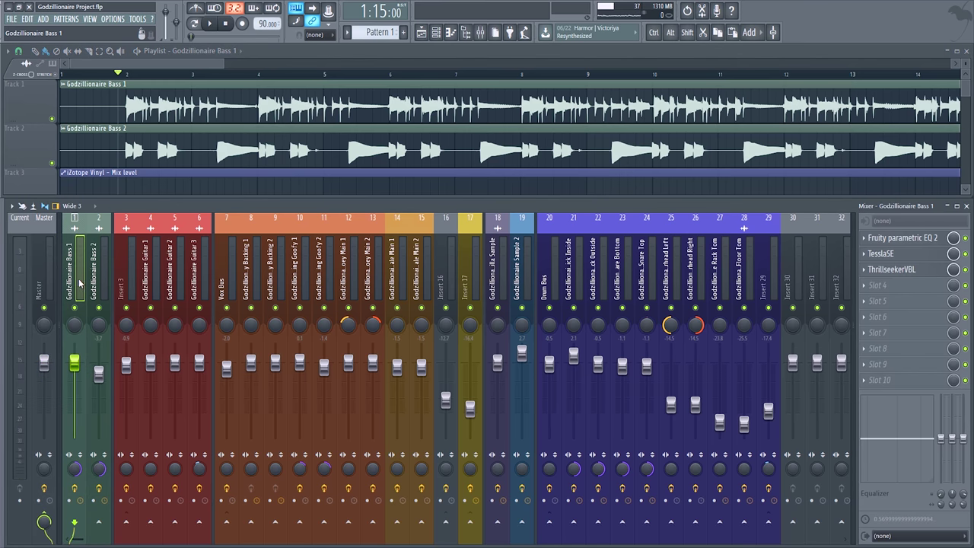
- Look through the Godzillionaire bass and guitar mixer tracks to examine their effect chains and routing
click(90, 283)
click(74, 283)
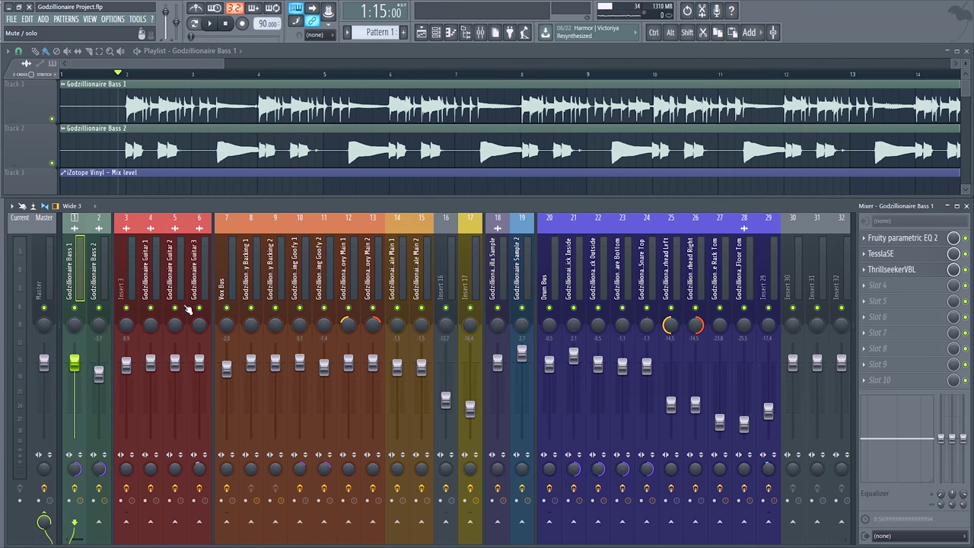
click(149, 287)
click(126, 283)
click(199, 283)
click(151, 283)
click(175, 283)
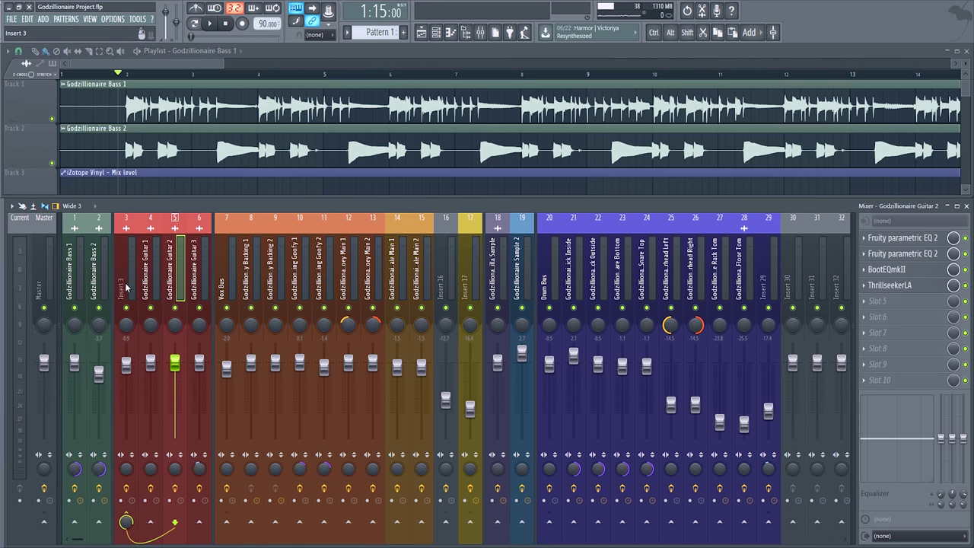
- Rename mixer track 3 as Guitar Bus
click(126, 283)
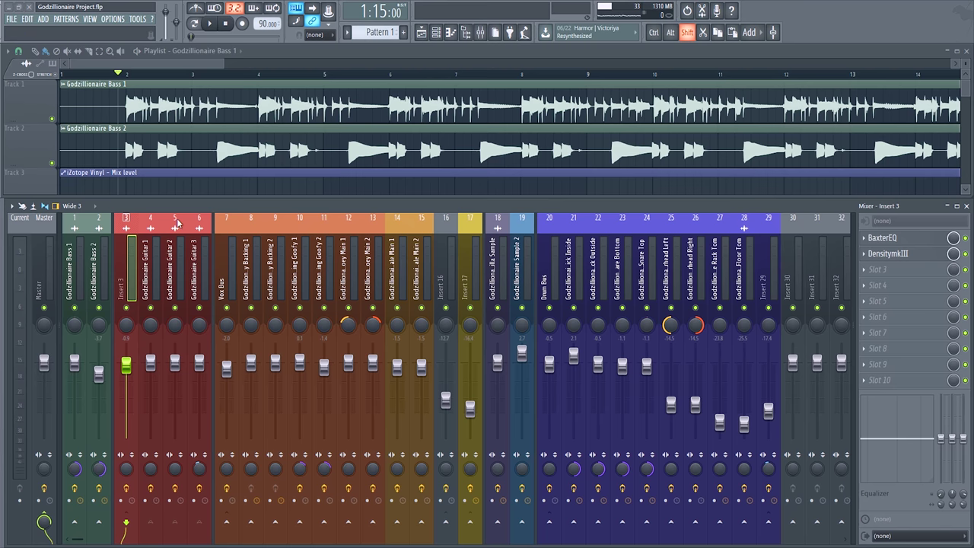
key(Return)
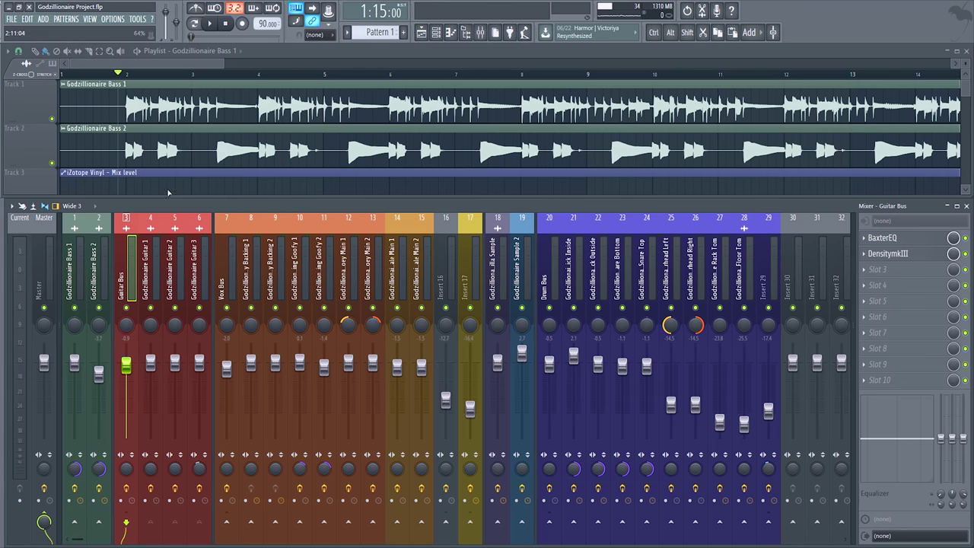
- Look through the vocal, sample and drum mixer tracks, finishing on the floor tom track
click(228, 283)
drag(251, 289, 369, 273)
click(515, 261)
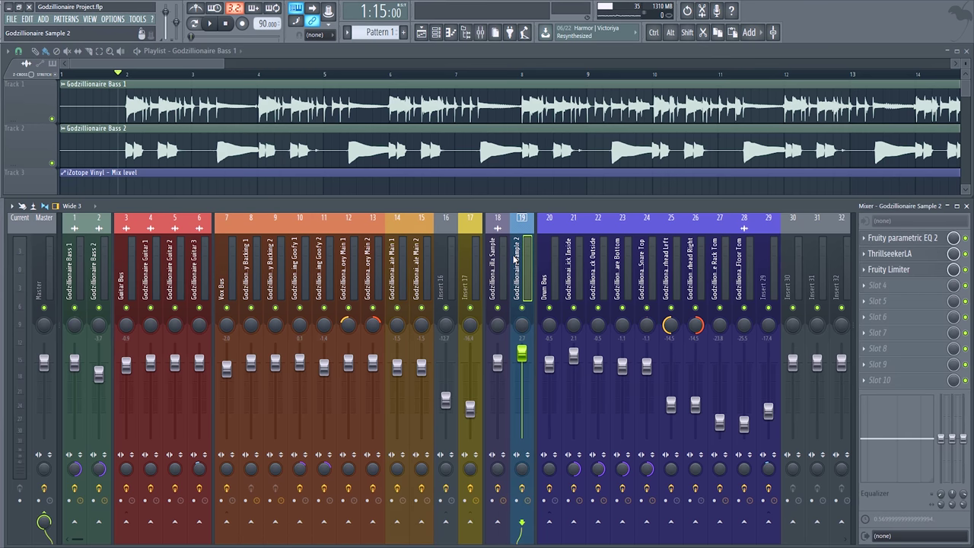
drag(529, 273, 554, 291)
click(573, 274)
click(719, 274)
click(768, 274)
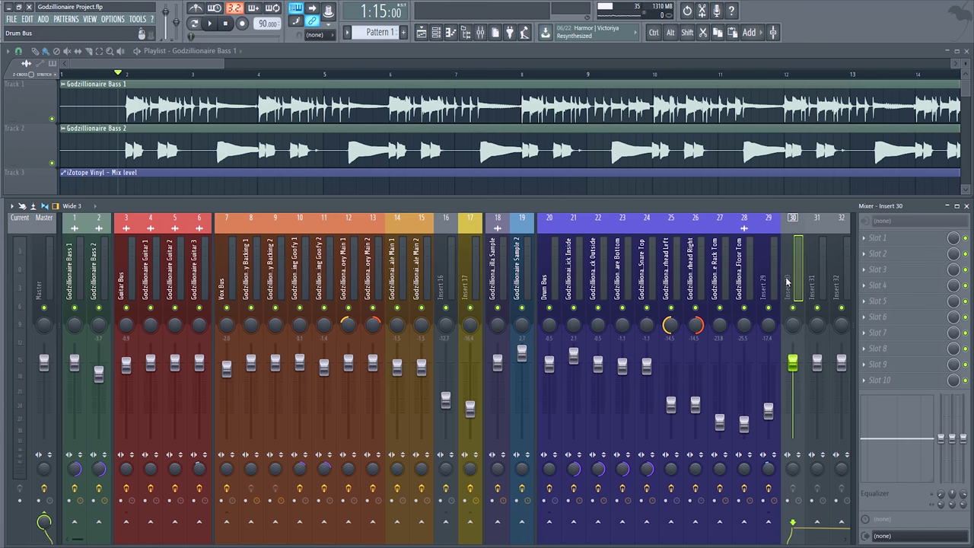
click(743, 274)
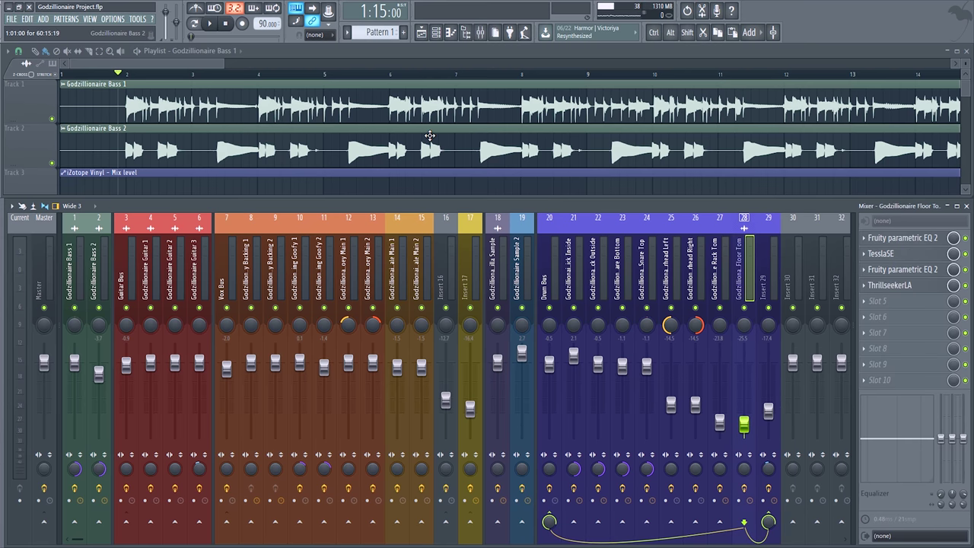
- Solo the Godzillionaire Bass 1 mixer track and start playback from bar 2
scroll(442, 139, down, 5)
scroll(388, 146, down, 4)
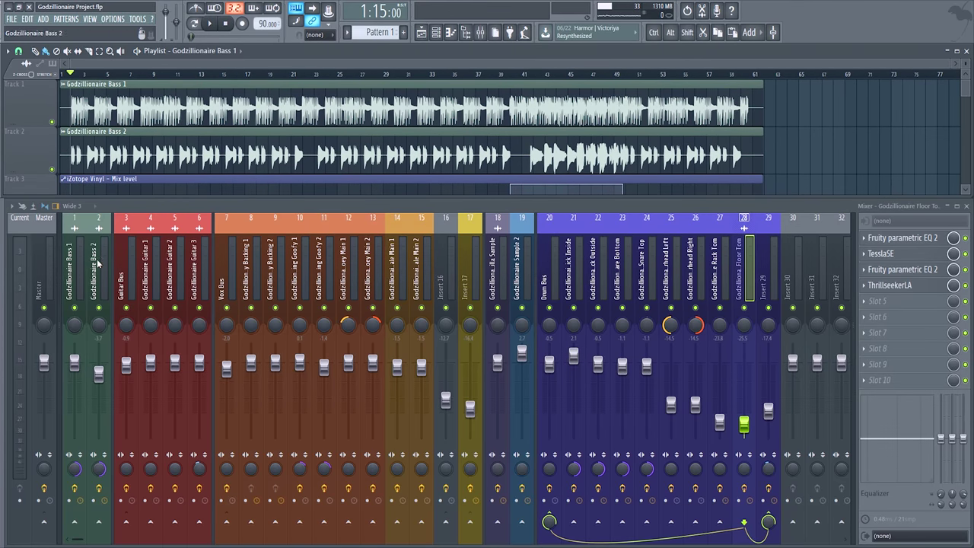
scroll(128, 140, up, 1)
scroll(129, 139, up, 1)
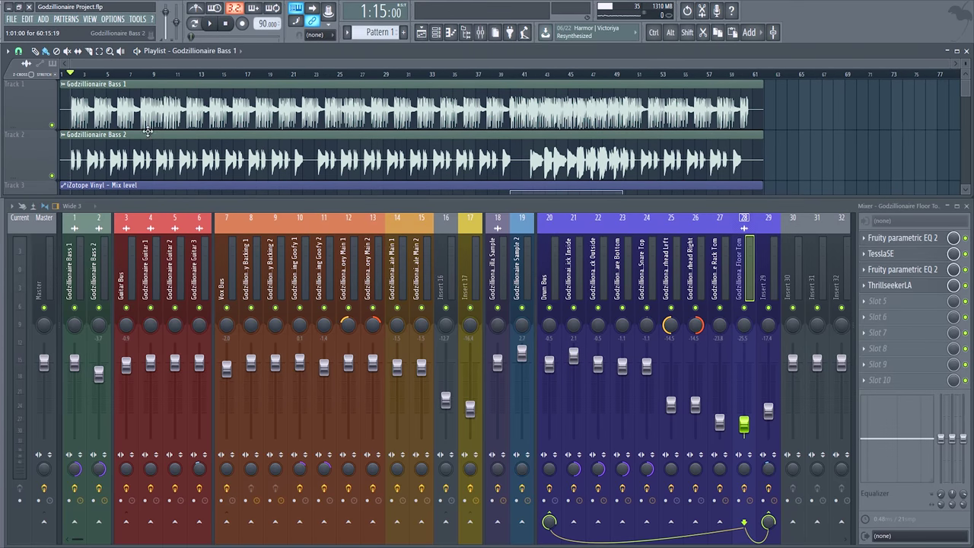
scroll(148, 132, up, 6)
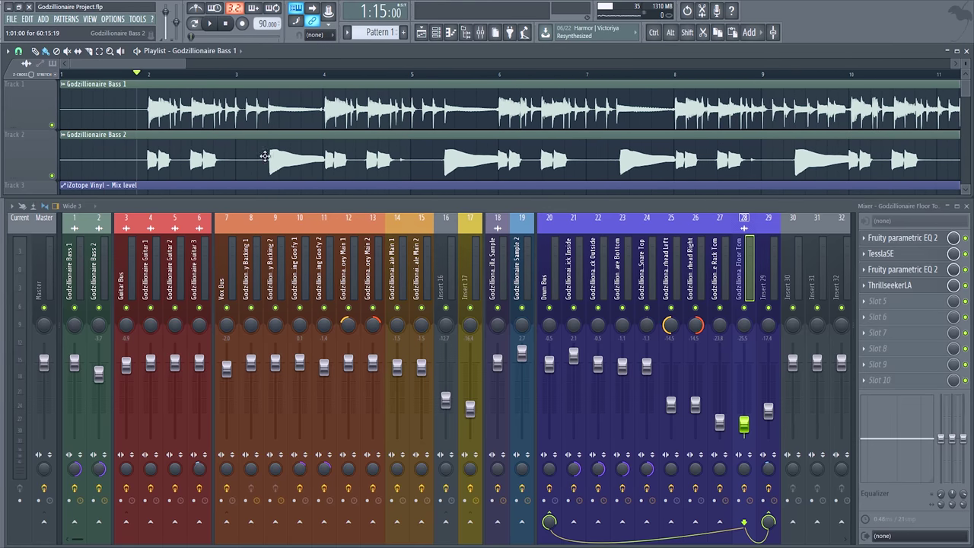
mouse_move(90, 295)
mouse_down()
mouse_move(77, 281)
mouse_move(116, 278)
mouse_move(81, 282)
mouse_up()
click(91, 290)
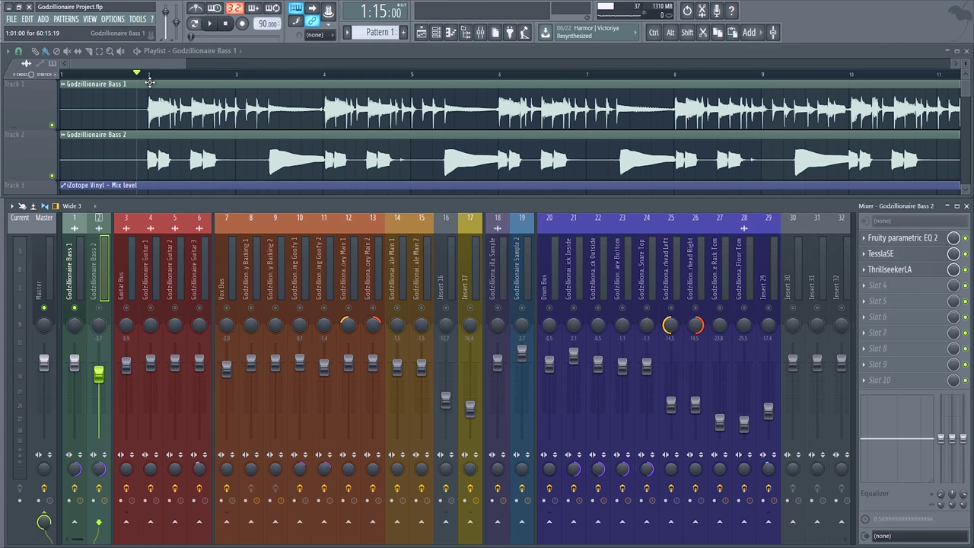
key(space)
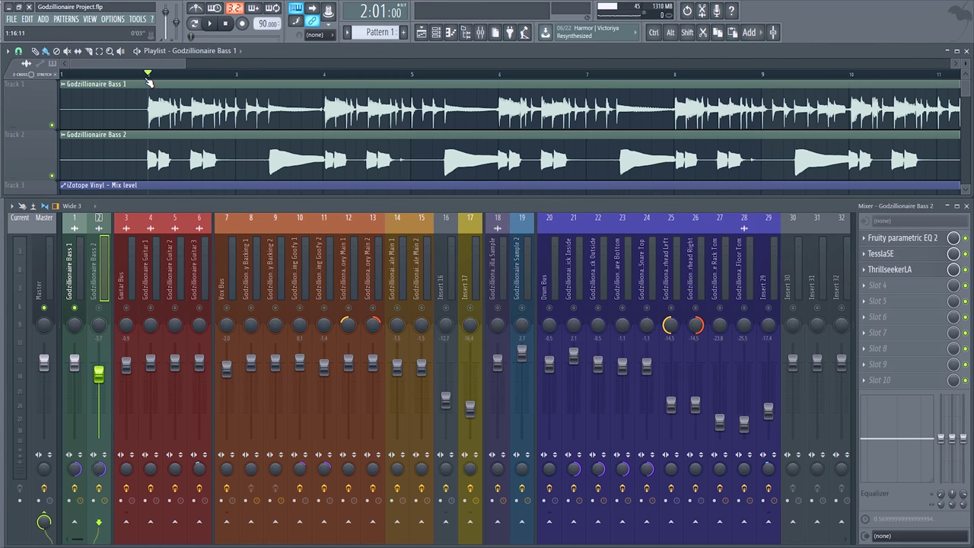
- View the Fruity parametric EQ 2 of Godzillionaire Bass 1 during playback, stop the song and close the plugin
click(75, 277)
click(887, 239)
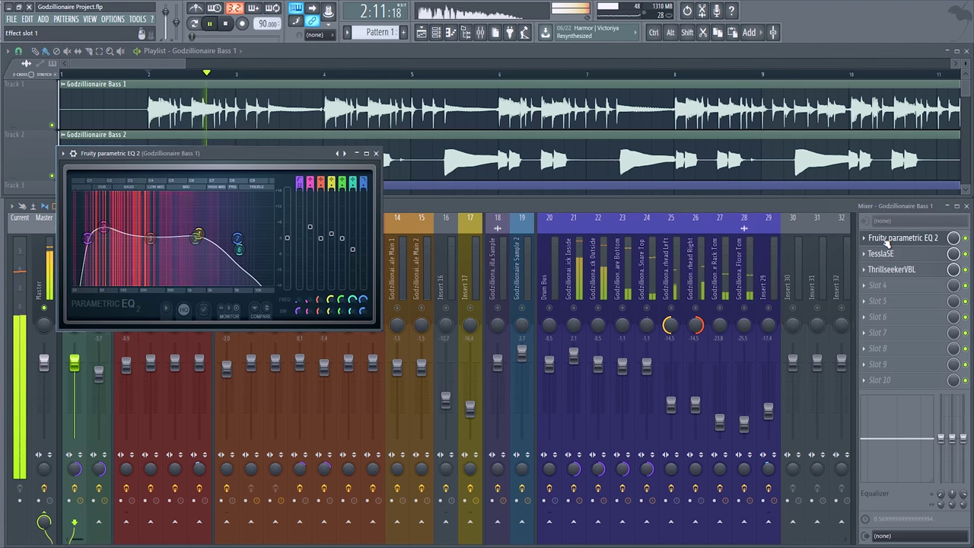
drag(208, 152, 355, 167)
key(space)
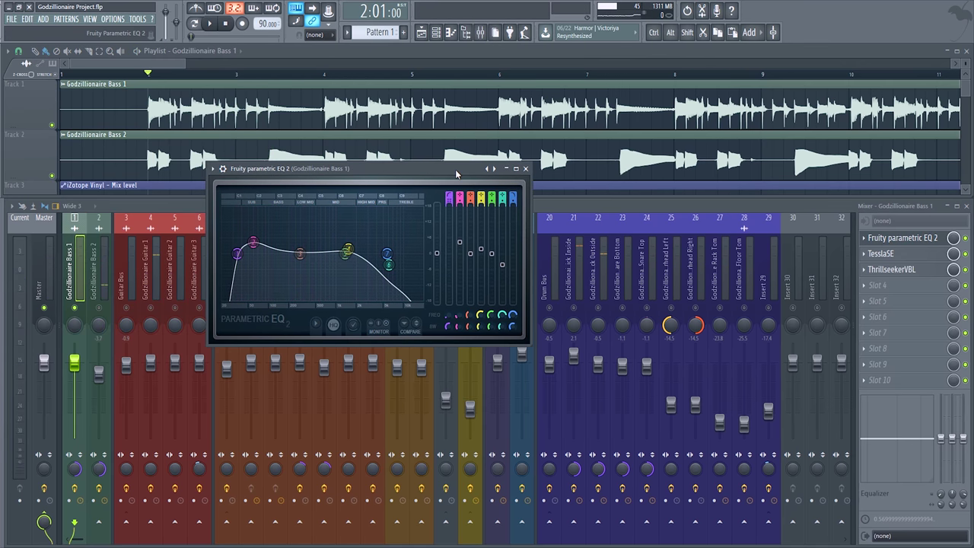
click(525, 168)
- Open Fruity parametric EQ 2 and TesslaSE from Godzillionaire Bass 1 and place both plugins side by side
scroll(495, 164, down, 5)
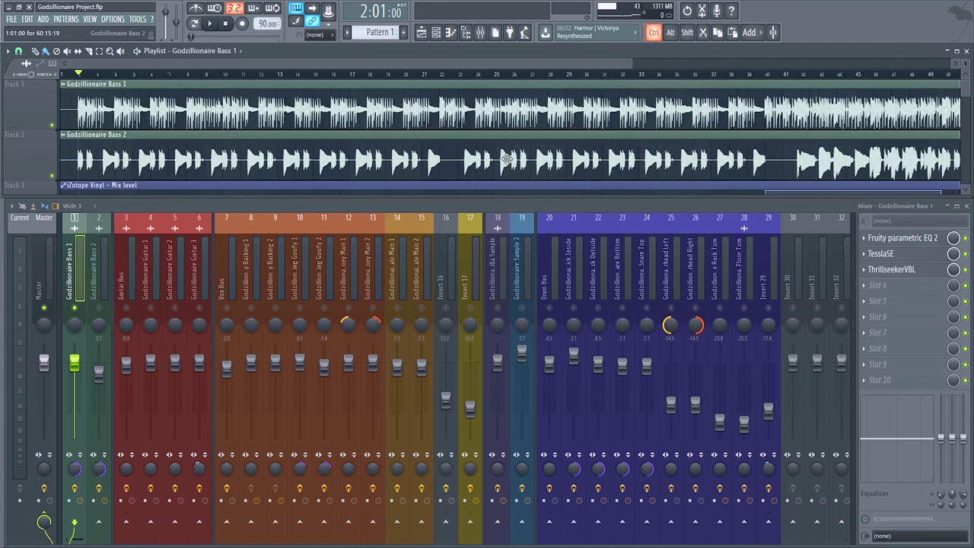
scroll(506, 160, up, 3)
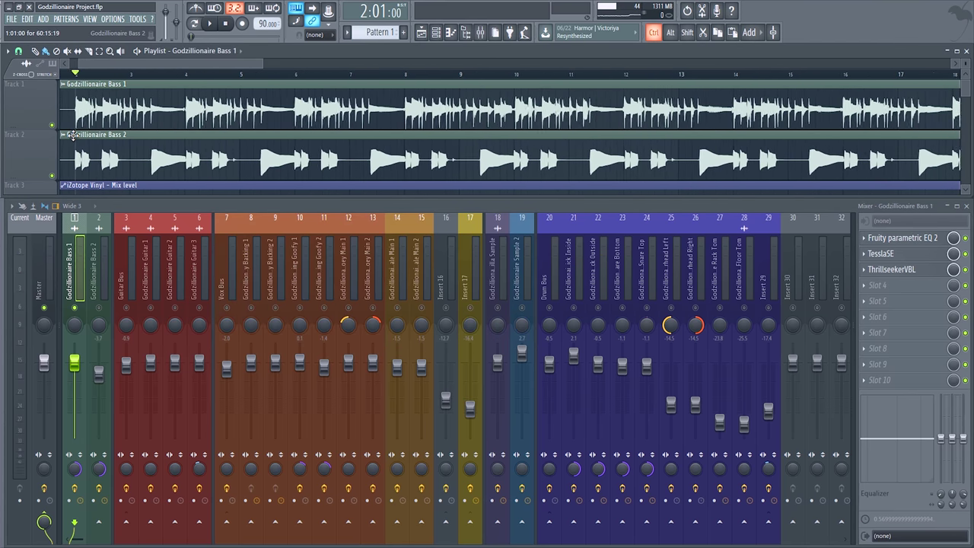
scroll(137, 148, up, 3)
click(907, 238)
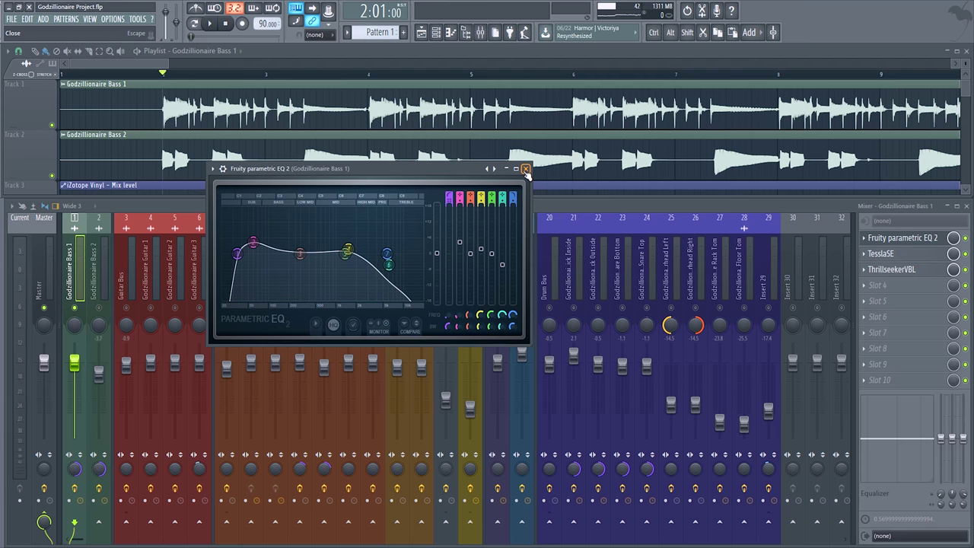
click(881, 254)
drag(198, 167, 660, 156)
drag(371, 170, 227, 211)
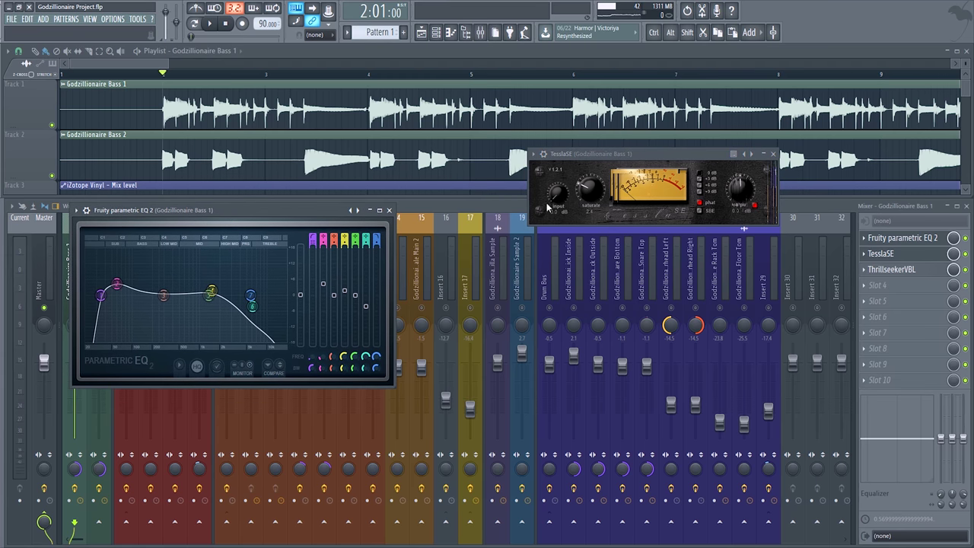
drag(607, 153, 496, 242)
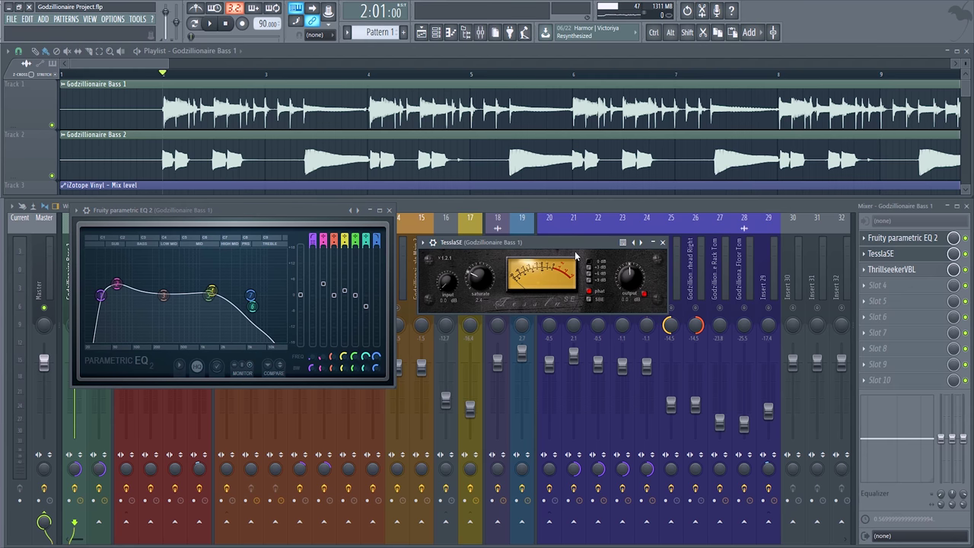
drag(485, 245, 462, 213)
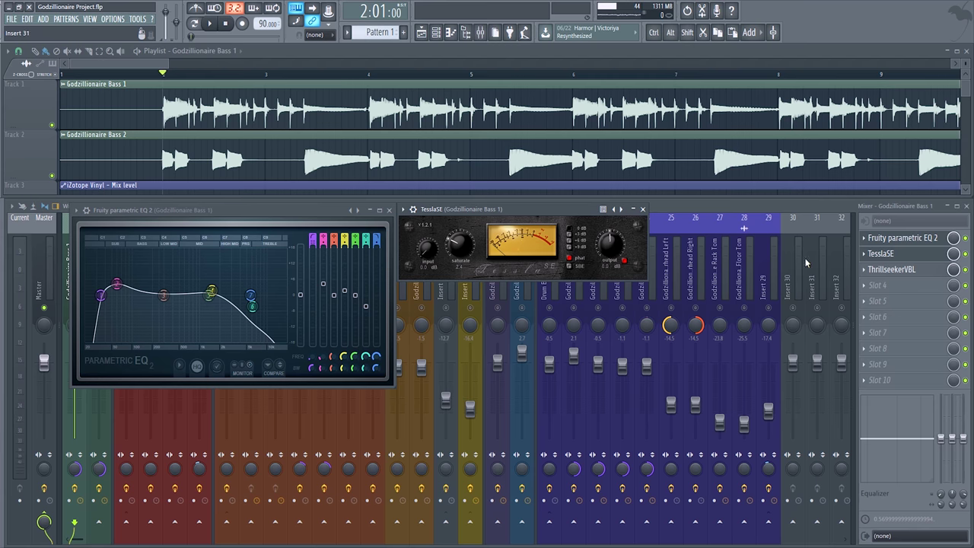
- Audition Godzillionaire Bass 1 with all three effects bypassed and with only Fruity parametric EQ 2 enabled, viewing the EQ curve
key(space)
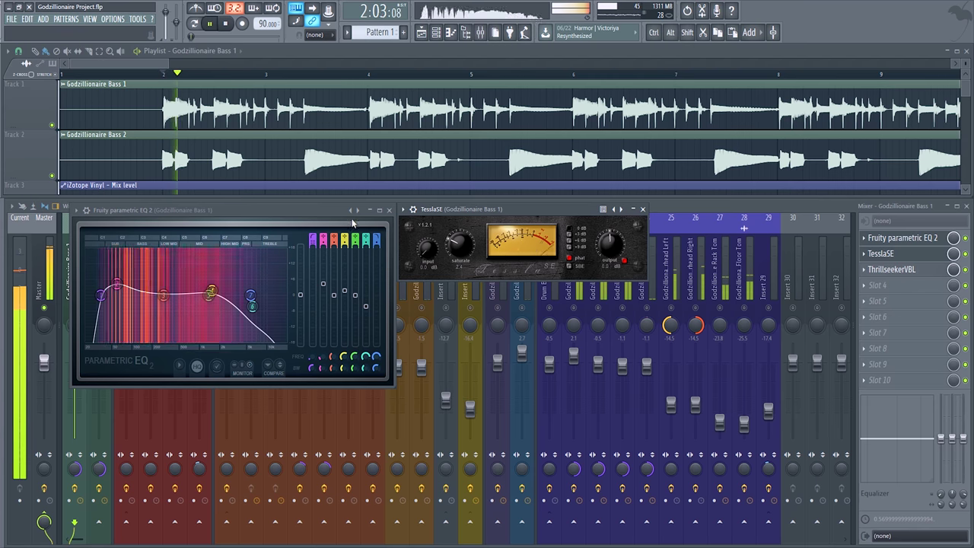
click(965, 238)
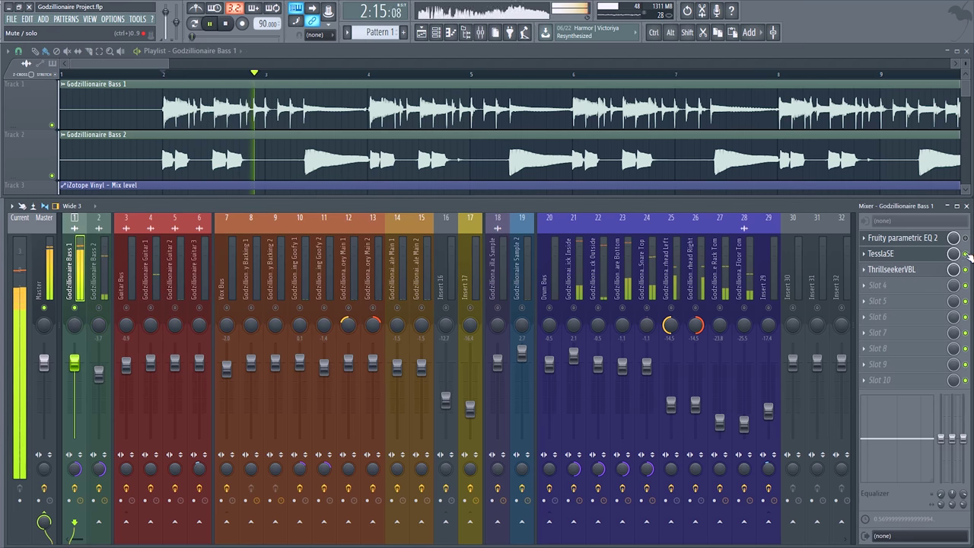
click(965, 254)
click(965, 270)
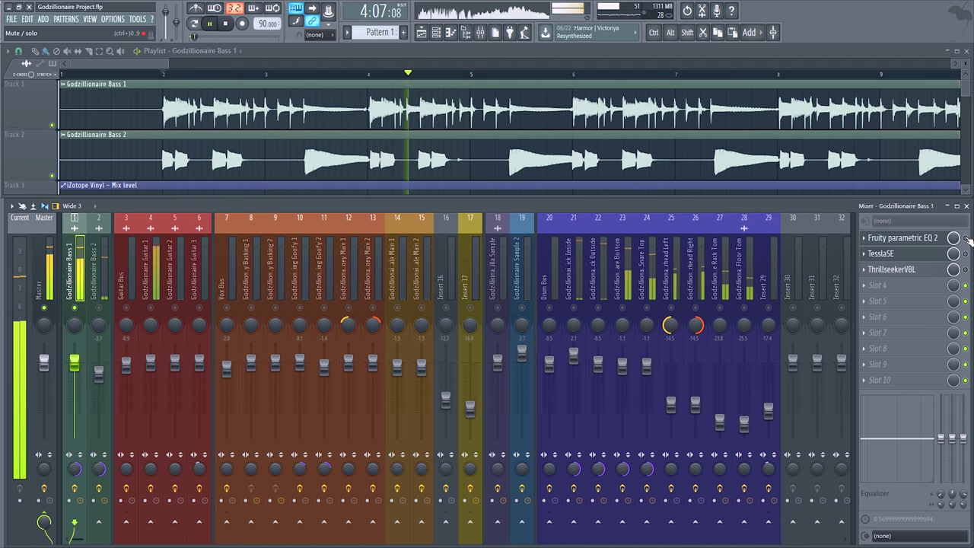
click(902, 238)
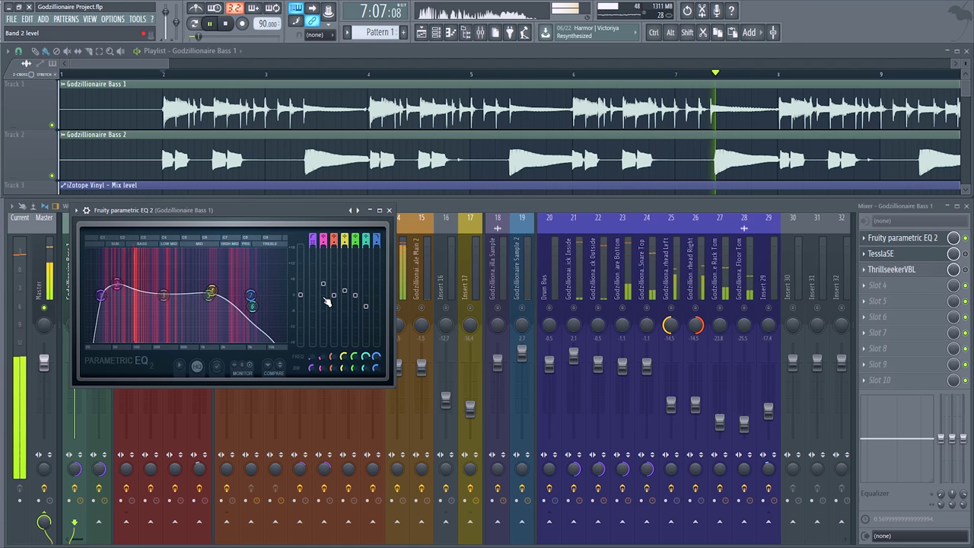
key(space)
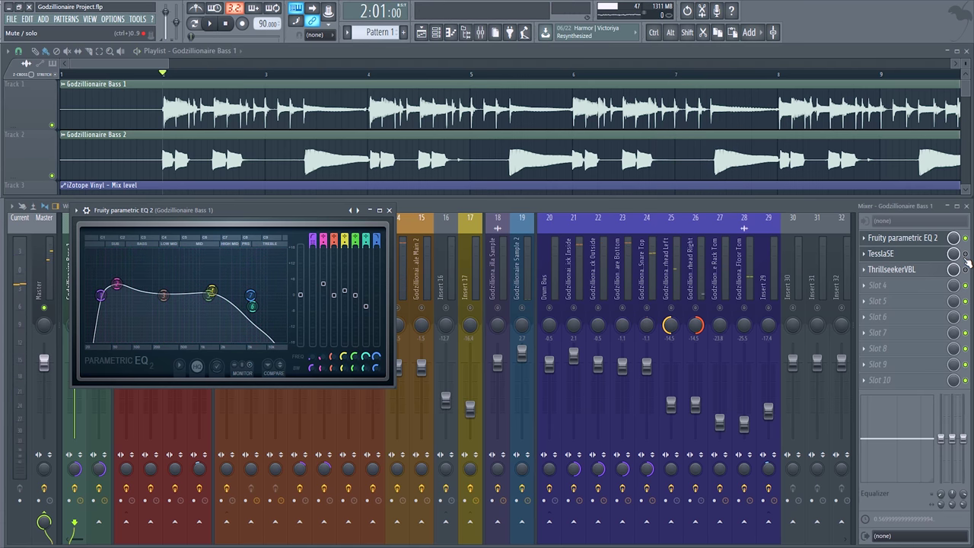
- Play Godzillionaire Bass 1 to compare TesslaSE bypassed and enabled, leaving TesslaSE and ThrillseekerVBL switched on
key(space)
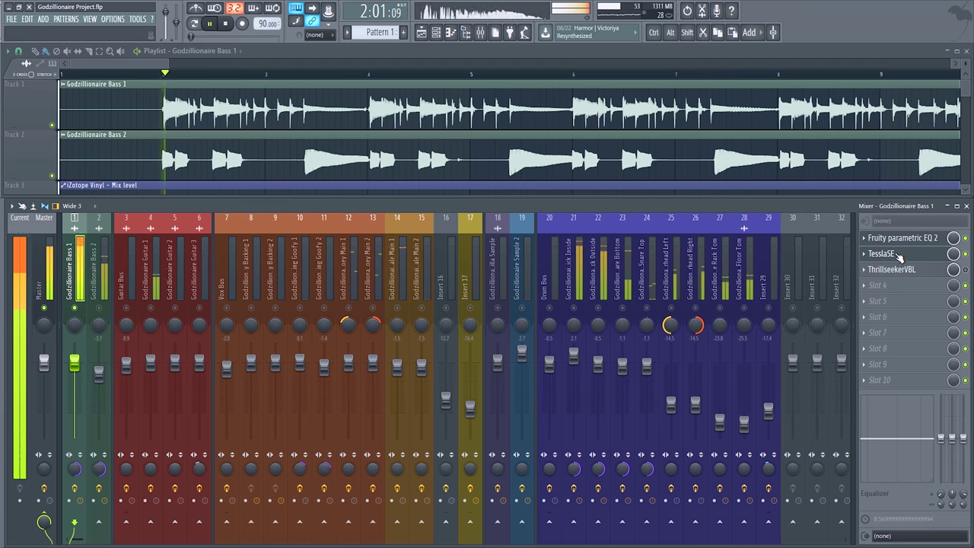
click(965, 255)
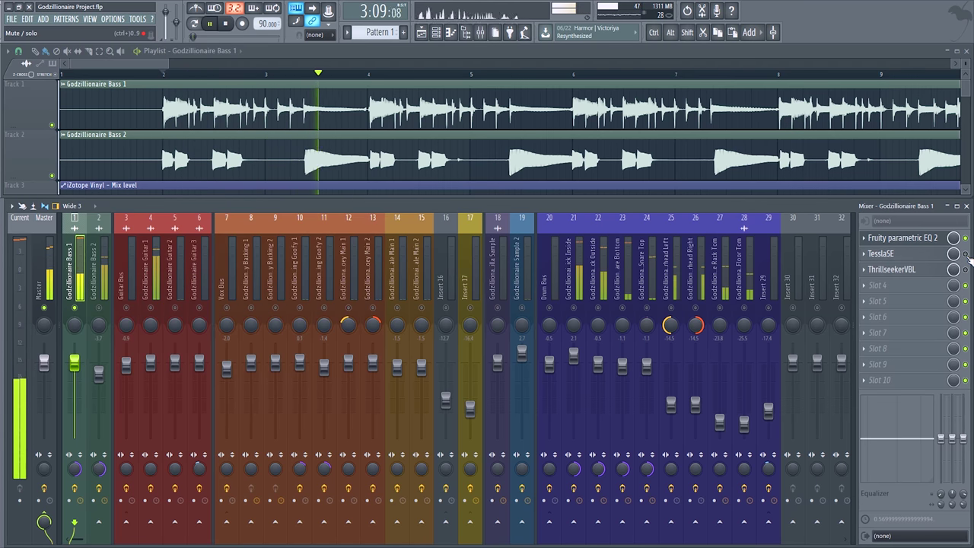
click(965, 254)
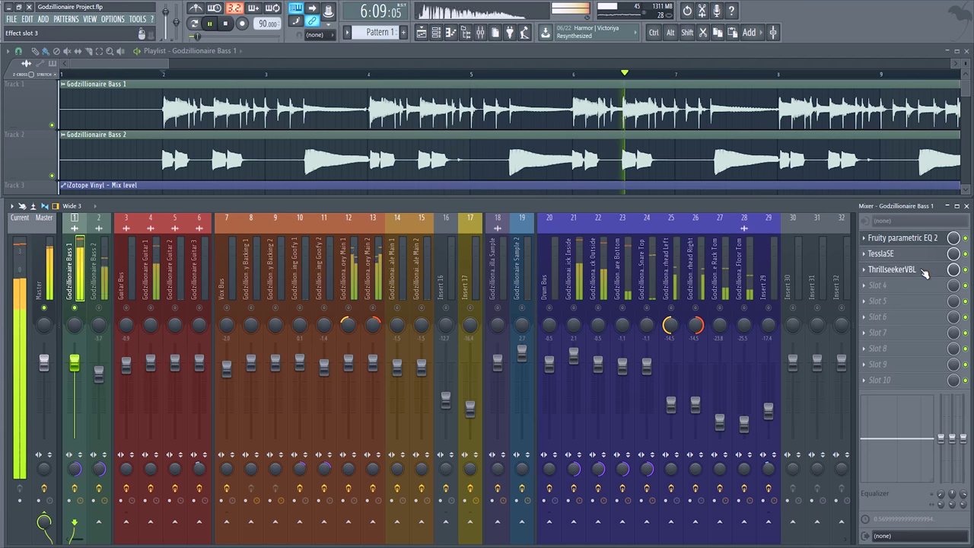
- Open ThrillseekerVBL on Godzillionaire Bass 1, stop playback and examine its gain, compression, amp and output settings
click(894, 269)
drag(283, 179, 357, 197)
key(space)
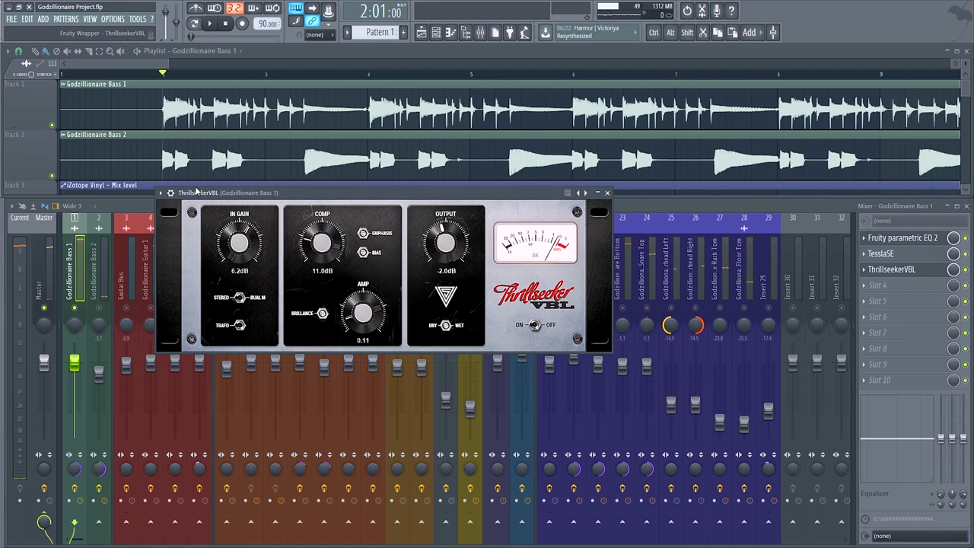
drag(204, 196, 177, 202)
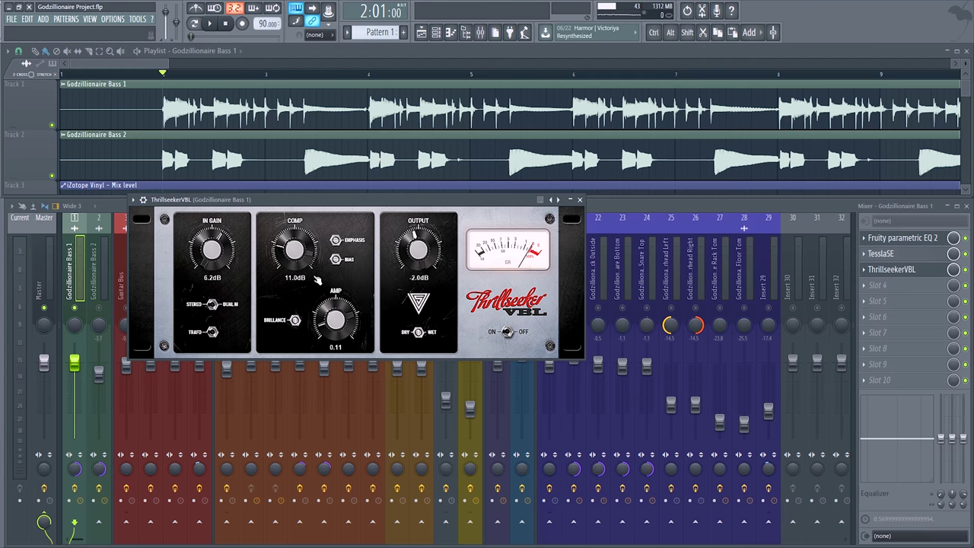
drag(390, 206, 465, 245)
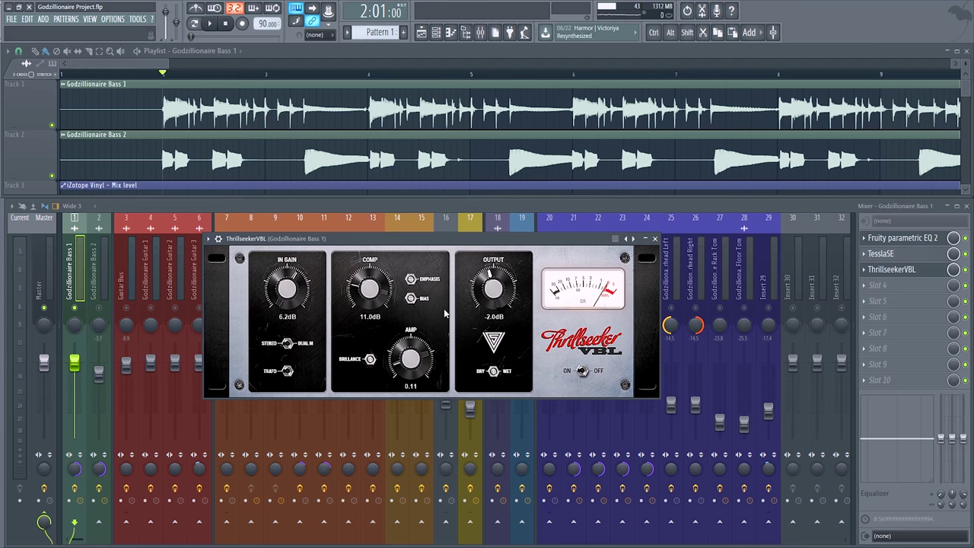
drag(403, 248, 392, 238)
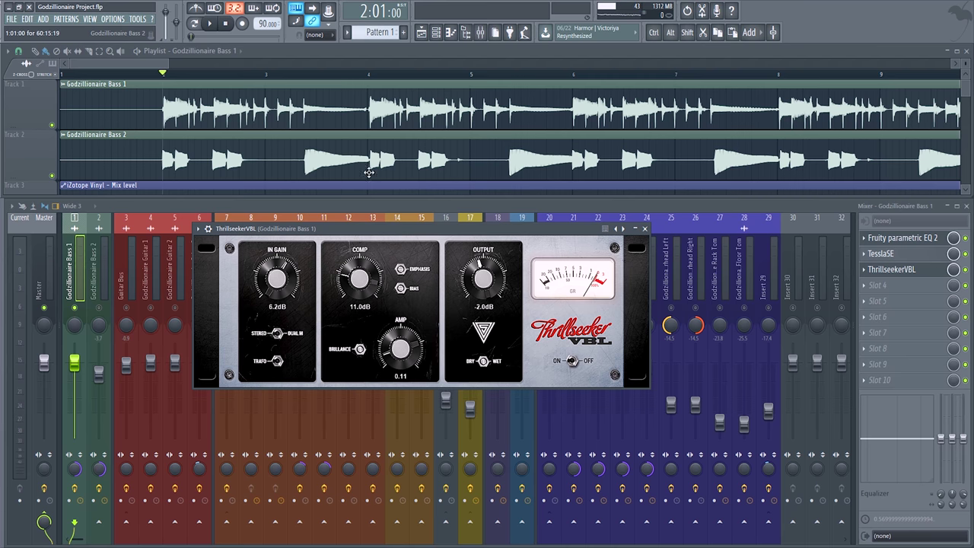
drag(390, 233, 391, 239)
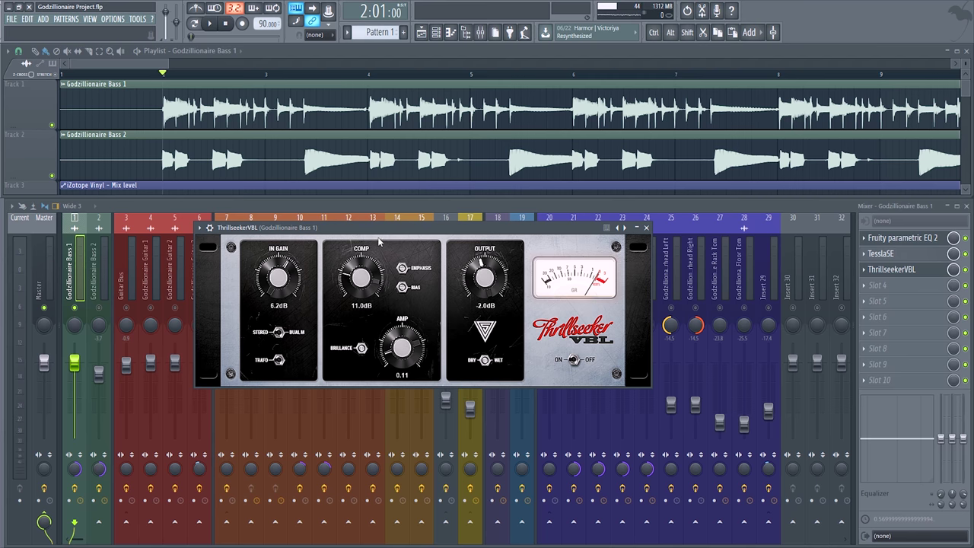
drag(376, 231, 360, 252)
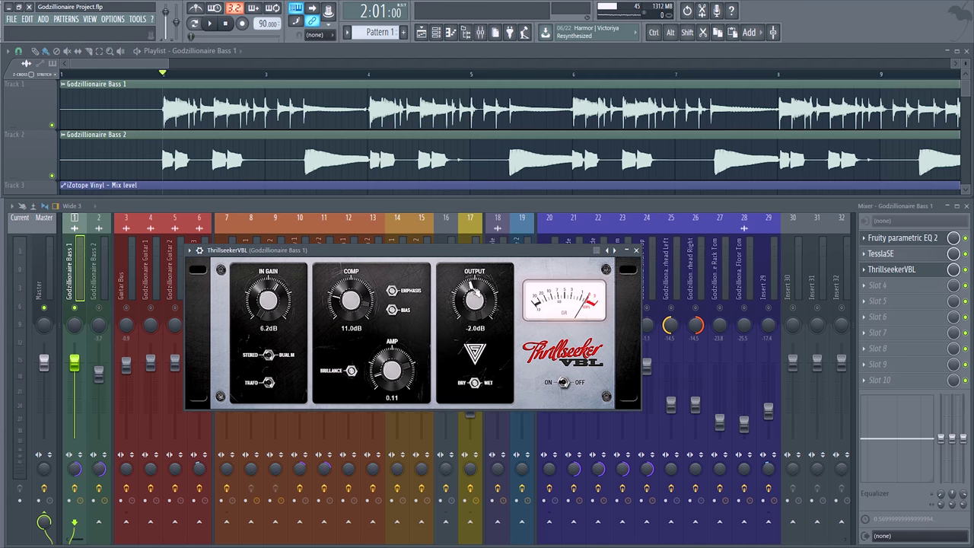
drag(446, 251, 459, 232)
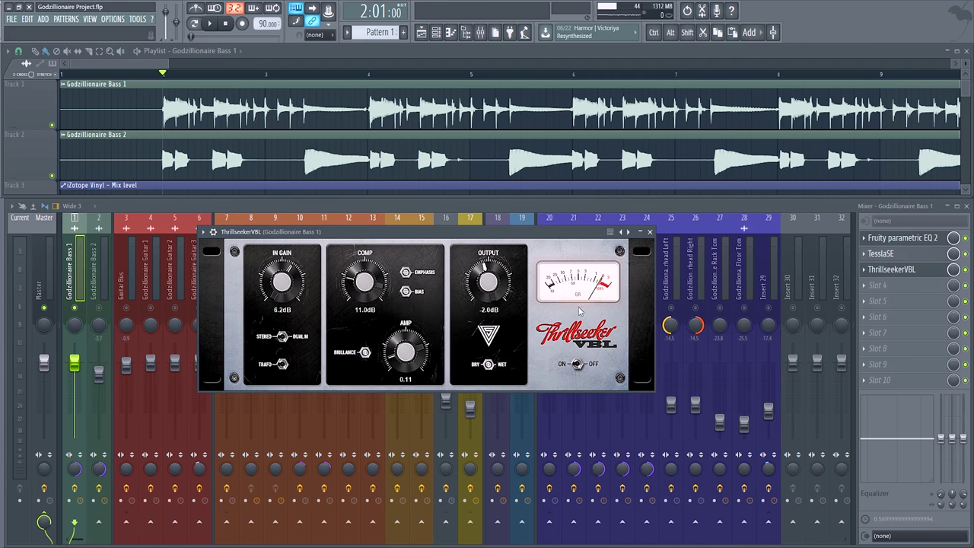
- Play Godzillionaire Bass 1 to compare ThrillseekerVBL bypassed and enabled, watch its gain reduction meter, stop playback and close the Bass 1 plugins
click(650, 232)
key(space)
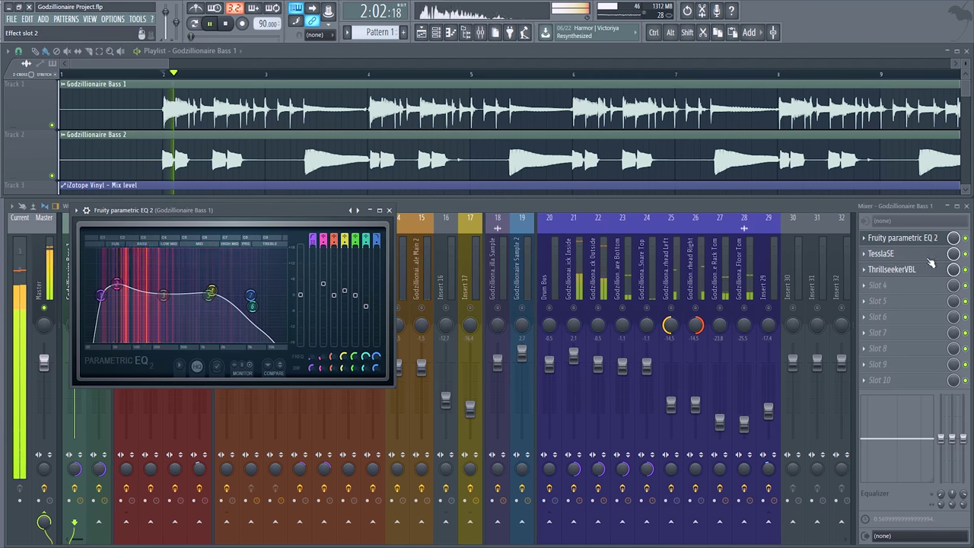
key(Escape)
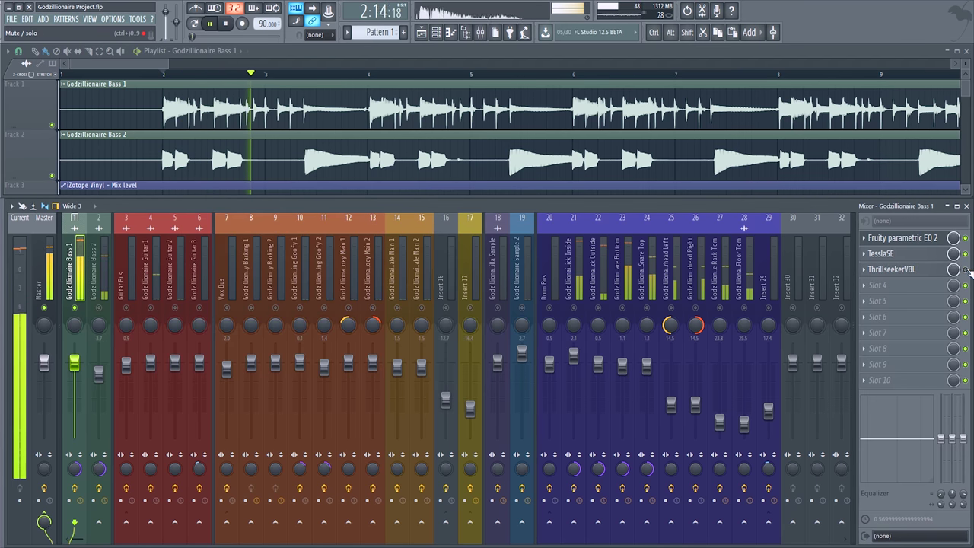
click(892, 269)
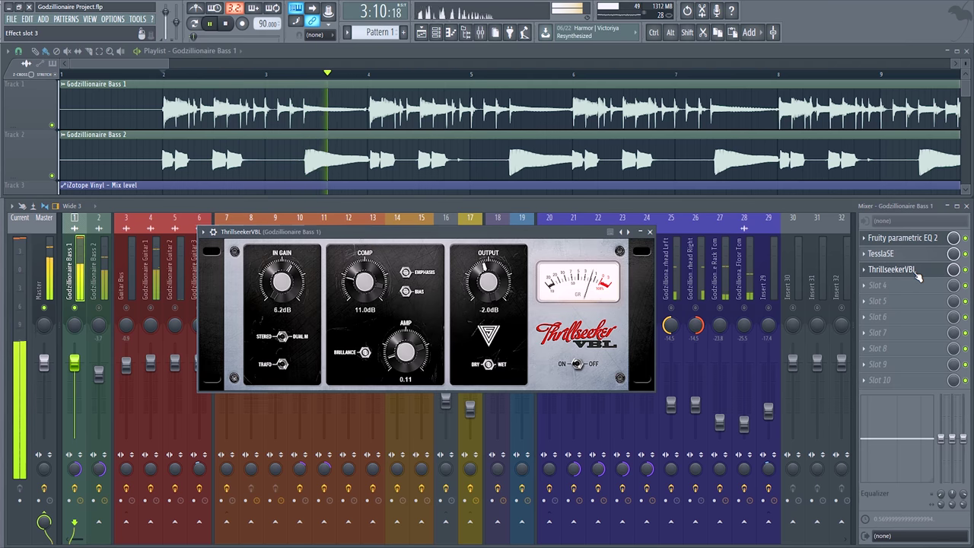
key(space)
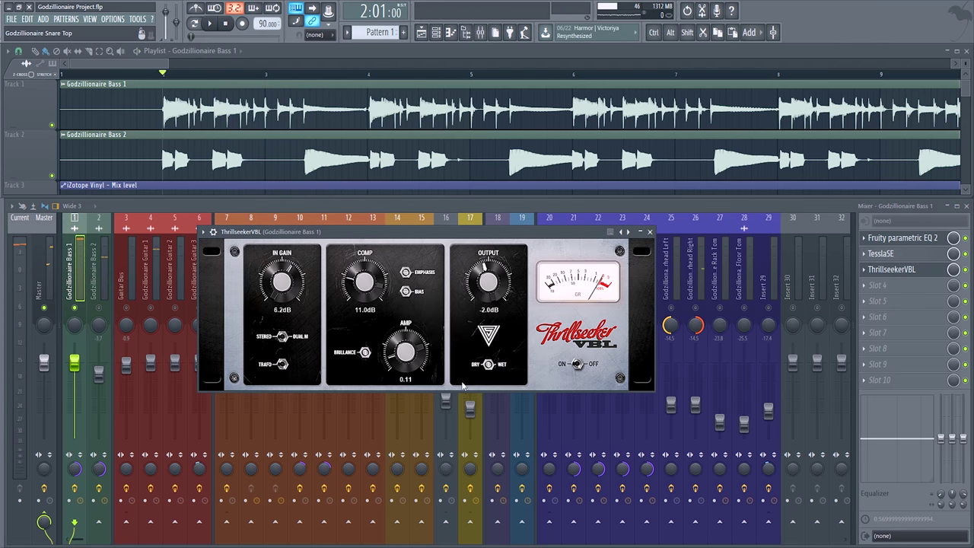
drag(323, 234, 192, 221)
click(518, 216)
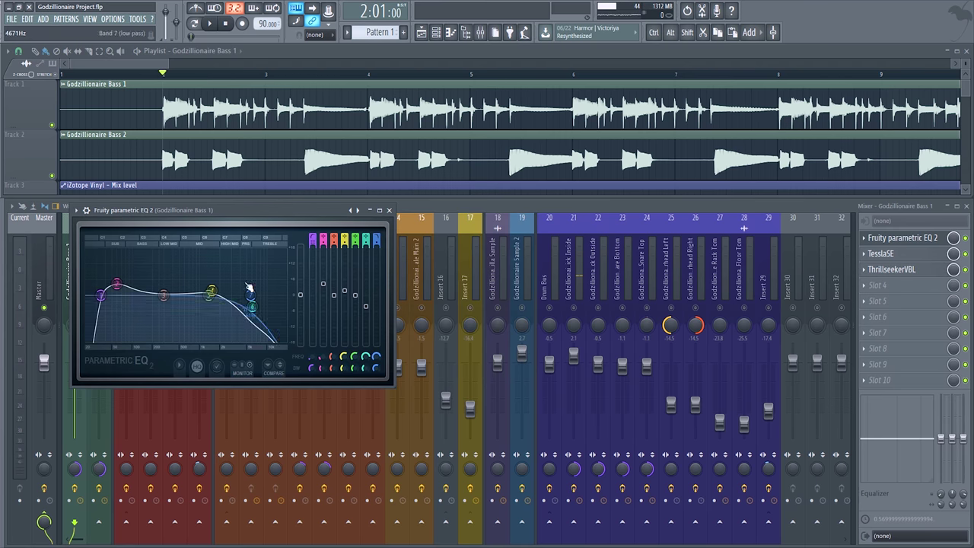
click(389, 210)
- Solo Godzillionaire Bass 2 and play it with Fruity parametric EQ 2 open to examine its EQ curve
click(105, 312)
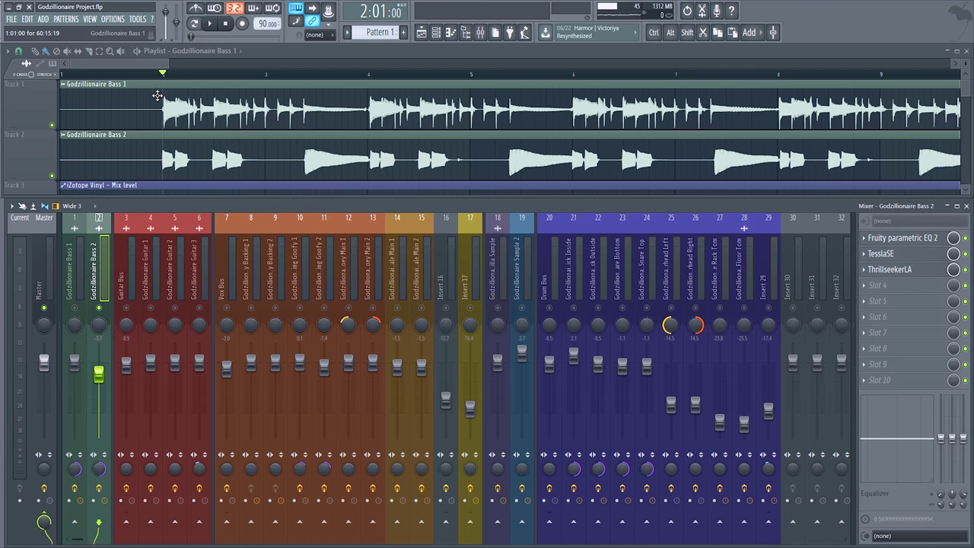
key(space)
click(915, 239)
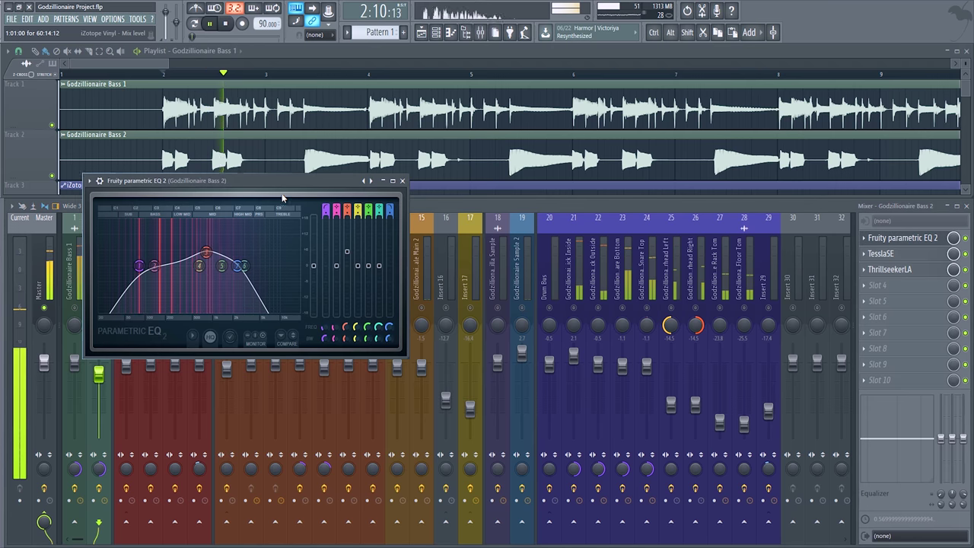
drag(163, 330, 213, 331)
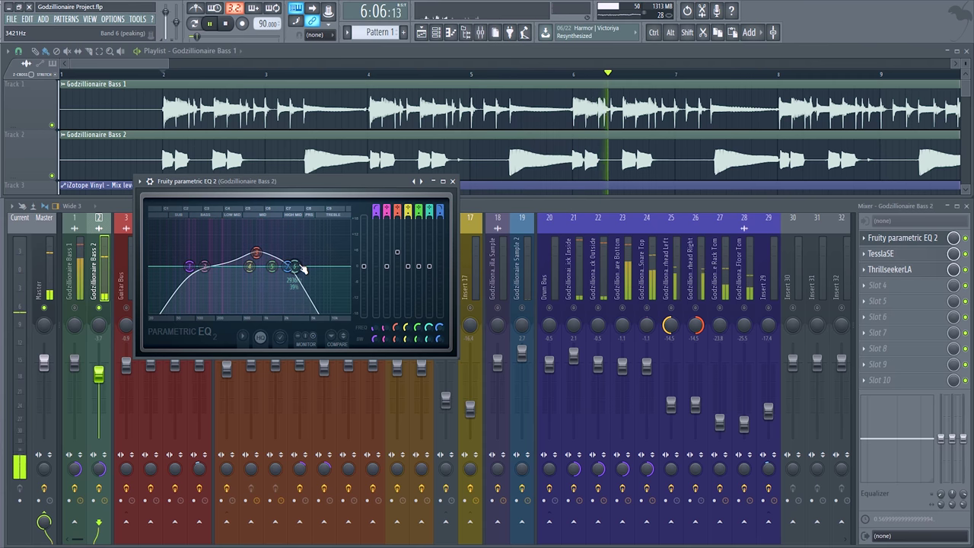
key(space)
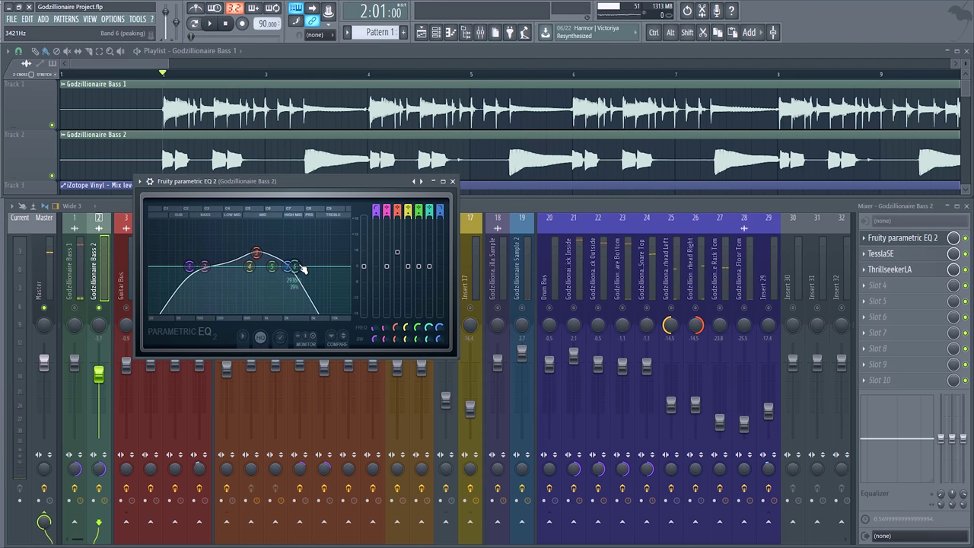
- Open TesslaSE and ThrillseekerLA on Godzillionaire Bass 2, examine their settings and watch the ThrillseekerLA meter during playback
click(911, 259)
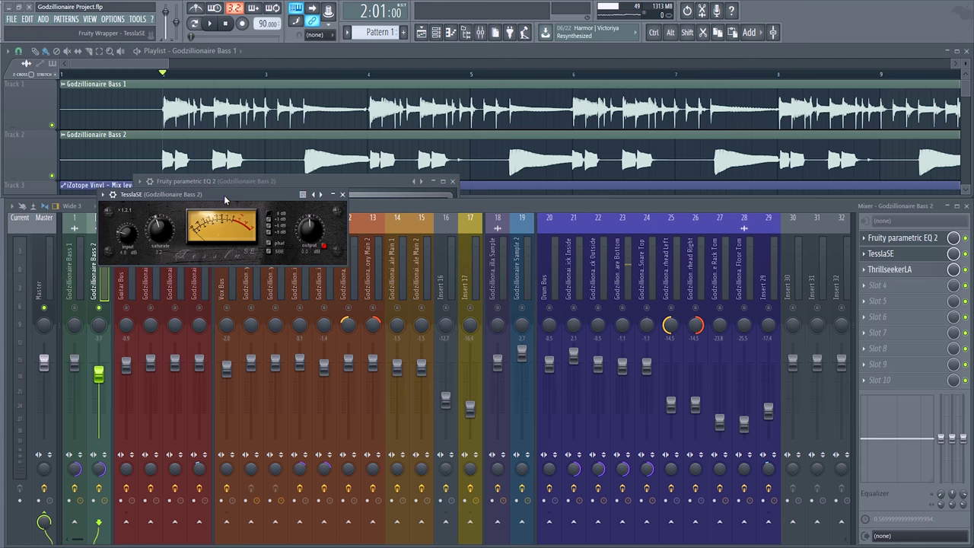
drag(227, 197, 233, 208)
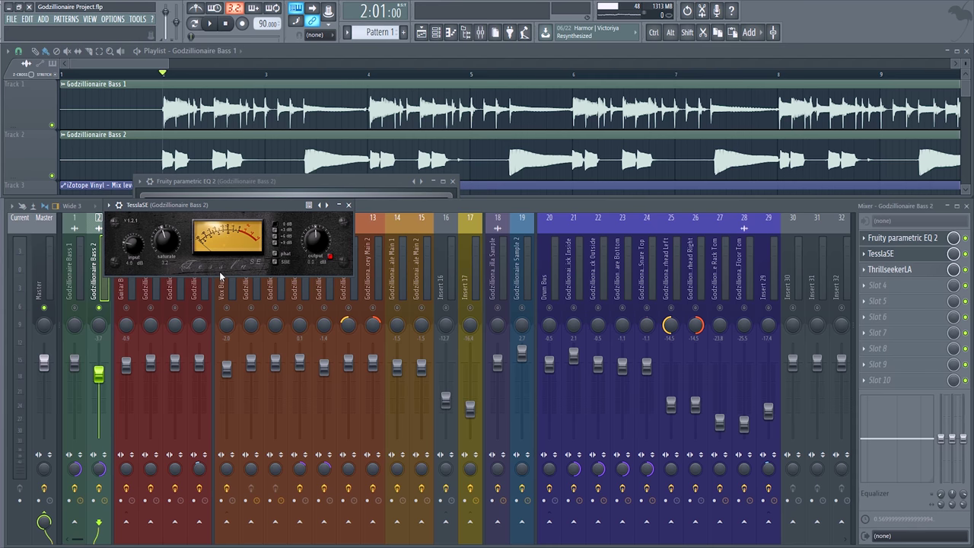
click(905, 271)
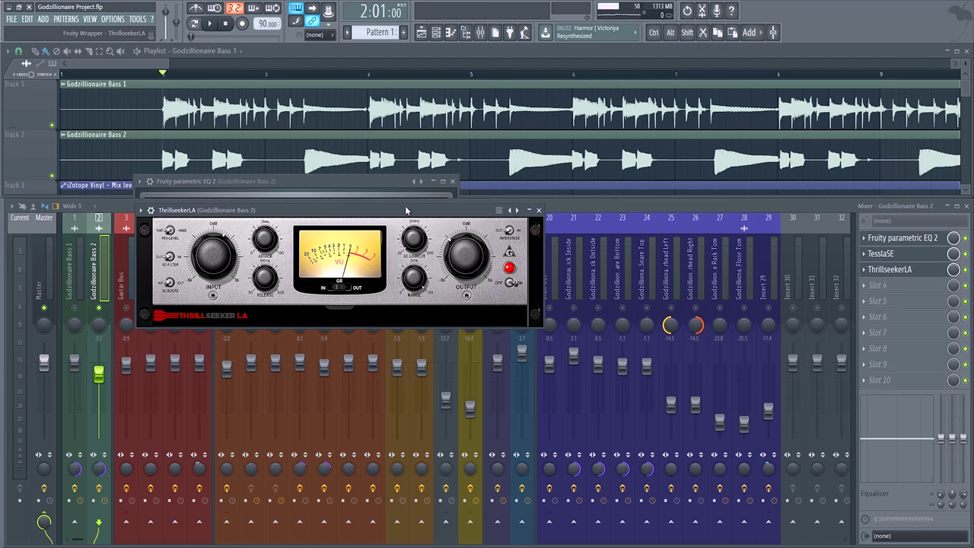
drag(331, 206, 617, 185)
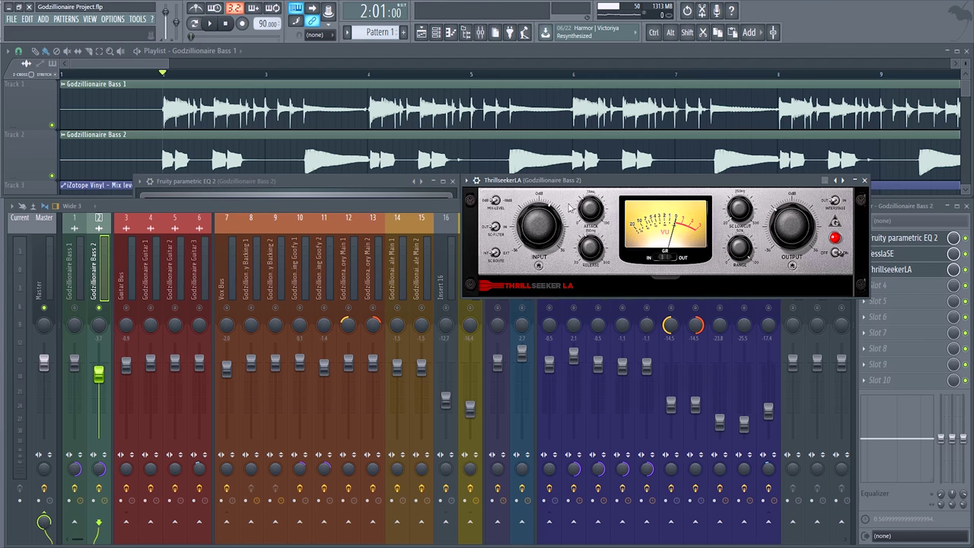
key(space)
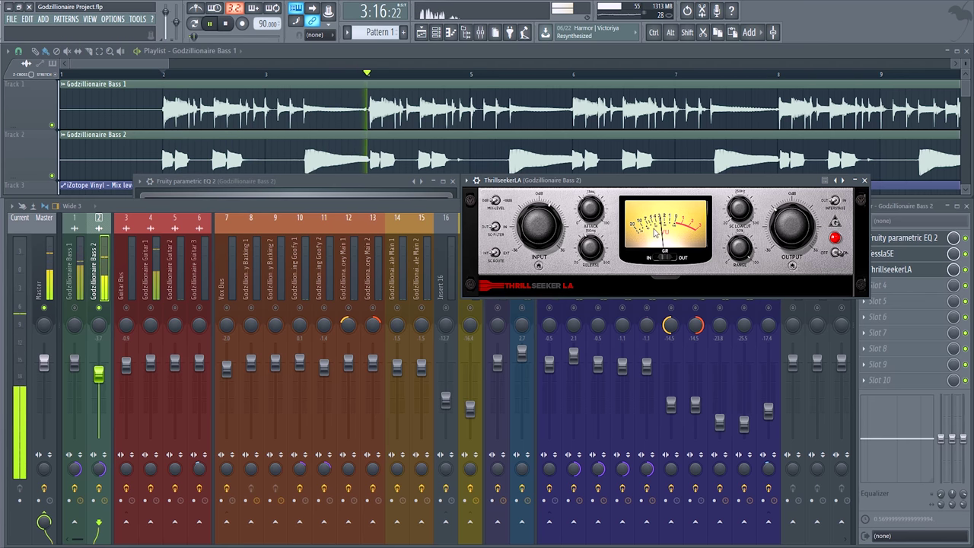
click(864, 181)
- Audition Godzillionaire Bass 2 with its effects bypassed and enabled, leaving all three on, and recheck the ThrillseekerLA meter
key(space)
key(space)
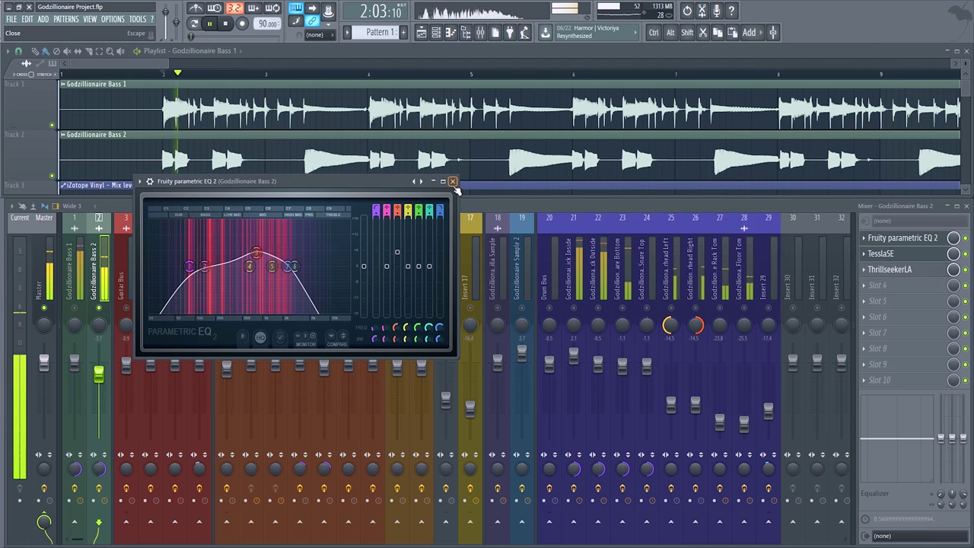
click(453, 181)
click(349, 205)
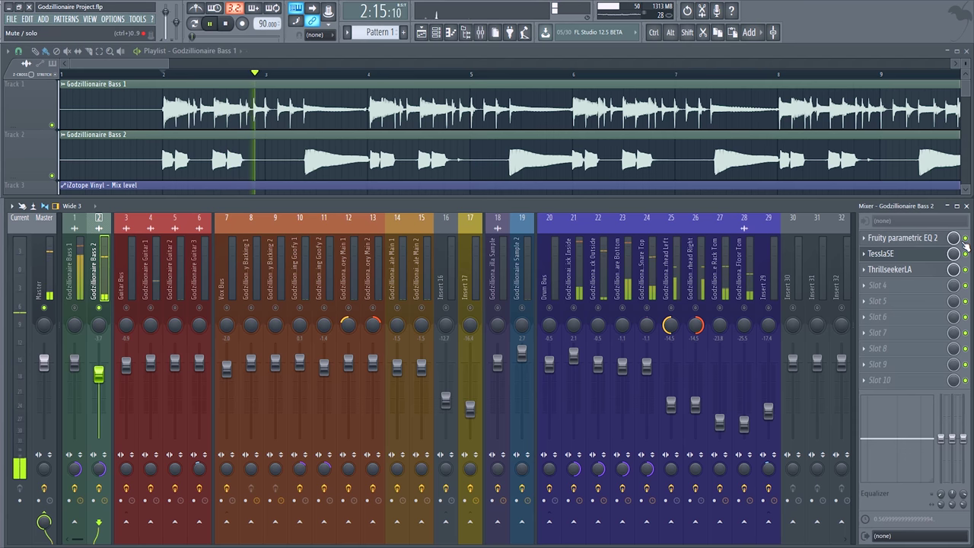
key(space)
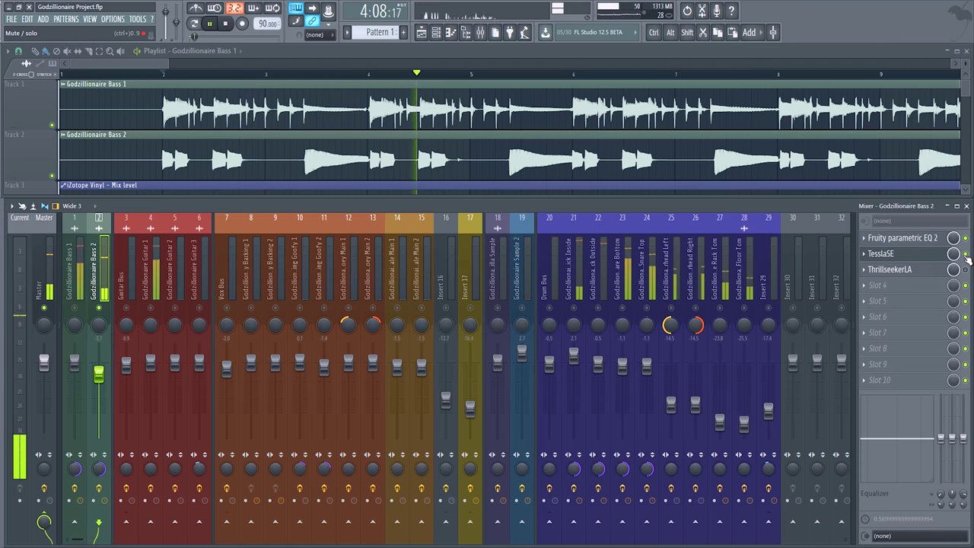
click(891, 275)
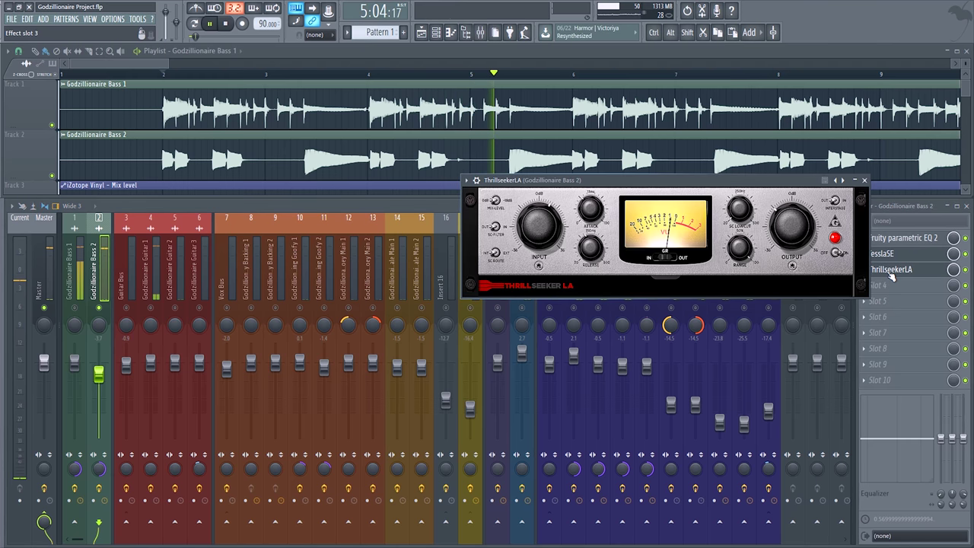
drag(517, 174, 434, 166)
key(space)
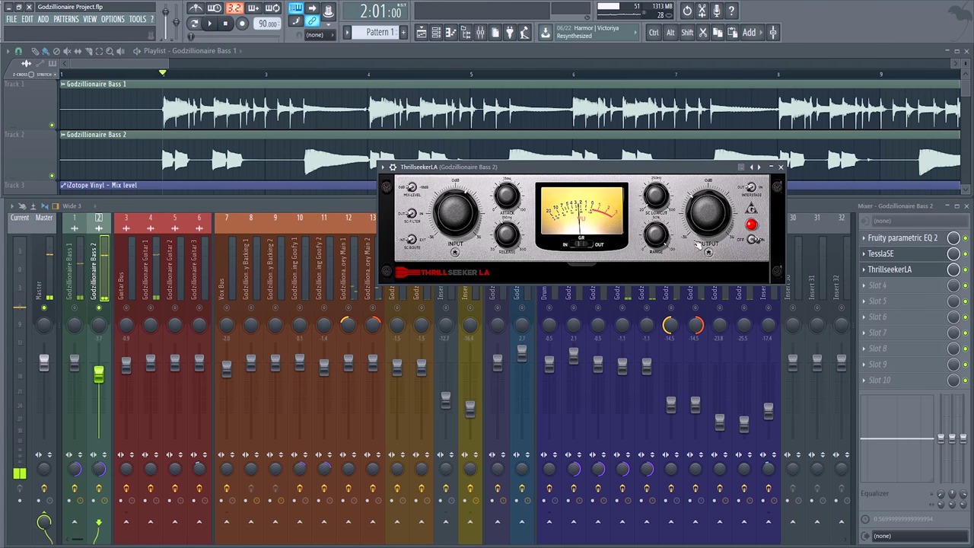
click(781, 168)
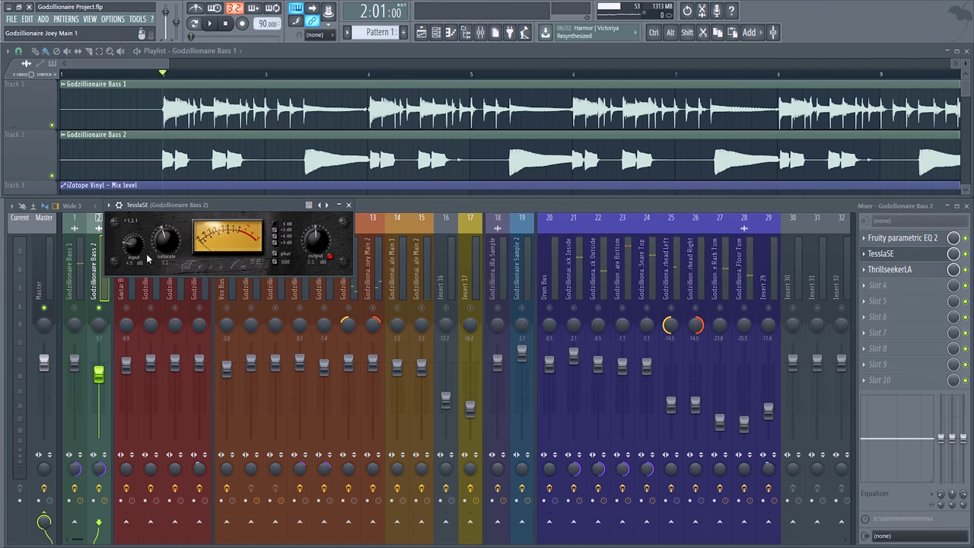
- Unmute Godzillionaire Bass 1 alongside Bass 2 and play both together from bar 2 and from 3:07:00
click(75, 308)
key(space)
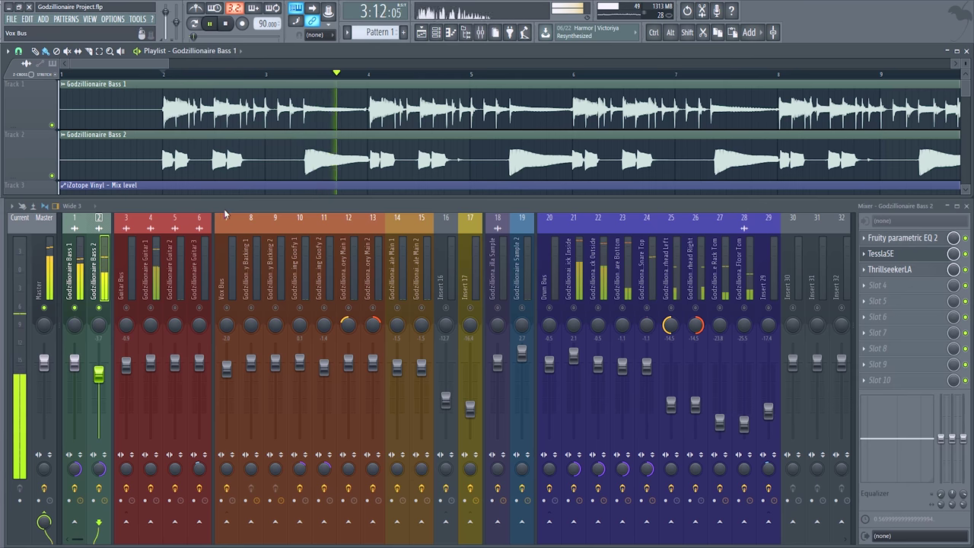
key(space)
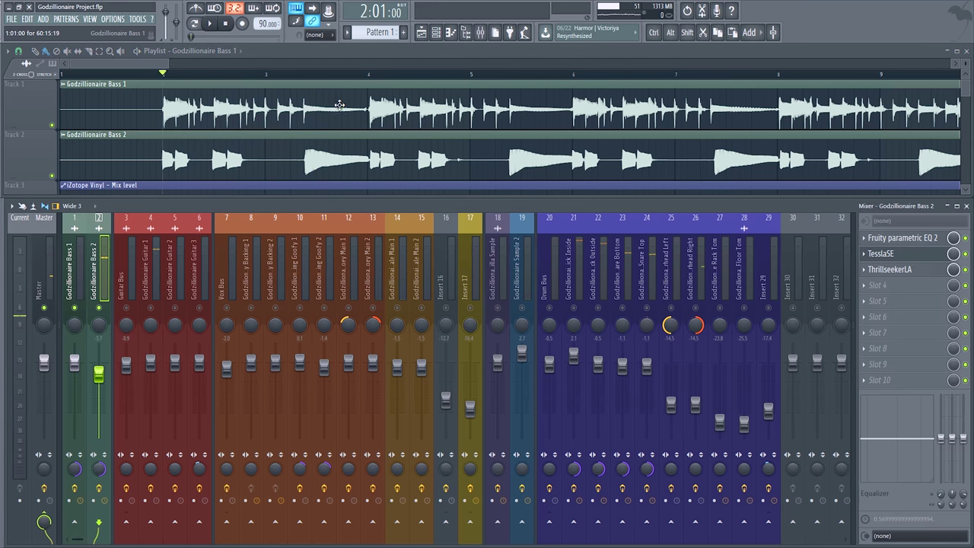
click(303, 74)
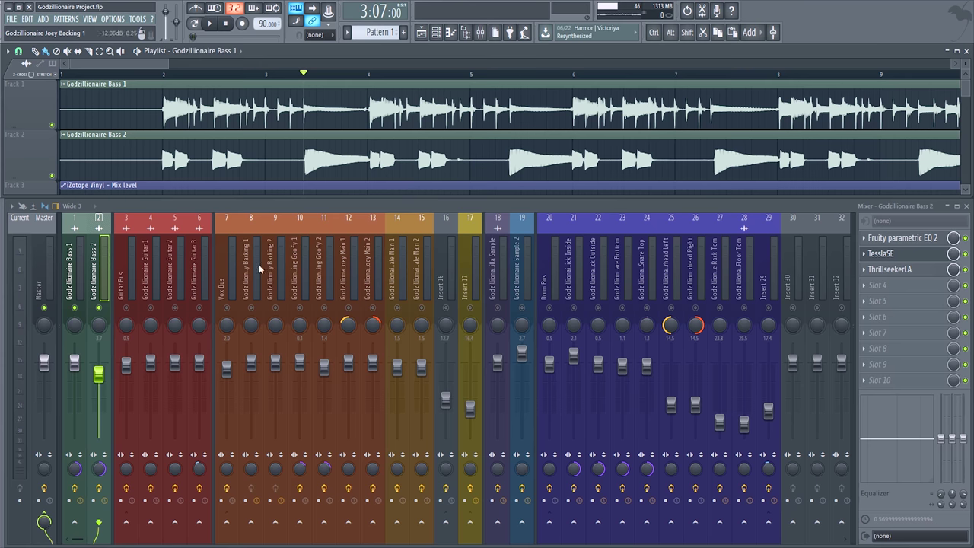
key(space)
key(space)
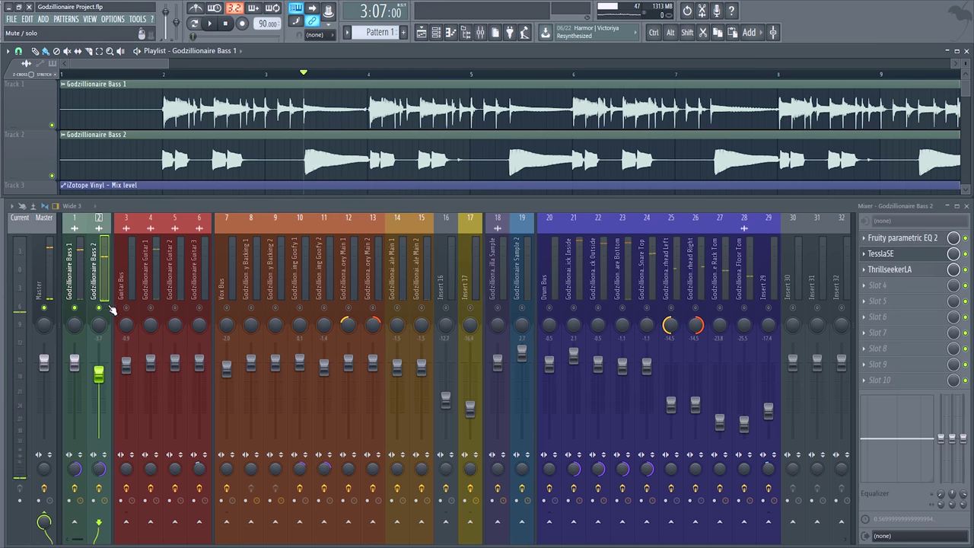
- Show the full length of both bass clips in the playlist and play them together from bar 41
scroll(320, 133, up, 2)
drag(373, 106, 396, 114)
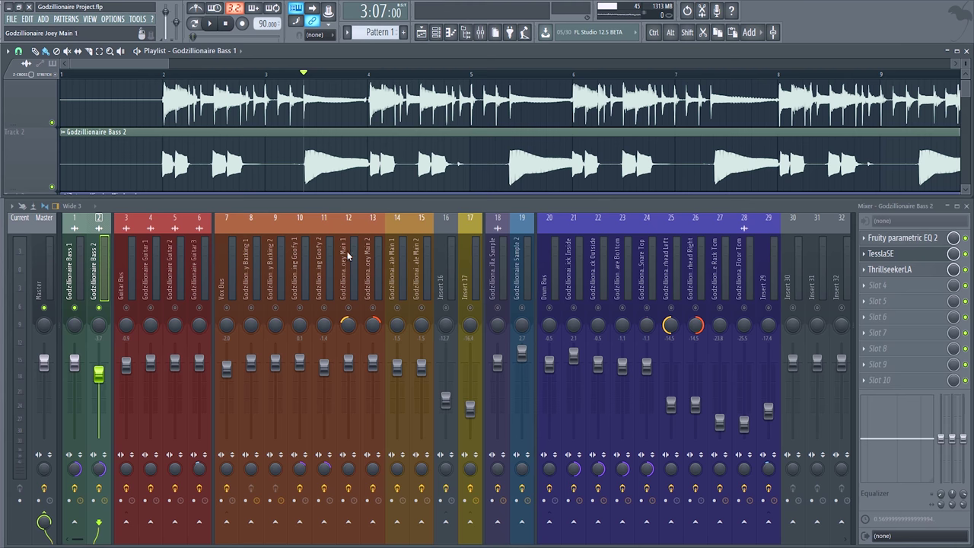
scroll(407, 144, up, 1)
ctrl+scroll(407, 144, down, 3)
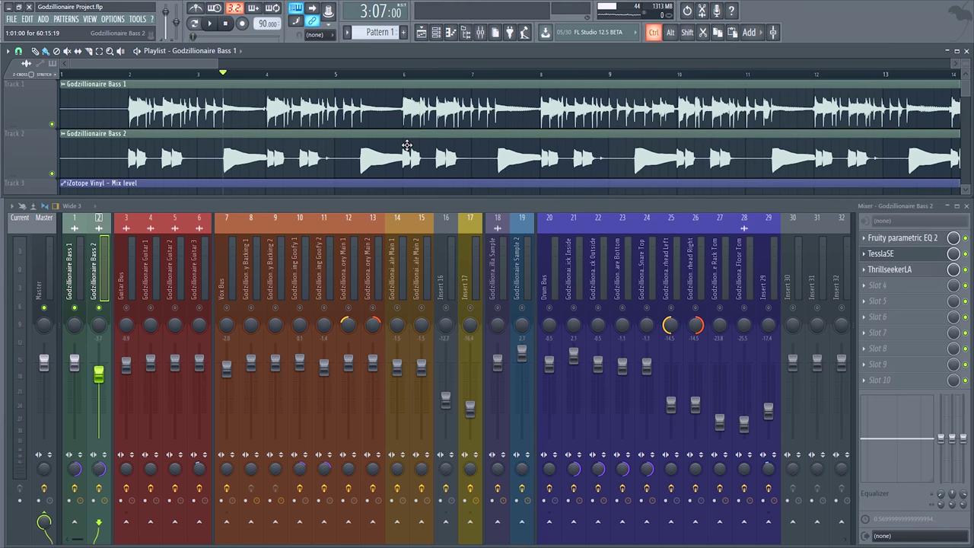
ctrl+scroll(407, 145, down, 5)
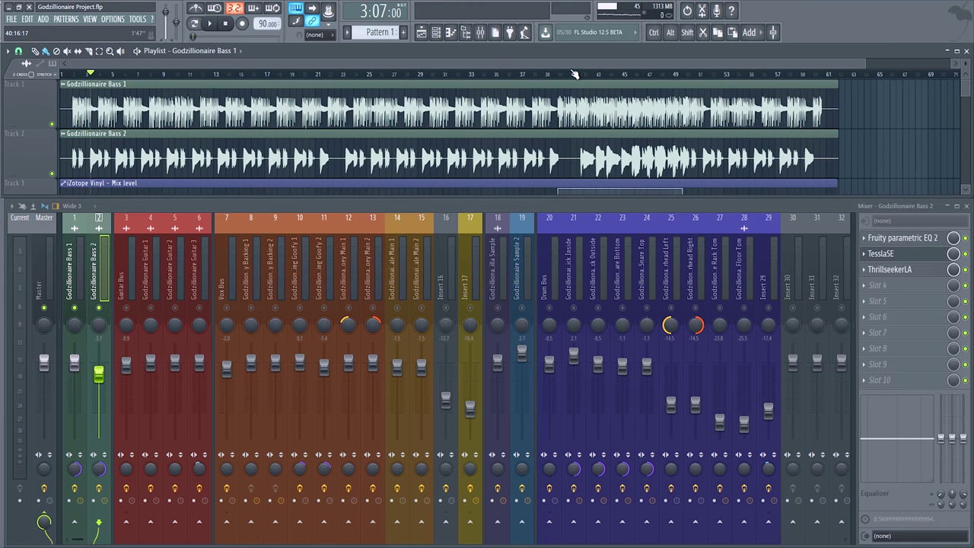
click(575, 74)
key(space)
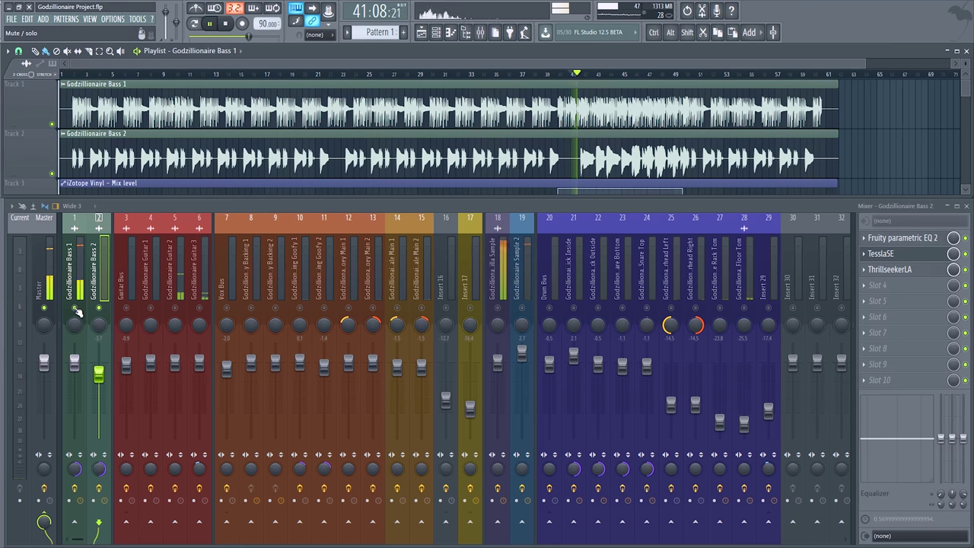
key(space)
- View the Godzilla Sample and iZotope Vinyl tracks around bar 41, and replay both basses from that position
scroll(564, 127, down, 2)
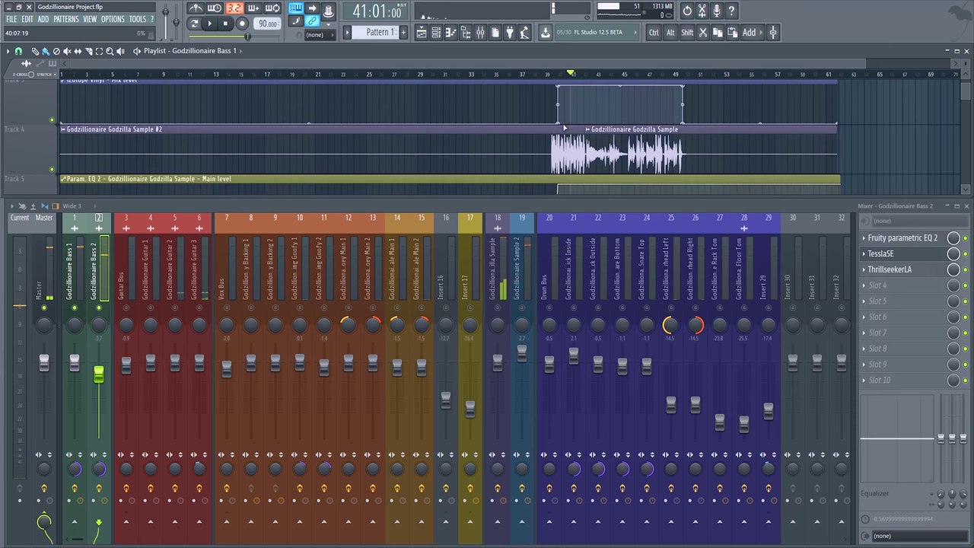
scroll(413, 163, up, 3)
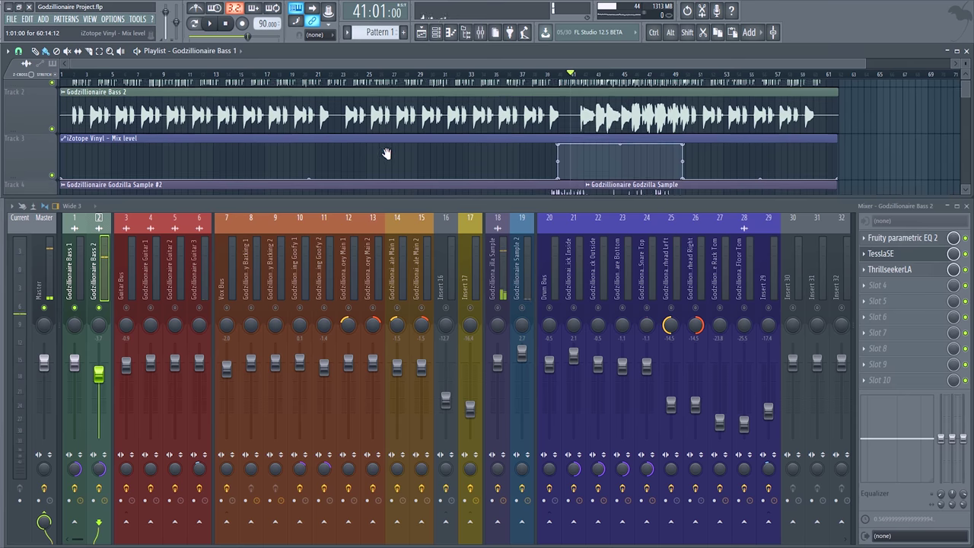
scroll(386, 154, up, 1)
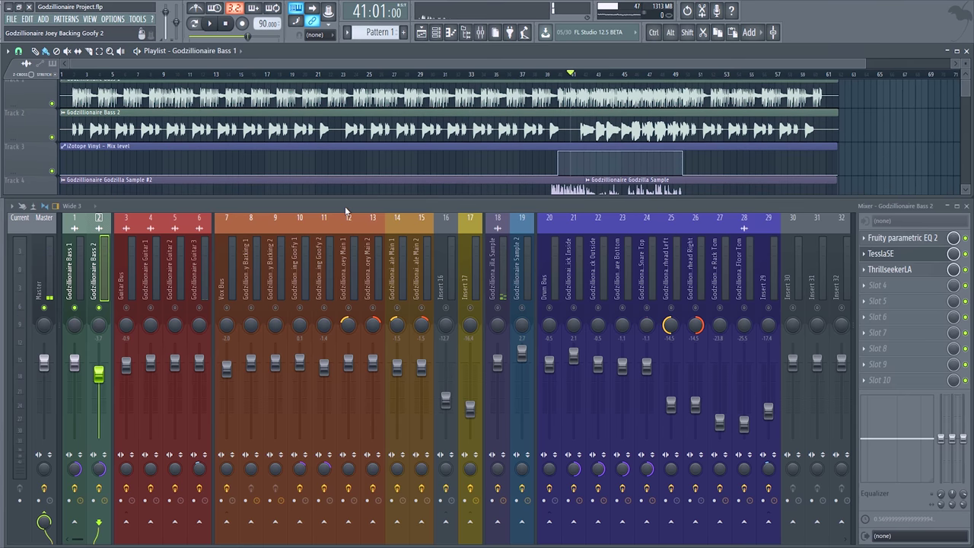
scroll(505, 167, up, 1)
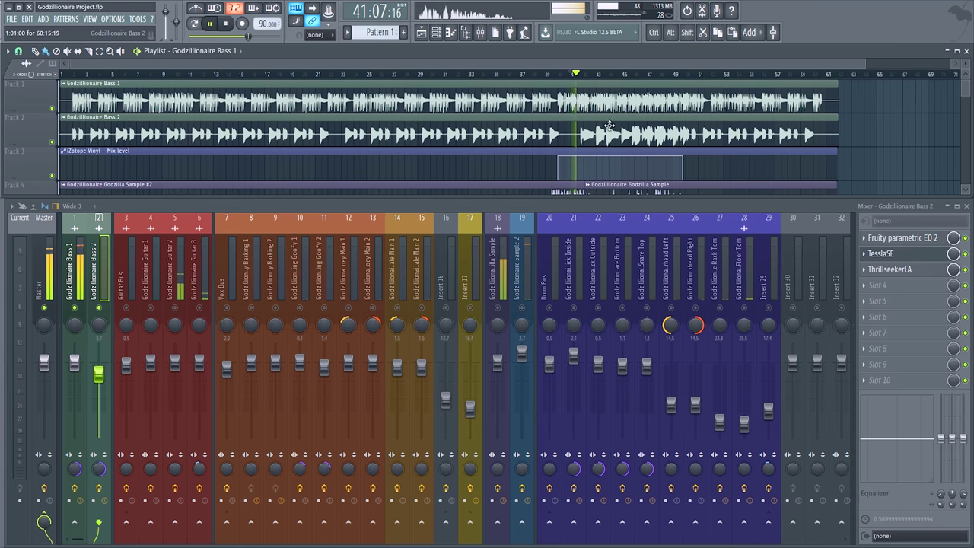
key(space)
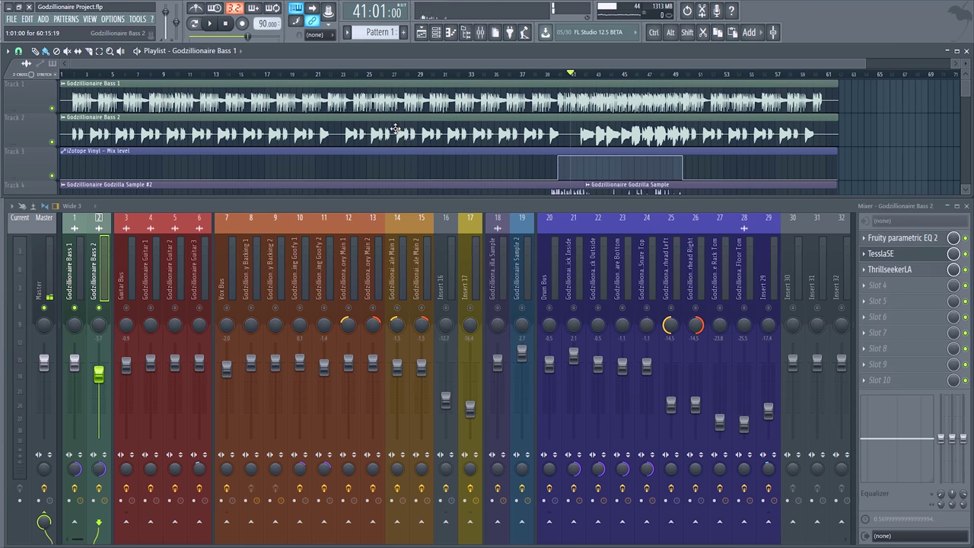
- Examine the Godzilla Sample clips and their Param. EQ 2 and ValhallaShimmer automation in the playlist
scroll(395, 129, down, 3)
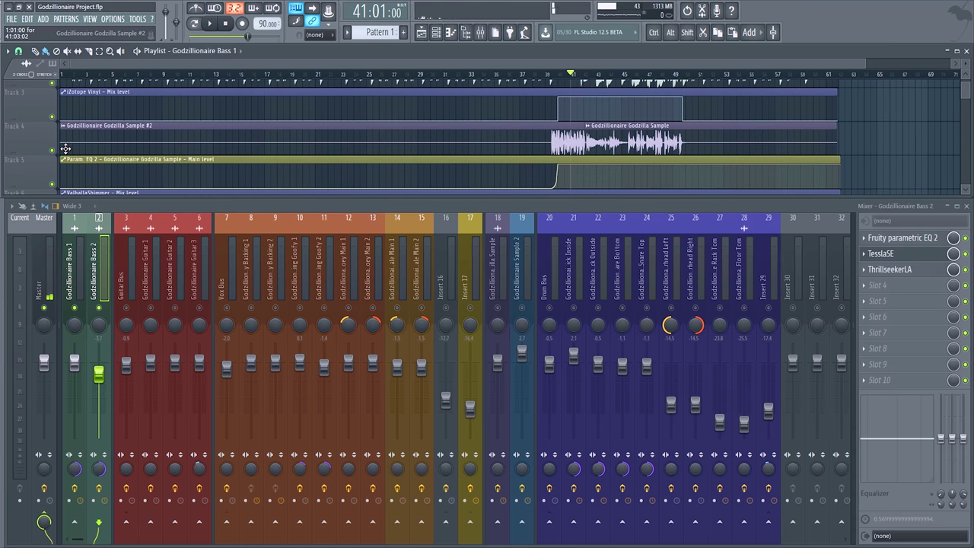
scroll(66, 149, up, 1)
scroll(125, 123, down, 2)
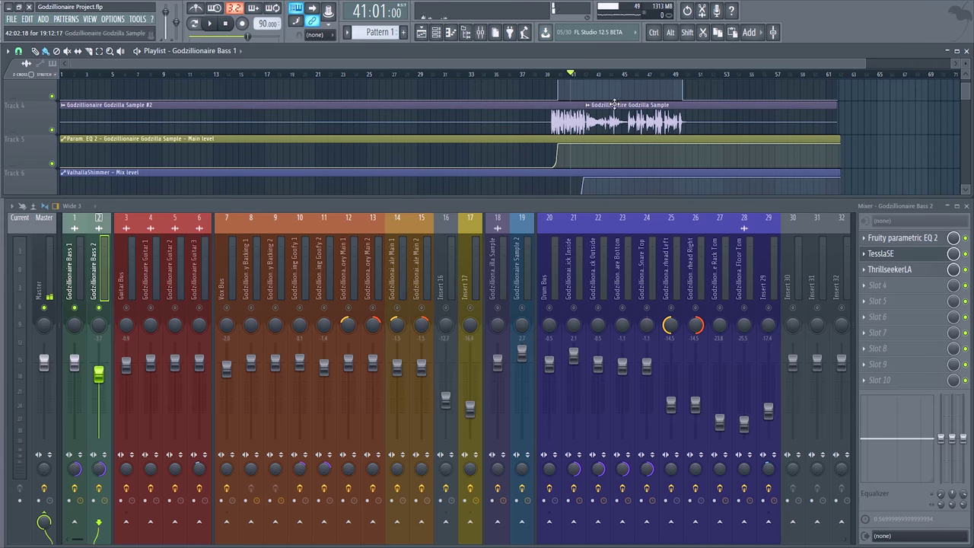
- Show the guitar clips in the playlist, solo the Guitar Bus and unmute Godzillionaire Guitar 1, 2 and 3
scroll(448, 152, down, 1)
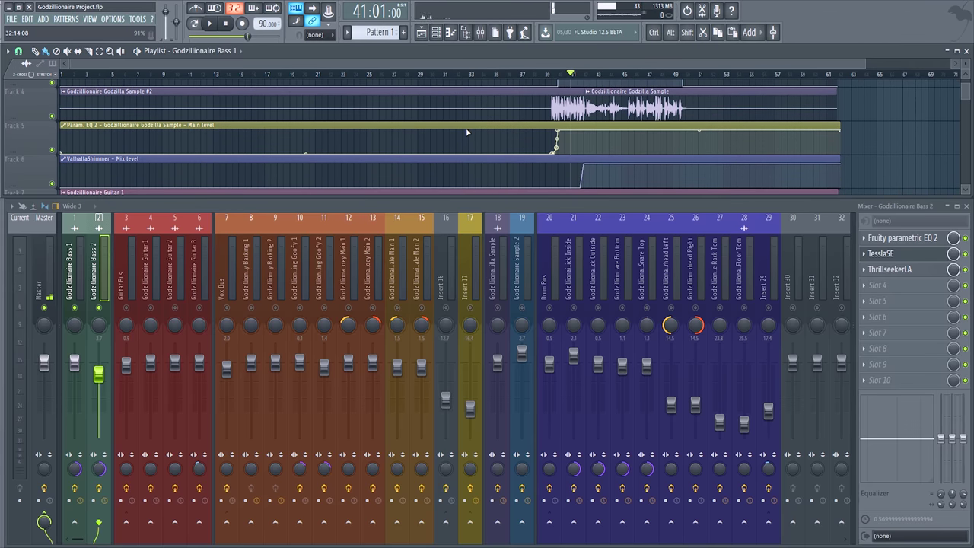
scroll(385, 142, down, 3)
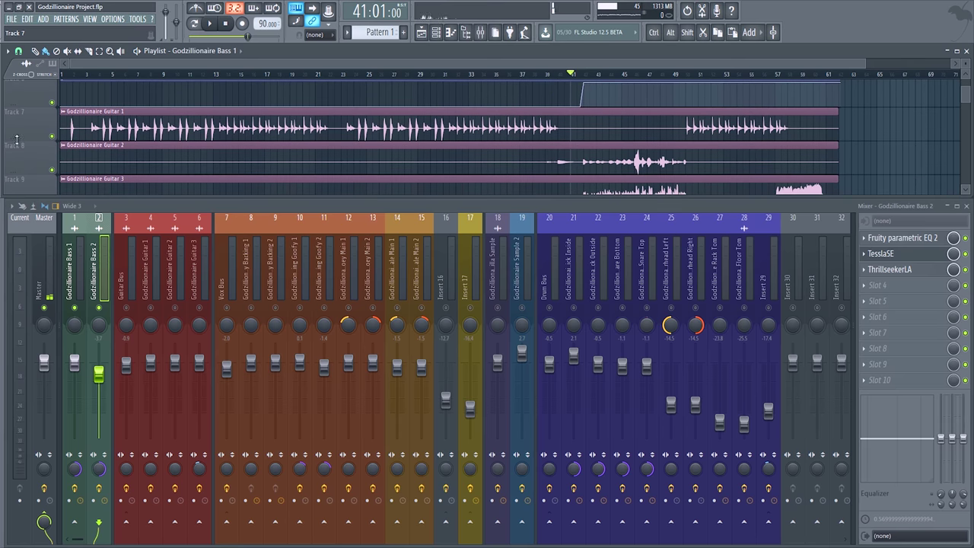
click(131, 283)
right_click(127, 308)
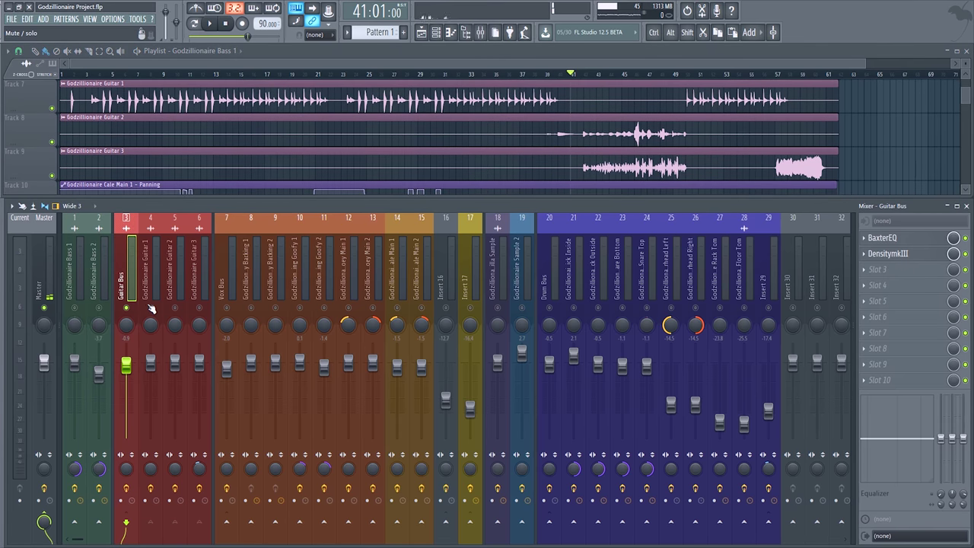
click(151, 307)
click(175, 308)
click(199, 308)
- Play the guitars together near the song's start, from 1:15:00, with the playlist zoomed in on the opening bars
key(space)
scroll(165, 128, up, 1)
key(space)
drag(76, 74, 61, 75)
key(ctrl+space)
scroll(62, 127, up, 5)
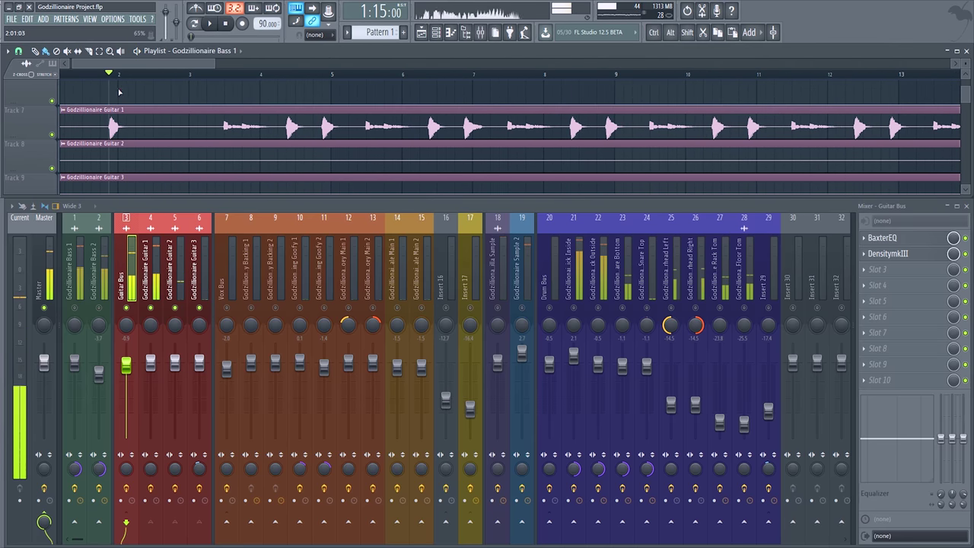
key(space)
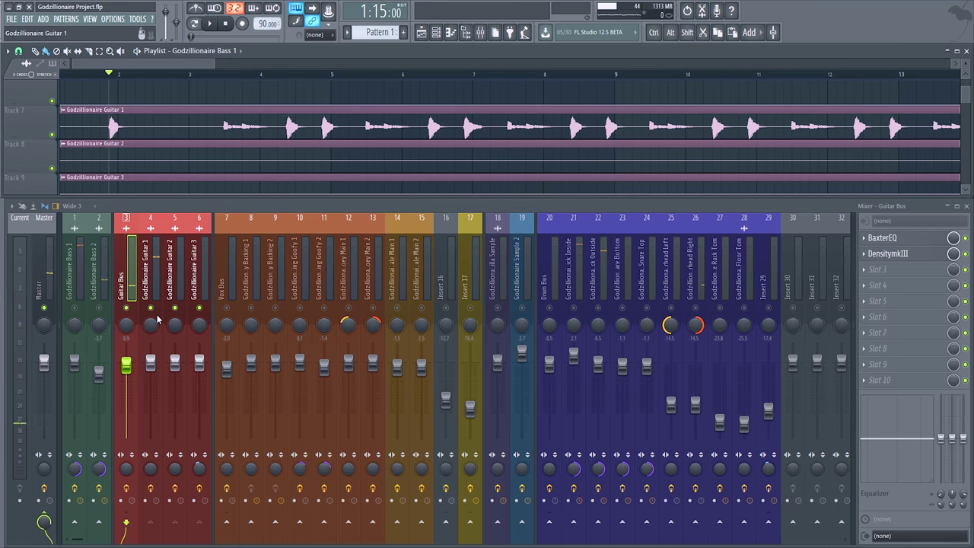
key(space)
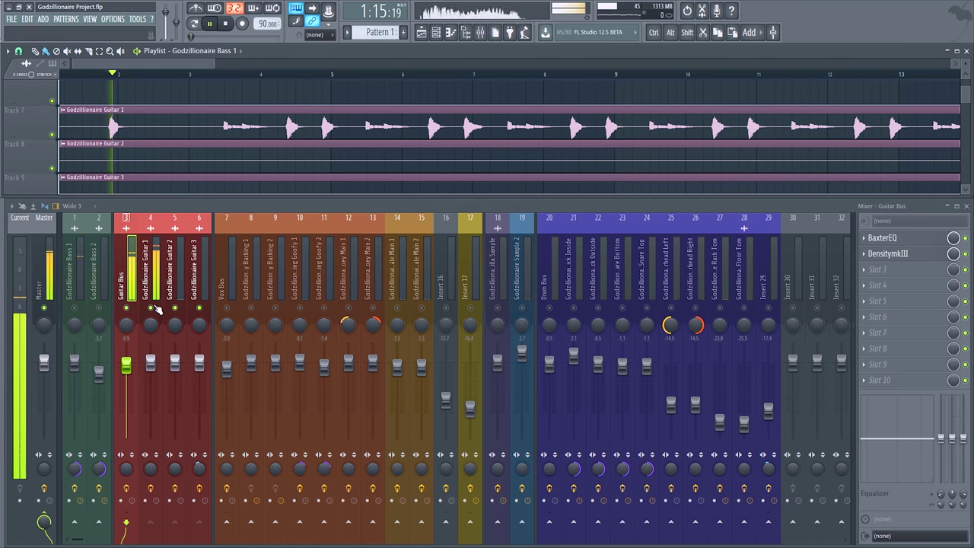
- Leave only Godzillionaire Guitar 1 audible with the Guitar Bus, show its effect chain, and play it from 3:09:00
click(153, 265)
click(232, 75)
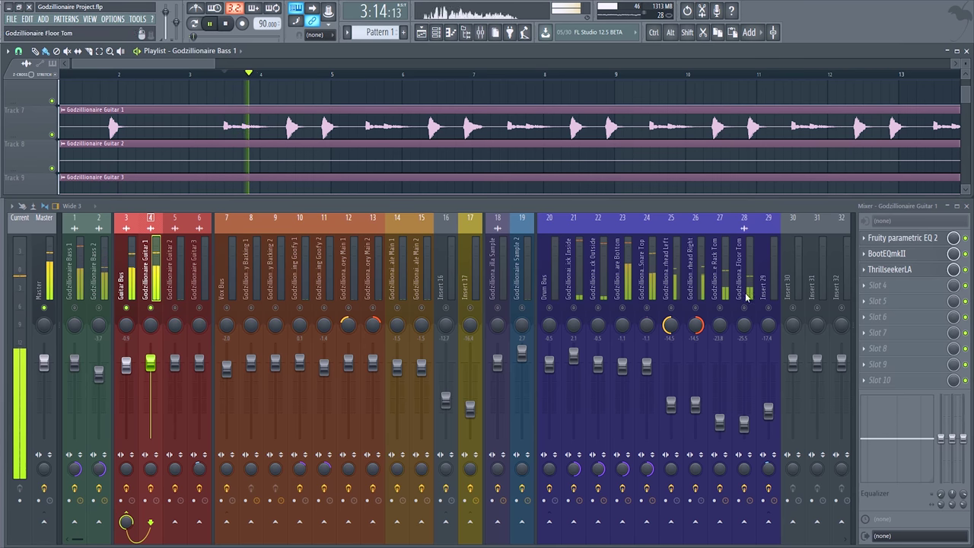
key(space)
key(space)
key(space)
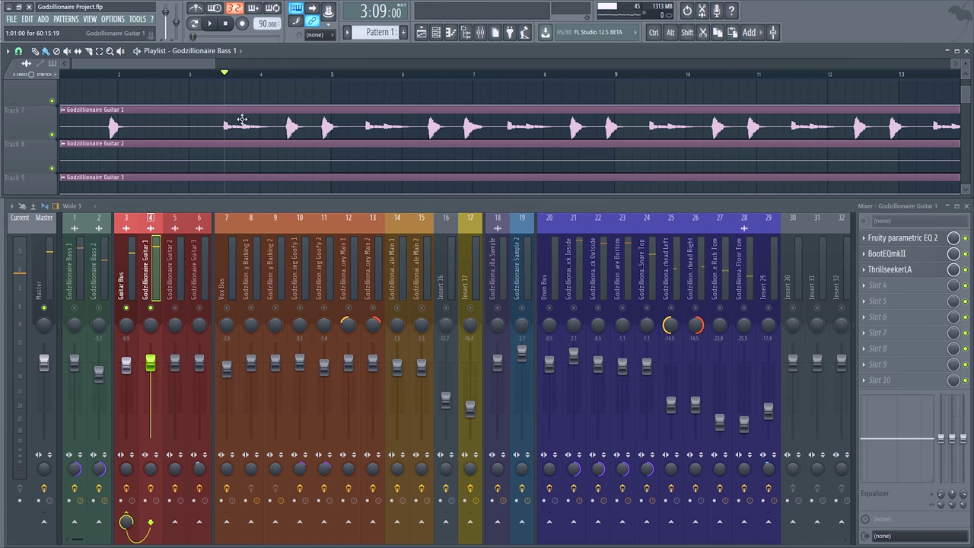
- Open Guitar 1's Fruity parametric EQ 2 and examine its curve while playing the guitar from 3:09:00
click(911, 244)
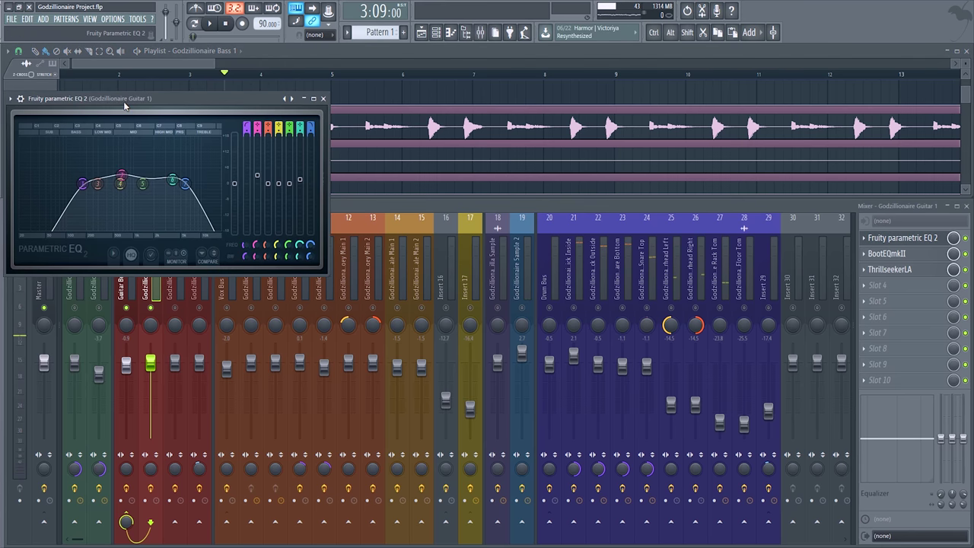
drag(124, 102, 207, 129)
key(space)
key(space)
key(space)
key(space)
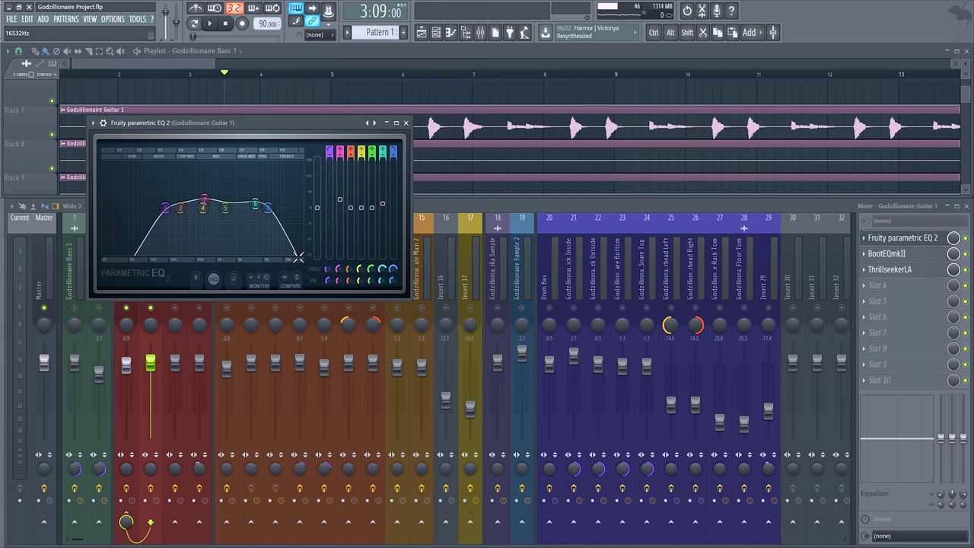
key(space)
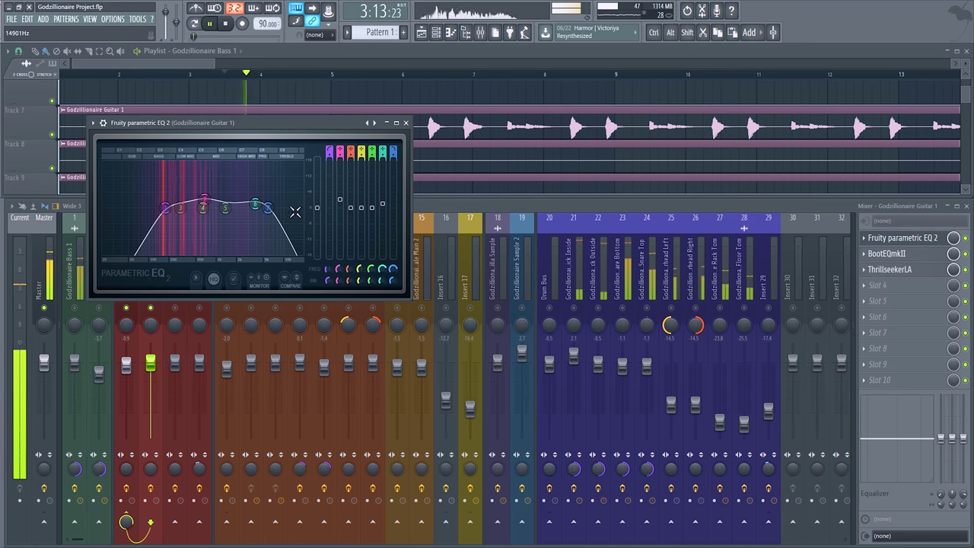
key(space)
- Open Guitar 1's BootEQmkII and examine its settings during playback from 3:09:00
click(889, 254)
drag(220, 138, 270, 100)
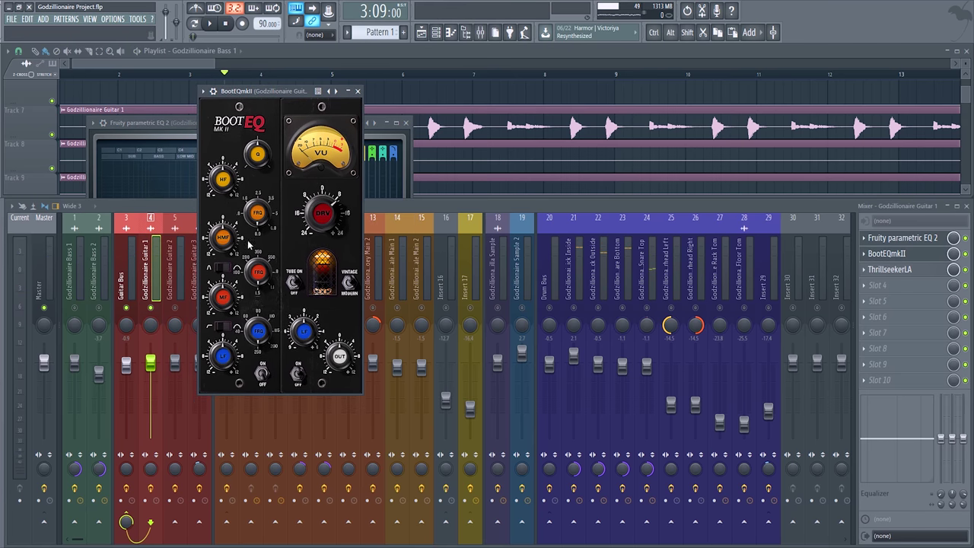
drag(253, 96, 267, 140)
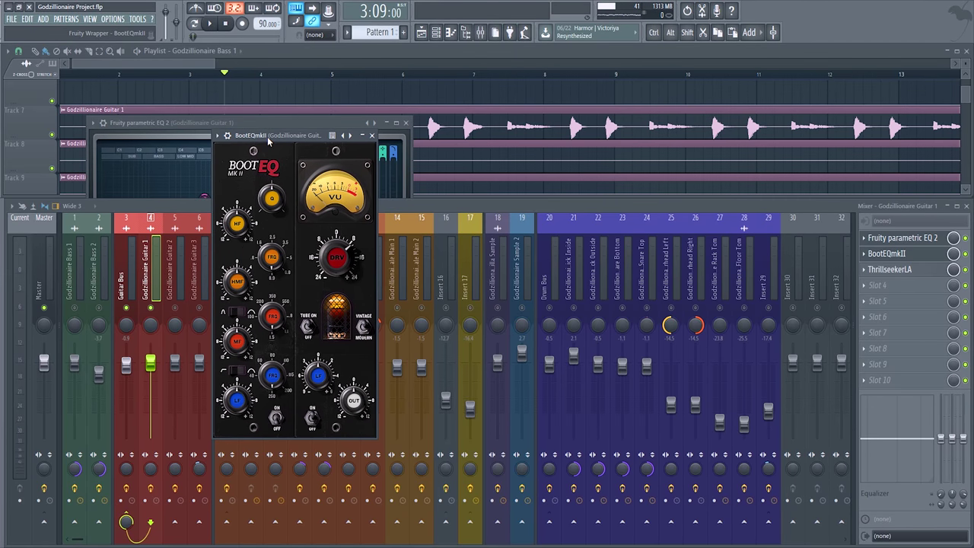
key(space)
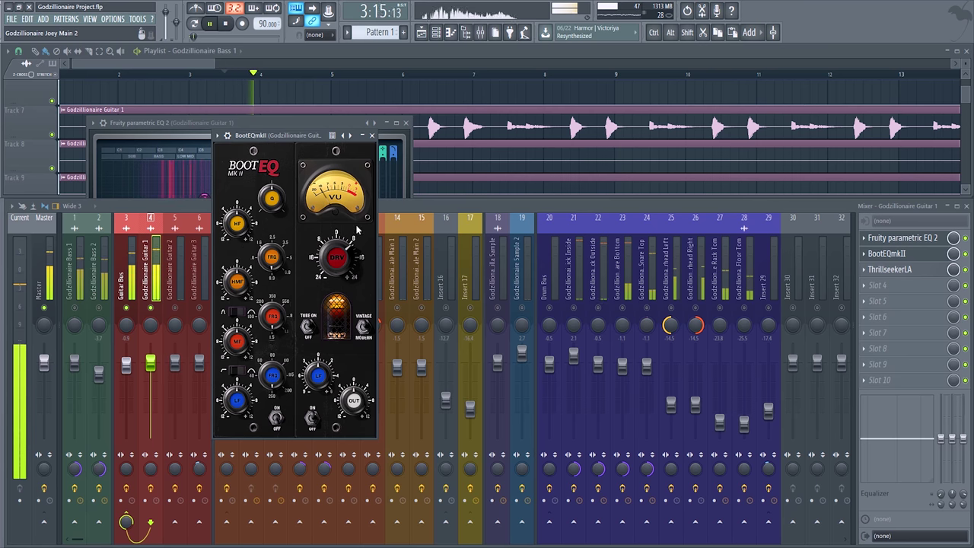
drag(321, 136, 346, 150)
key(space)
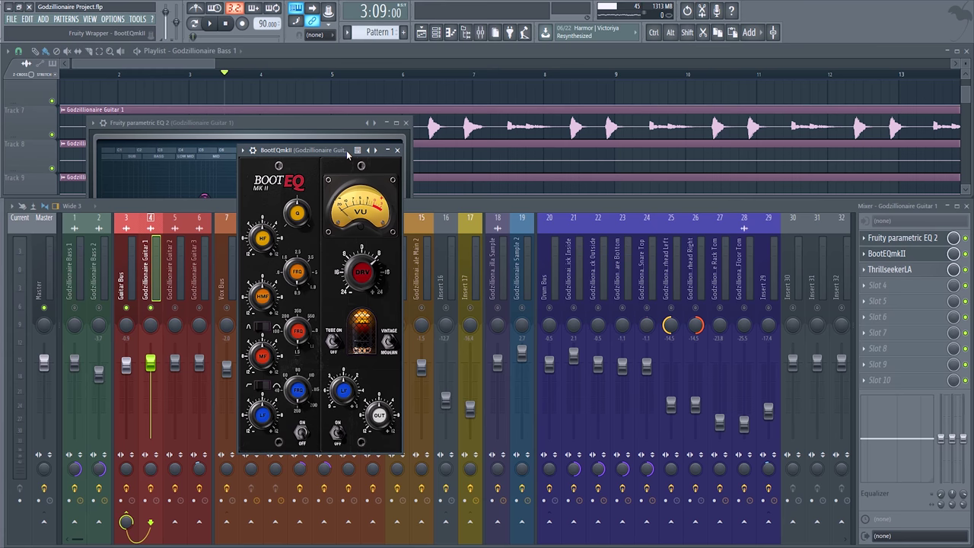
- Return to the song's opening bars in the playlist and play Guitar 1 from 1:13:00
scroll(661, 102, down, 5)
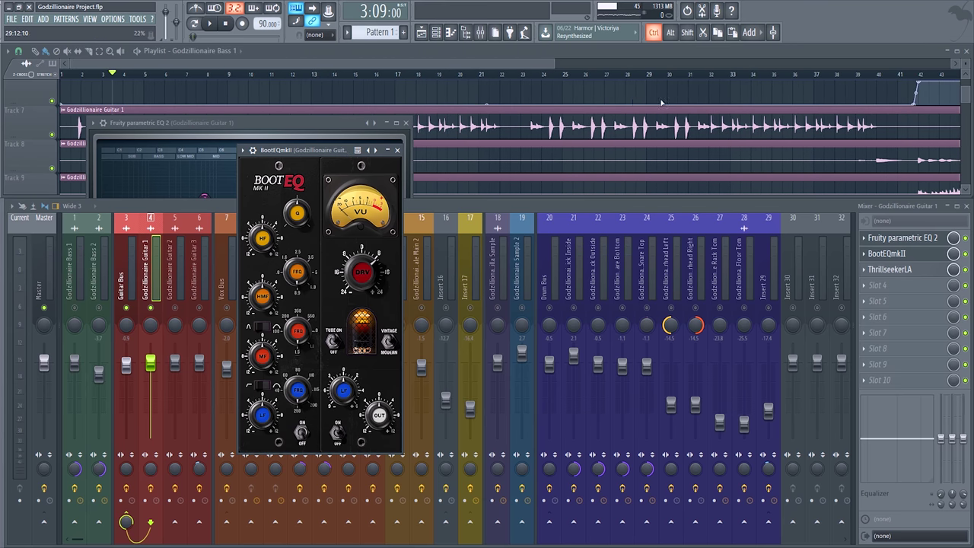
drag(552, 77, 104, 77)
key(space)
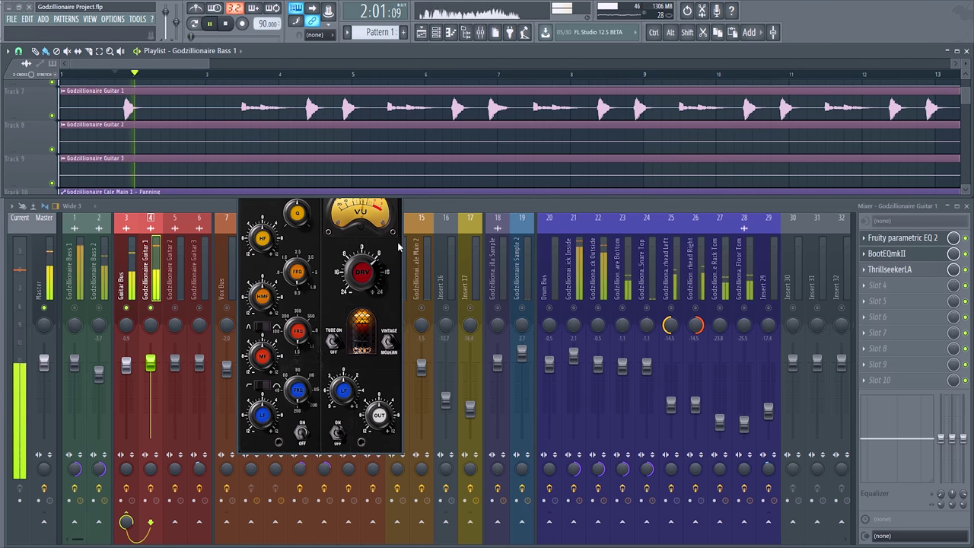
key(space)
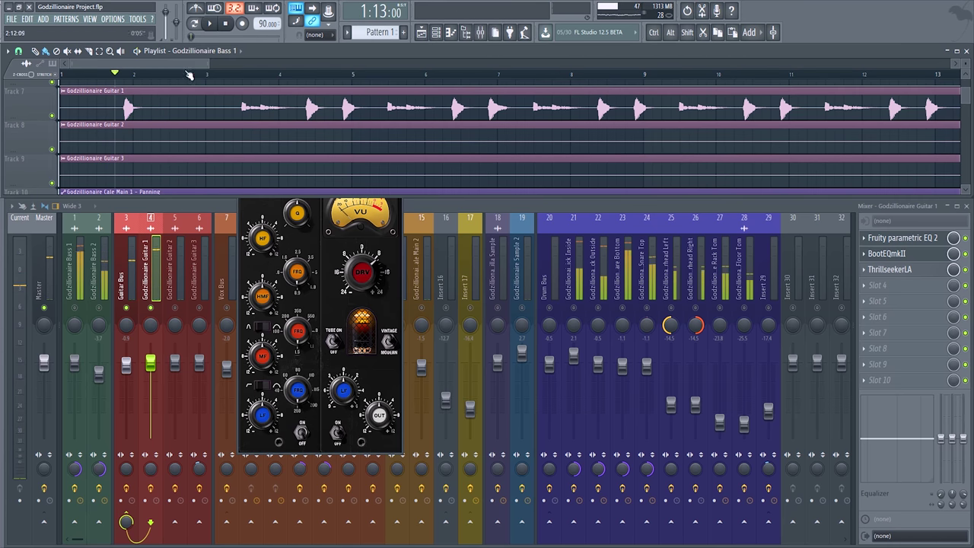
- Bring BootEQmkII to the front, replay Guitar 1 from 1:13:00 to examine it, and close the plugin
click(401, 233)
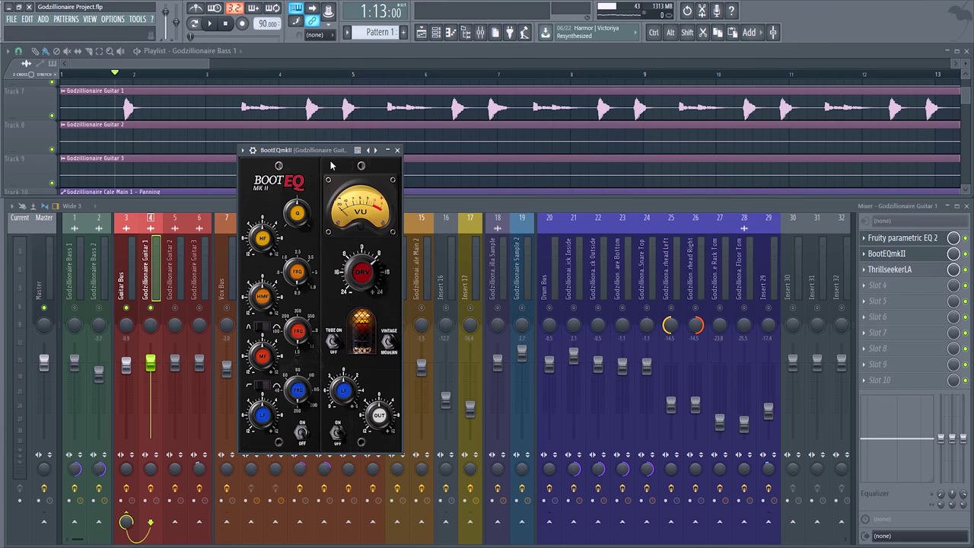
drag(336, 154, 374, 150)
key(space)
key(space)
click(436, 147)
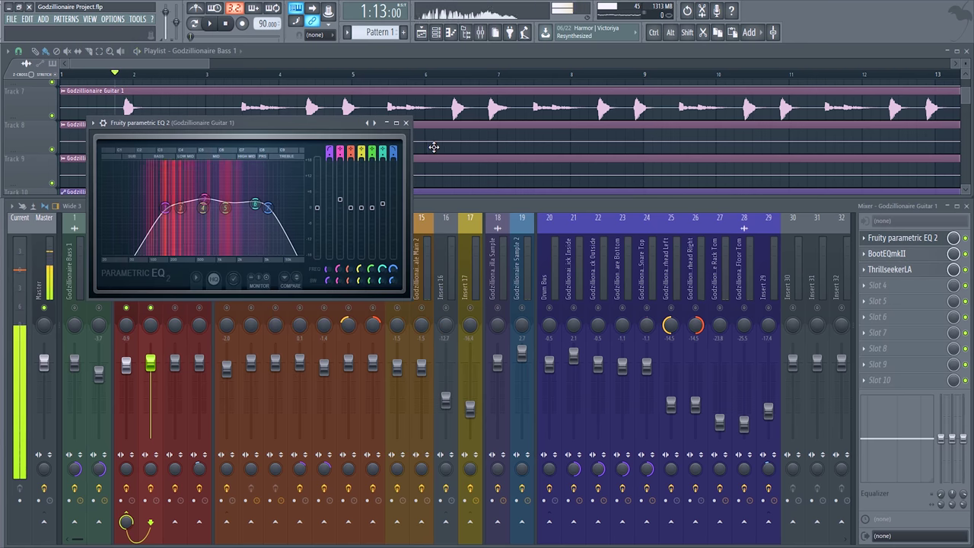
- Examine Guitar 1's ThrillseekerLA compressor during playback from 1:13:00, and close all of the track's plugin windows
click(890, 270)
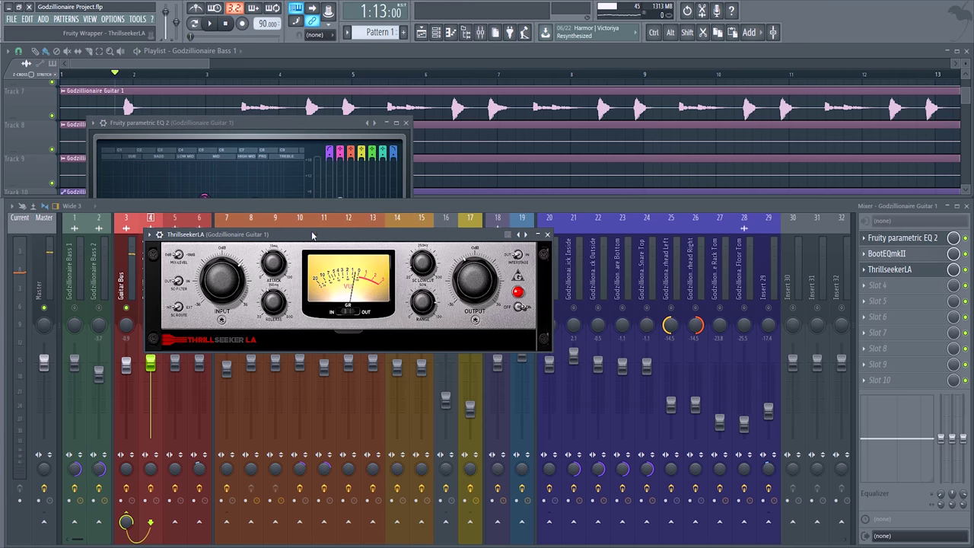
drag(307, 234, 295, 165)
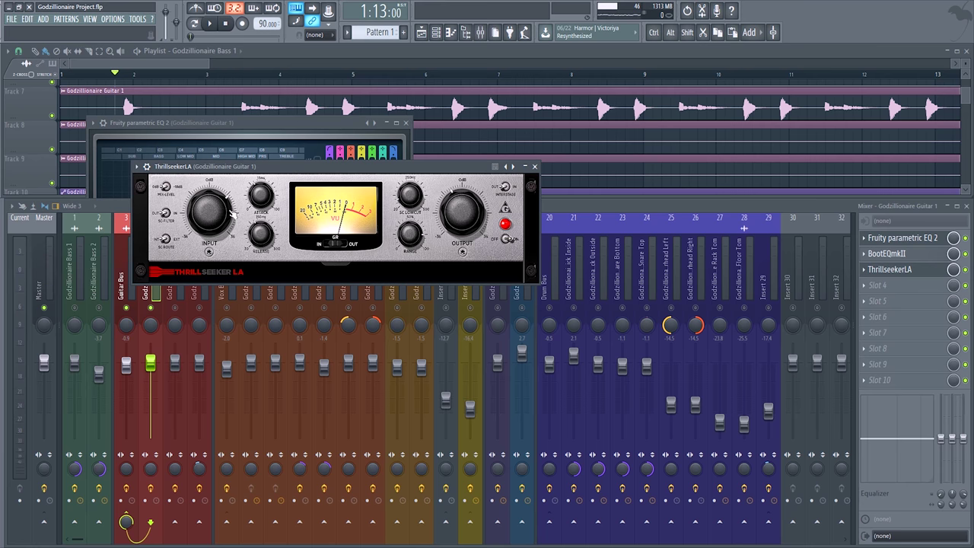
drag(220, 172, 303, 224)
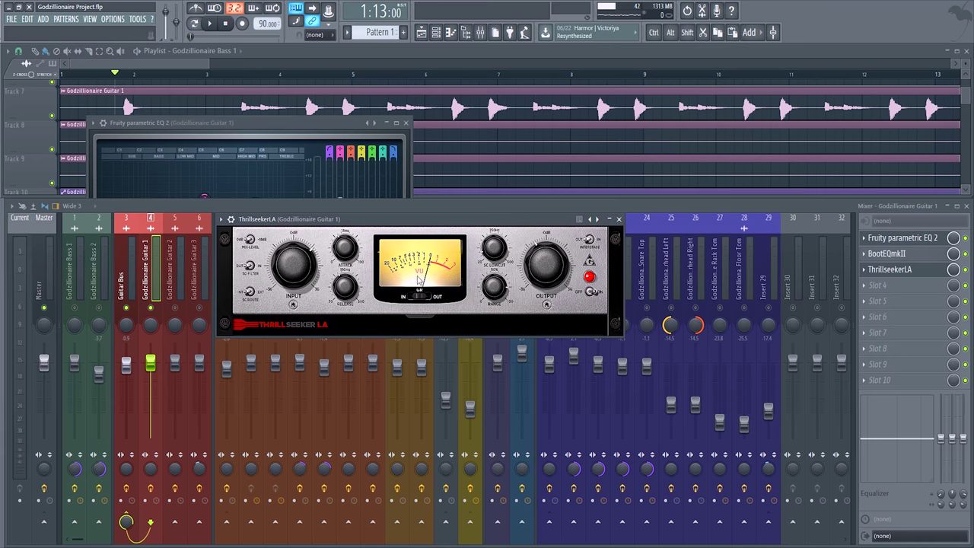
drag(393, 223, 378, 200)
key(space)
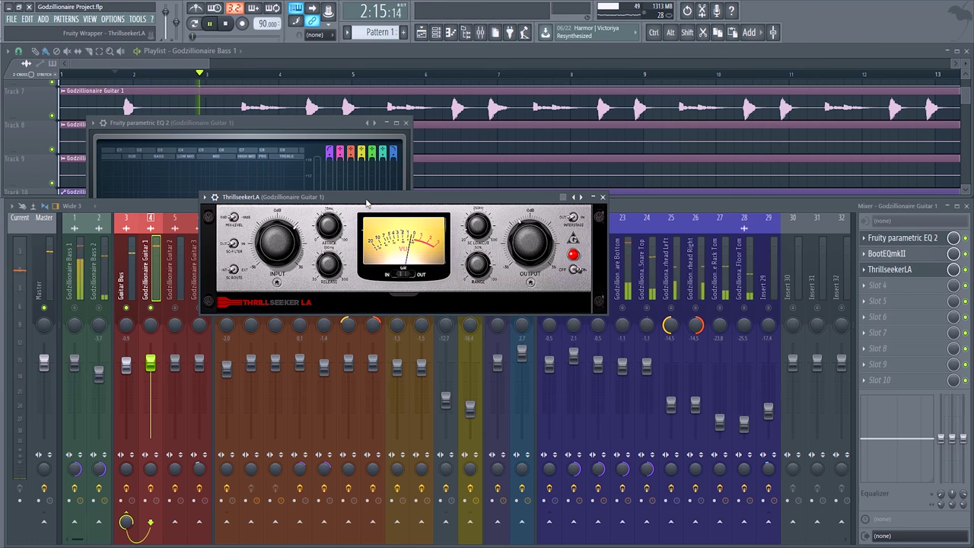
drag(367, 199, 383, 198)
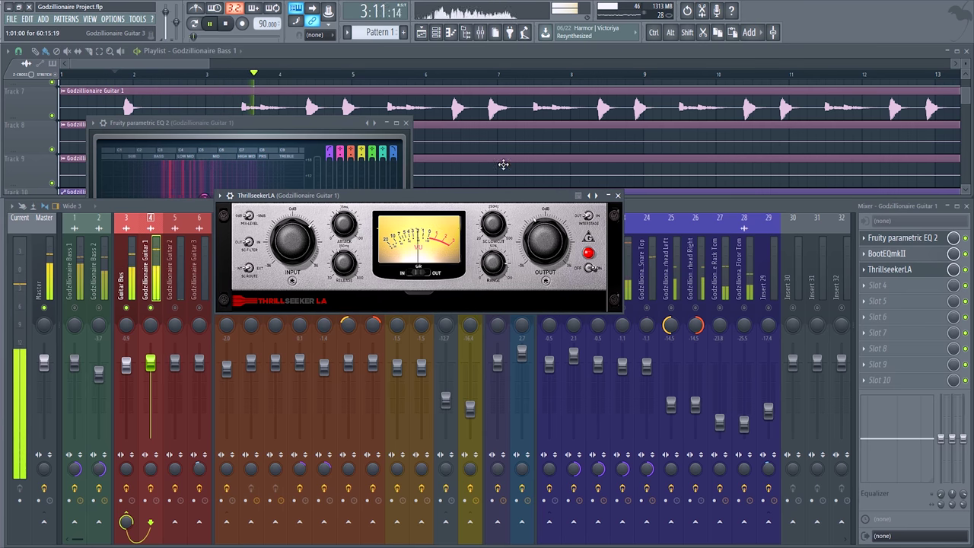
click(406, 123)
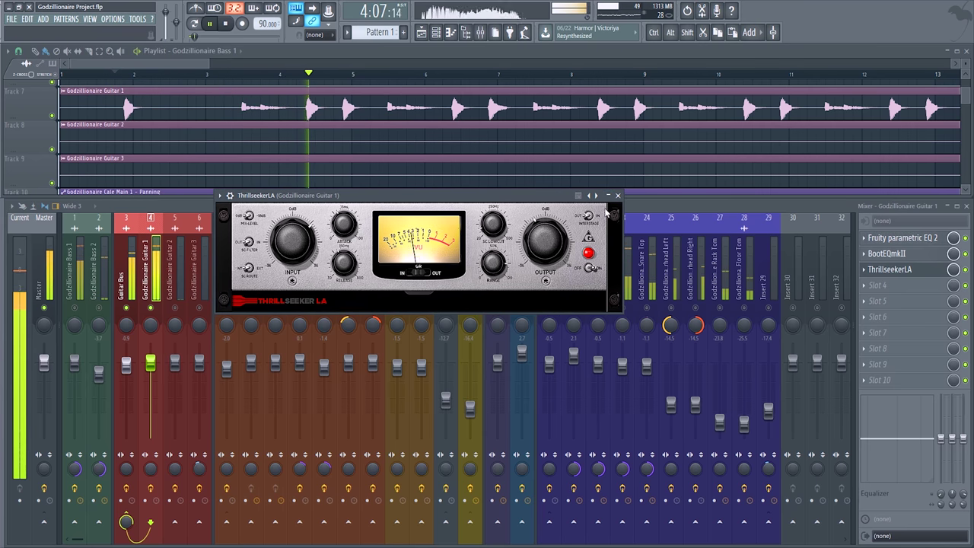
click(618, 196)
key(space)
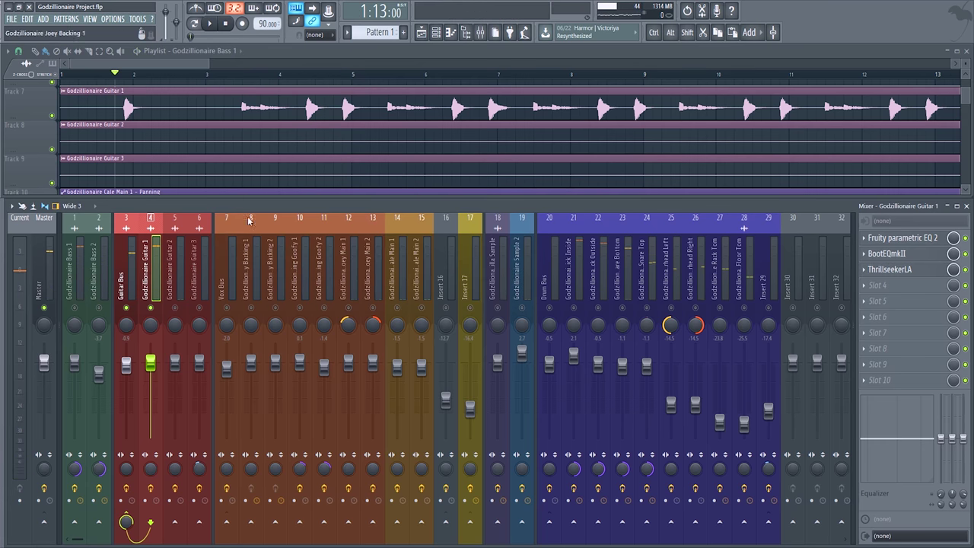
- Enlarge the playlist tracks, make Godzillionaire Guitar 2 the only audible guitar, and play its clip from bar 41
ctrl+scroll(172, 128, up, 6)
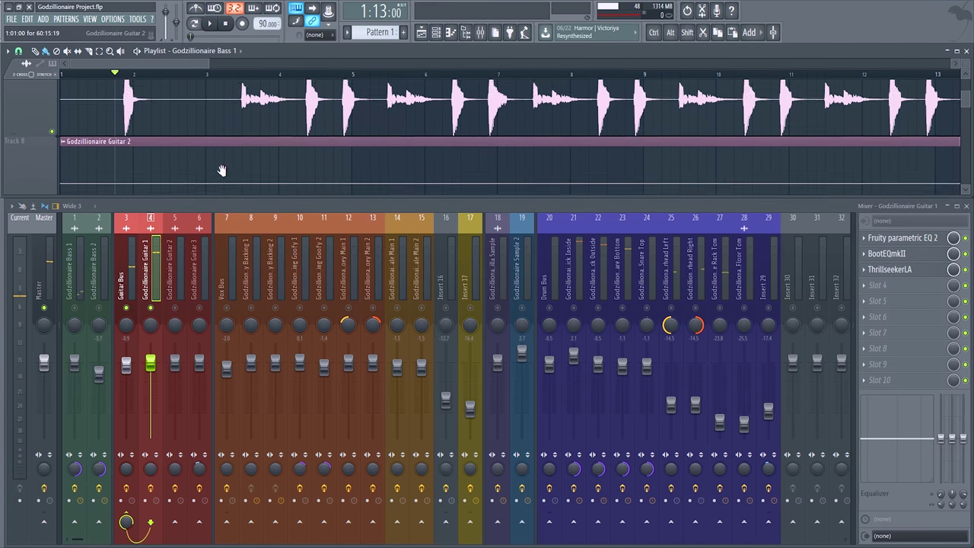
scroll(258, 188, down, 2)
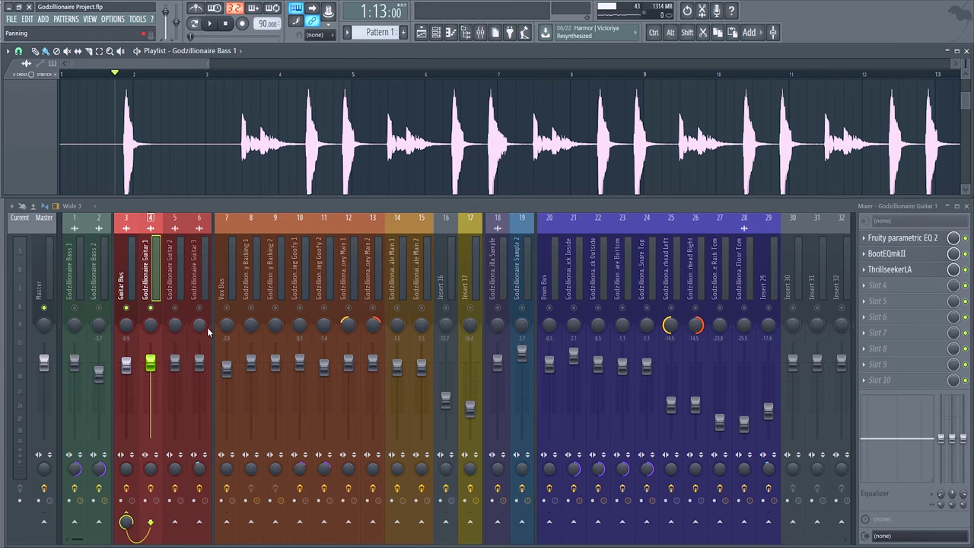
right_click(175, 307)
scroll(357, 115, down, 5)
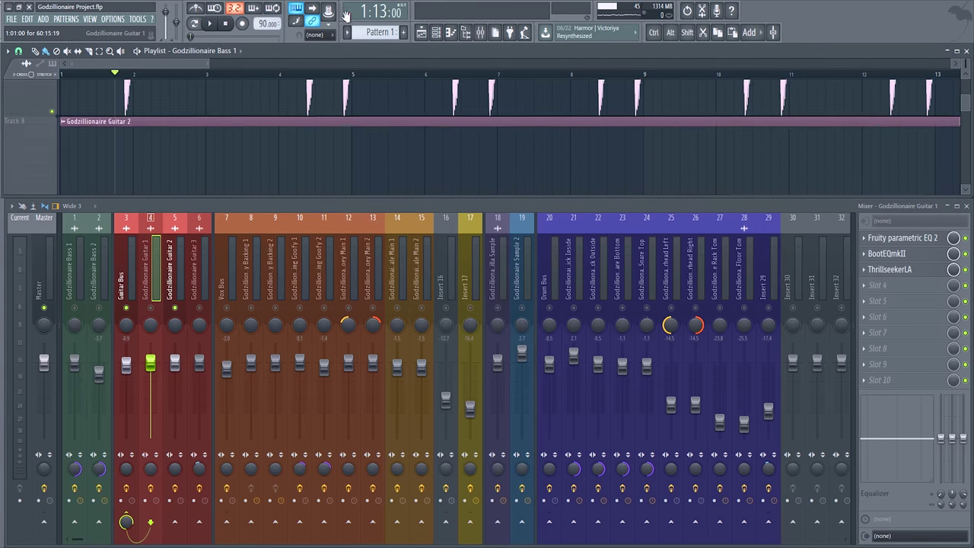
scroll(449, 116, down, 3)
scroll(561, 124, up, 3)
drag(499, 124, 436, 37)
click(423, 76)
key(space)
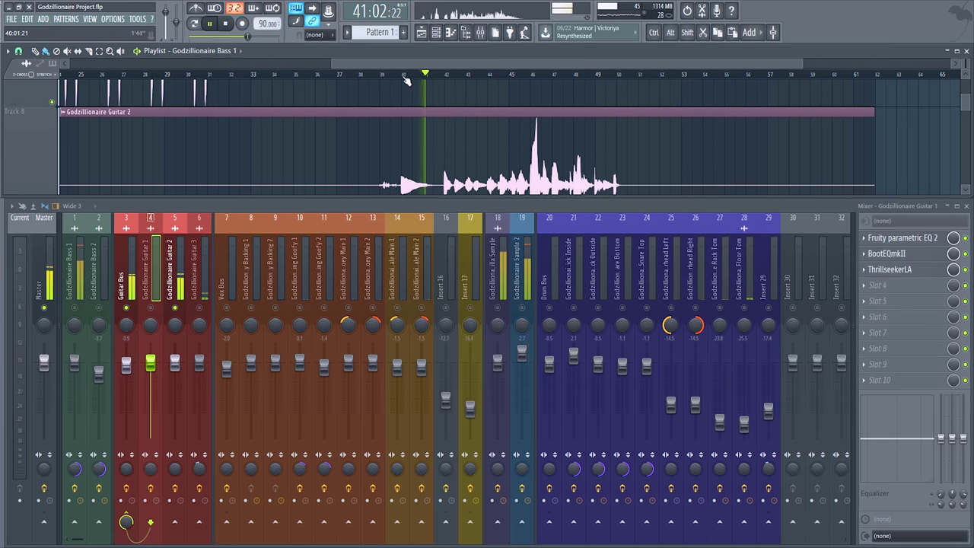
- Play Guitar 2 from 39:09:00 with its waveform zoomed in, and show the track's effect chain in the mixer
click(393, 76)
scroll(406, 166, up, 3)
drag(413, 164, 355, 122)
click(172, 251)
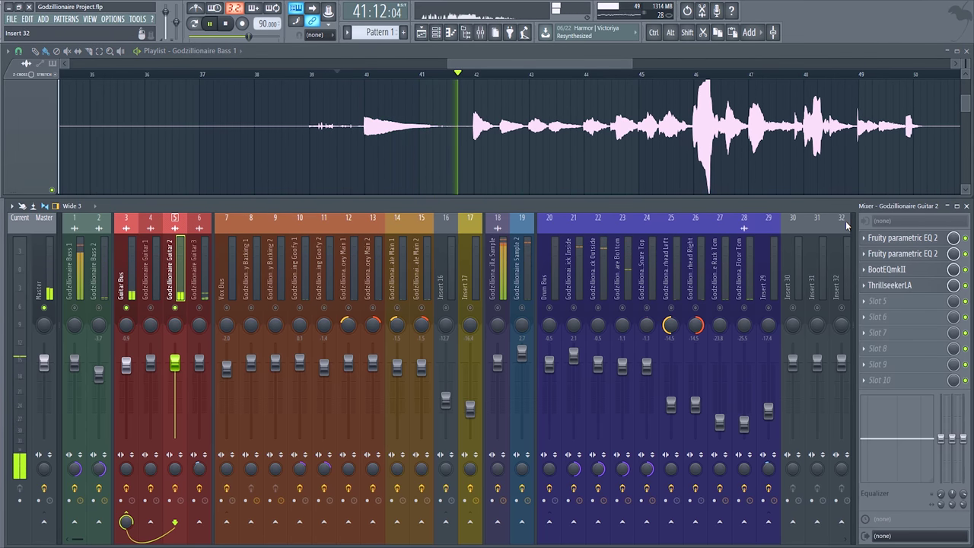
drag(607, 121, 504, 120)
key(space)
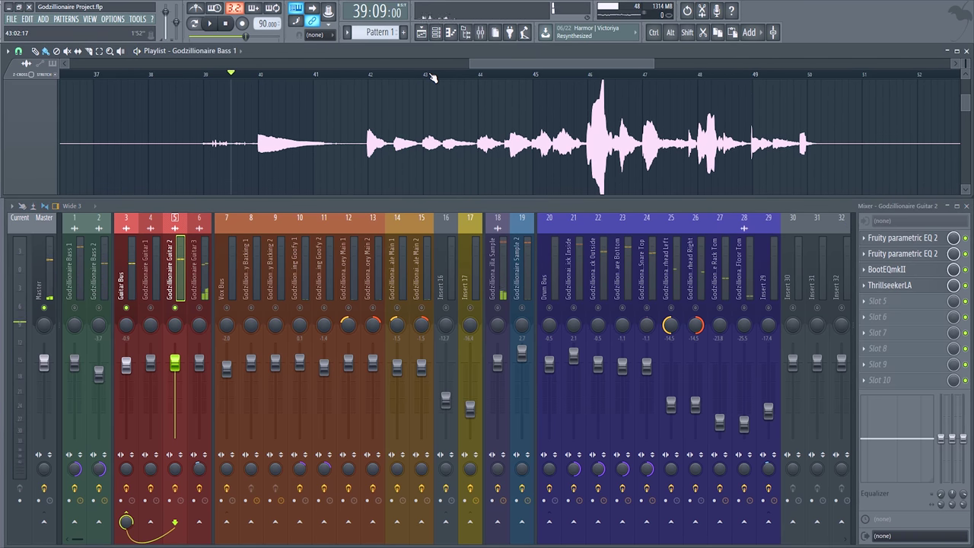
- Play Guitar 2 from 43:01:00
click(430, 74)
key(space)
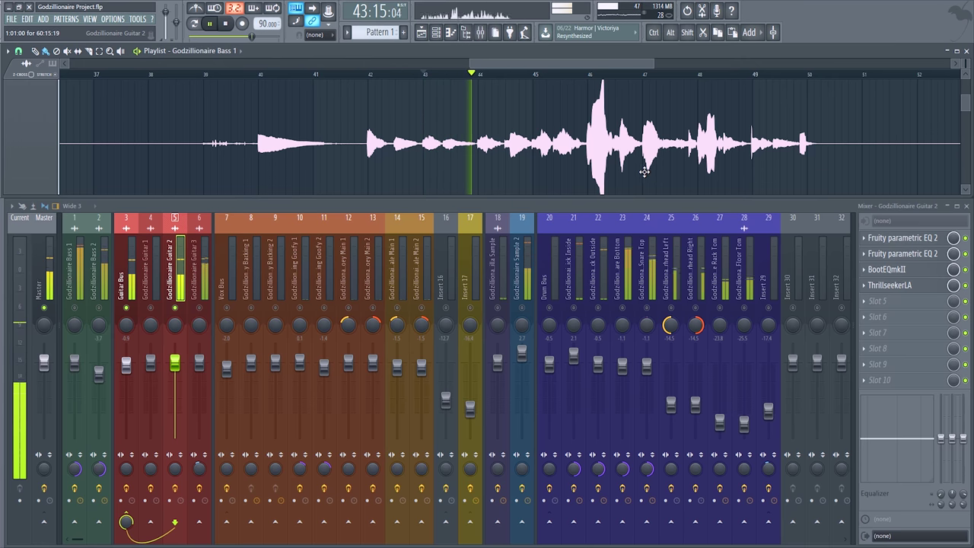
key(space)
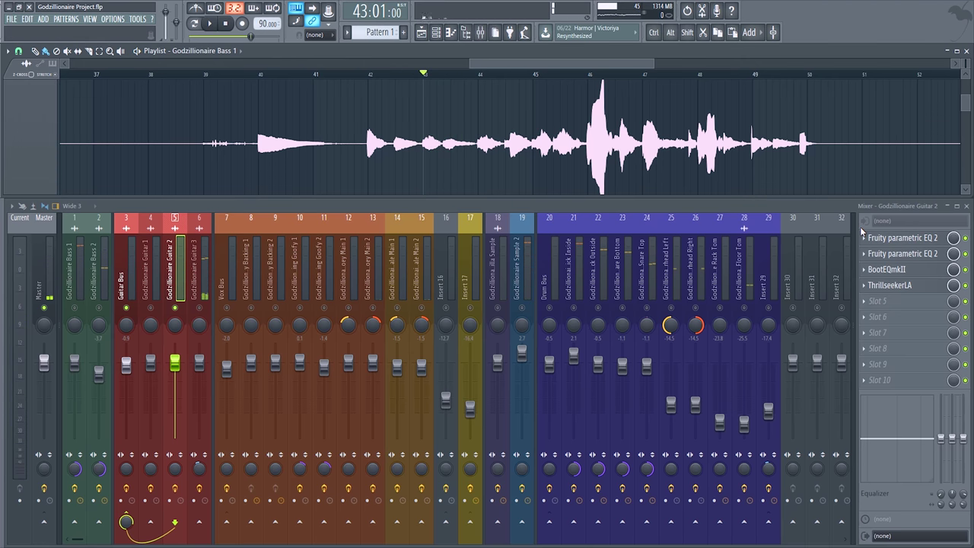
- Open both Fruity parametric EQ 2 plugins on Guitar 2 and examine their curves side by side during playback from 43:01:00
click(923, 239)
key(space)
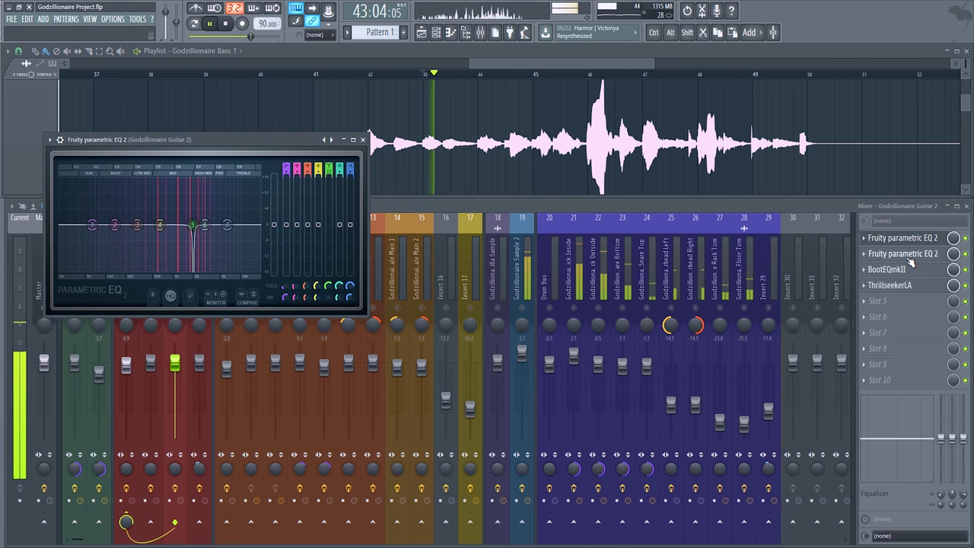
key(space)
click(903, 254)
drag(543, 177, 536, 149)
click(229, 154)
key(space)
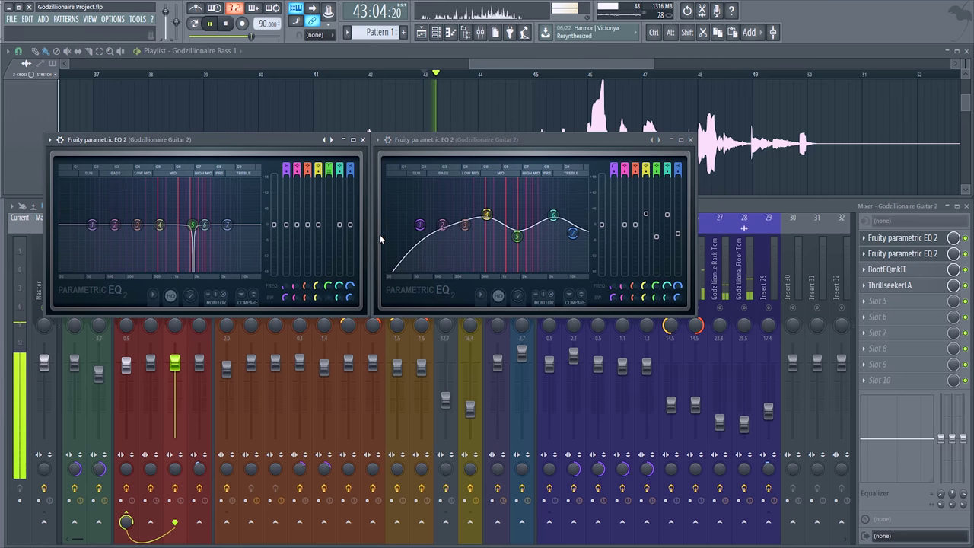
key(space)
- Bypass Guitar 2's first Fruity parametric EQ 2 and audition the loud passage from 46:03:00
click(964, 238)
key(space)
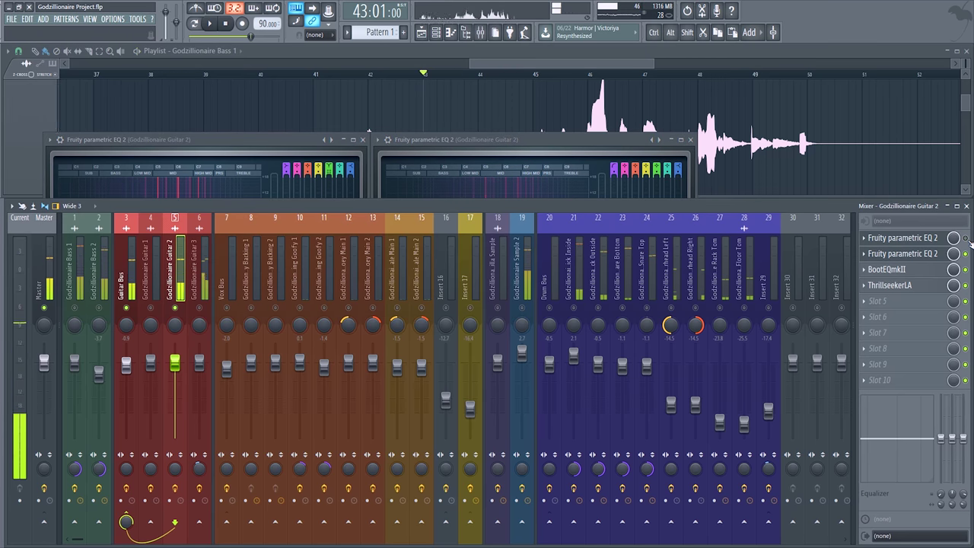
key(space)
click(609, 80)
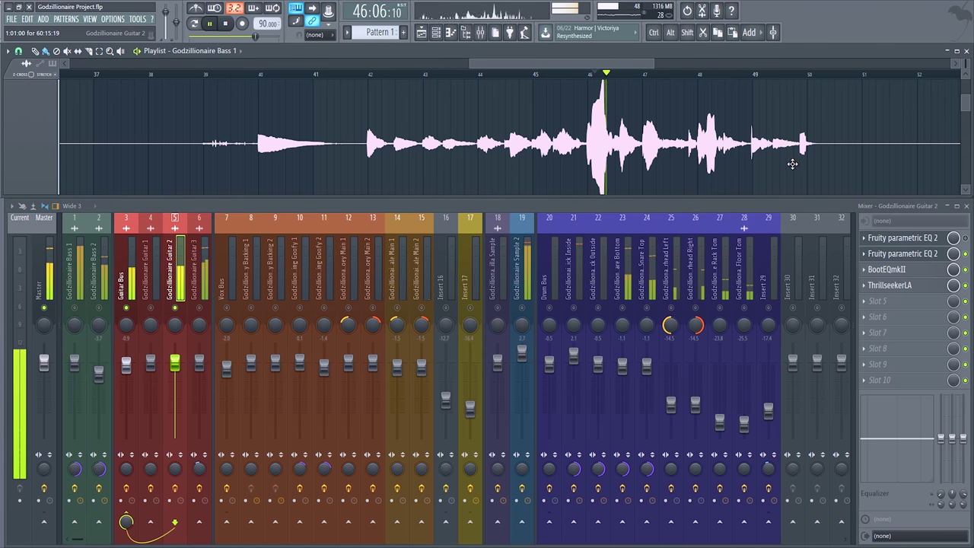
key(space)
key(space)
- Re-enable Guitar 2's first Fruity parametric EQ 2 and audition the passage from 46:03:00 again with its curve in view
click(904, 243)
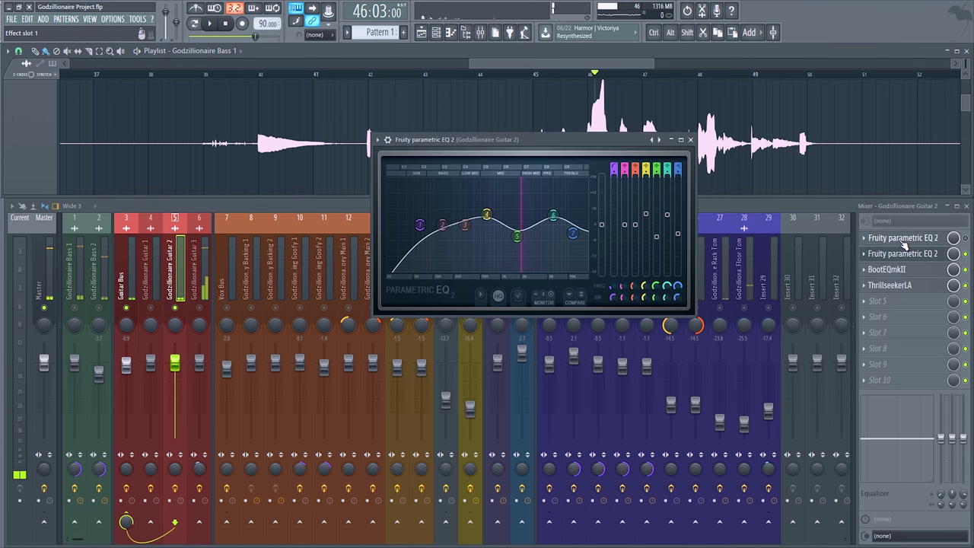
click(904, 242)
key(space)
key(space)
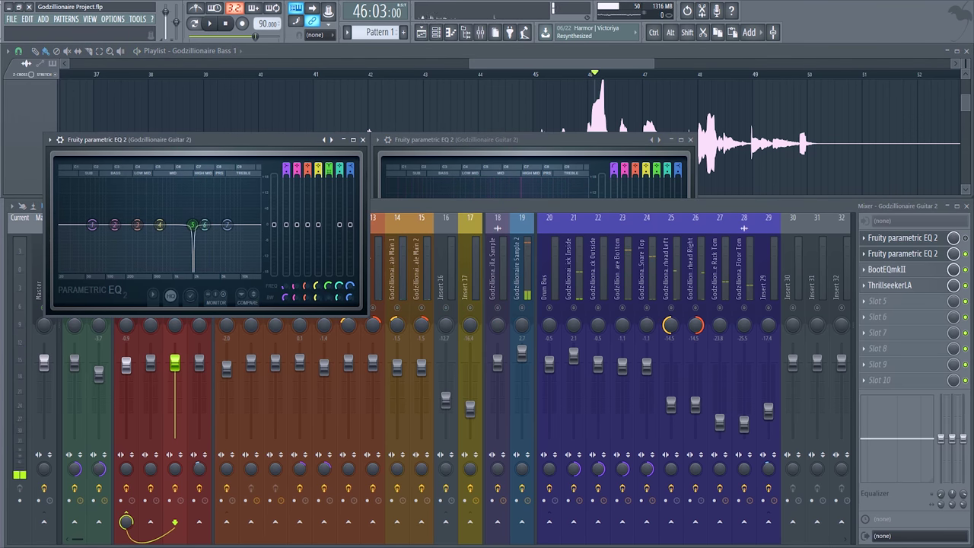
click(964, 238)
click(890, 242)
key(space)
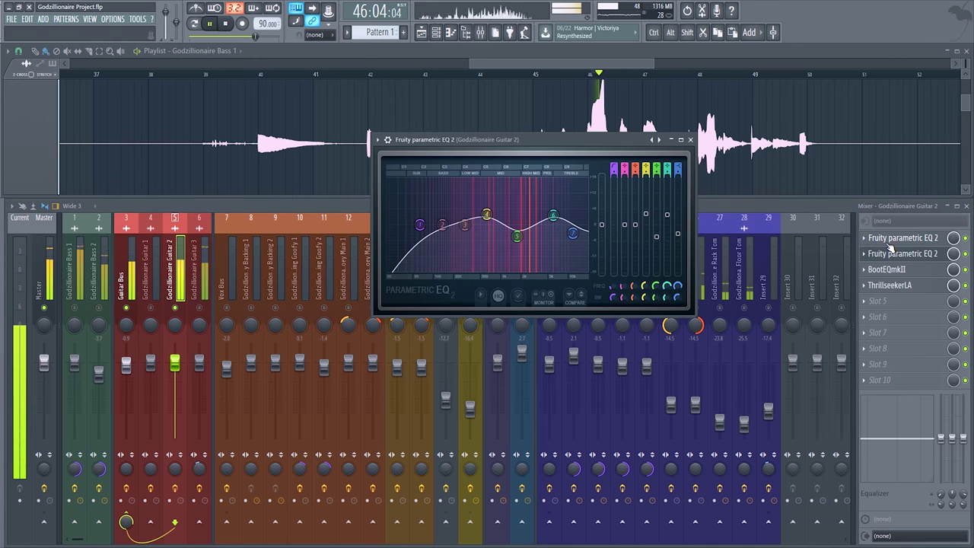
click(890, 243)
key(space)
key(space)
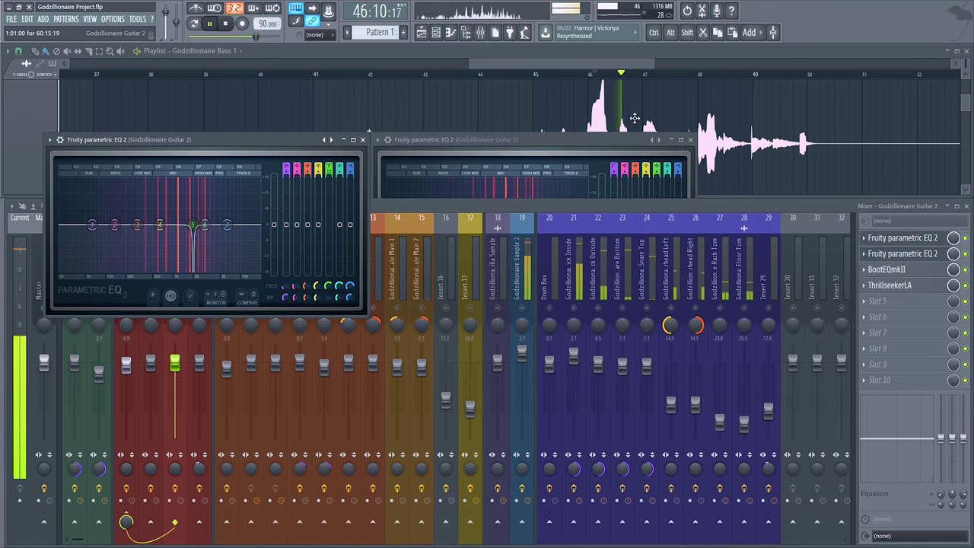
- Play Guitar 2 from 45:13:00 while watching the first parametric EQ's narrow notch
click(576, 74)
click(364, 306)
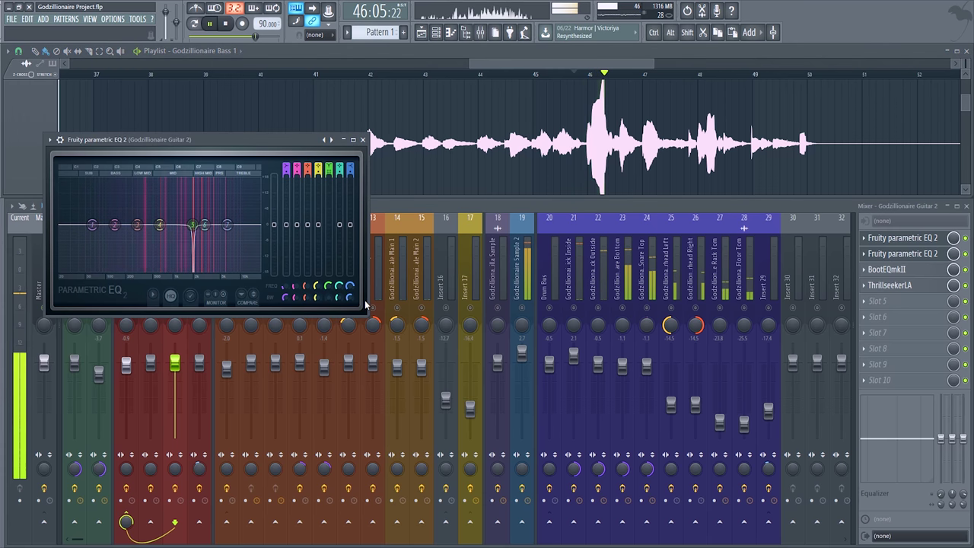
key(space)
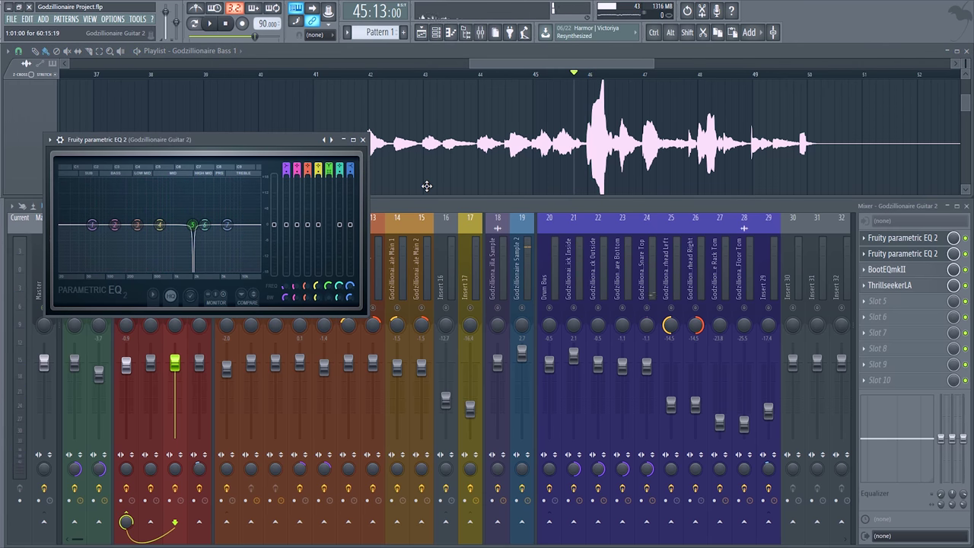
drag(223, 141, 307, 134)
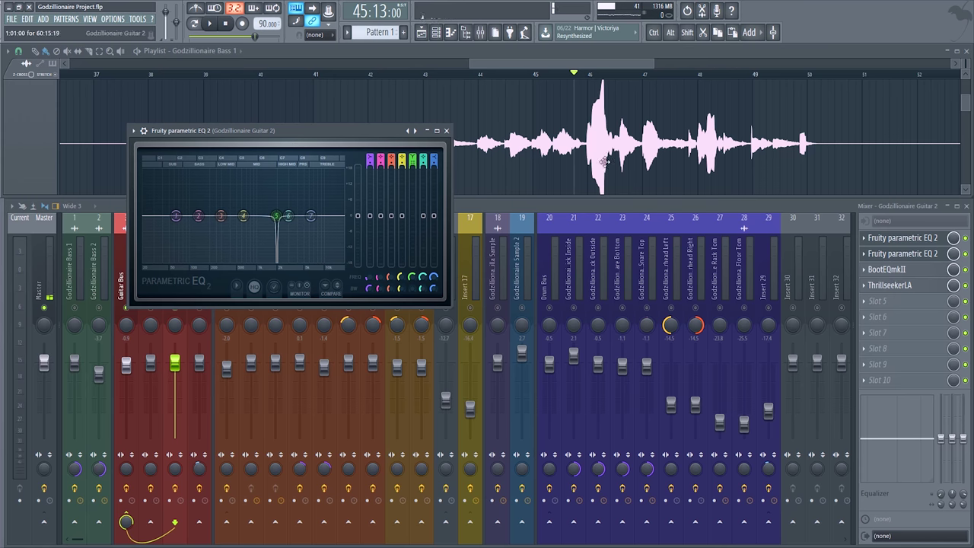
- Open Guitar 2's BootEQmkII and examine its settings and VU meter during playback from 45:13:00
click(889, 270)
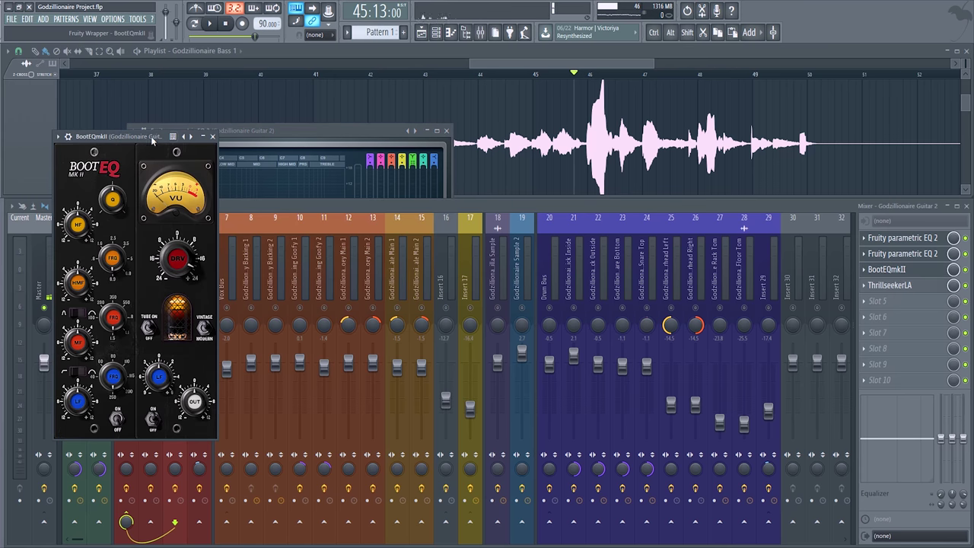
drag(153, 139, 154, 121)
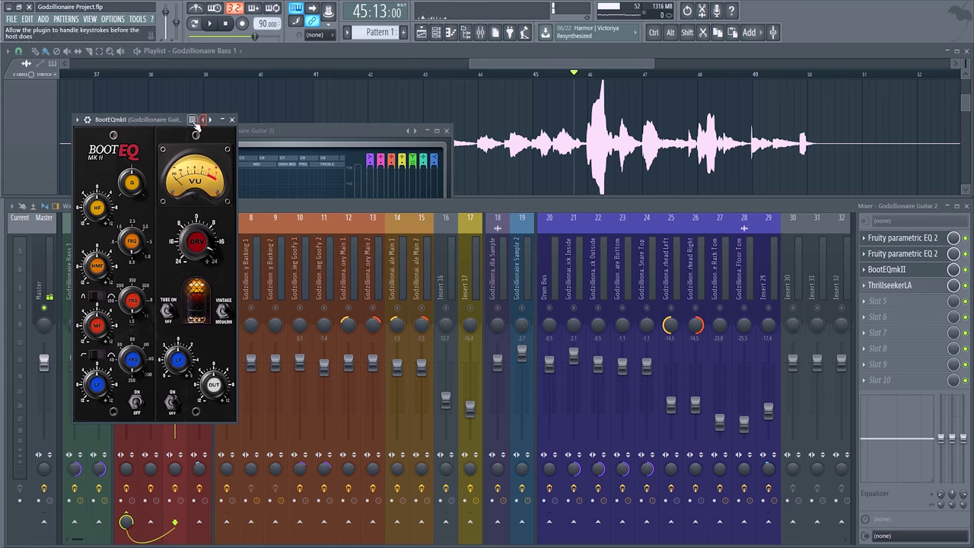
drag(178, 122, 220, 97)
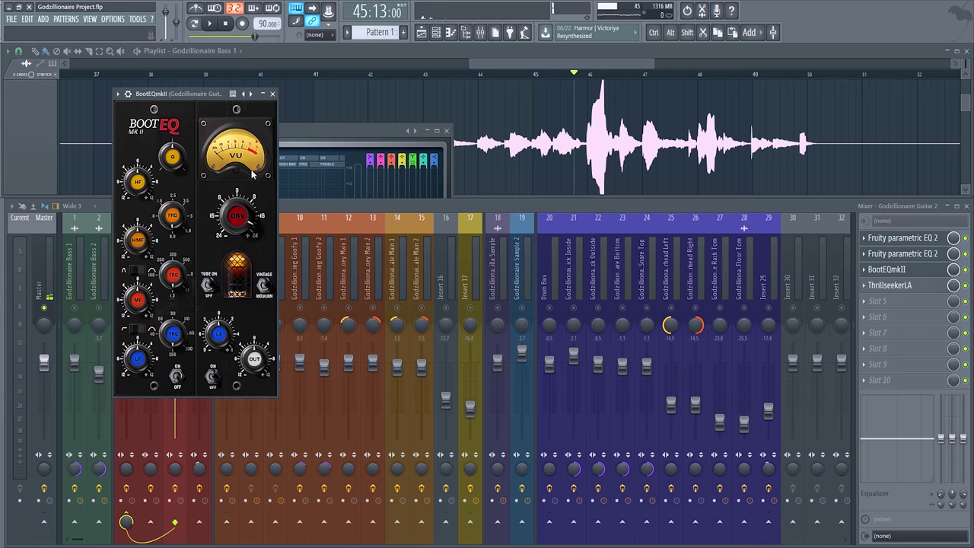
key(space)
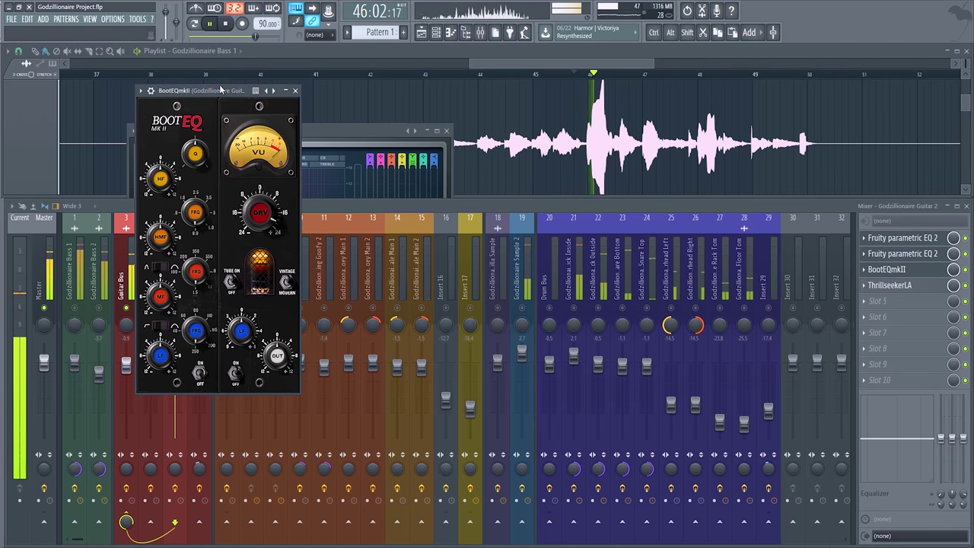
key(space)
key(space)
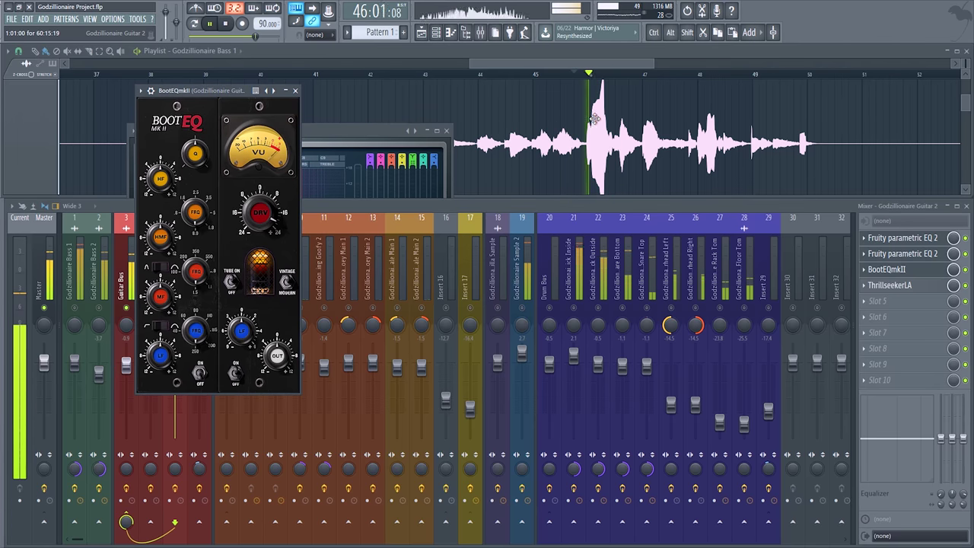
key(space)
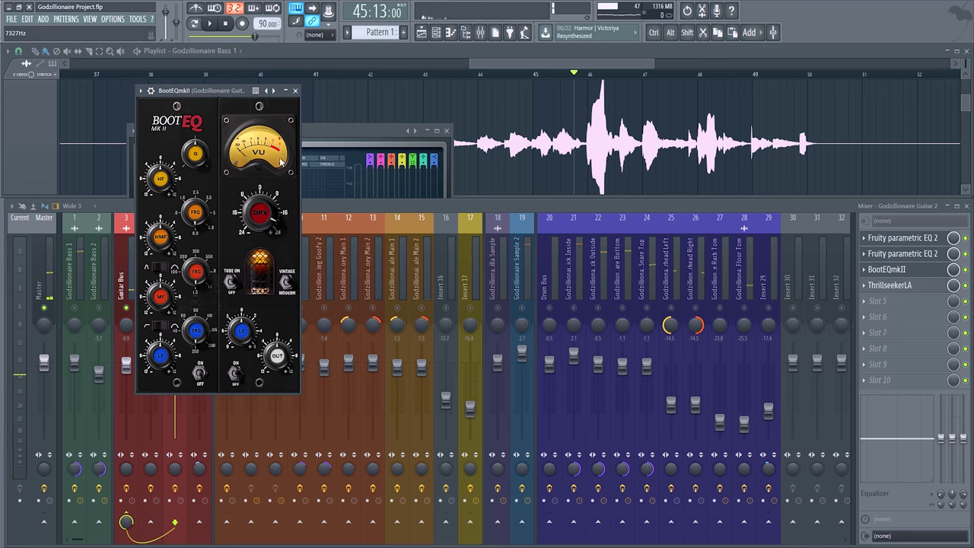
- Play Guitar 2 from 44:05:00 with BootEQmkII in view, and close the plugin window
click(494, 74)
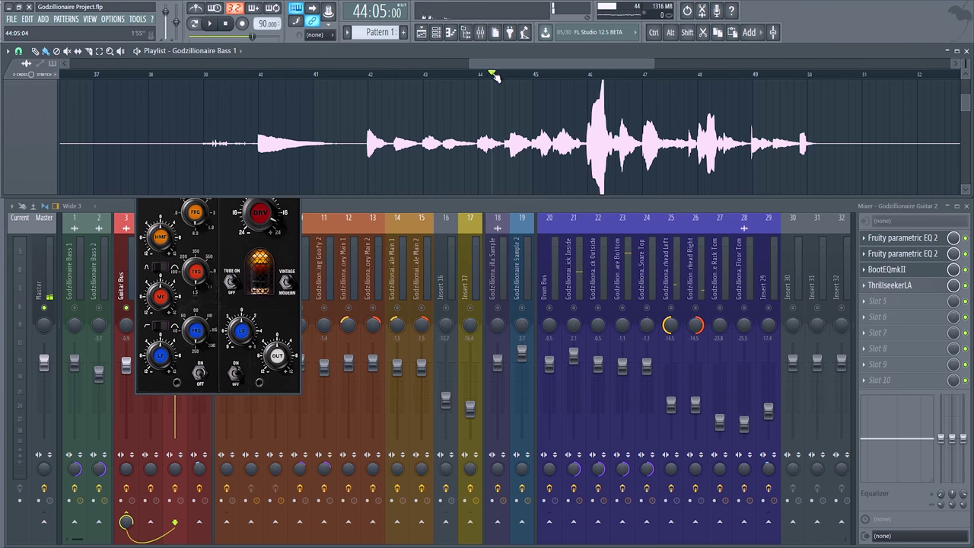
key(space)
click(289, 221)
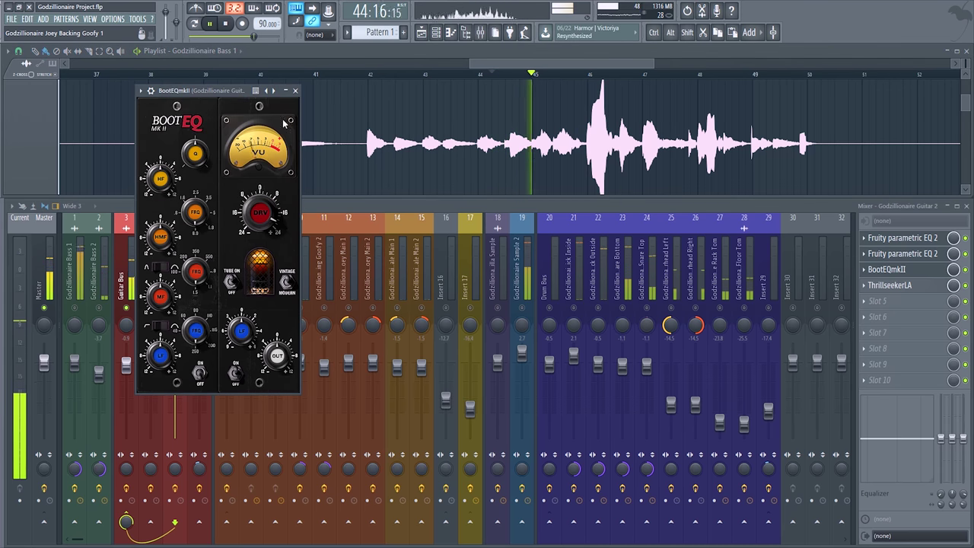
click(295, 90)
key(space)
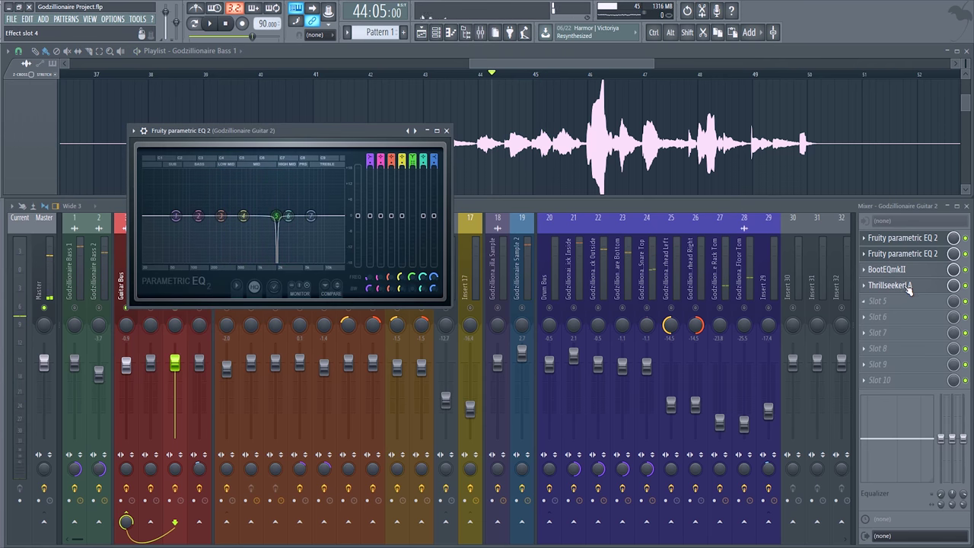
- Open Guitar 2's ThrillseekerLA compressor to examine its settings, and close the parametric EQ window behind it
click(890, 285)
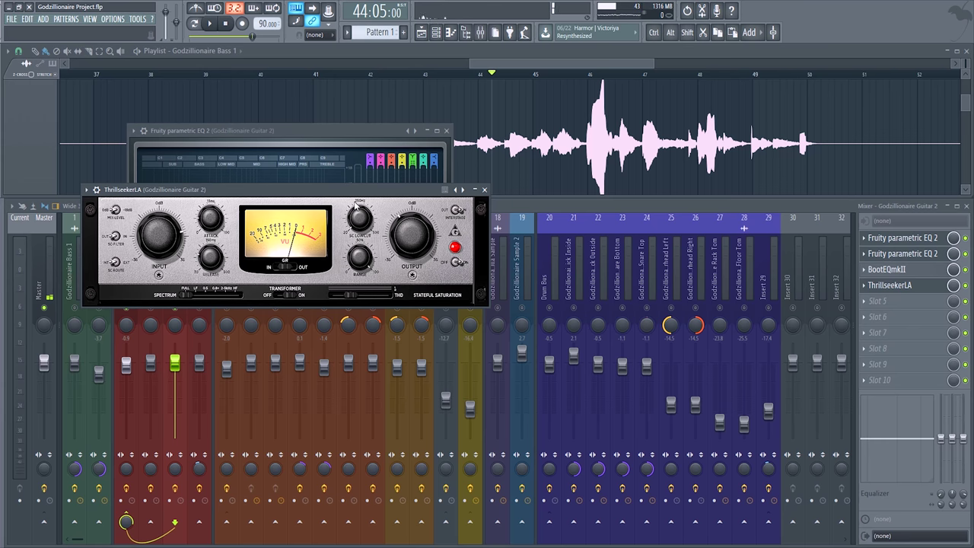
drag(233, 200, 243, 188)
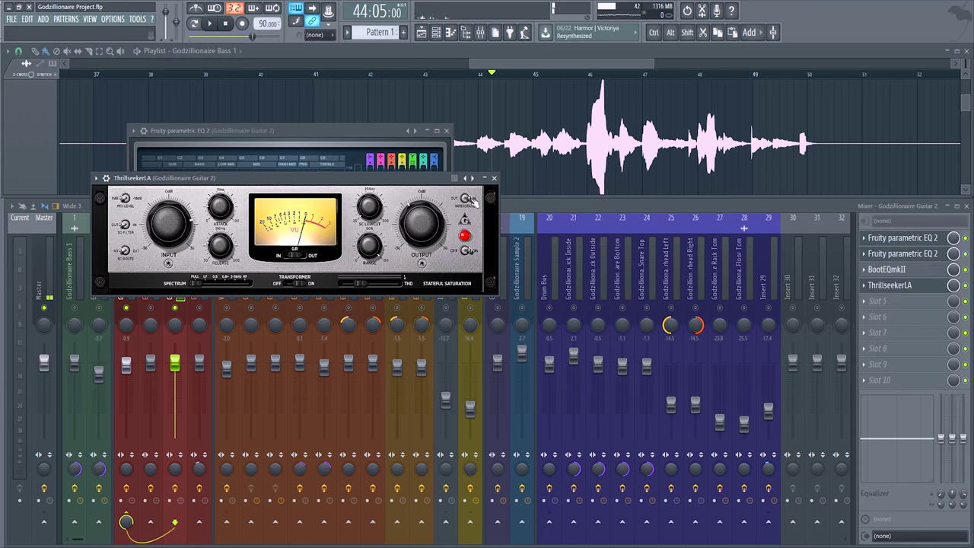
drag(363, 177, 382, 167)
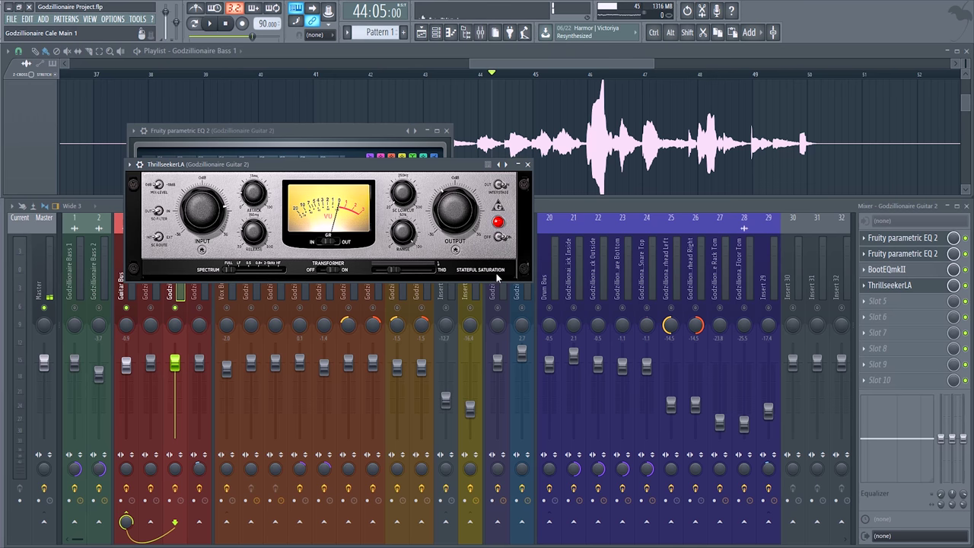
drag(411, 163, 410, 173)
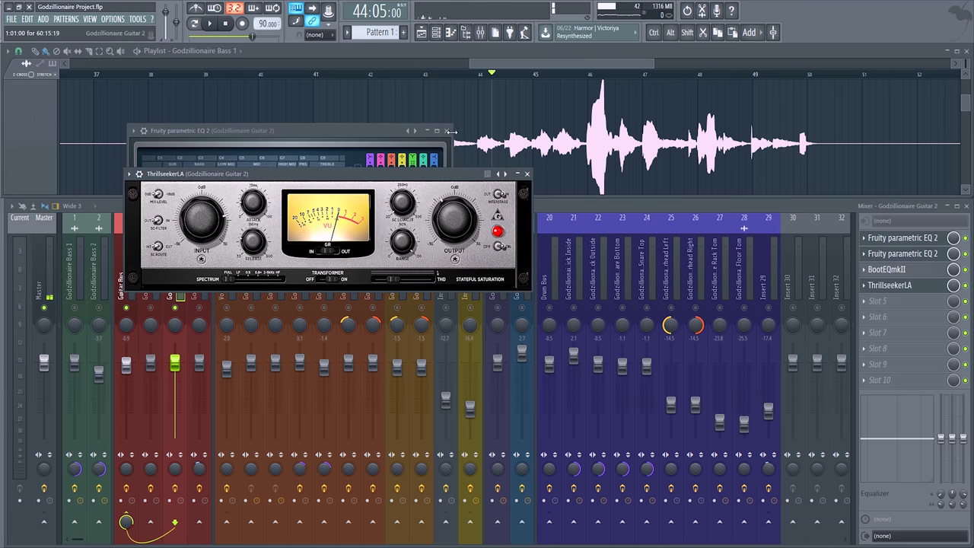
drag(269, 130, 514, 140)
click(690, 140)
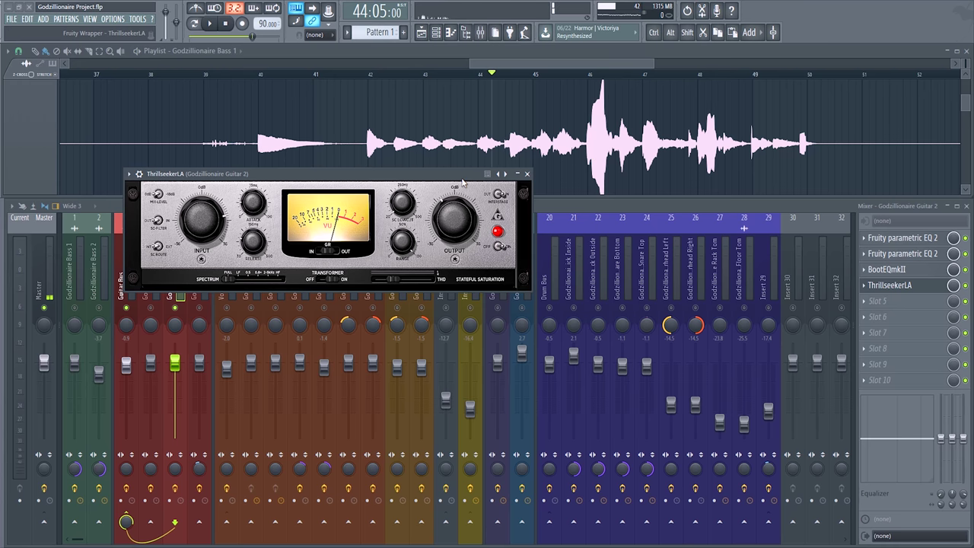
- Audition Guitar 2 from 44:05:00 while watching and toggling ThrillseekerLA, and close the compressor's window
drag(463, 182, 516, 193)
key(space)
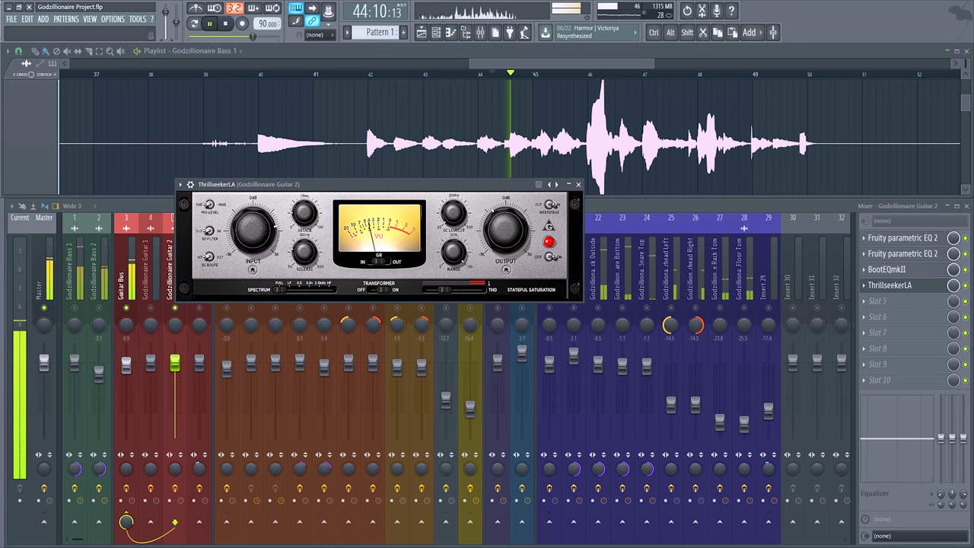
click(966, 285)
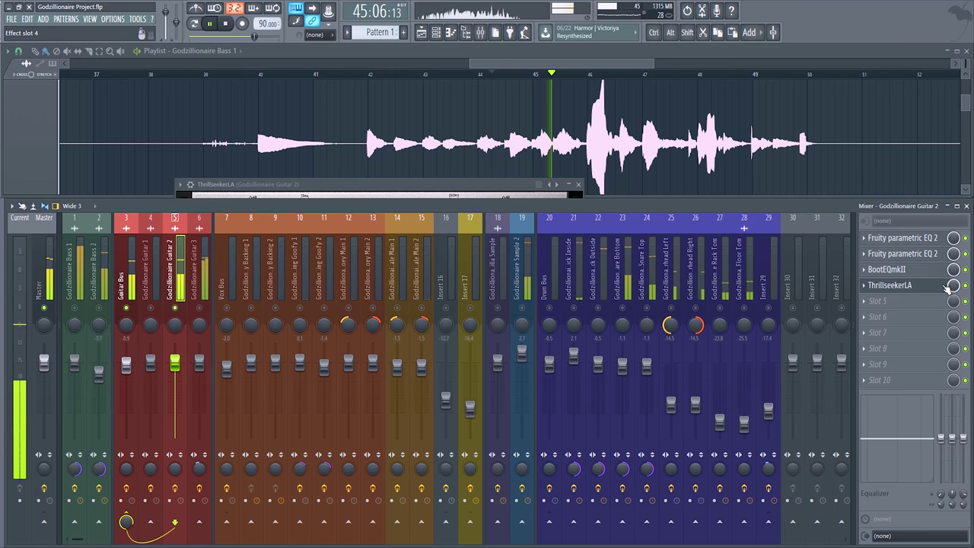
click(920, 288)
click(919, 288)
key(space)
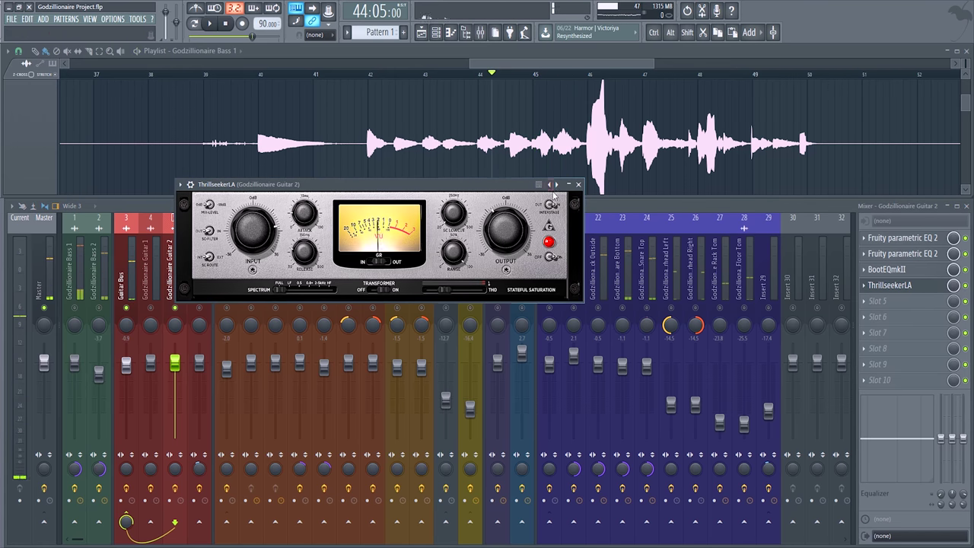
click(582, 181)
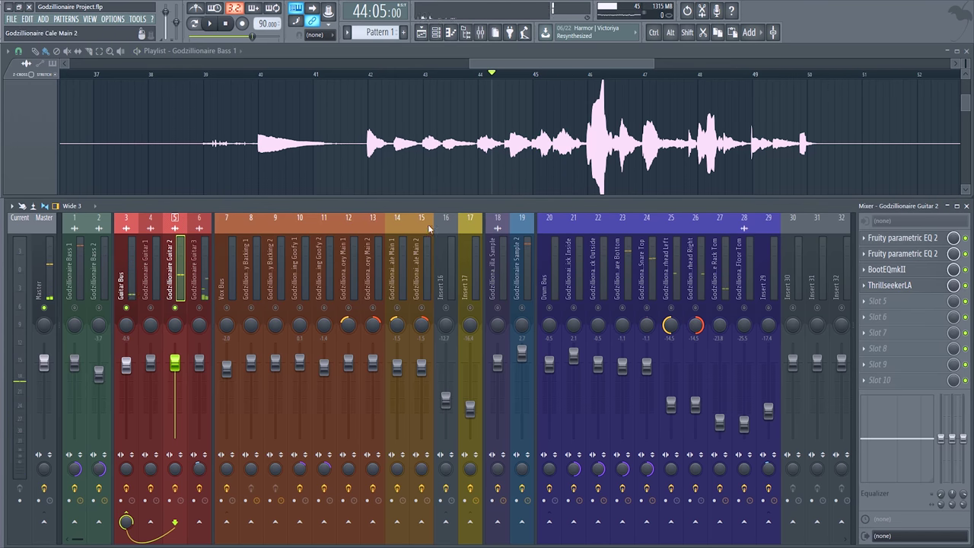
- Make Godzillionaire Guitar 3 the only audible guitar, show its effect chain, and play its clip from 43:01:00
right_click(200, 307)
scroll(322, 144, down, 5)
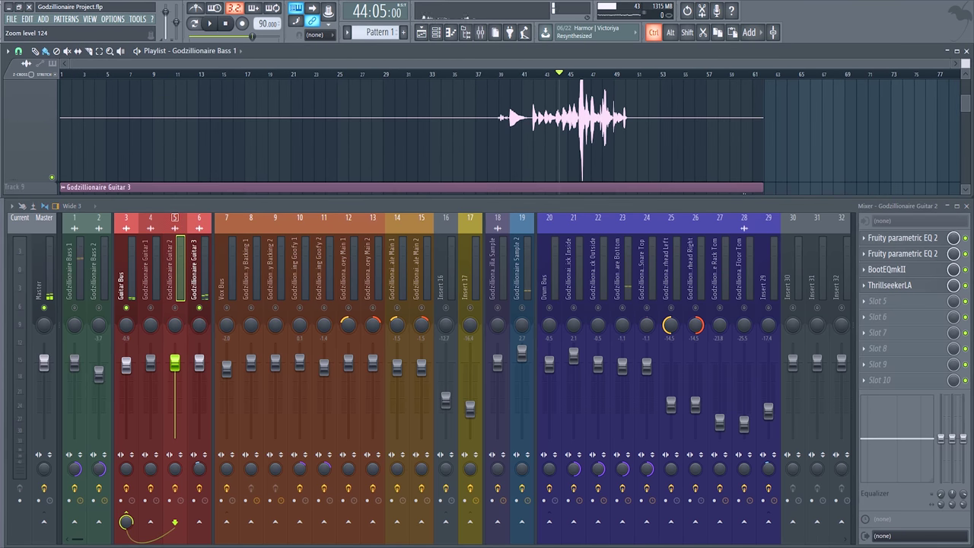
scroll(294, 162, down, 3)
scroll(368, 140, up, 4)
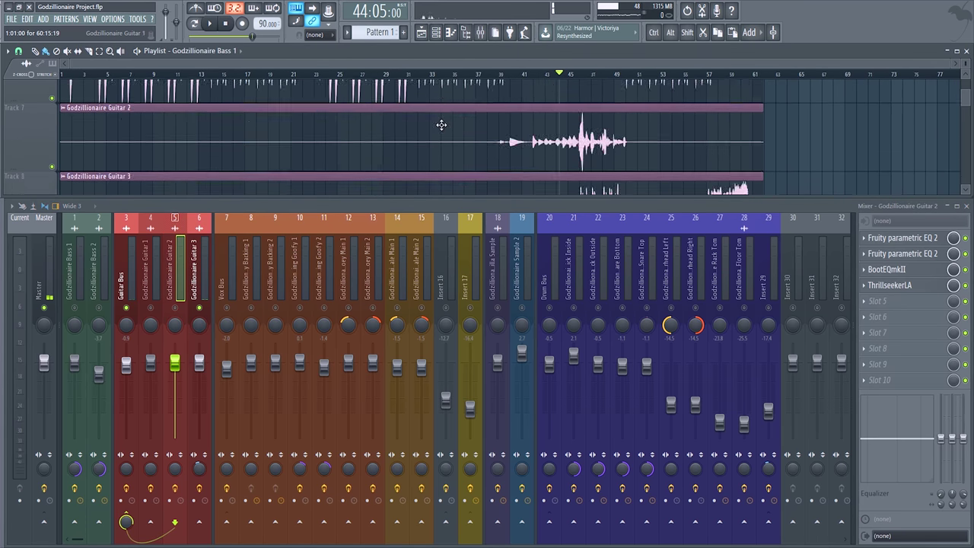
scroll(442, 155, down, 2)
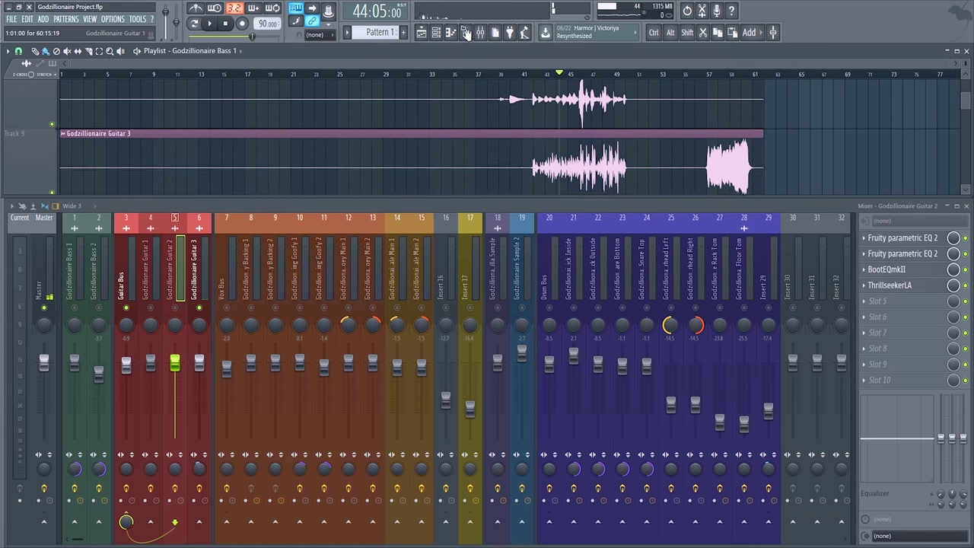
click(546, 73)
key(space)
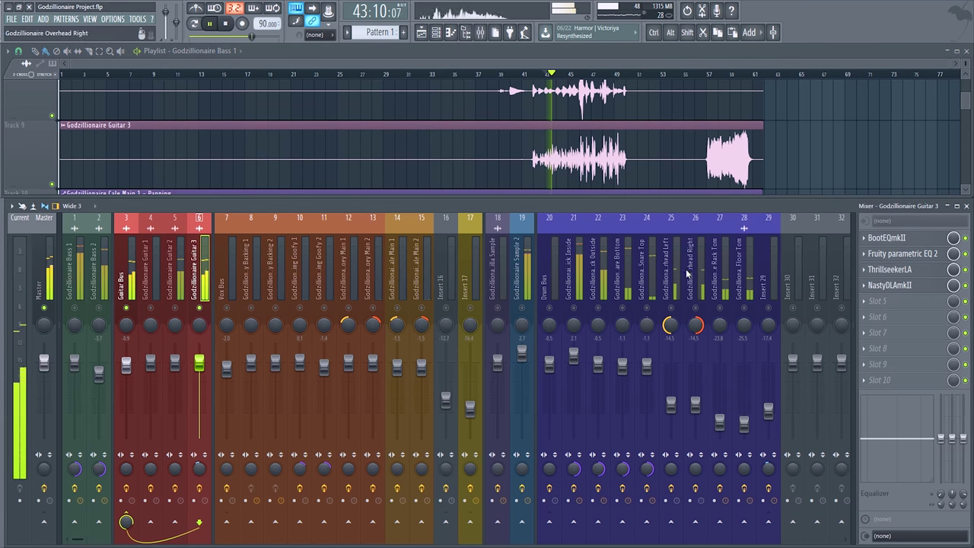
- Open Guitar 3's BootEQmkII, examine its settings, and close the plugin window
click(886, 237)
key(space)
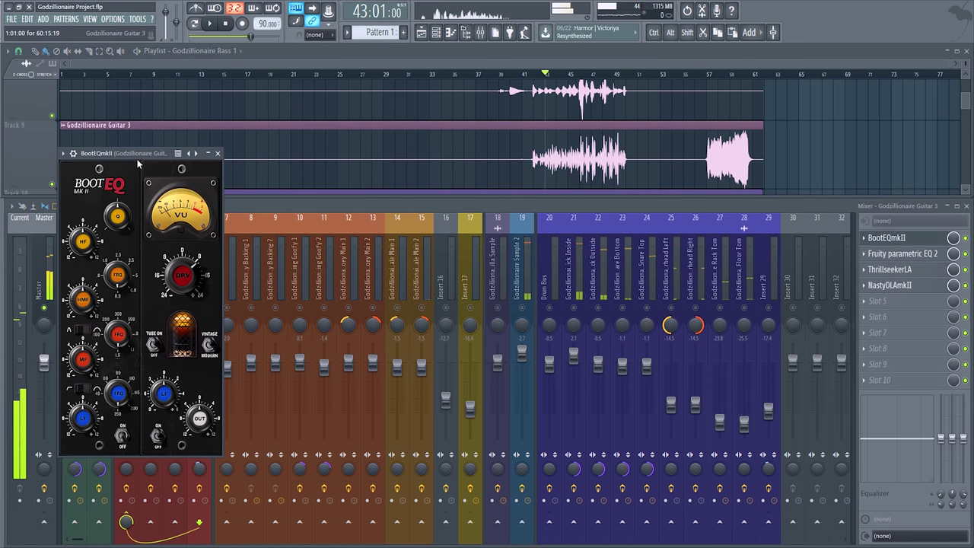
drag(129, 163, 227, 91)
click(316, 80)
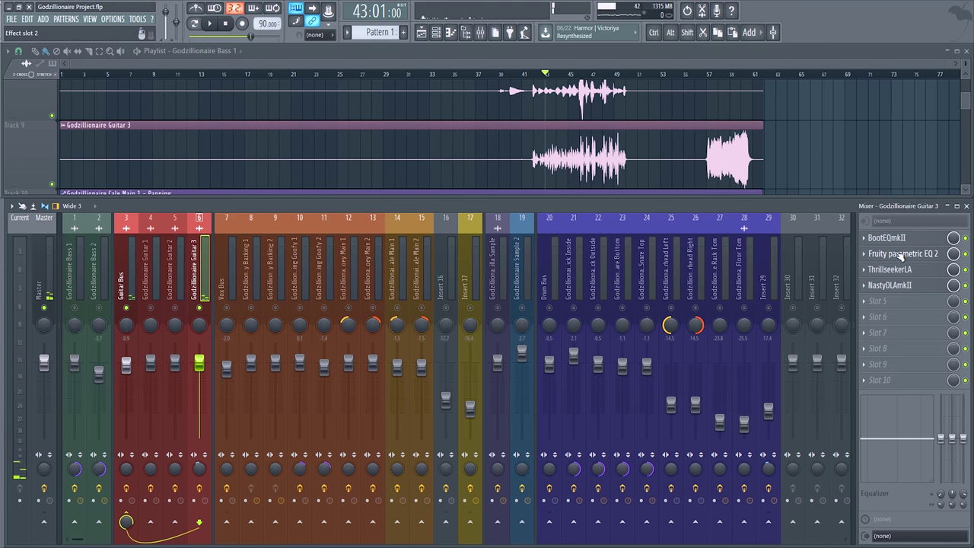
- Open Guitar 3's Fruity parametric EQ 2 and play the clip from 43:01:00 to examine the EQ's response
click(903, 254)
key(space)
drag(212, 169, 262, 155)
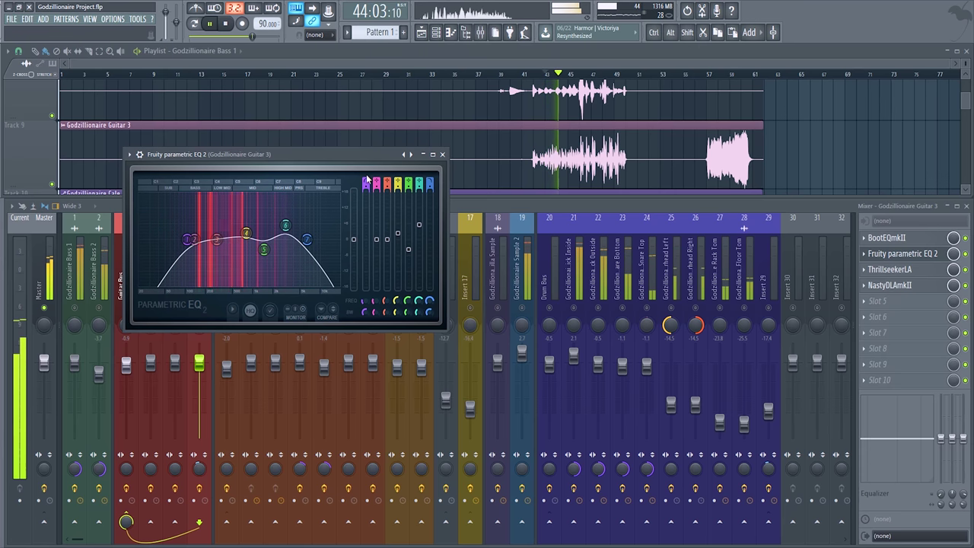
key(space)
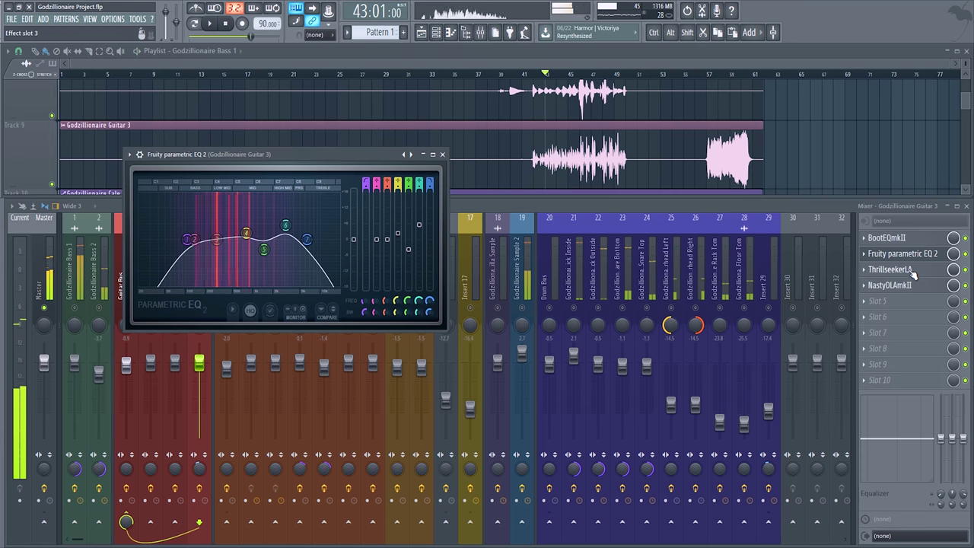
- Open Guitar 3's ThrillseekerLA and NastyDLAmkII to examine their settings, and close the compressor's window
click(889, 268)
drag(235, 180, 264, 124)
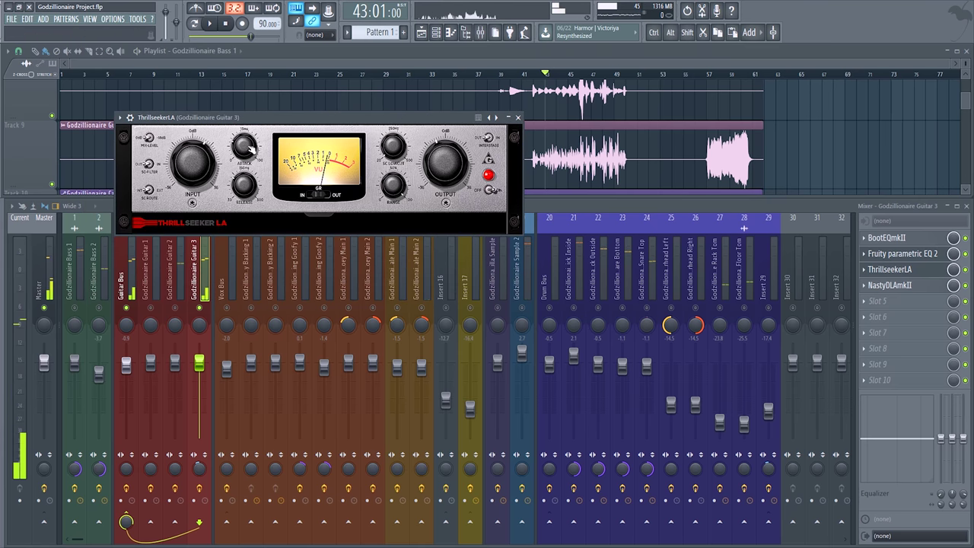
click(890, 285)
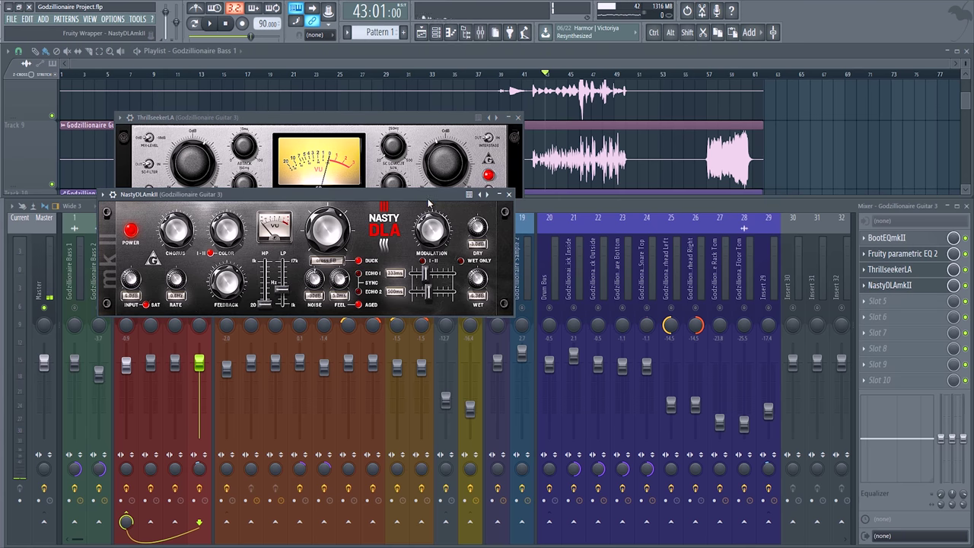
drag(320, 203, 325, 184)
click(518, 117)
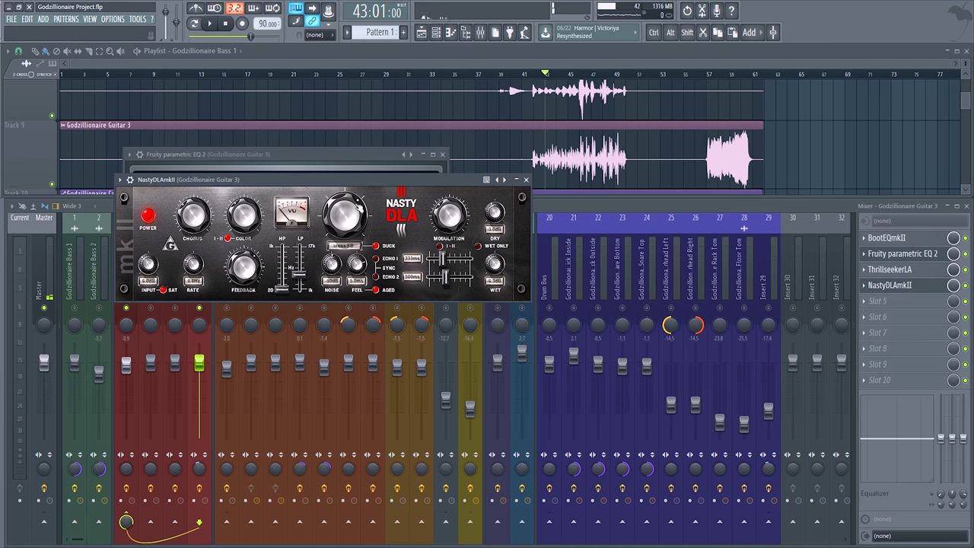
- Audition Guitar 3 from 43:01:00 while watching NastyDLAmkII, and close the delay and parametric EQ windows
drag(159, 179, 142, 130)
key(space)
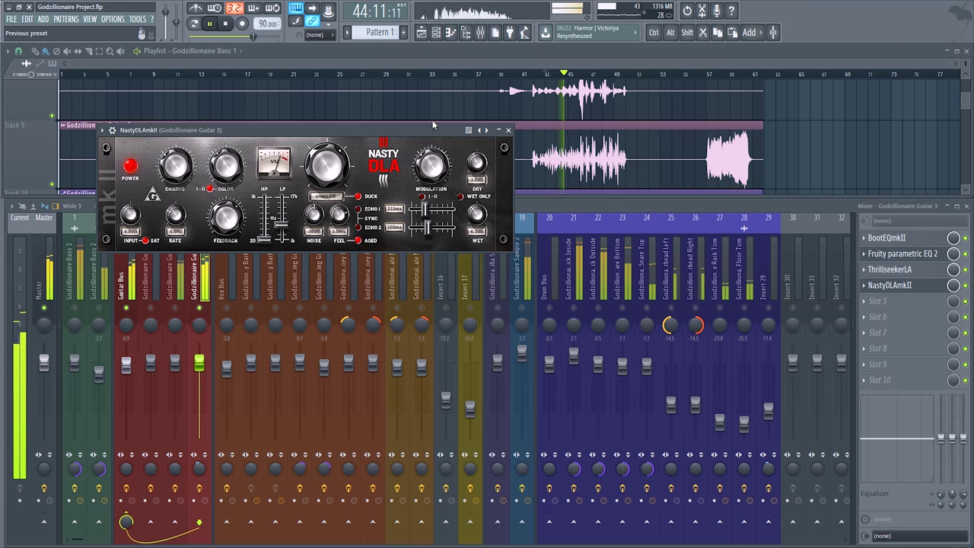
drag(416, 134, 454, 123)
key(space)
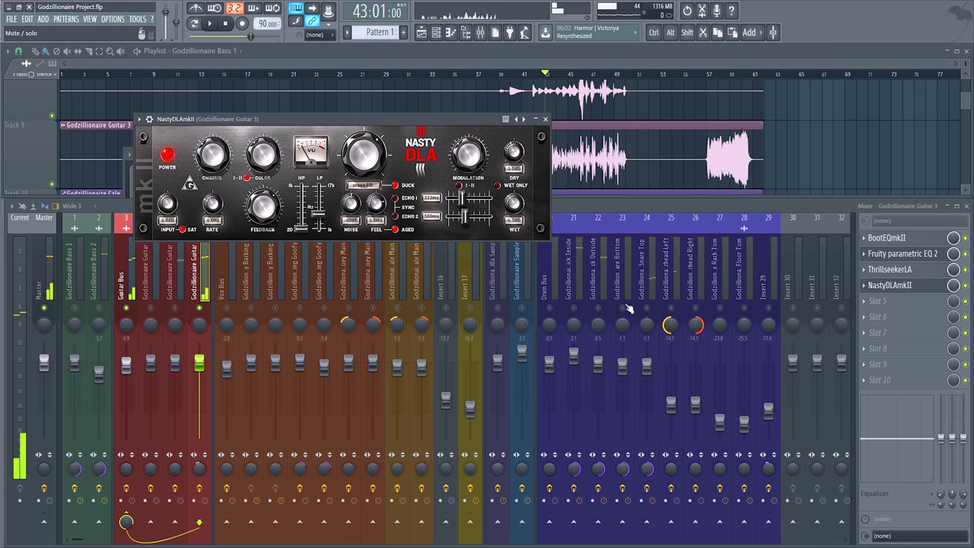
click(545, 118)
click(442, 154)
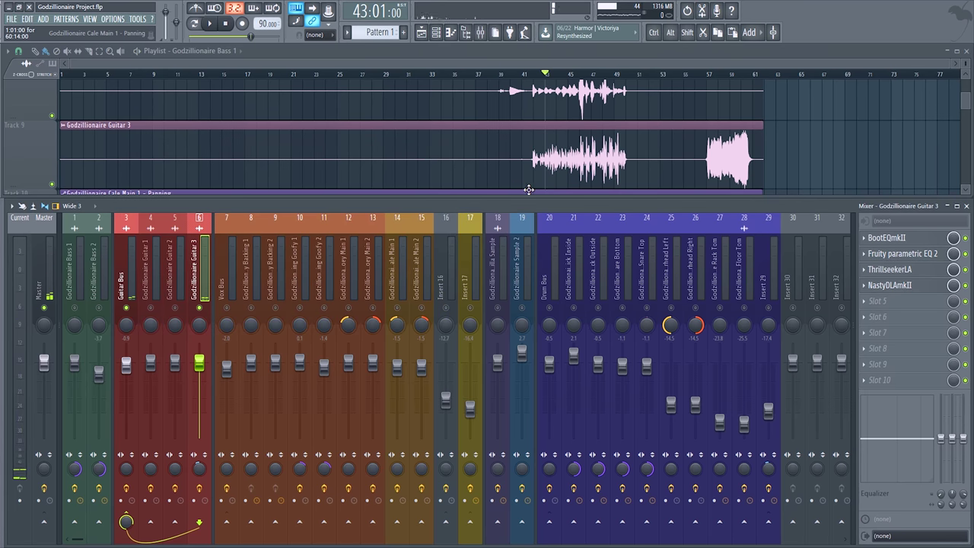
- Play soloed Guitar 3 from 46:01:00, make all mixer tracks audible again, and audition it within the full mix
click(584, 74)
key(space)
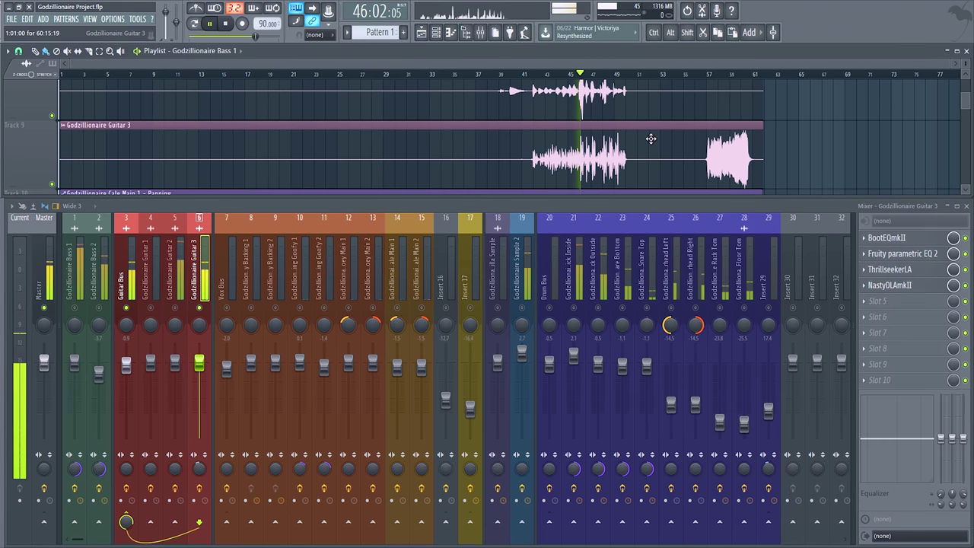
right_click(203, 314)
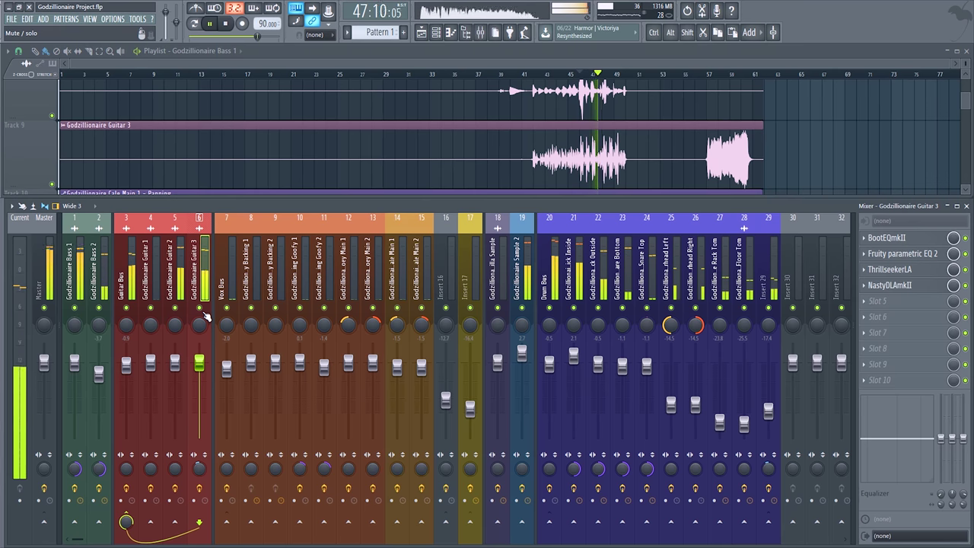
key(space)
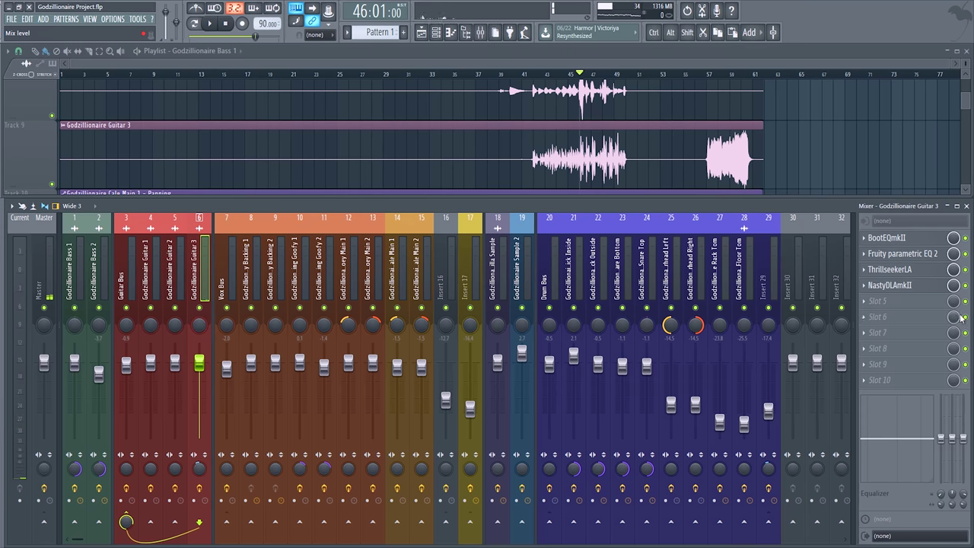
key(space)
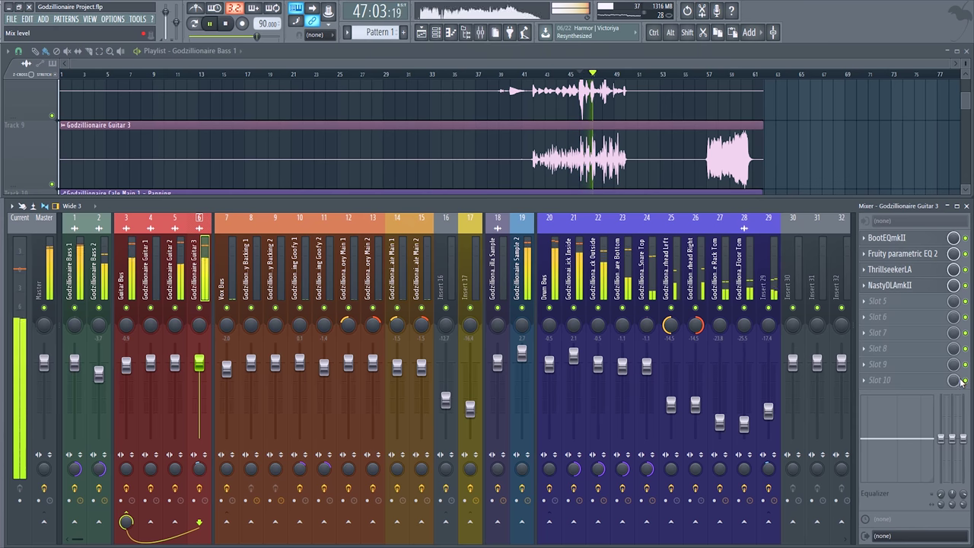
key(space)
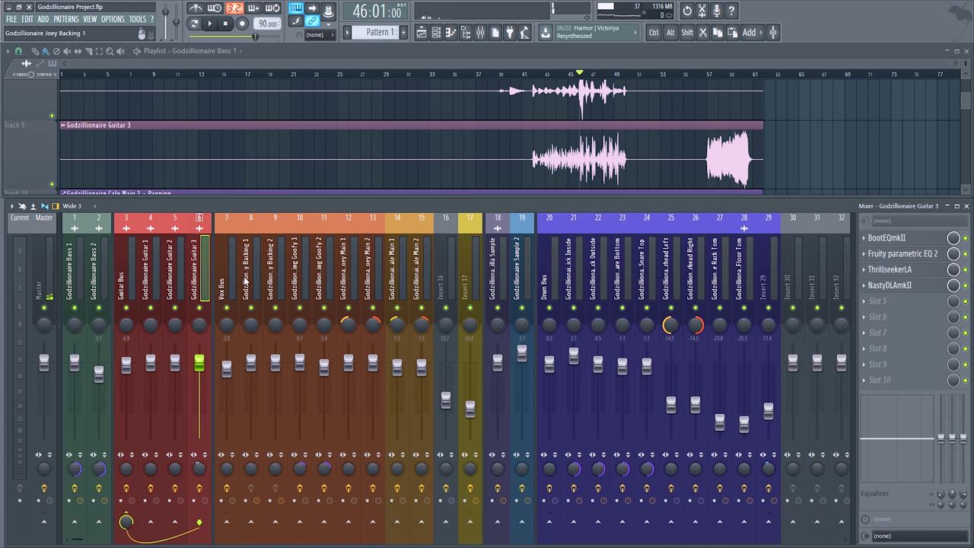
- Show the Vox Bus effect chain, and audition the Guitar Bus with Guitars 1 to 3 from 46:01:00 and 51:01:00
click(223, 270)
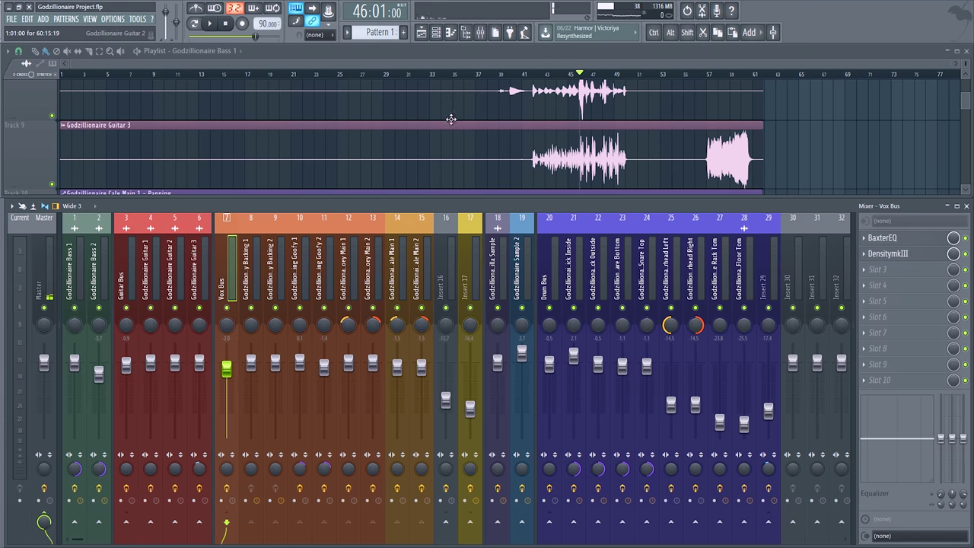
scroll(134, 137, down, 4)
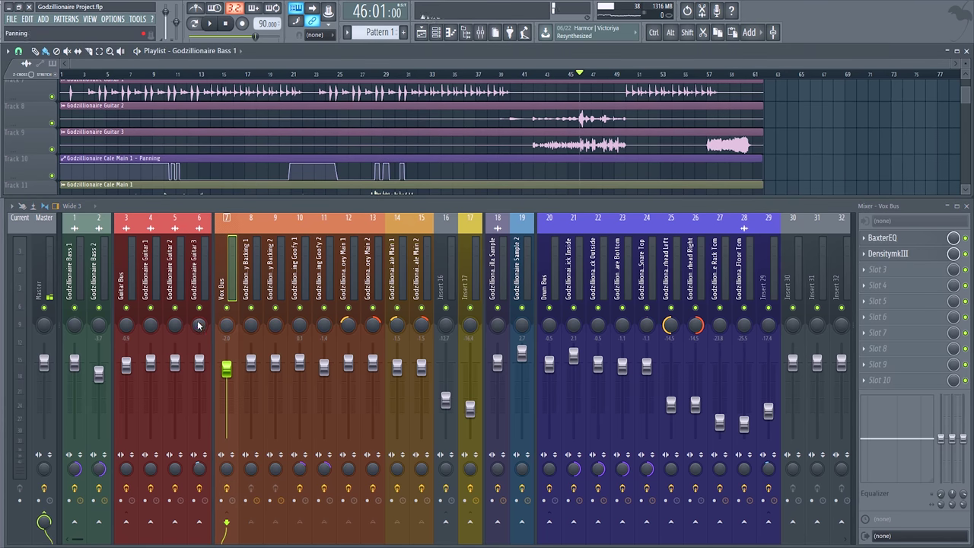
key(space)
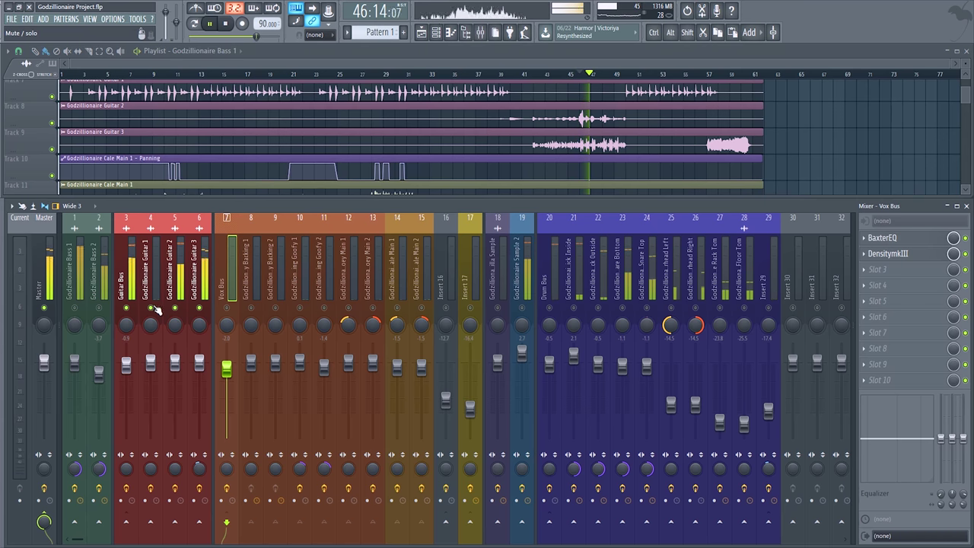
click(641, 75)
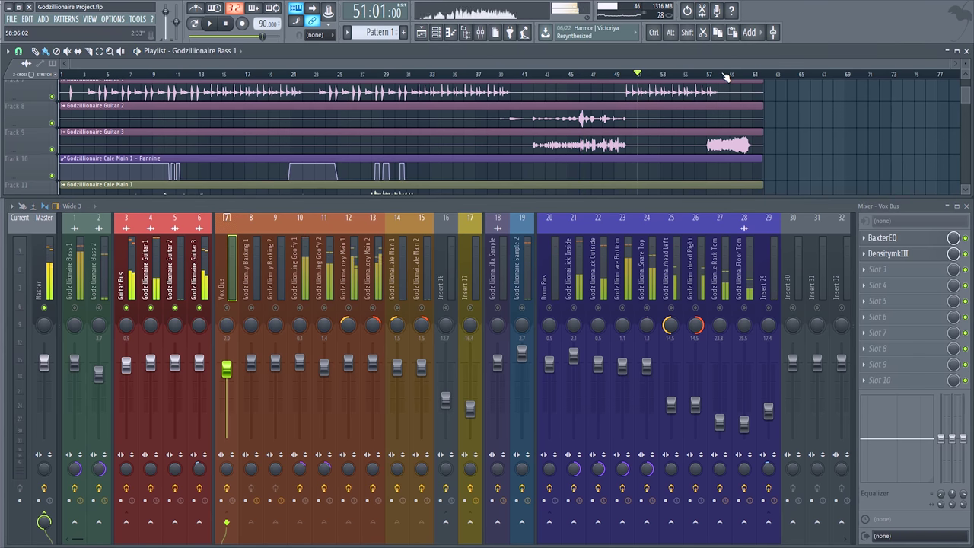
- Play the song's ending from bar 58 with Guitar 3 as the only audible guitar, and check its parametric EQ before closing it
click(726, 77)
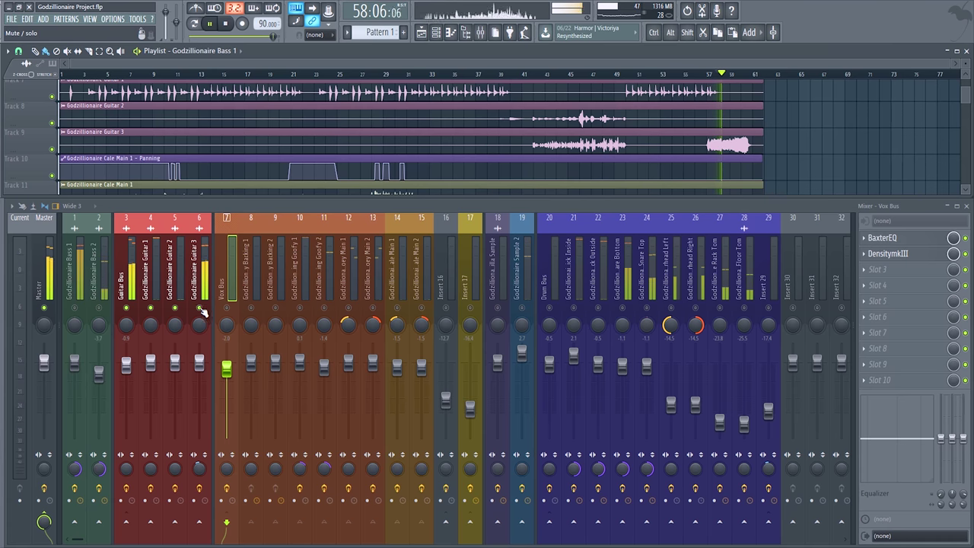
click(203, 312)
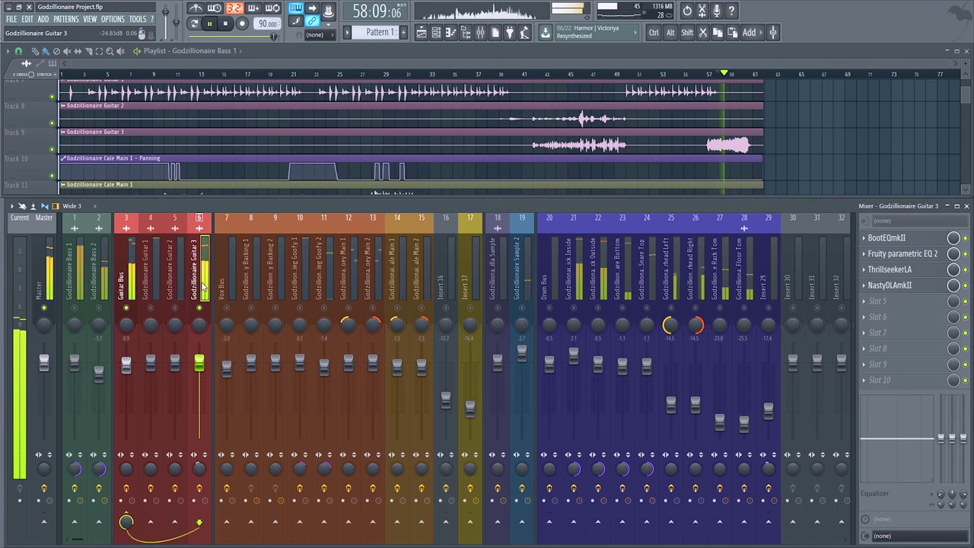
click(905, 254)
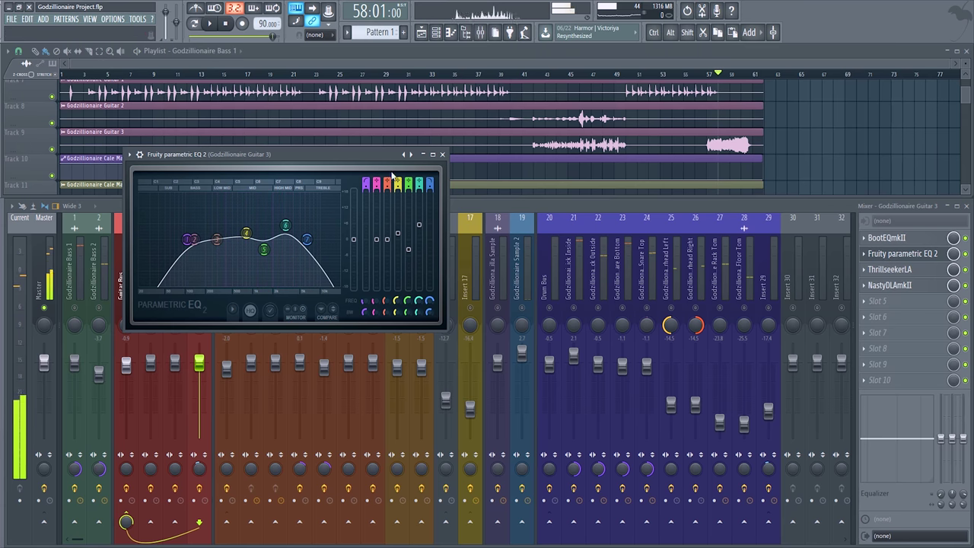
click(442, 155)
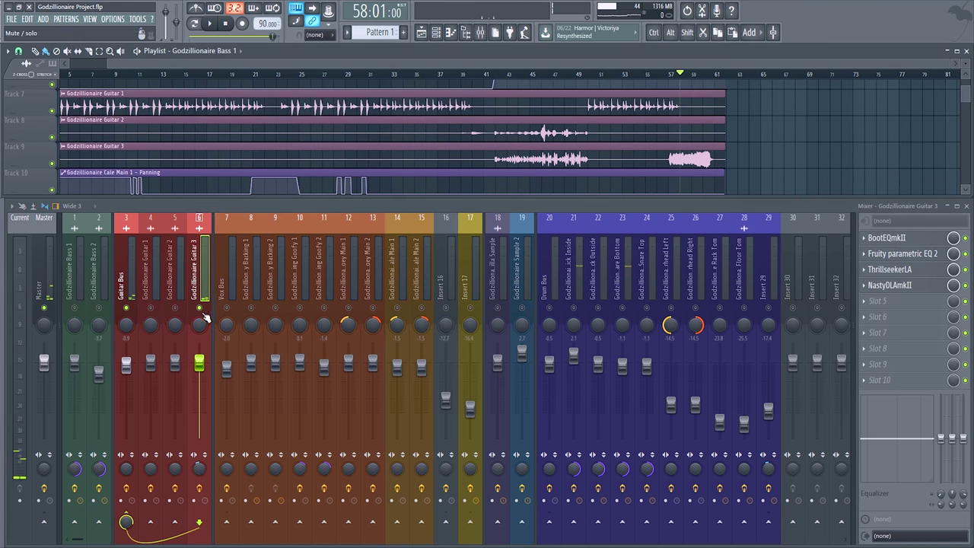
- Audition the final section of Guitar 3's clip through to its end around bar 60
key(space)
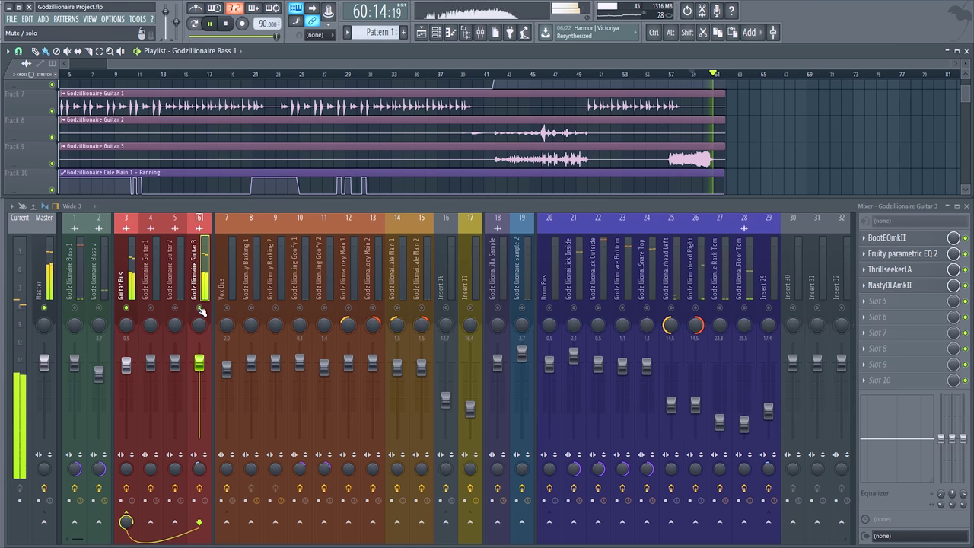
key(space)
scroll(696, 150, up, 4)
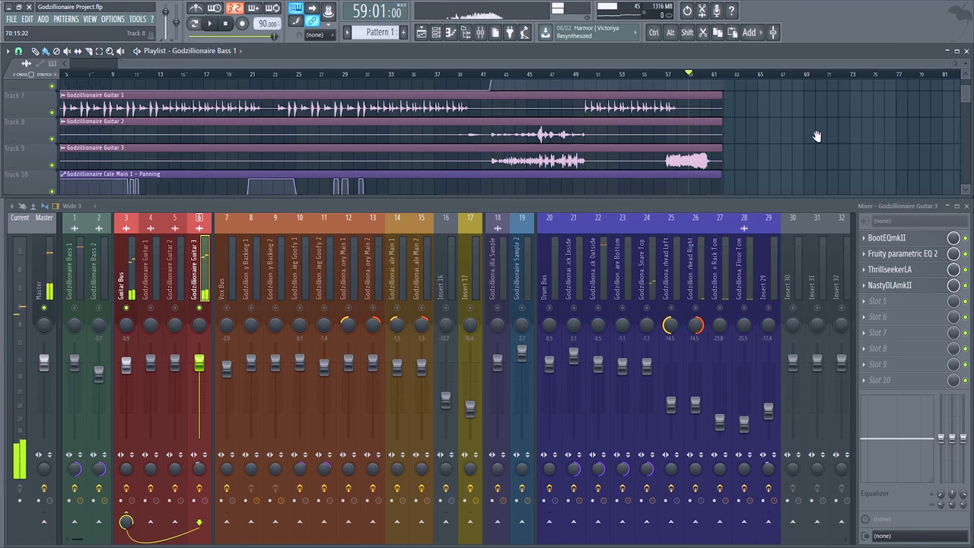
drag(696, 150, 543, 150)
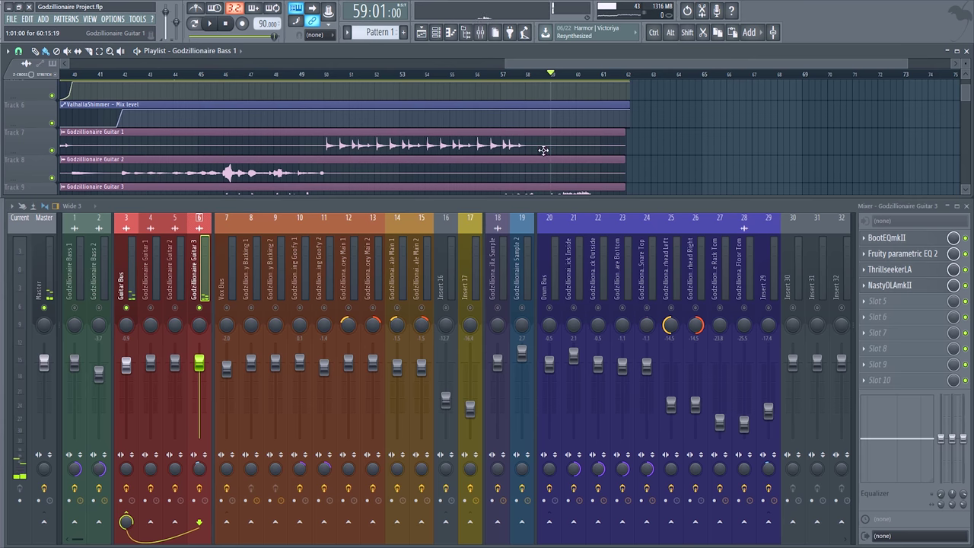
- Make the Vox Bus and the vocal tracks on inserts 8 to 15 the only audible mixer tracks
click(225, 316)
scroll(494, 115, down, 1)
scroll(493, 115, down, 2)
scroll(456, 129, down, 4)
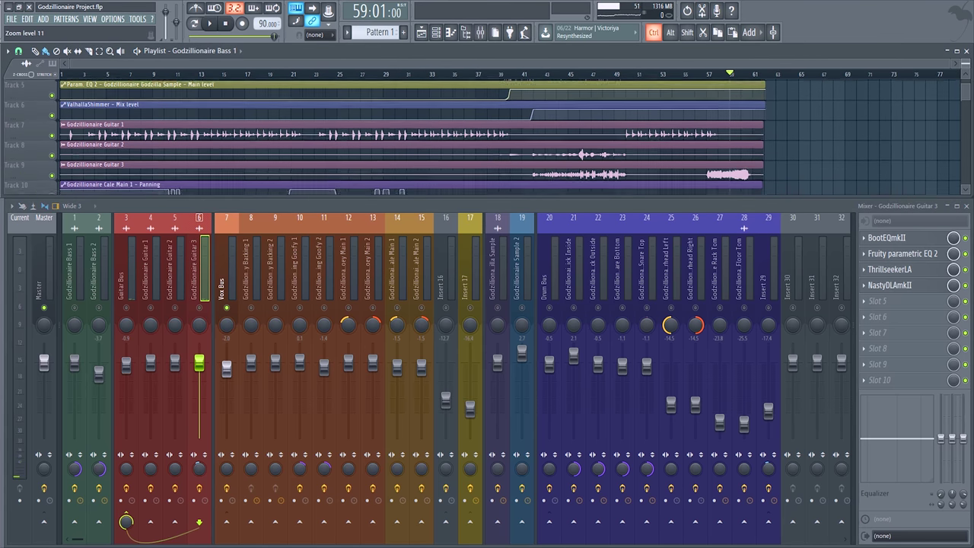
scroll(429, 139, up, 1)
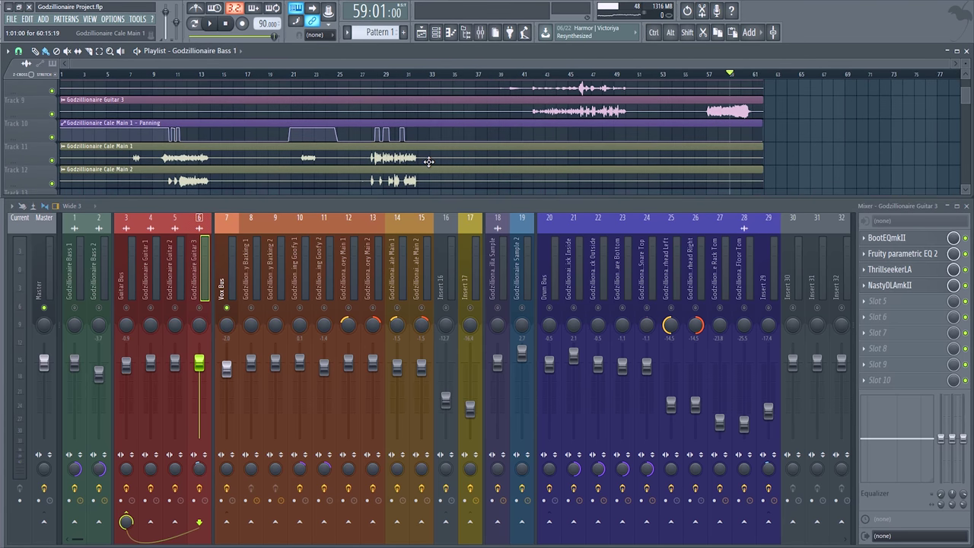
click(251, 266)
click(275, 308)
click(300, 307)
click(325, 308)
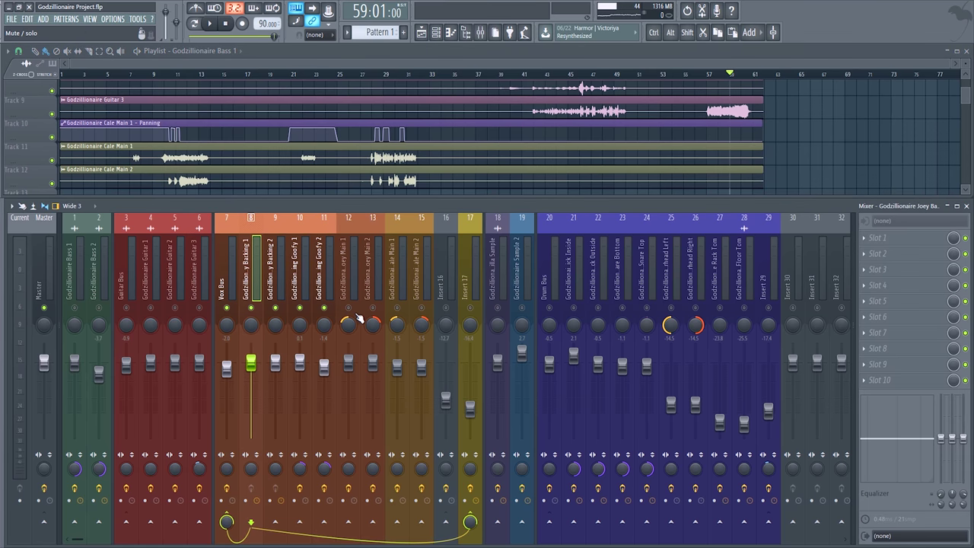
click(353, 313)
click(372, 308)
- Show the effect chain of the second Goofy backing vocal on insert 11 and look over the vocal clips in the playlist
drag(362, 318, 316, 261)
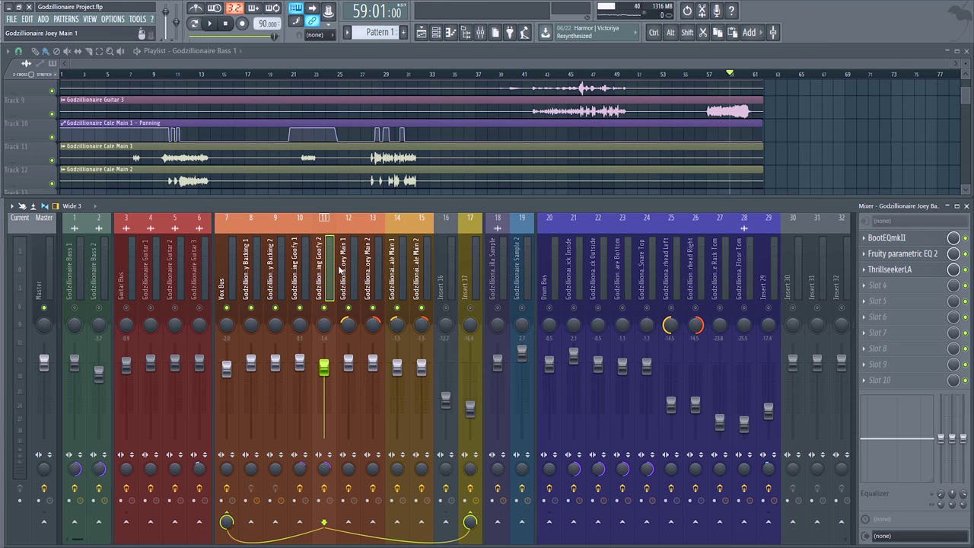
scroll(456, 141, down, 1)
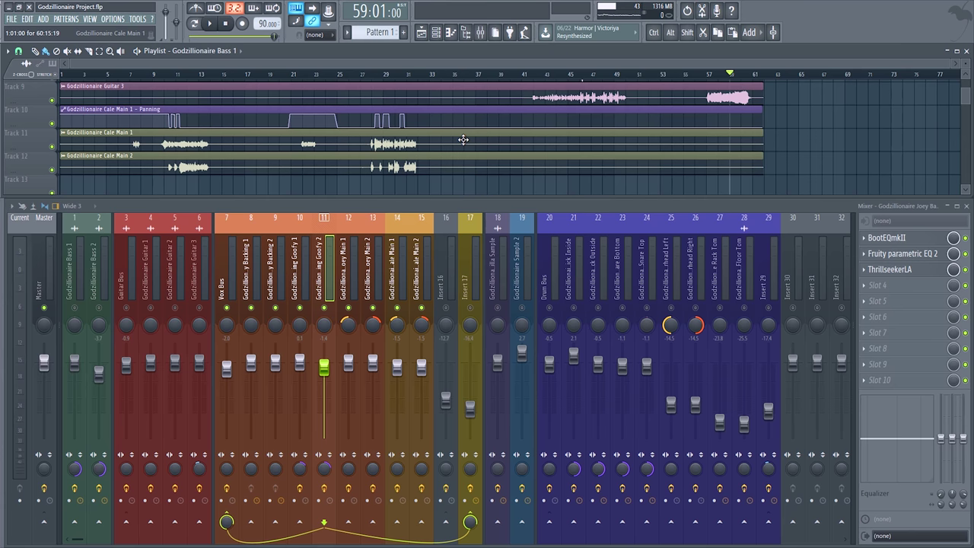
key(space)
key(space)
scroll(460, 142, up, 1)
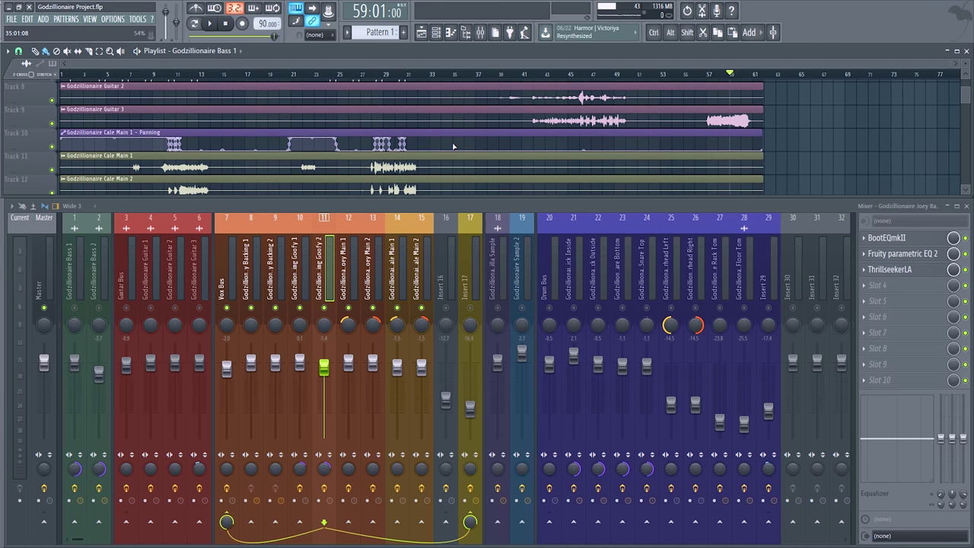
scroll(435, 122, down, 2)
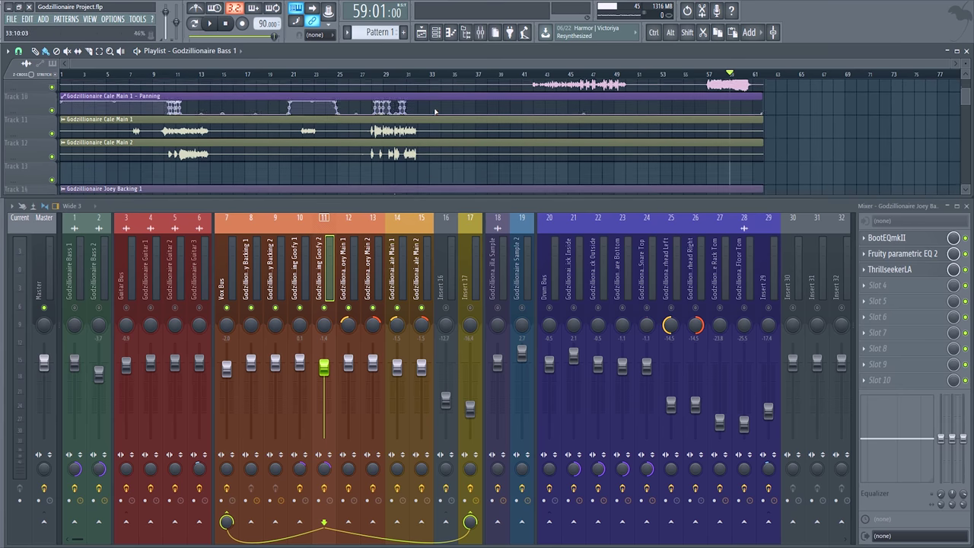
- Solo the first main vocal on insert 14, play it from 10:01:00, and show the effect chain of insert 15
ctrl+scroll(113, 145, up, 3)
ctrl+scroll(146, 129, up, 3)
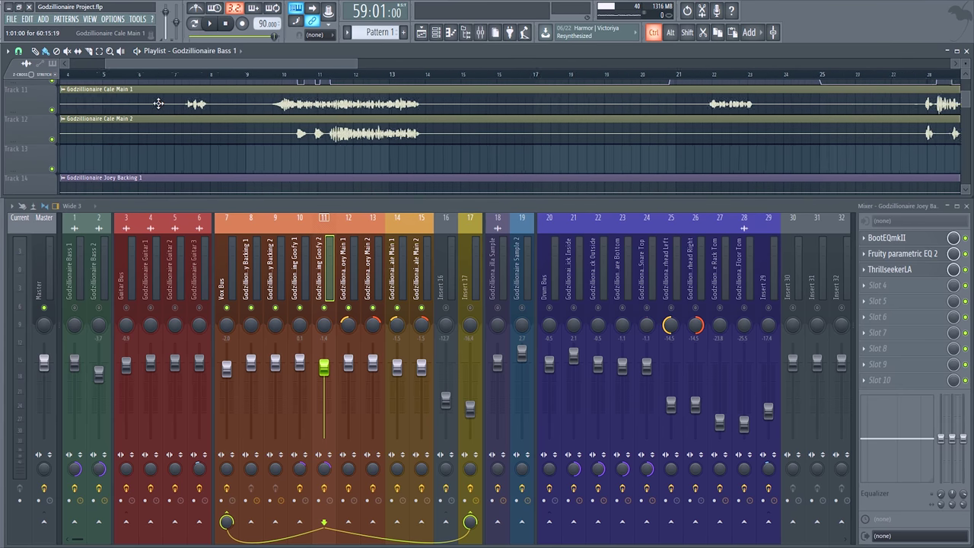
click(298, 74)
drag(348, 154, 372, 167)
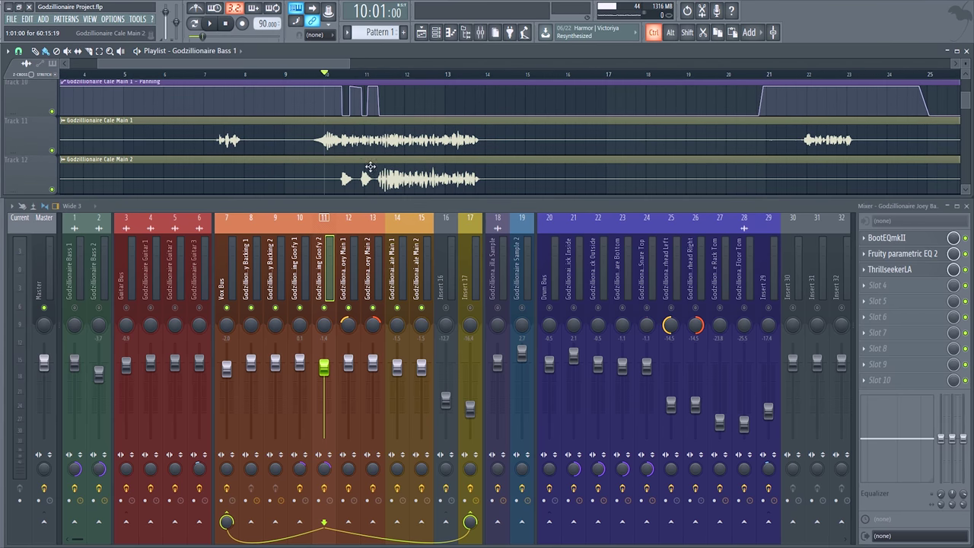
ctrl+scroll(372, 168, down, 2)
right_click(397, 307)
key(space)
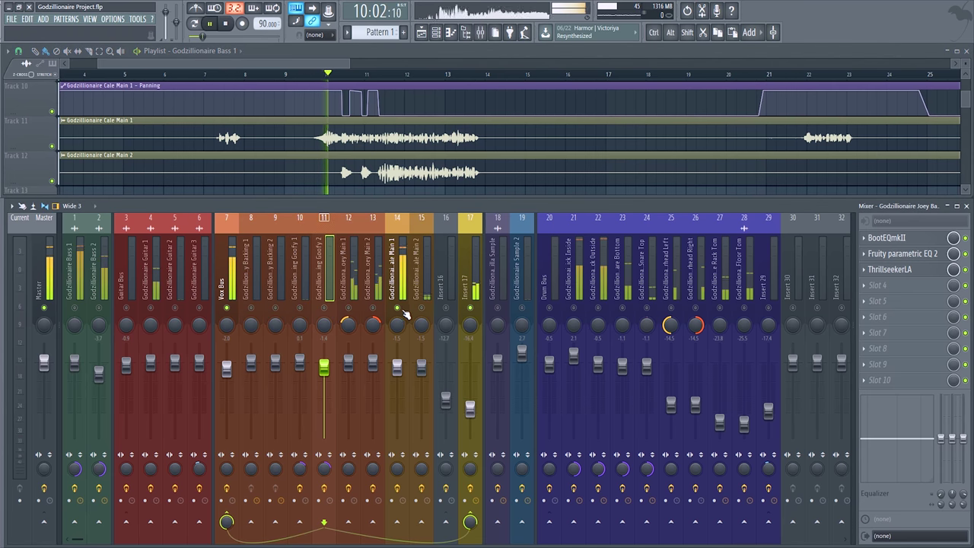
click(402, 310)
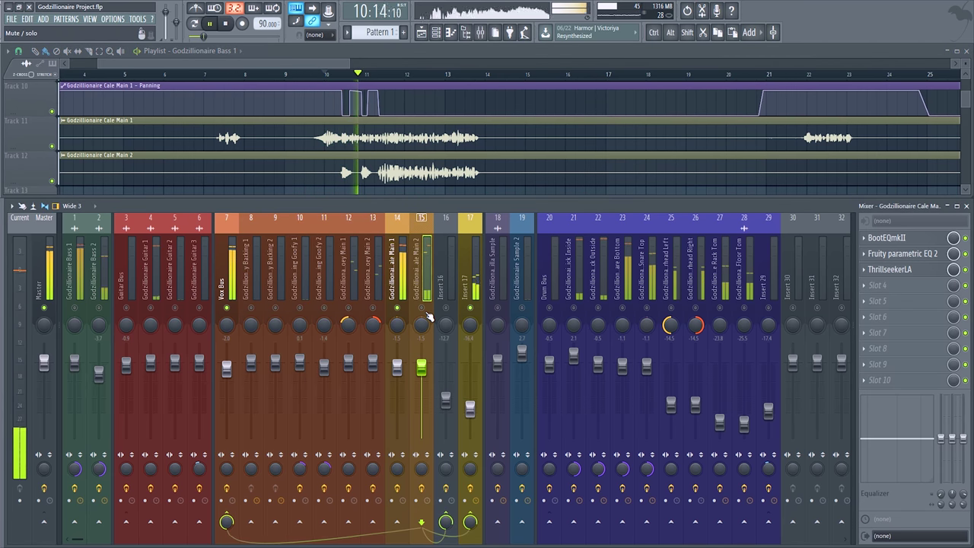
- Unmute the second main vocal on insert 15, listen to it alongside the first main vocal, and stop playback
click(430, 270)
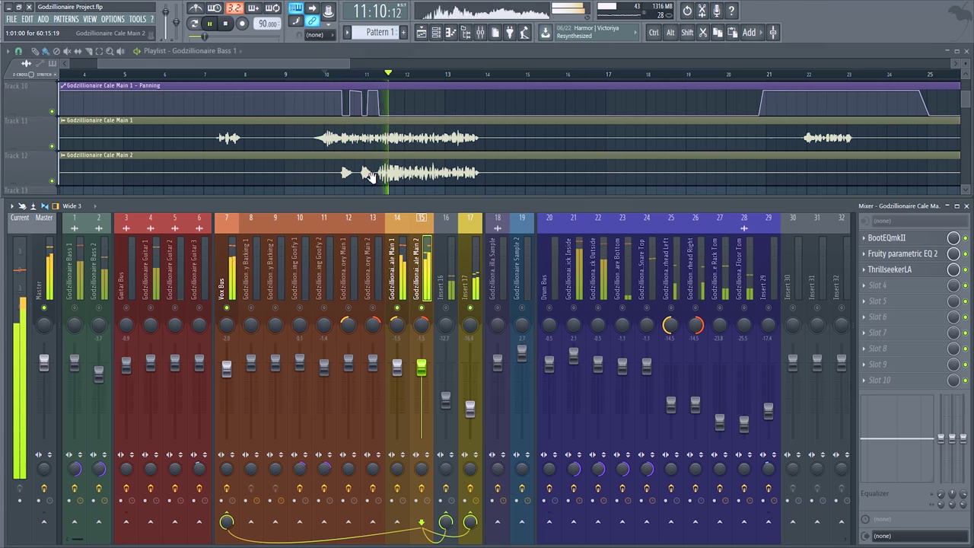
scroll(380, 124, up, 3)
key(space)
- Examine the first main vocal's panning automation around bars 10 to 12 and show the effect chain of insert 14
scroll(380, 123, up, 1)
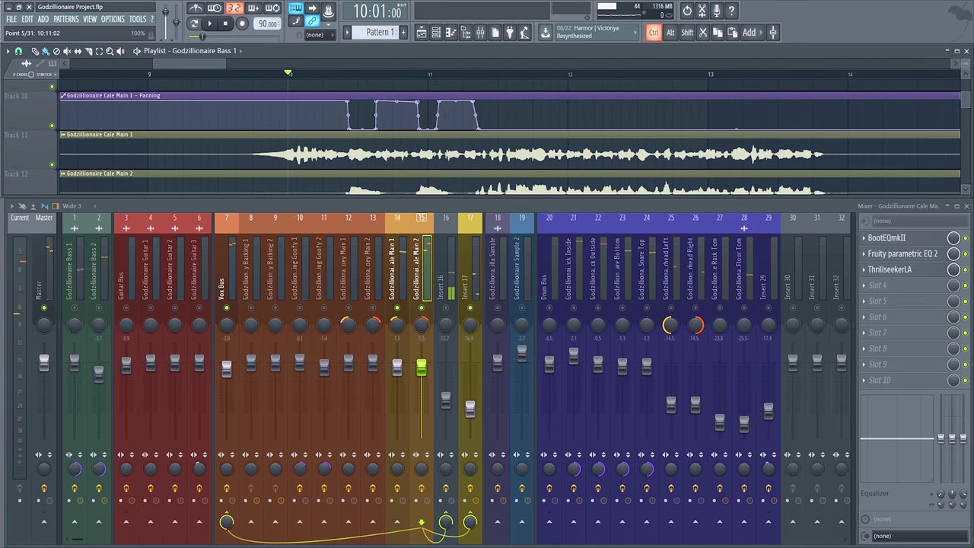
scroll(415, 144, down, 1)
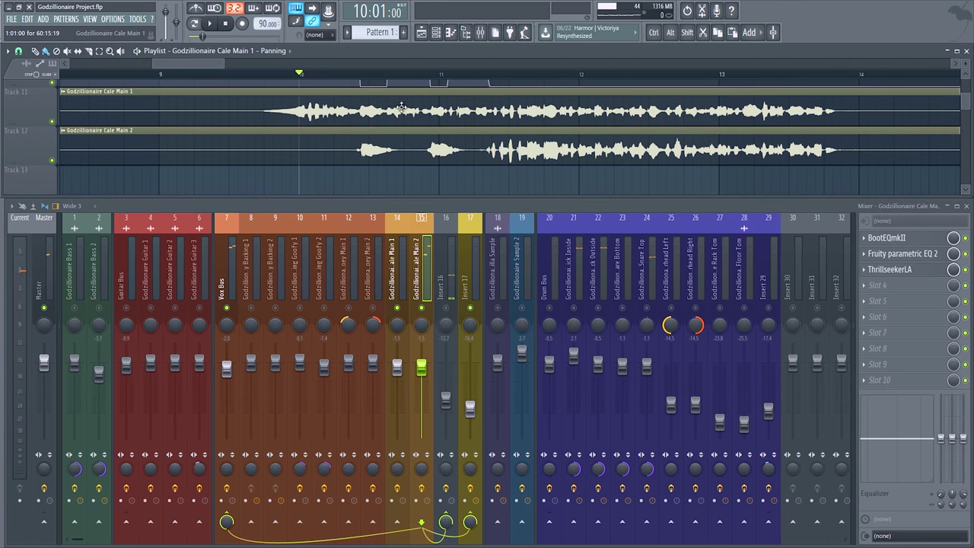
scroll(369, 157, up, 2)
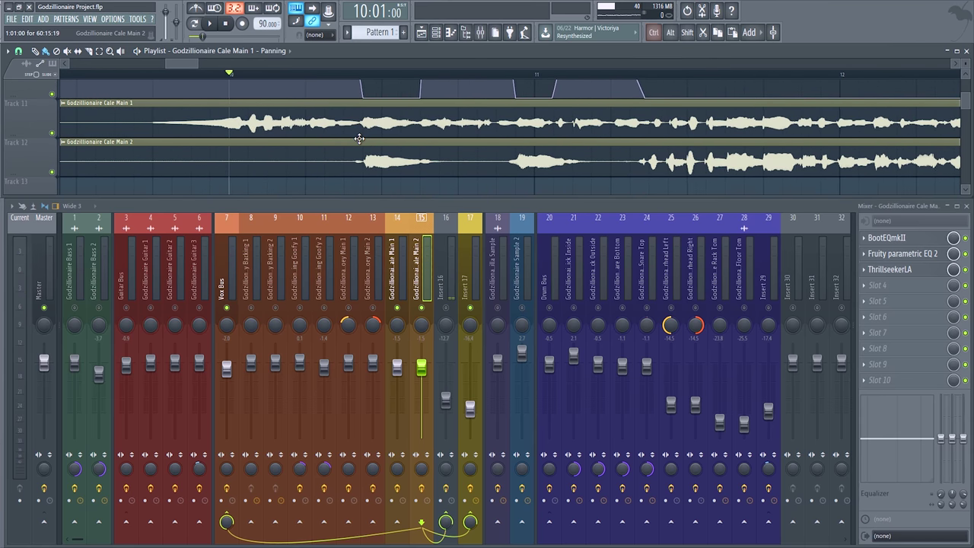
scroll(369, 158, up, 1)
key(space)
key(space)
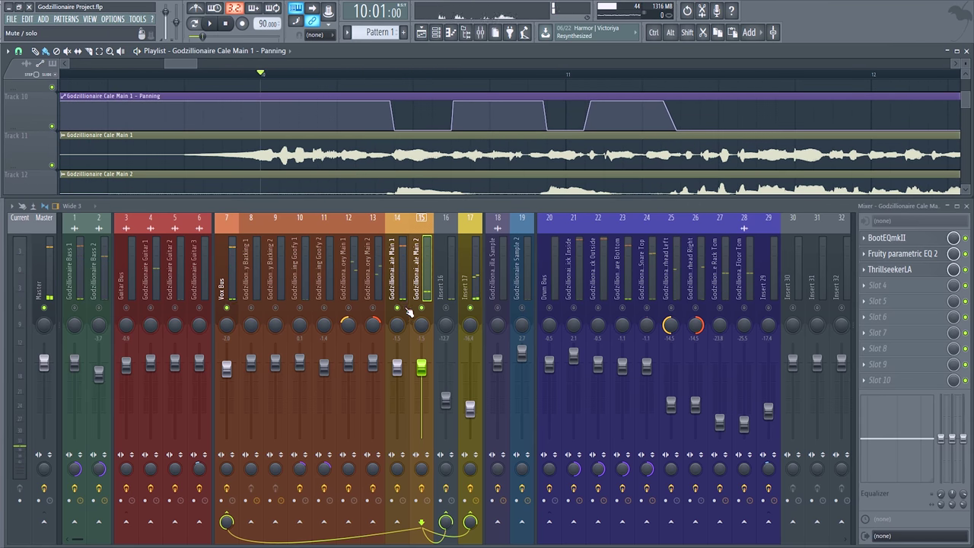
click(398, 261)
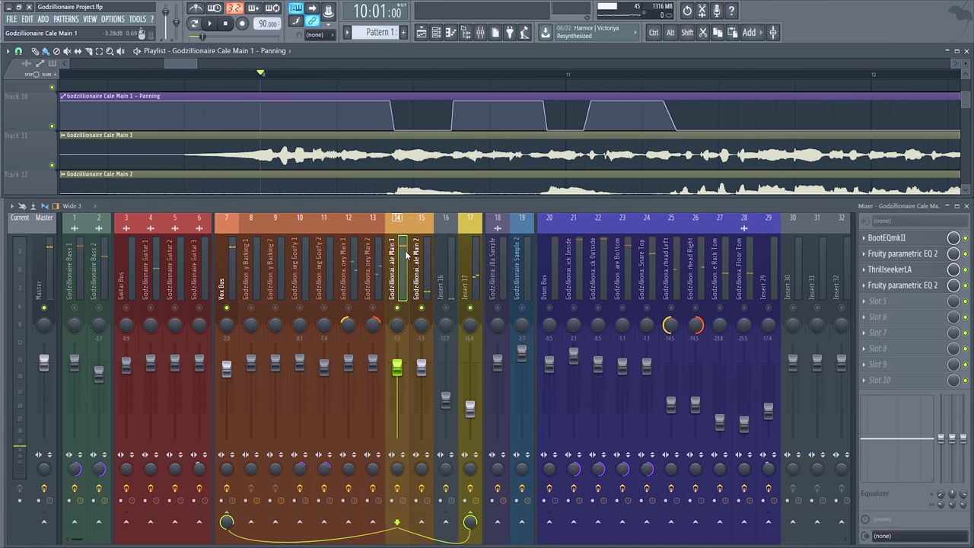
- Play both main vocals from 10:08:00 to audition the panning changes around bar 11, and stop playback
click(394, 75)
drag(443, 143, 430, 128)
key(space)
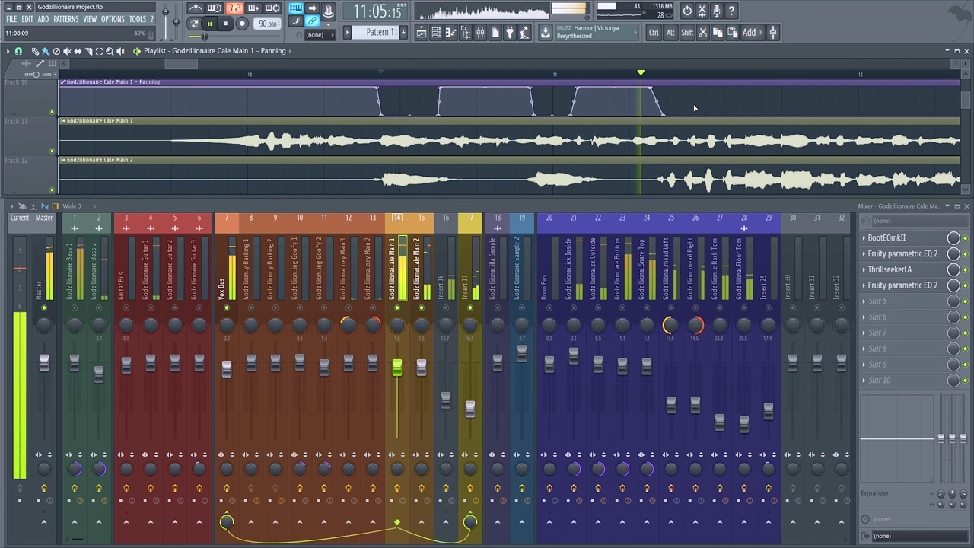
key(space)
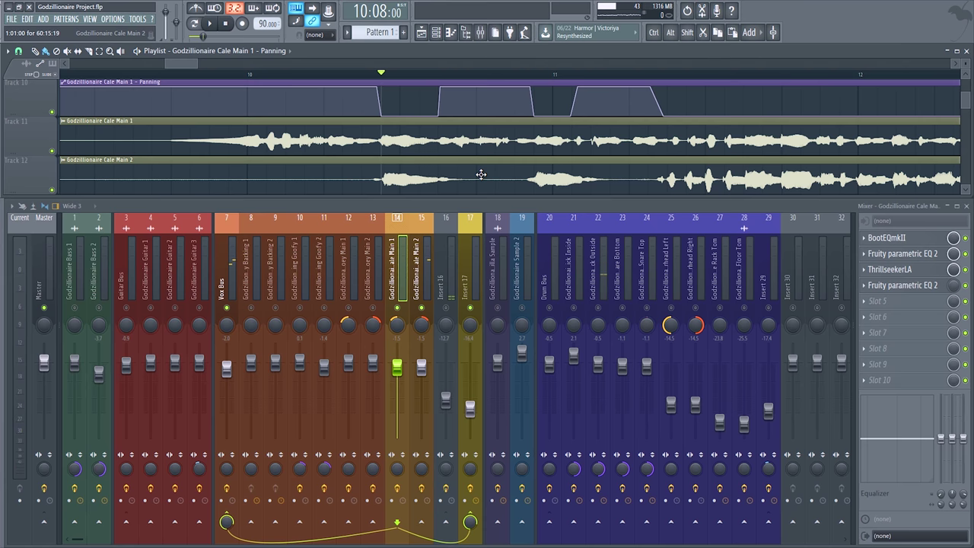
- Audition both main vocals from 11:09:00, where the second vocal sings continuously, and stop playback
scroll(597, 155, right, 5)
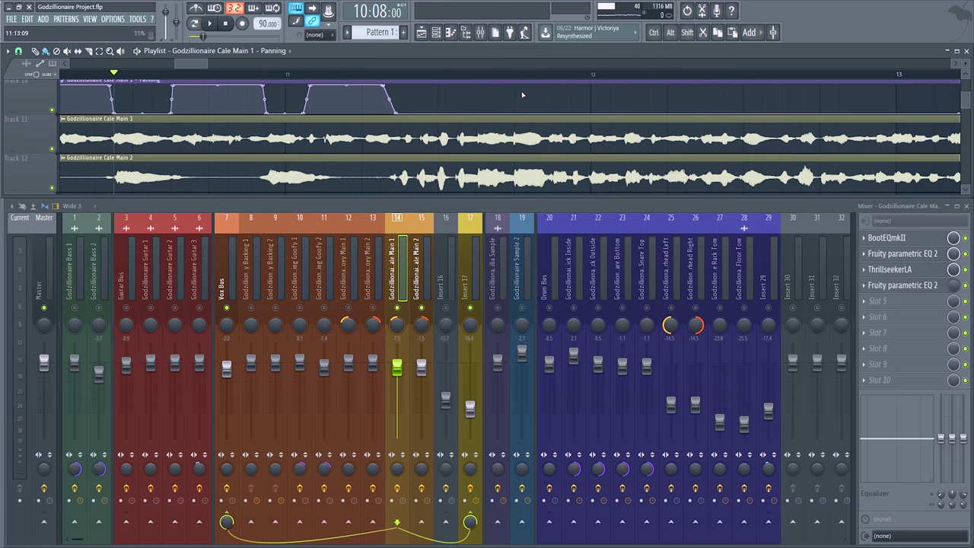
click(440, 76)
key(space)
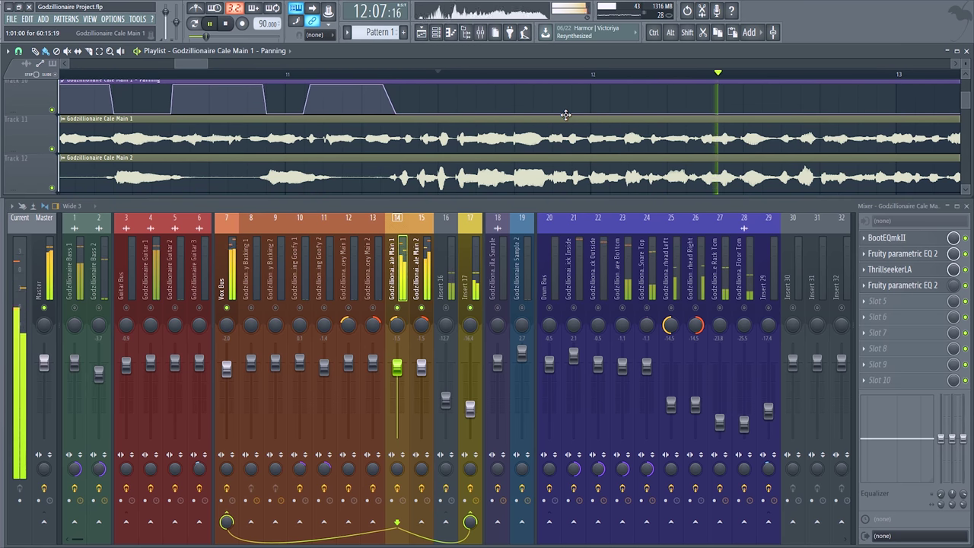
key(space)
- Set the play position to 9:16:00 and audition how the second main vocal joins the first
ctrl+scroll(566, 114, down, 4)
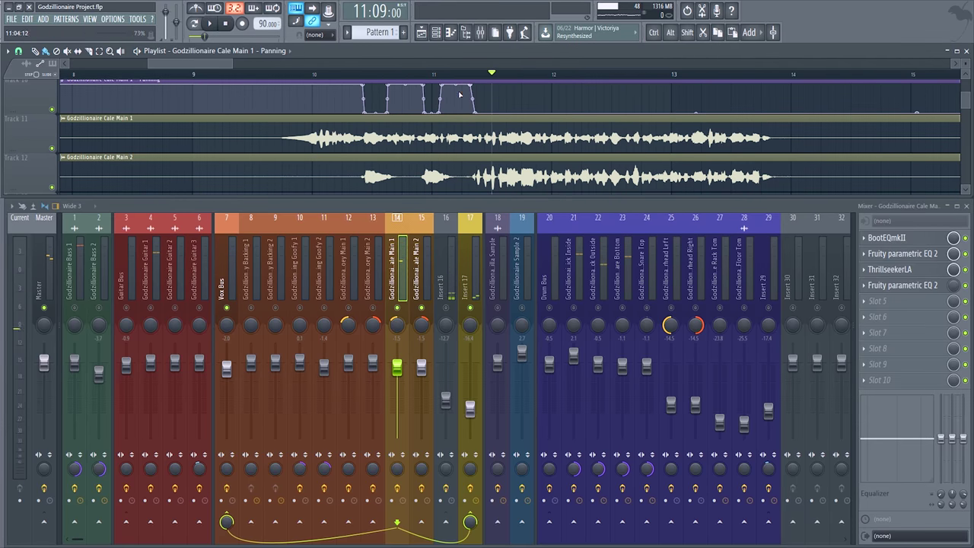
ctrl+scroll(442, 114, down, 1)
ctrl+scroll(373, 84, down, 1)
click(365, 76)
scroll(325, 92, up, 3)
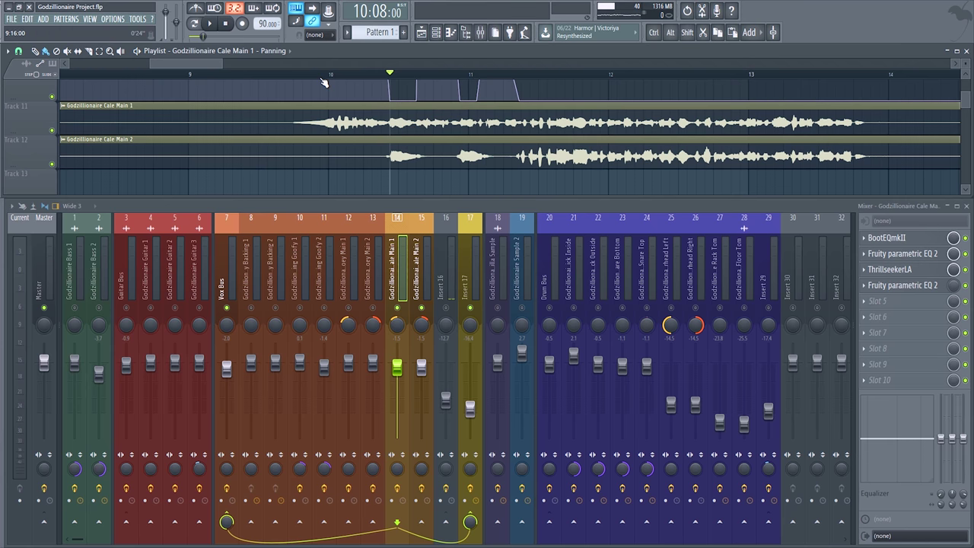
click(323, 83)
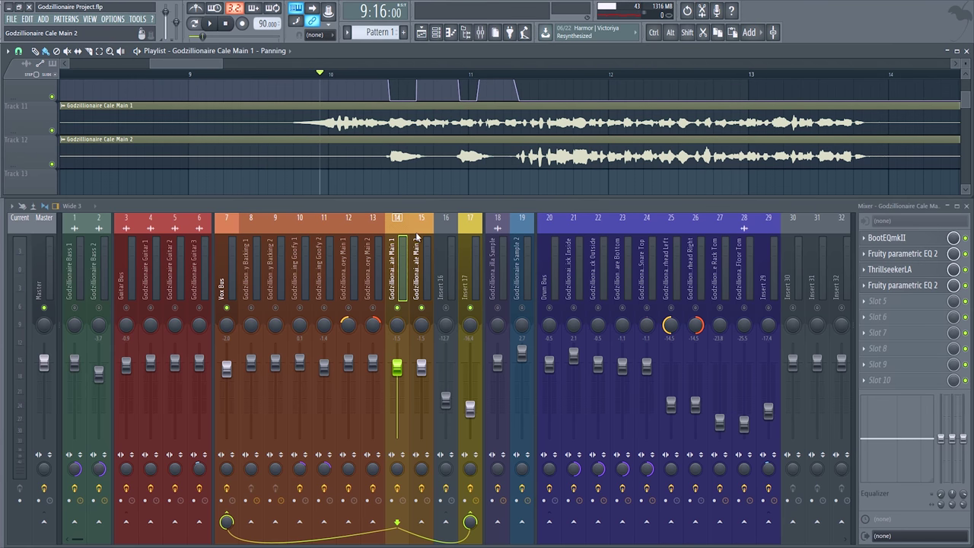
key(space)
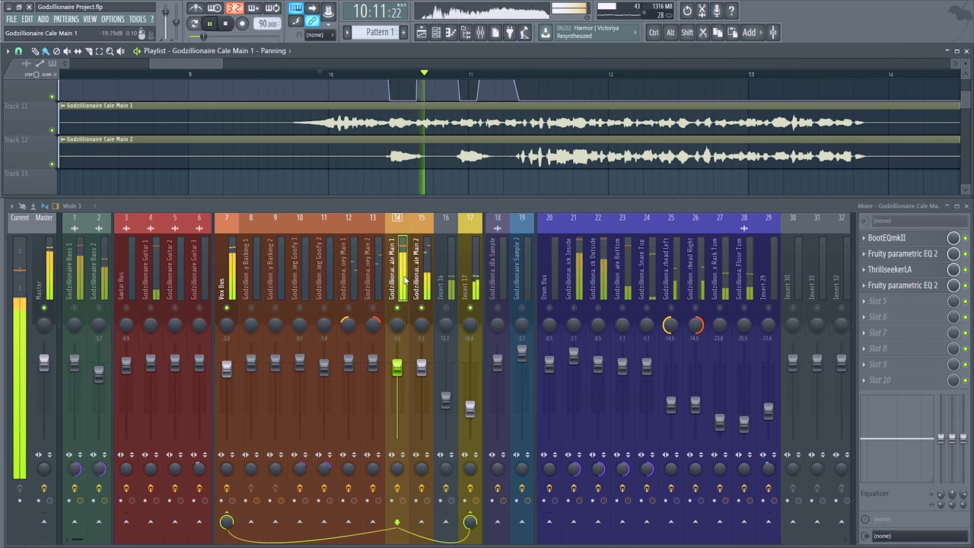
key(space)
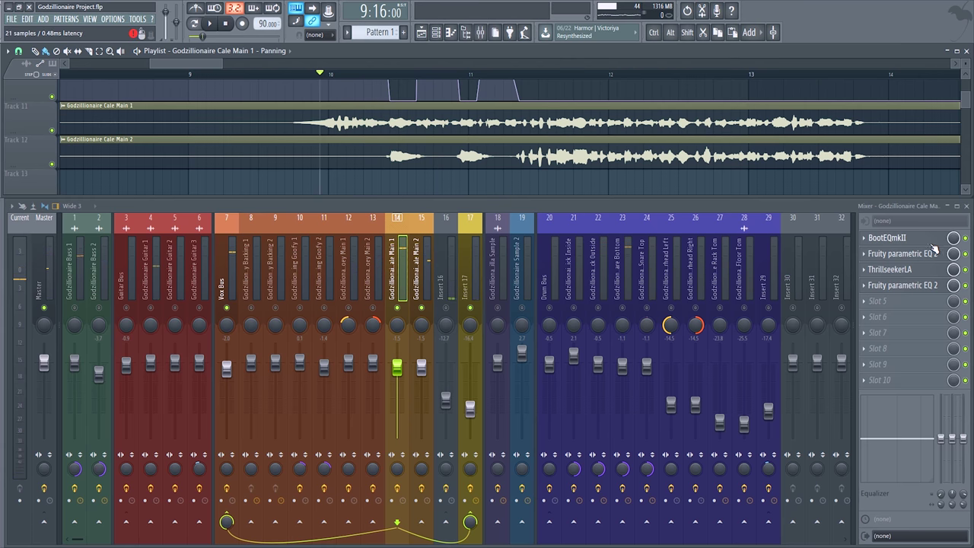
key(space)
key(space)
- Return the play position to 10:08:00 and inspect the Fruity parametric EQ 2 in slot 4 of the first main vocal, closing it when done
scroll(436, 160, up, 1)
scroll(437, 161, down, 3)
scroll(434, 163, up, 3)
drag(435, 163, 420, 125)
mouse_move(380, 75)
mouse_down()
mouse_move(402, 74)
mouse_move(392, 74)
mouse_up()
click(917, 285)
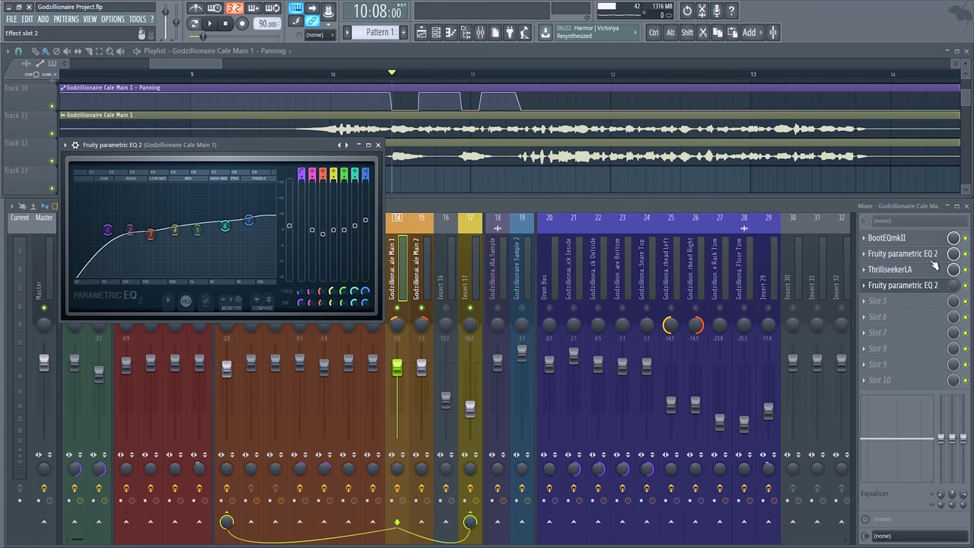
click(377, 145)
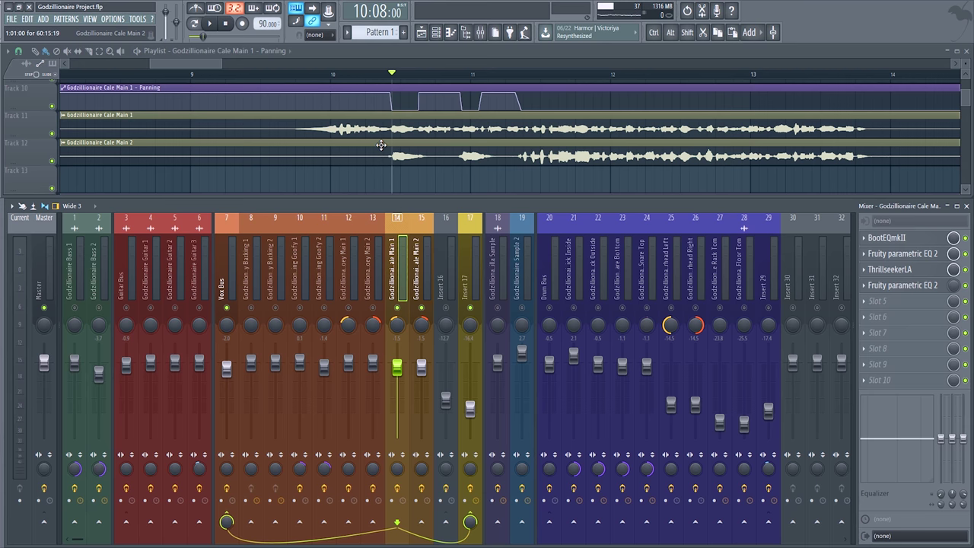
- Open the first main vocal's BootEQmkII, examine its settings, and audition the vocals from 10:08:00
drag(698, 179, 730, 167)
scroll(495, 145, up, 1)
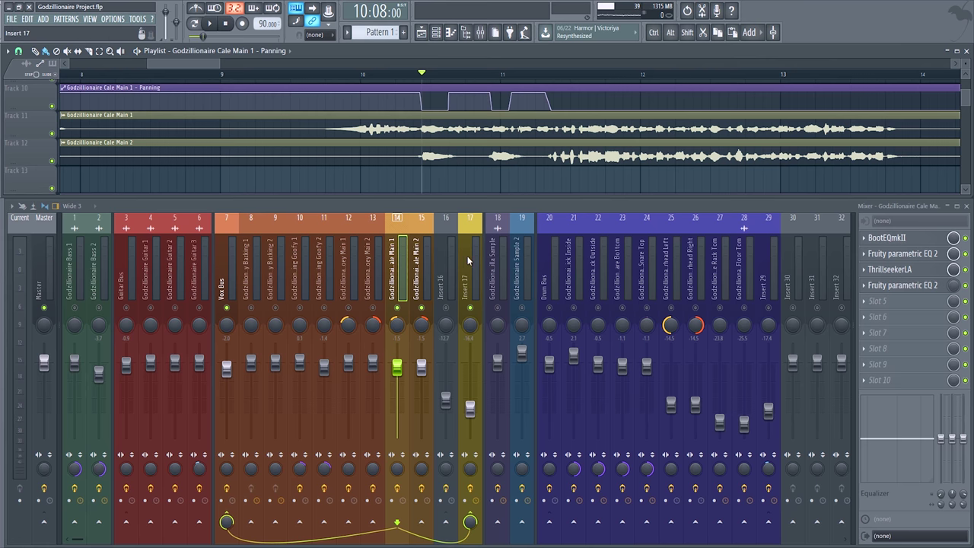
click(887, 238)
drag(209, 112, 145, 106)
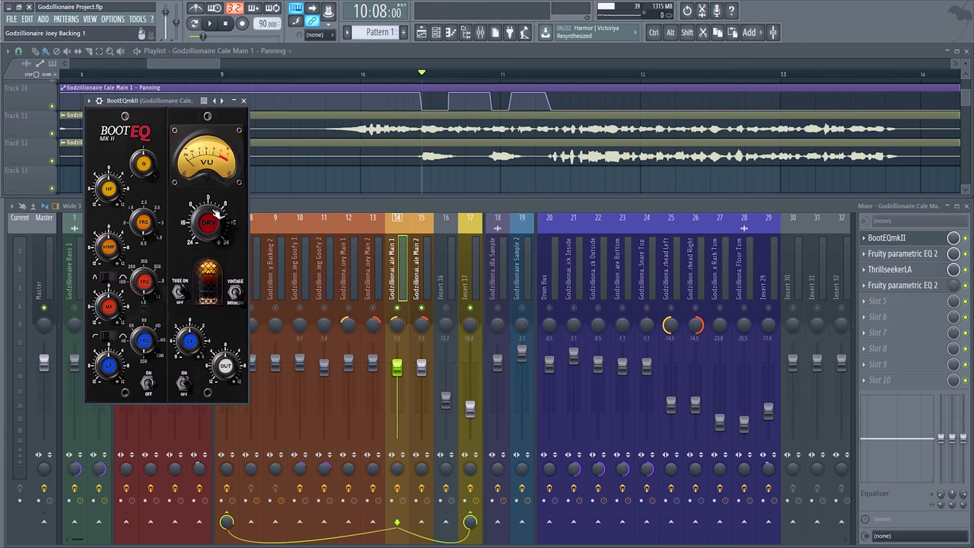
drag(180, 102, 194, 101)
key(space)
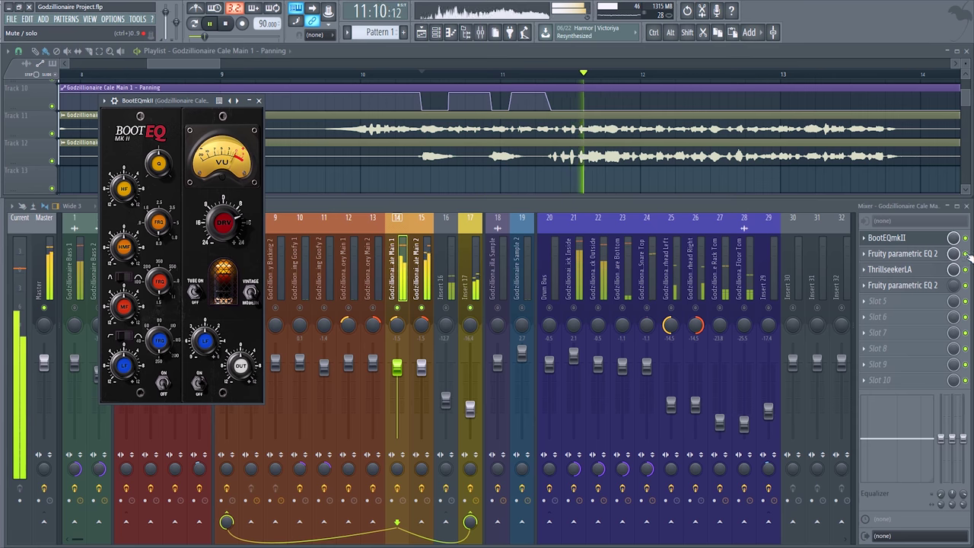
key(space)
- Open the Fruity parametric EQ 2 in slot 2 of the first main vocal and watch its spectrum during playback
click(902, 253)
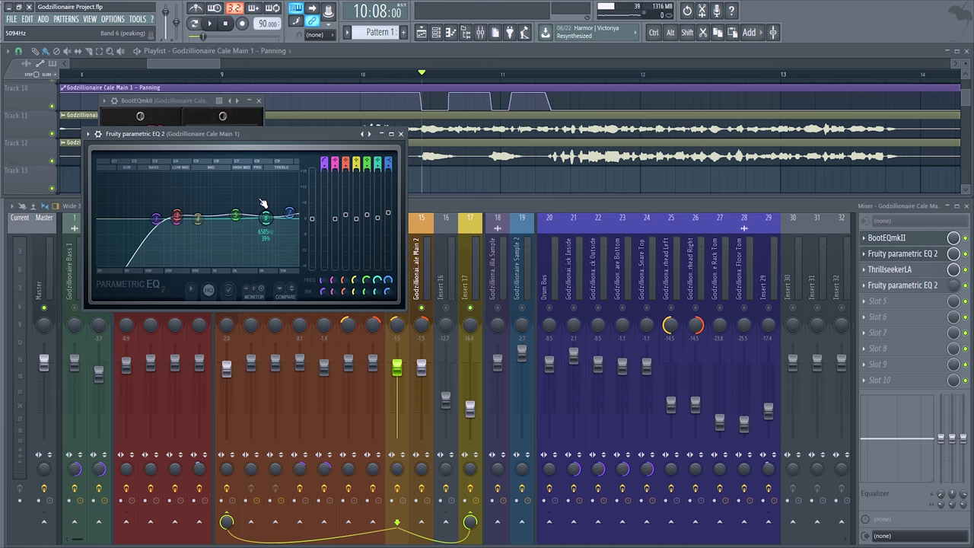
key(space)
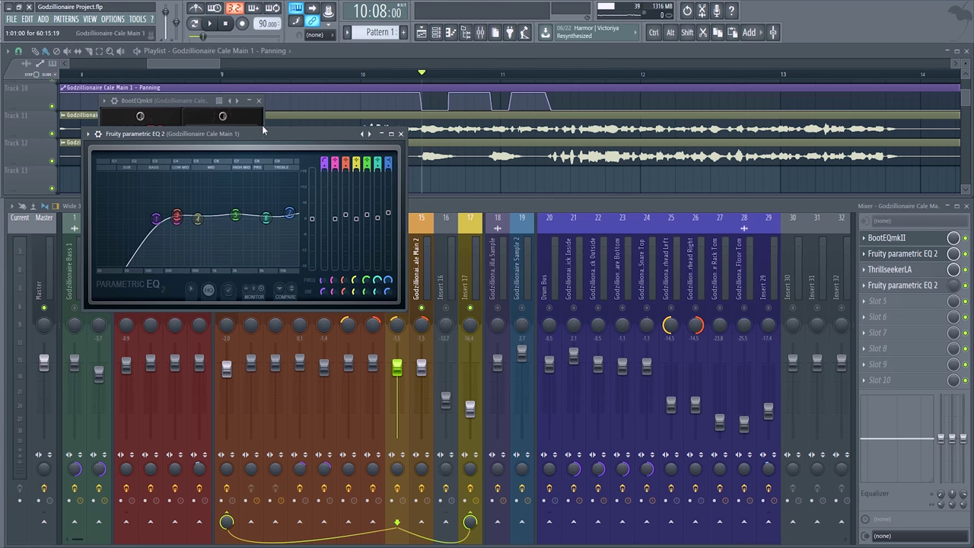
drag(251, 133, 436, 107)
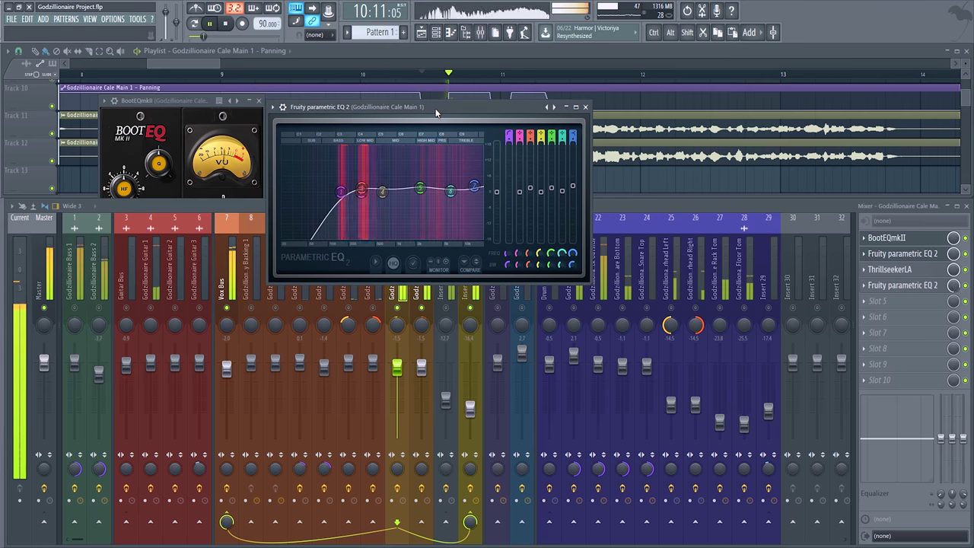
key(space)
- Examine the first main vocal's ThrillseekerLA compressor and close all three open effect windows
click(888, 270)
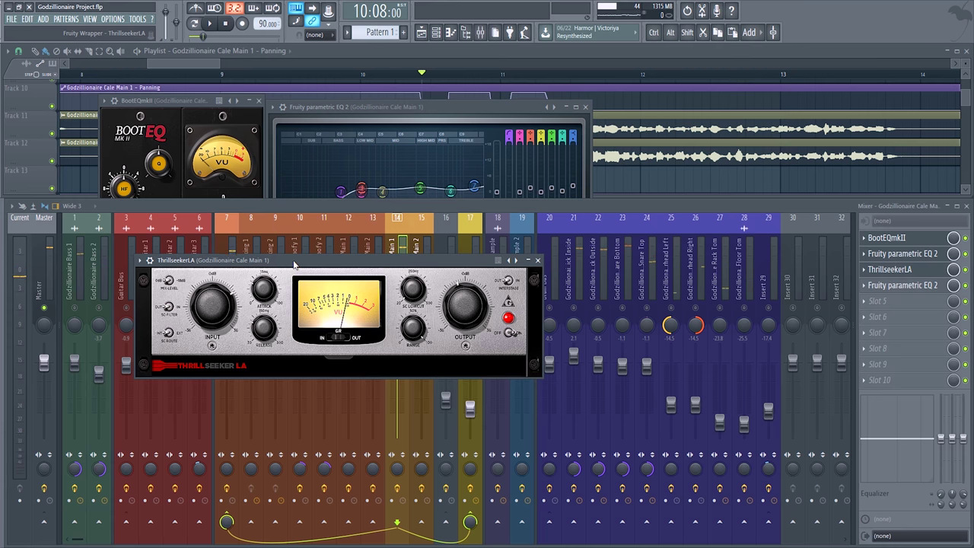
drag(294, 264, 249, 226)
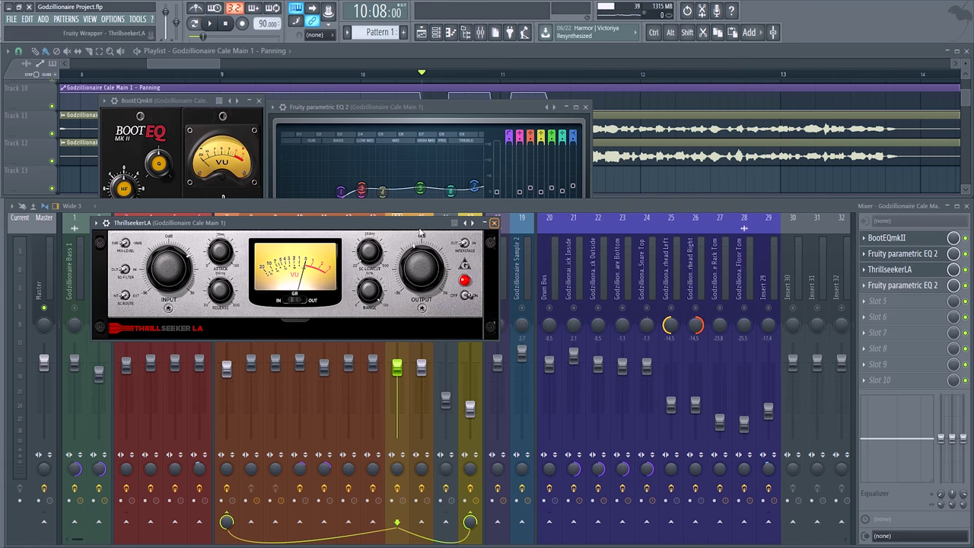
drag(161, 102, 121, 93)
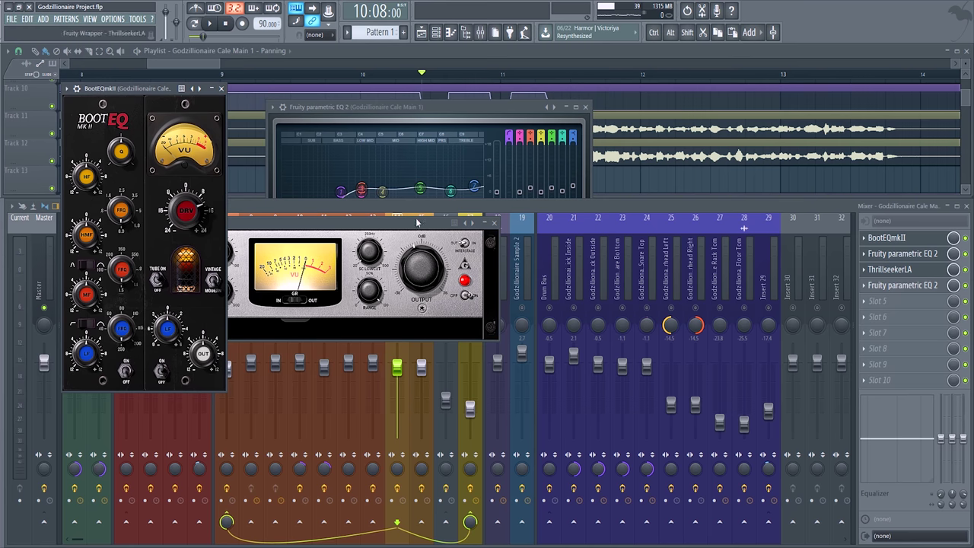
click(221, 89)
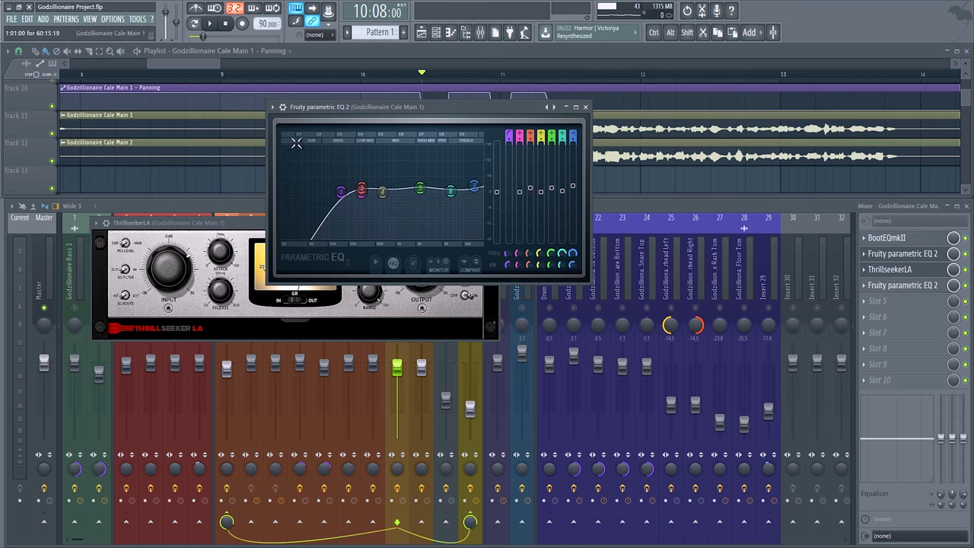
click(585, 107)
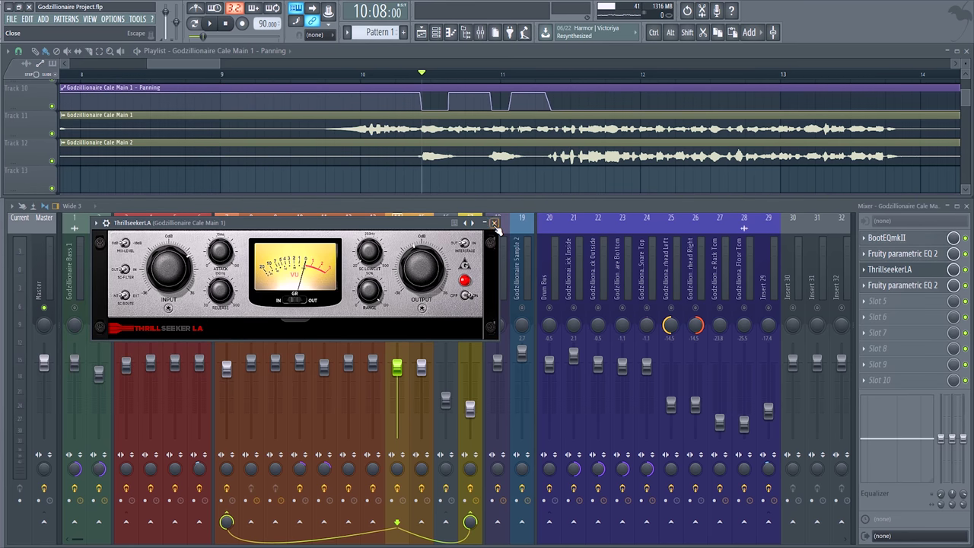
click(495, 224)
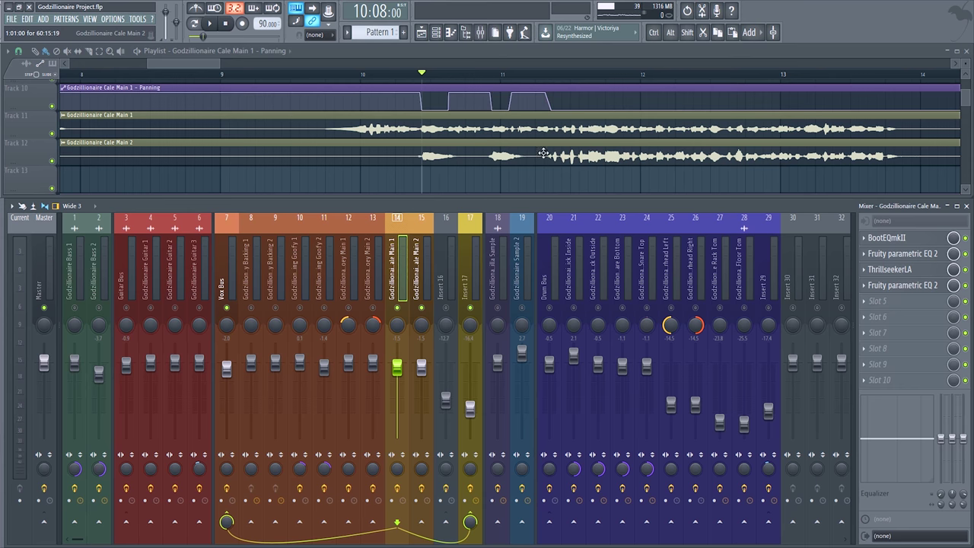
- Play the main vocals from 10:01:00 and bypass the BootEQmkII, Fruity parametric EQ 2 and ThrillseekerLA on insert 14
click(373, 74)
key(space)
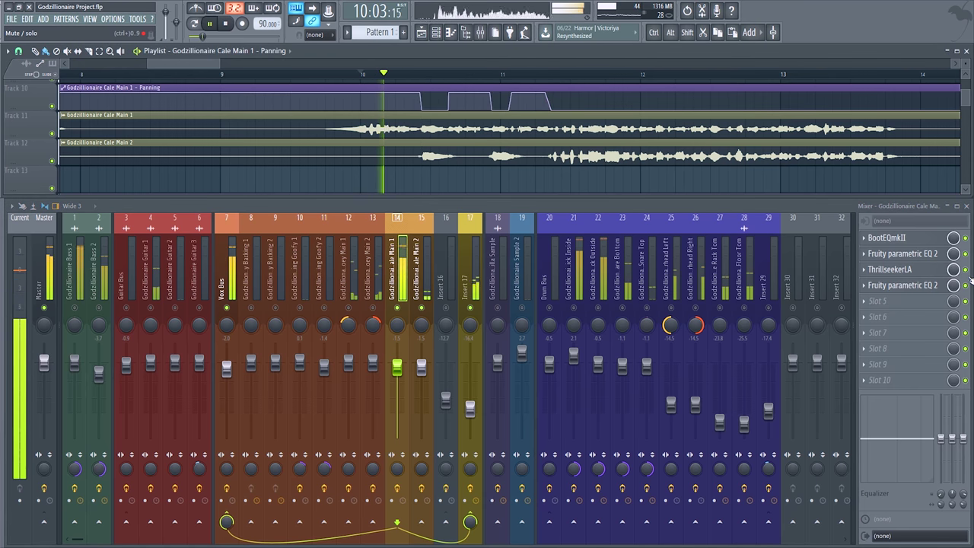
click(965, 269)
click(965, 253)
click(965, 238)
key(space)
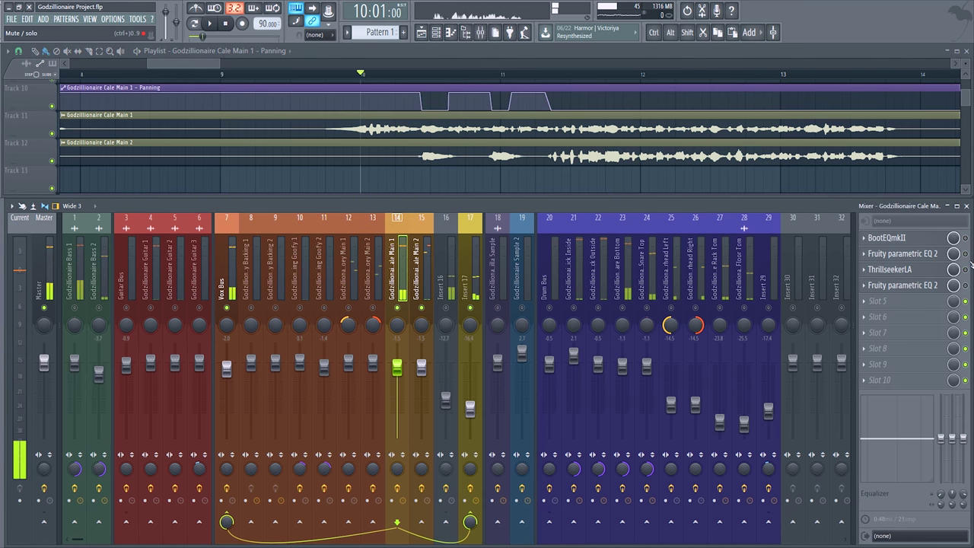
- Replay from 10:01:00 while re-enabling the effects on insert 14 to compare the processed sound with the bypassed one
key(space)
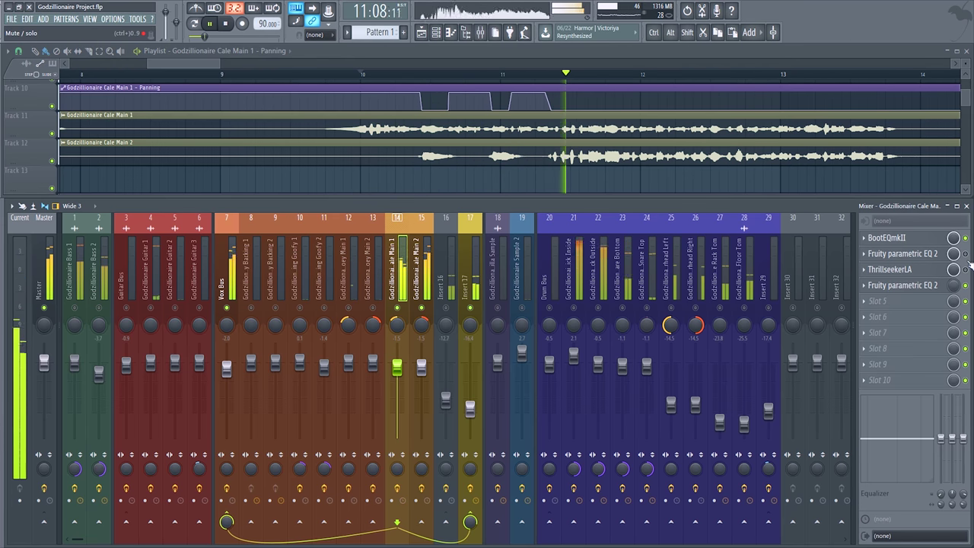
key(space)
key(space)
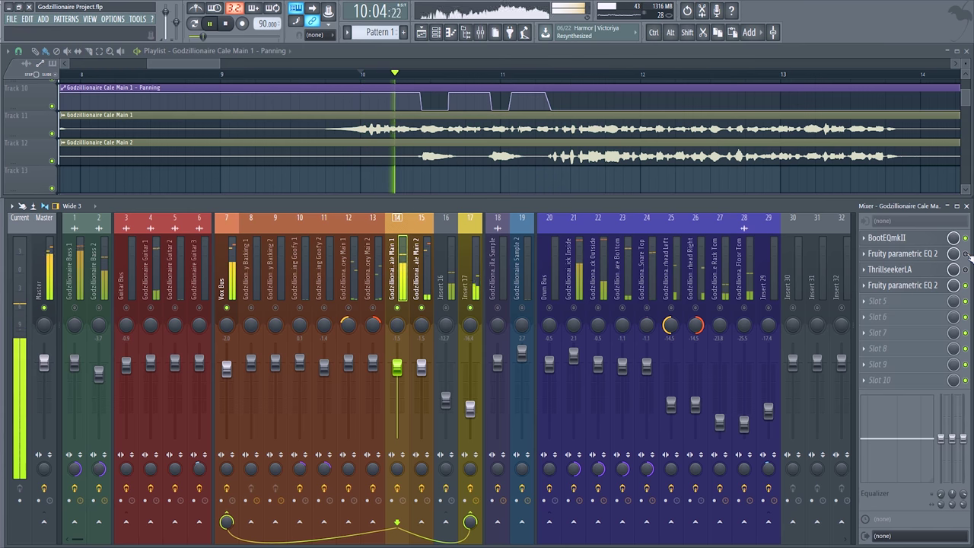
click(966, 269)
key(space)
key(space)
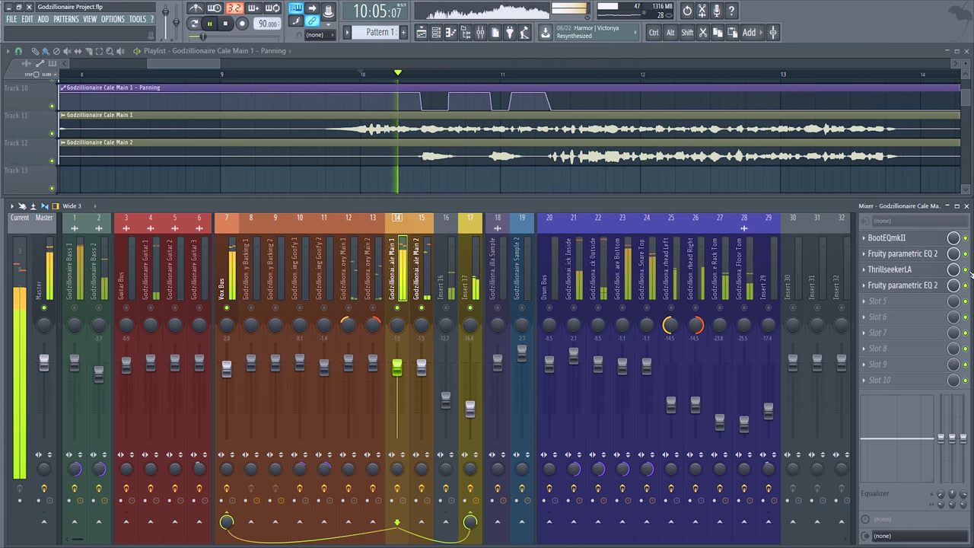
key(space)
- Examine the ThrillseekerLA compressor settings on insert 14 and close its window
click(890, 270)
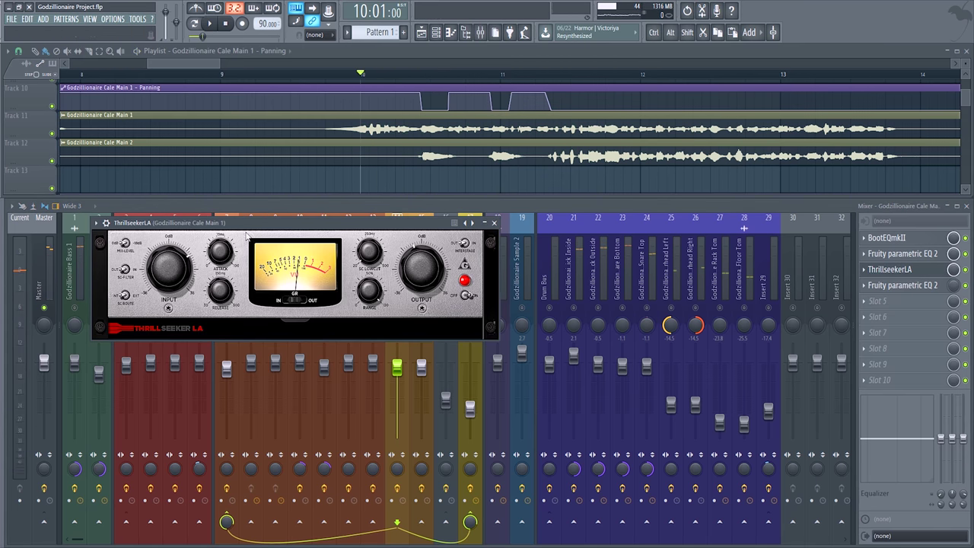
drag(219, 233, 210, 200)
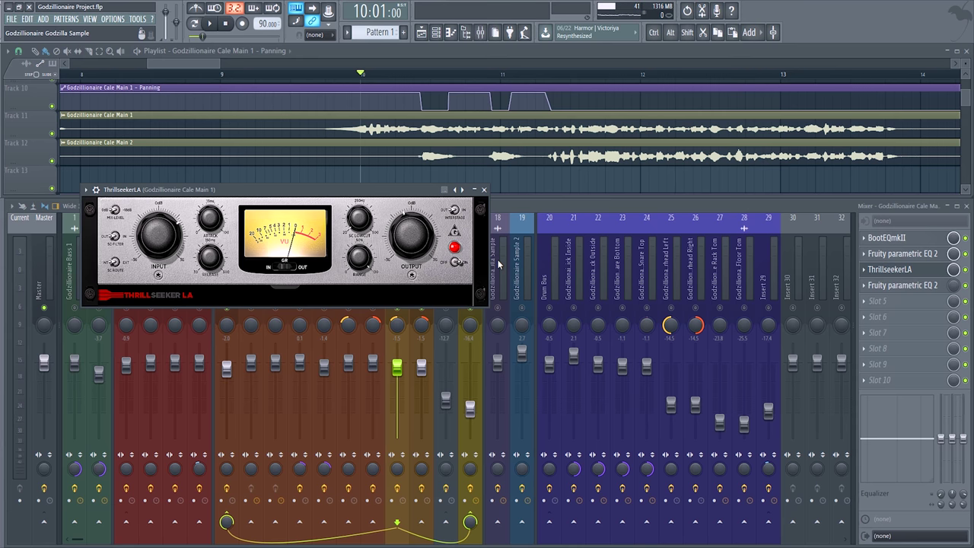
click(483, 189)
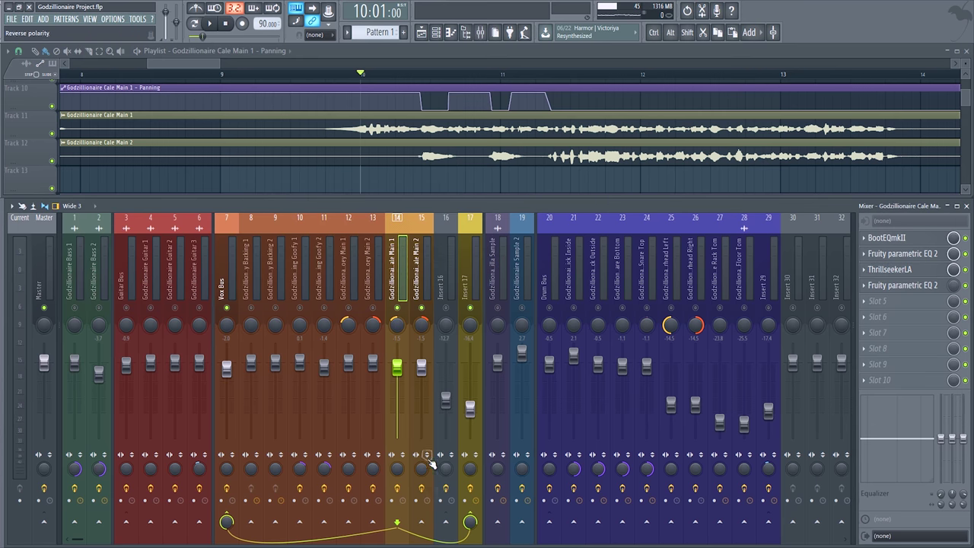
- Play the main vocals from 10:01:00 to compare inserts 14 and 15 with their effects bypassed and enabled
key(space)
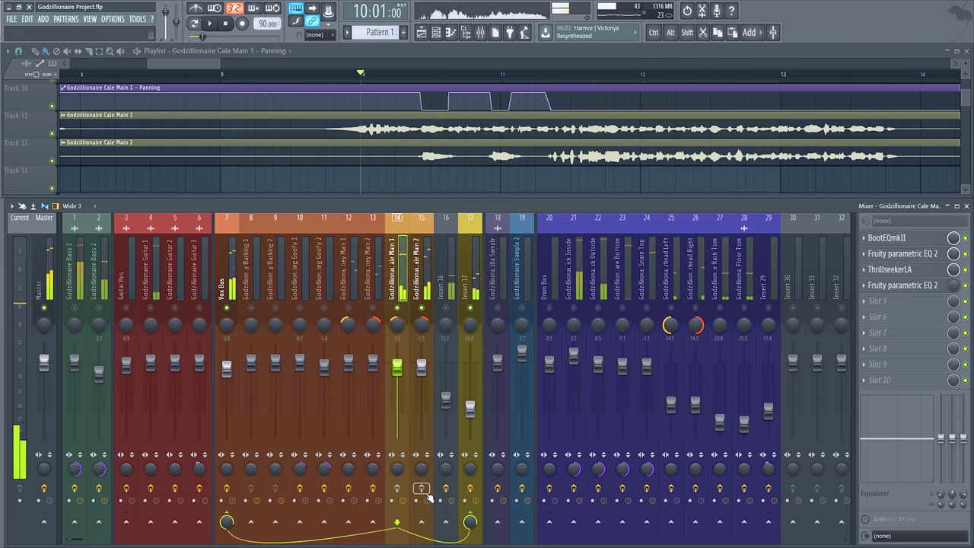
key(space)
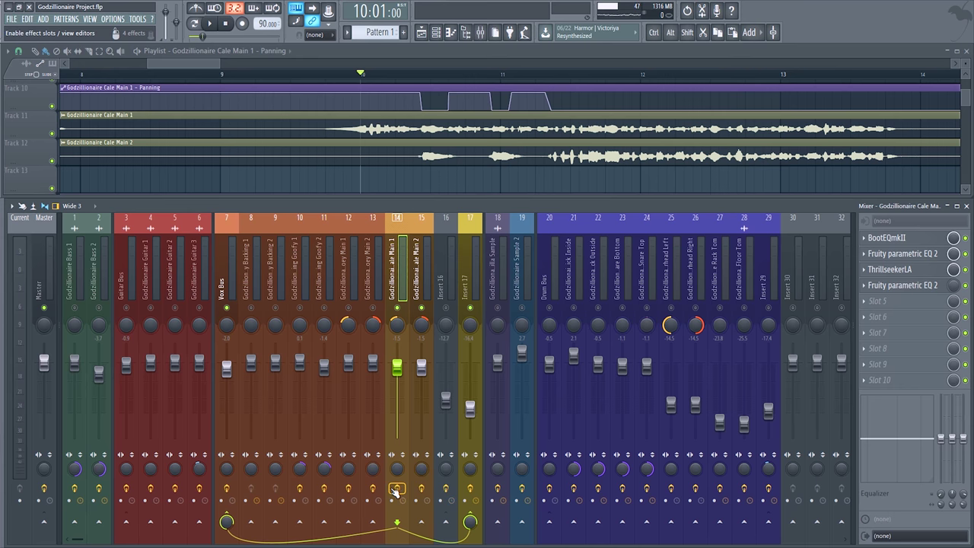
key(space)
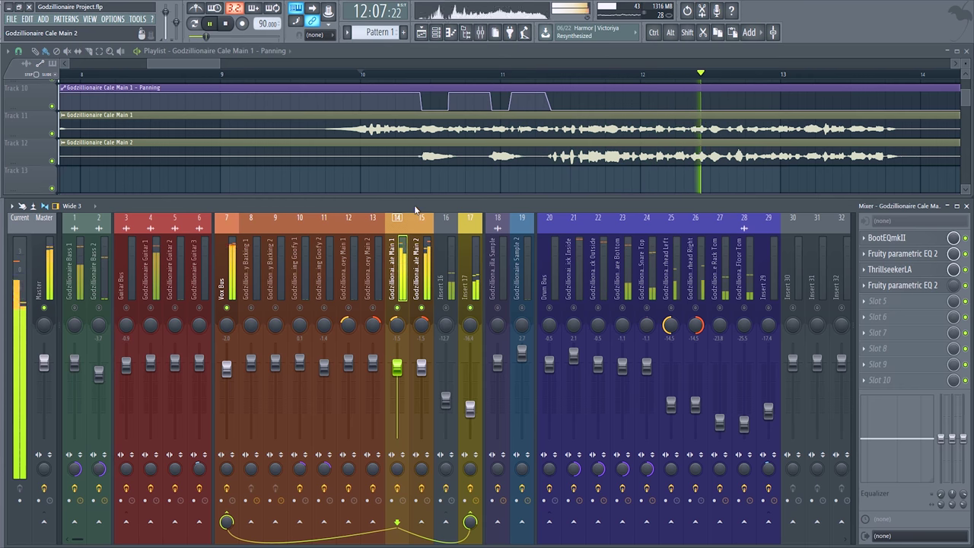
key(space)
- Inspect the effect slots of Insert 17 and the second main vocal on insert 15
ctrl+scroll(446, 153, up, 3)
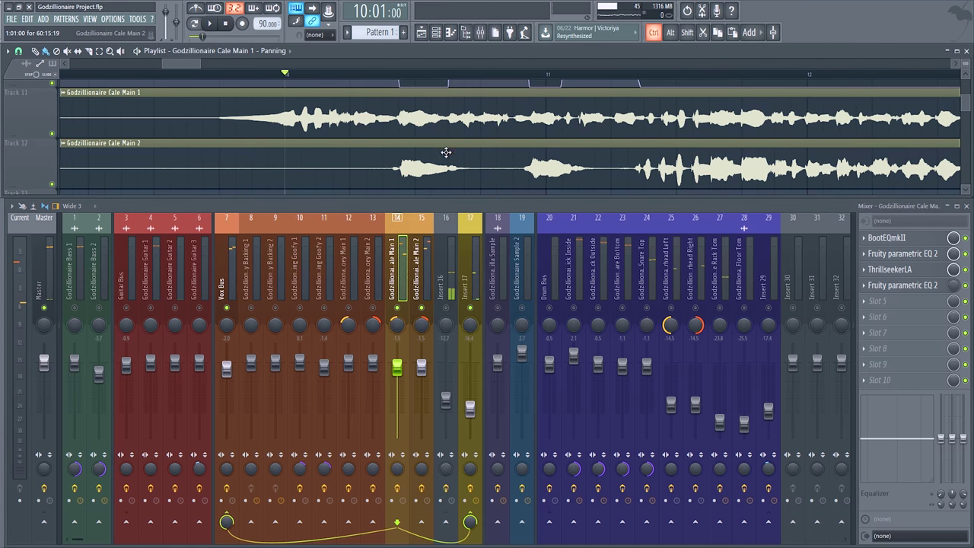
click(474, 282)
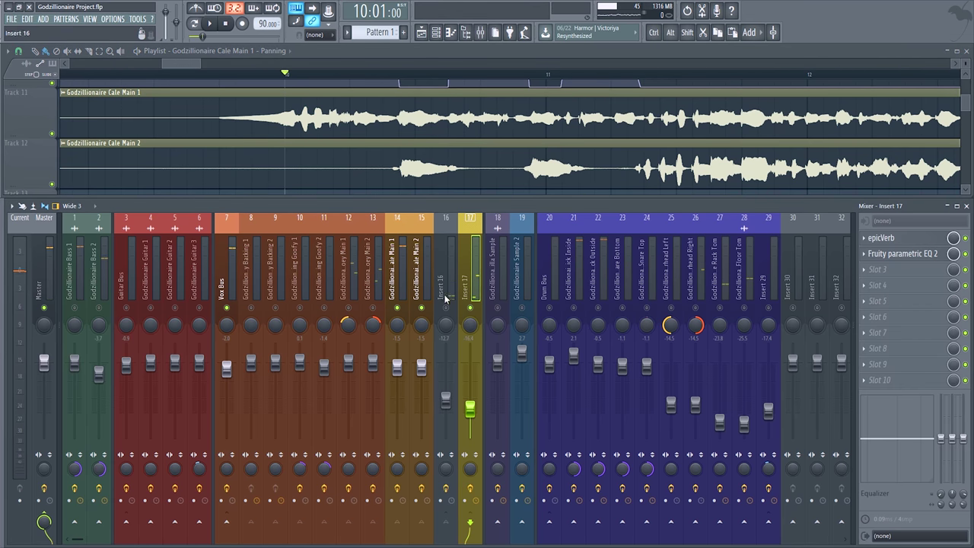
click(415, 293)
- Locate the main vocals on tracks 19 and 20, play them from 6:01:00, and solo inserts 12 and 13
ctrl+scroll(510, 169, down, 4)
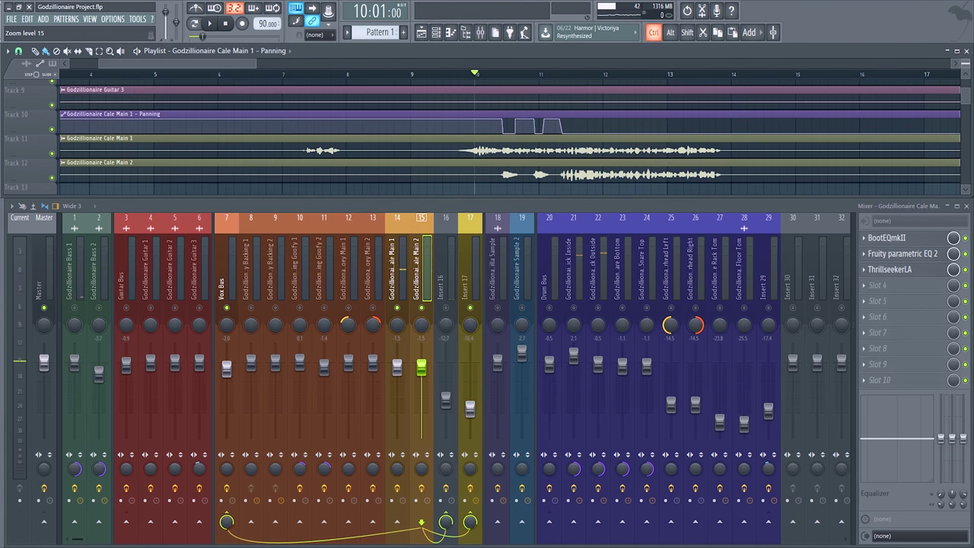
drag(510, 170, 577, 134)
ctrl+scroll(576, 134, down, 3)
alt+scroll(576, 135, down, 4)
alt+scroll(576, 143, up, 5)
scroll(568, 146, down, 4)
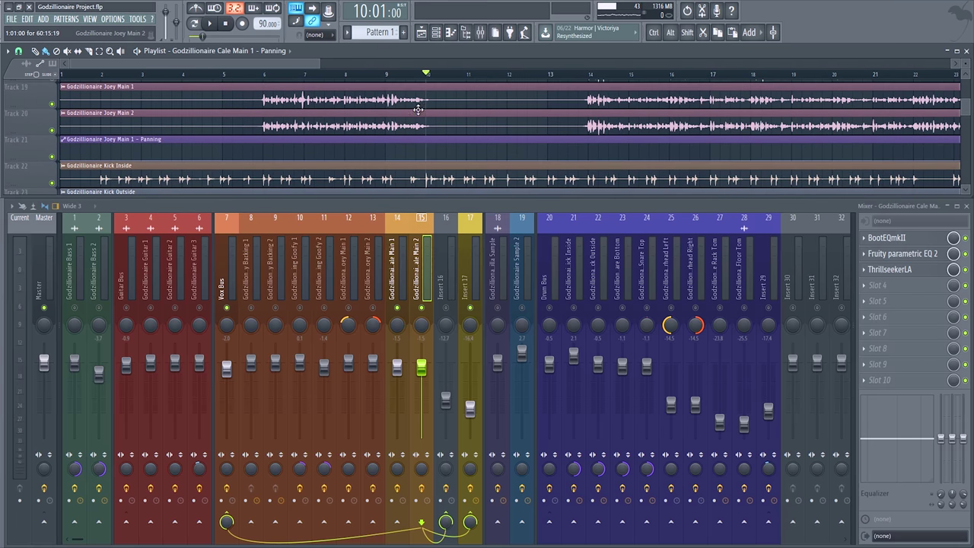
scroll(278, 123, up, 1)
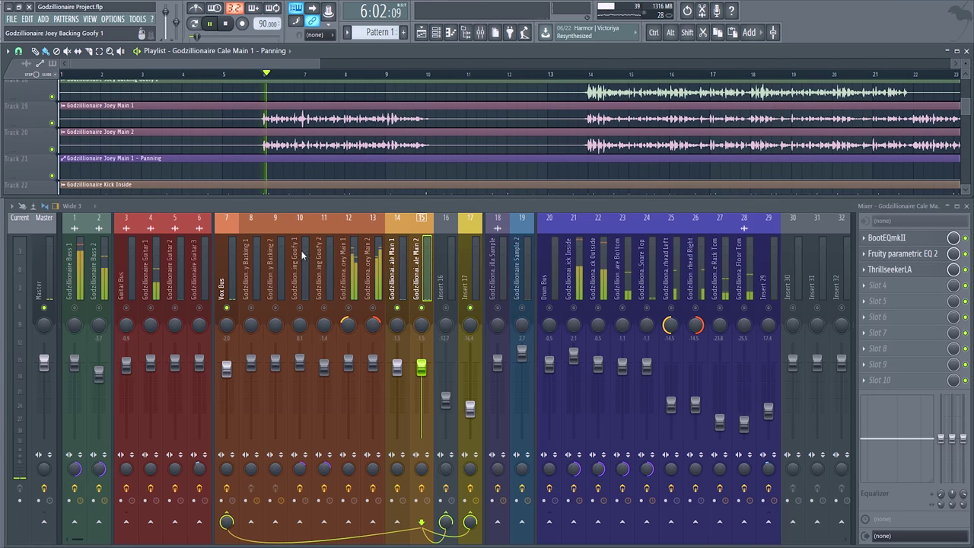
click(357, 308)
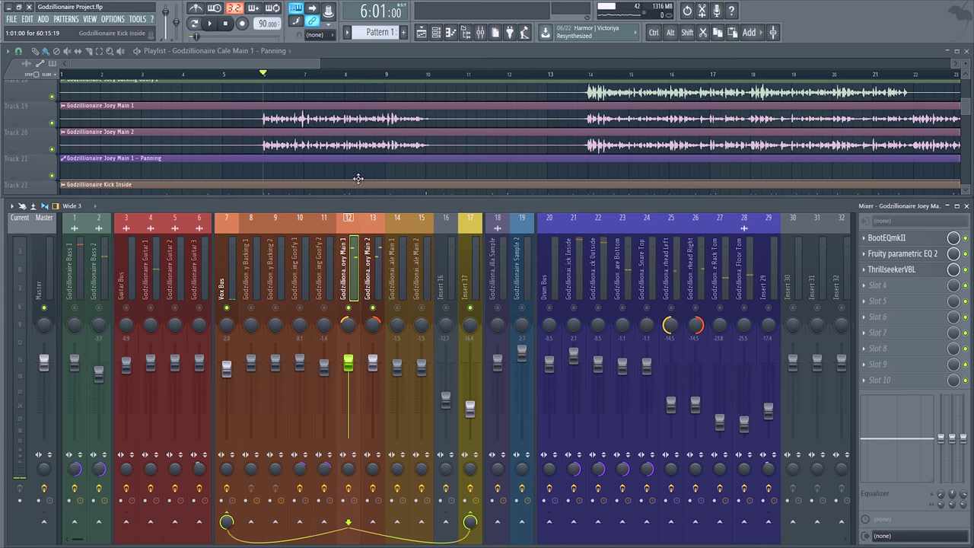
- Examine where the main vocal clips on tracks 19 and 20 occur across the whole arrangement
scroll(374, 130, down, 5)
scroll(256, 147, up, 1)
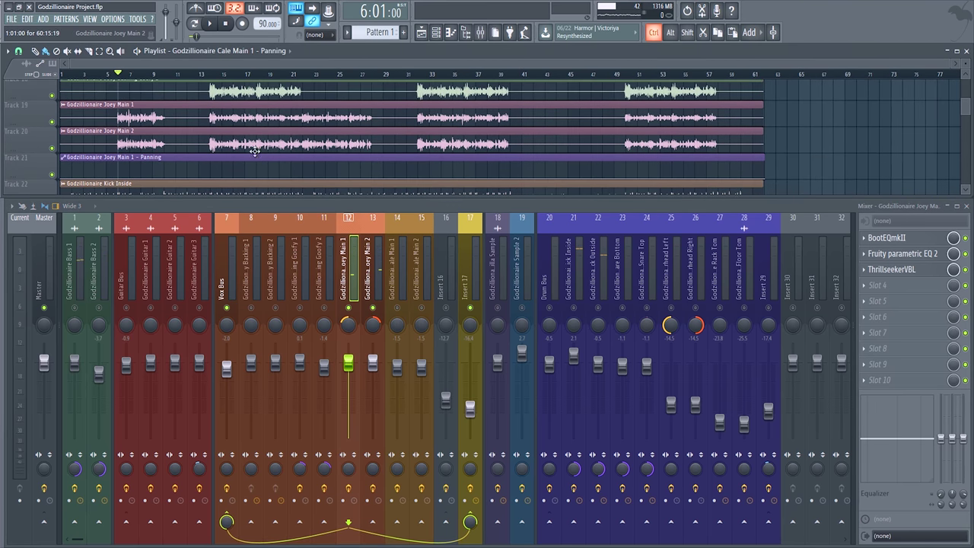
scroll(238, 143, down, 1)
scroll(238, 143, up, 6)
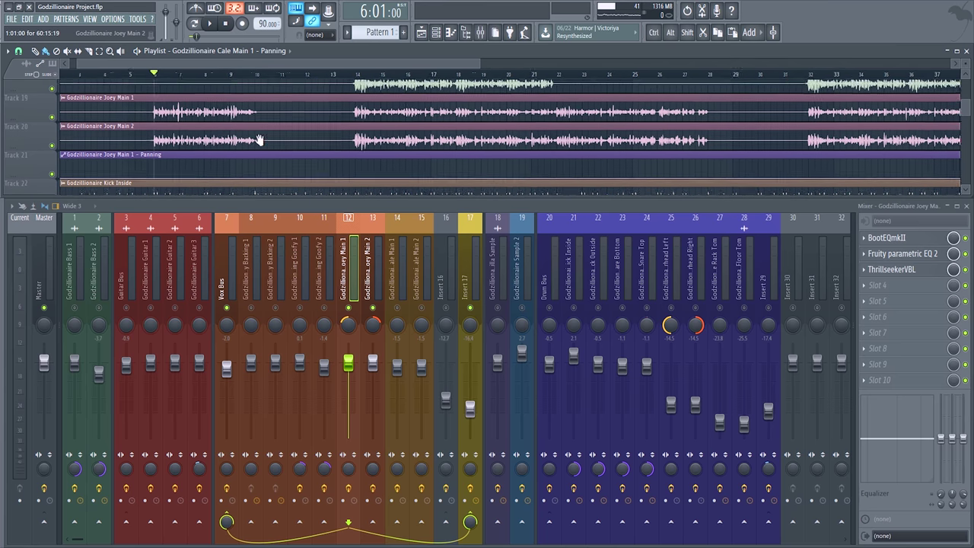
scroll(272, 124, down, 4)
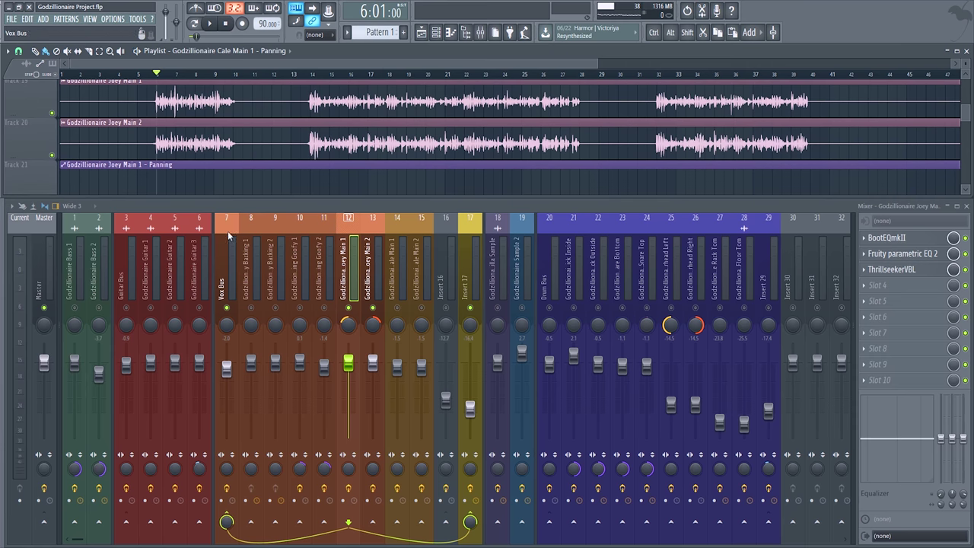
scroll(254, 148, down, 1)
scroll(163, 141, up, 2)
scroll(163, 141, down, 2)
scroll(118, 141, right, 5)
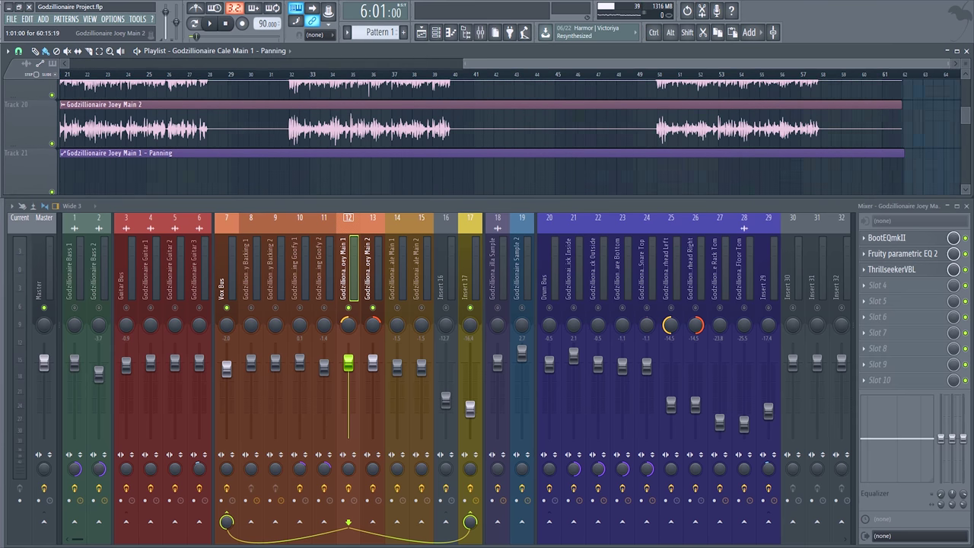
scroll(118, 140, left, 10)
scroll(141, 134, up, 5)
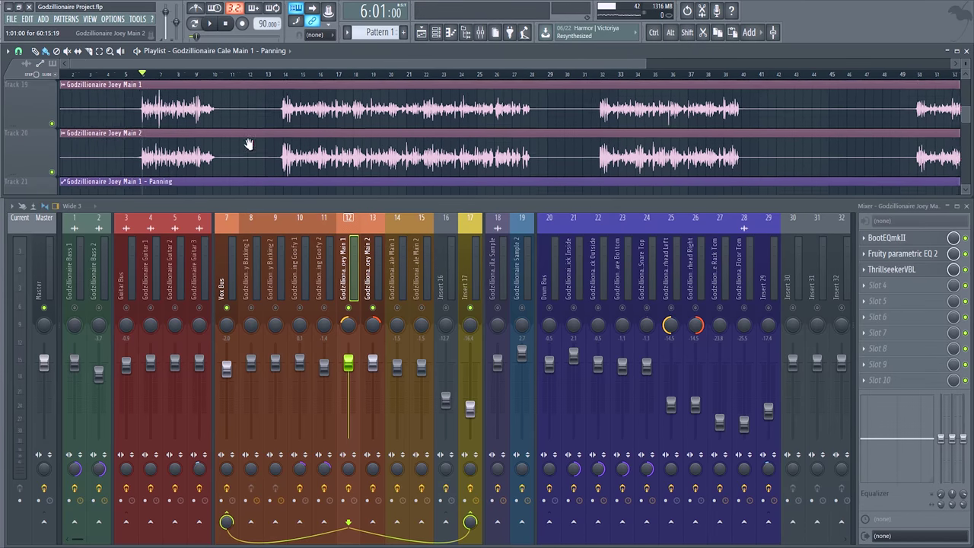
scroll(140, 133, up, 3)
- Play the vocals from 6:01:00 and check the mixer tracks on inserts 13 and 12
key(space)
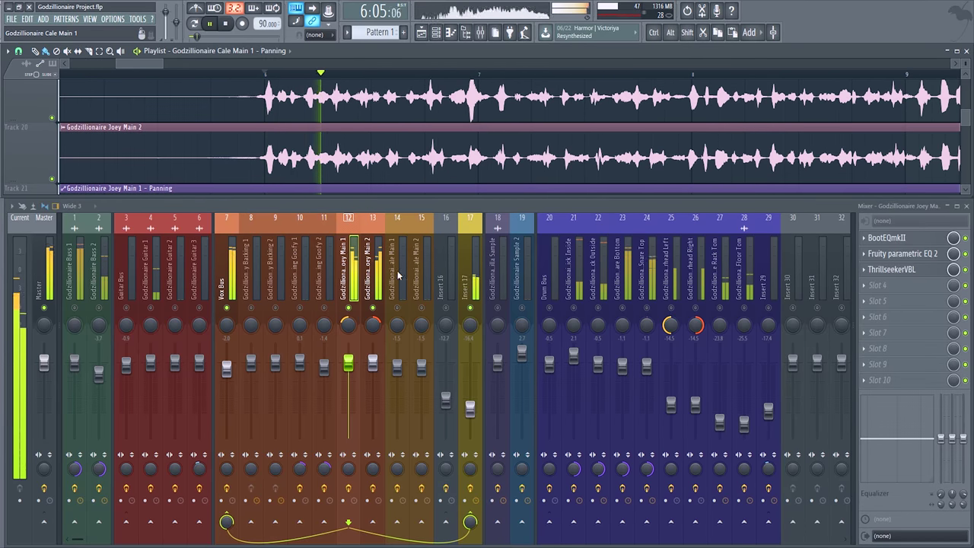
click(367, 294)
click(347, 293)
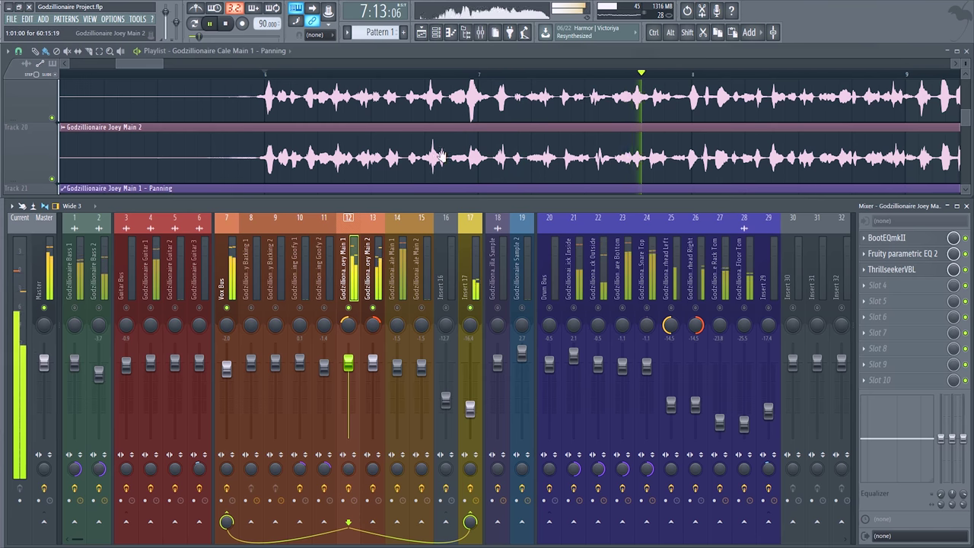
scroll(408, 178, down, 2)
key(space)
scroll(303, 95, up, 2)
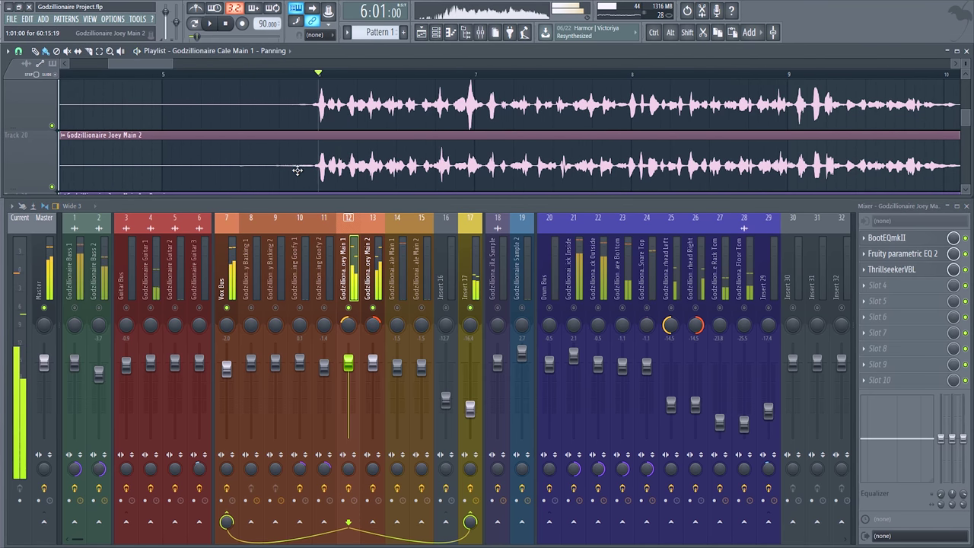
- Examine insert 12's BootEQmkII and watch its Fruity parametric EQ 2 spectrum during playback from 6:01:00
click(886, 238)
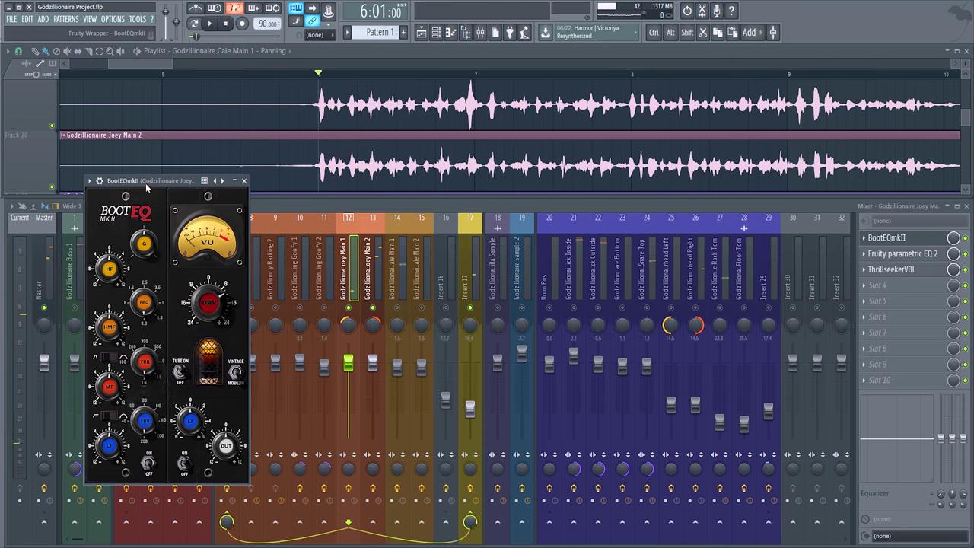
drag(161, 181, 126, 102)
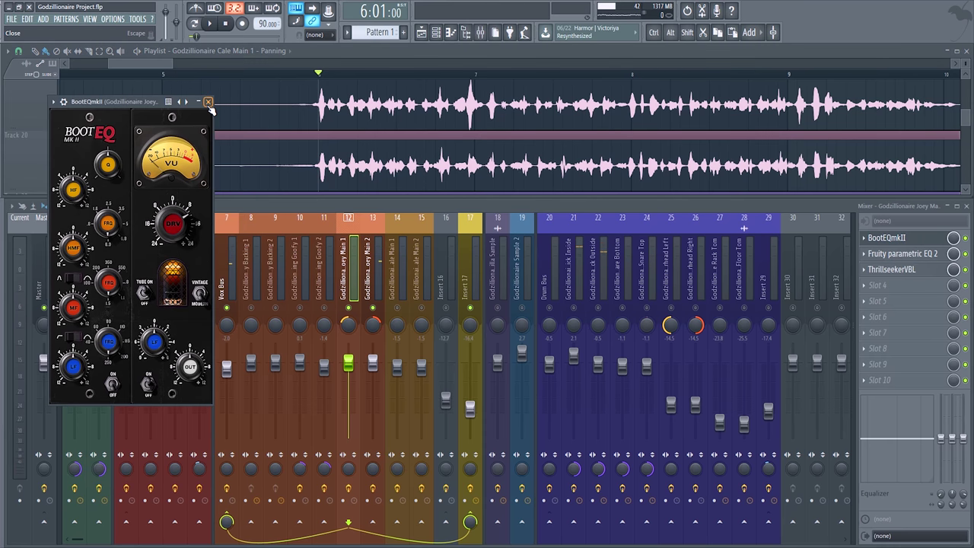
click(207, 101)
click(904, 253)
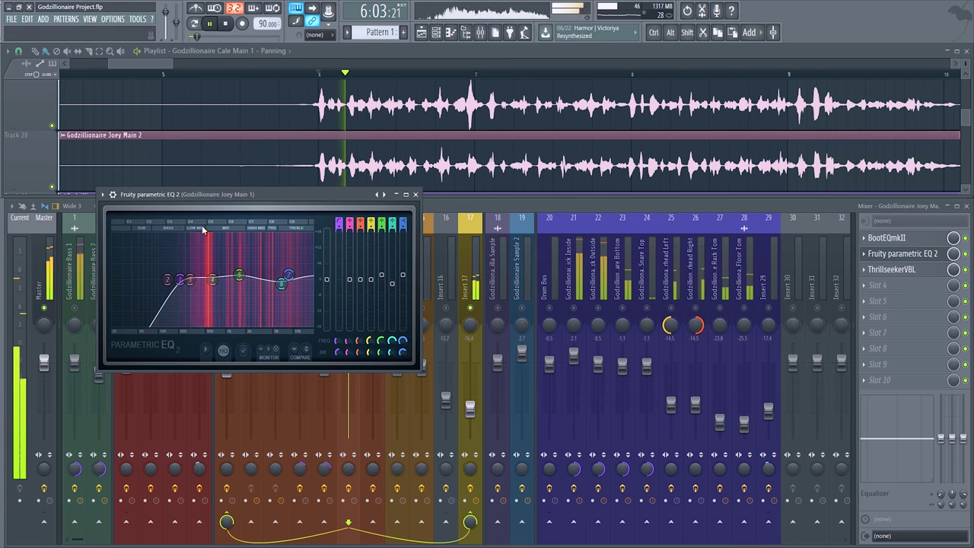
key(space)
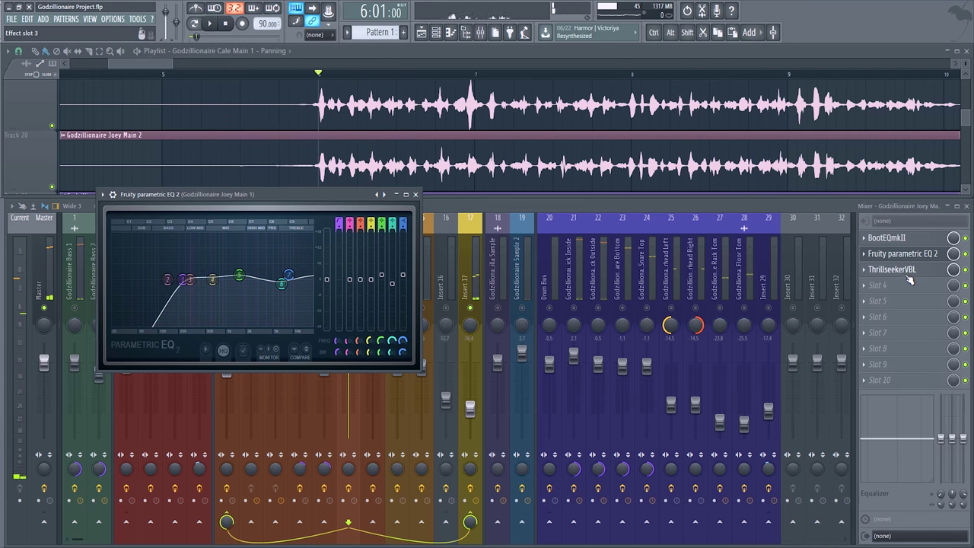
- Examine insert 12's ThrillseekerVBL, compare its effect chain with insert 13's, and close the open effect windows
click(906, 273)
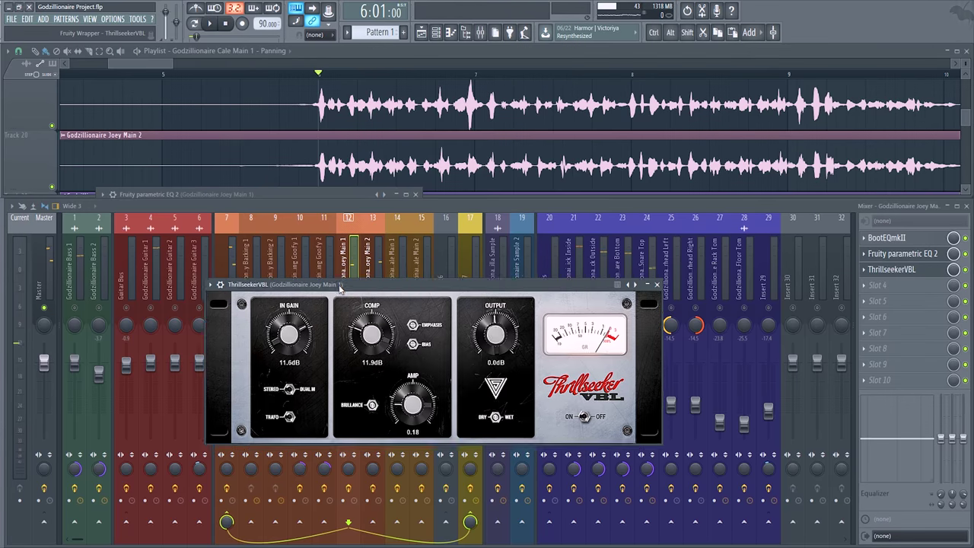
drag(344, 292, 195, 67)
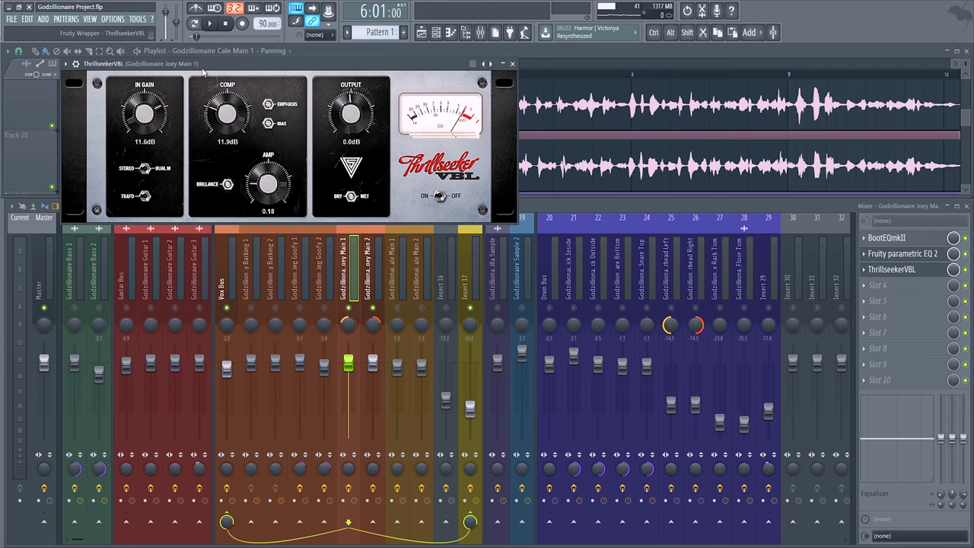
click(382, 283)
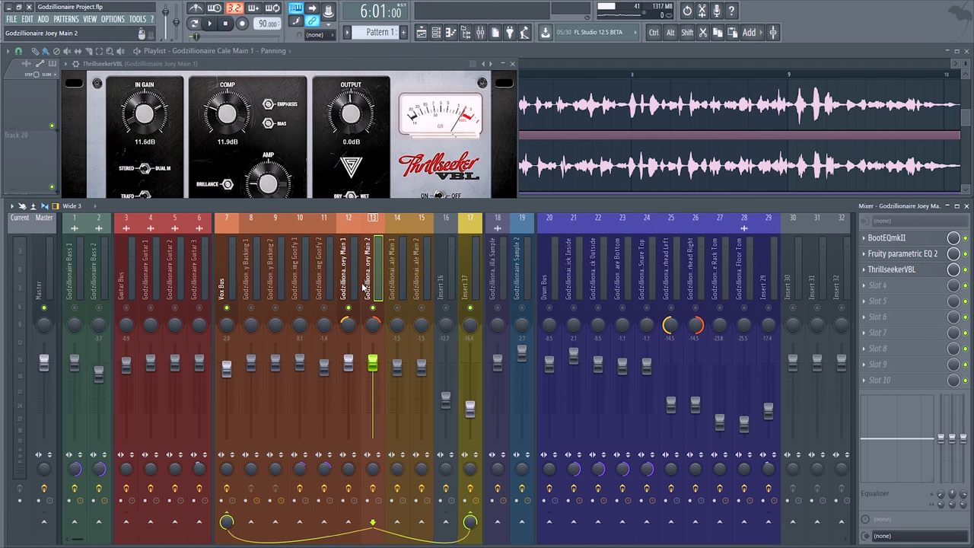
click(350, 283)
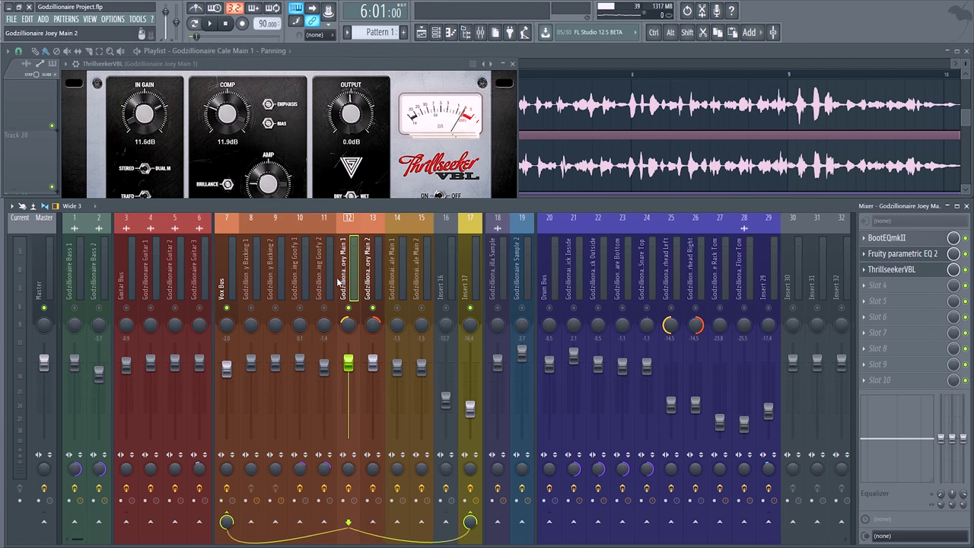
click(513, 64)
click(416, 195)
- Replay the vocals from 6:01:00 while toggling the effect slots to compare processed and bypassed sound on inserts 12 and 13
drag(348, 121, 329, 105)
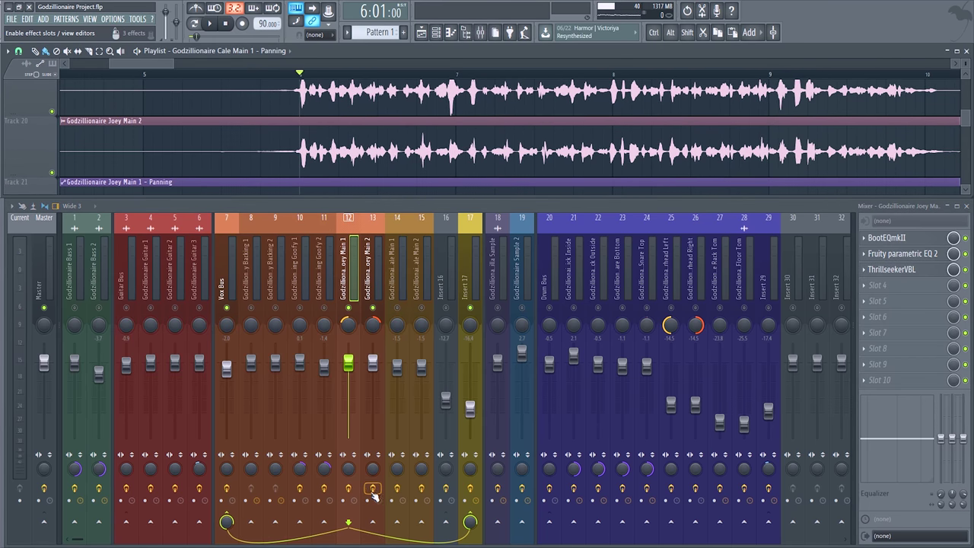
key(space)
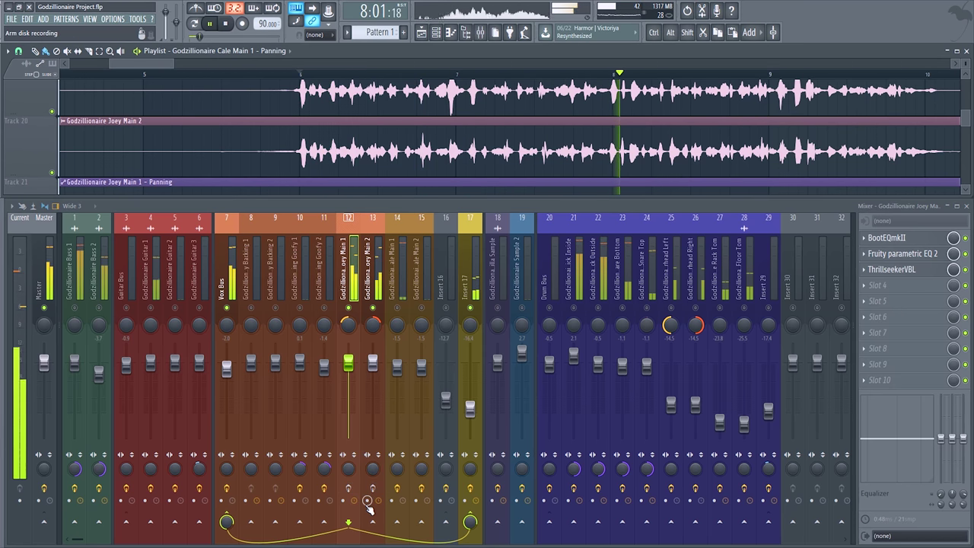
click(373, 490)
click(374, 490)
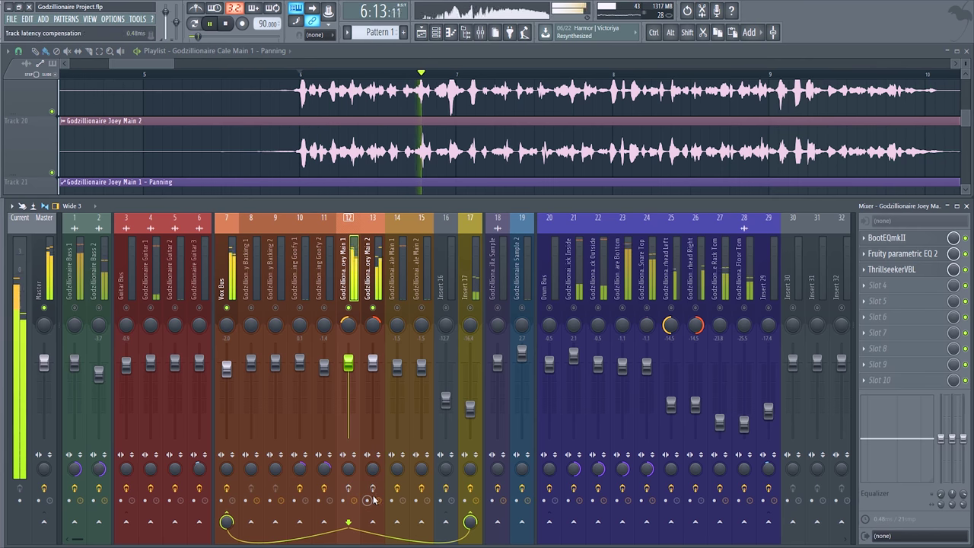
click(378, 277)
key(space)
- Locate the goofy backing vocals on tracks 17 and 18 and set the playhead to 14:13:00
drag(364, 149, 369, 167)
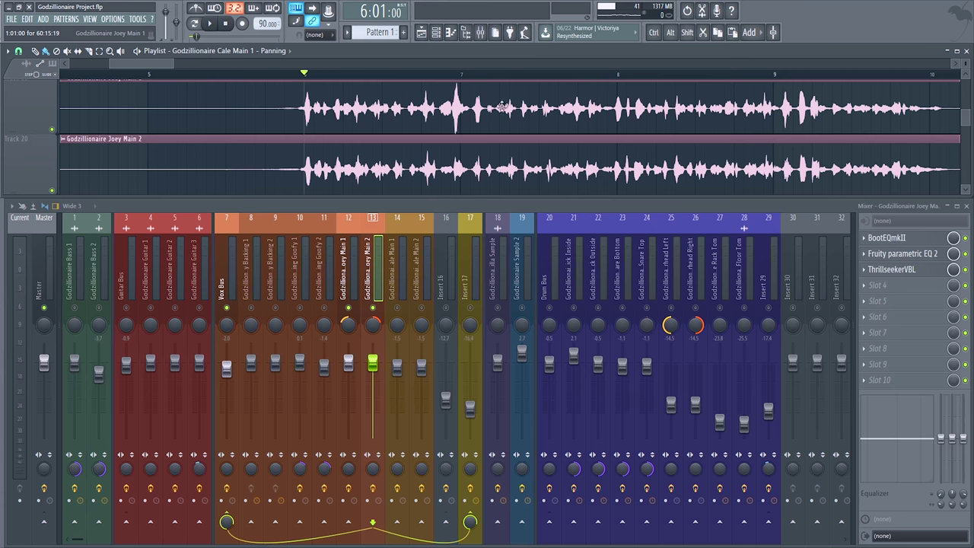
scroll(494, 114, down, 6)
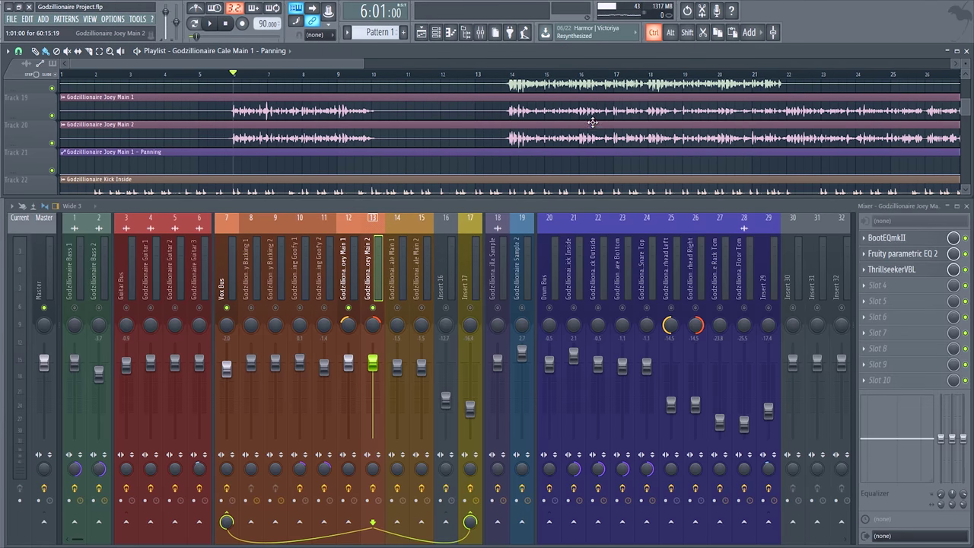
drag(568, 119, 522, 164)
click(474, 73)
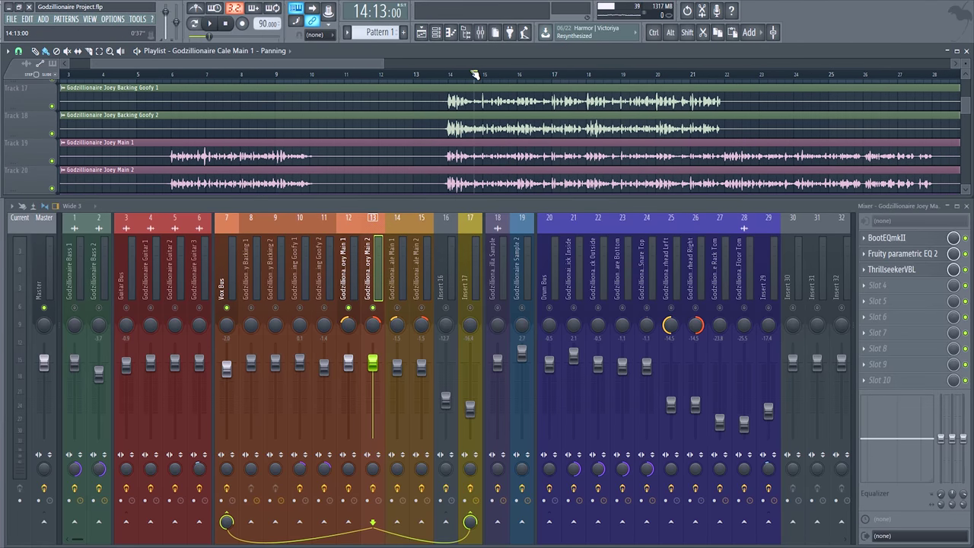
scroll(500, 124, down, 3)
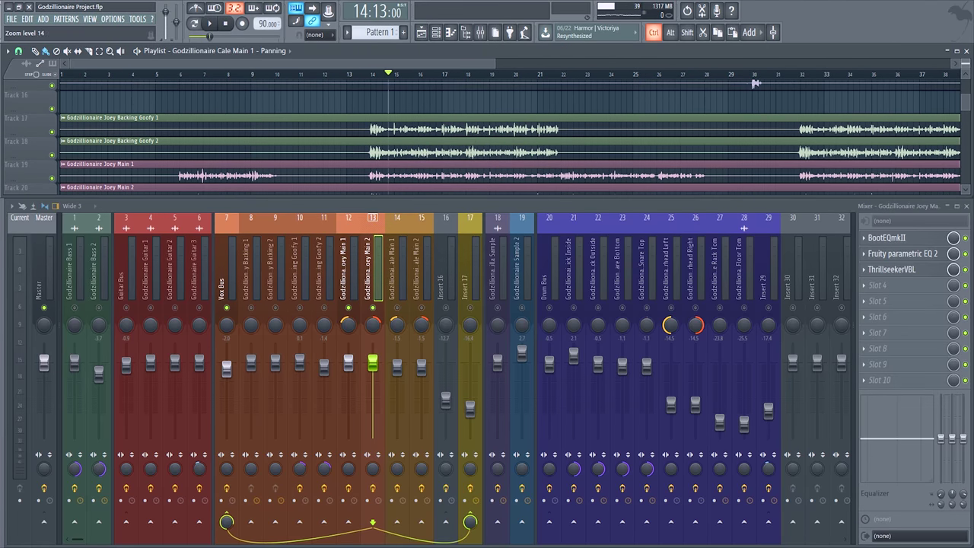
- Audition inserts 14 and 15 in place of the main vocals on inserts 12 and 13 from 14:13:00
key(ctrl)
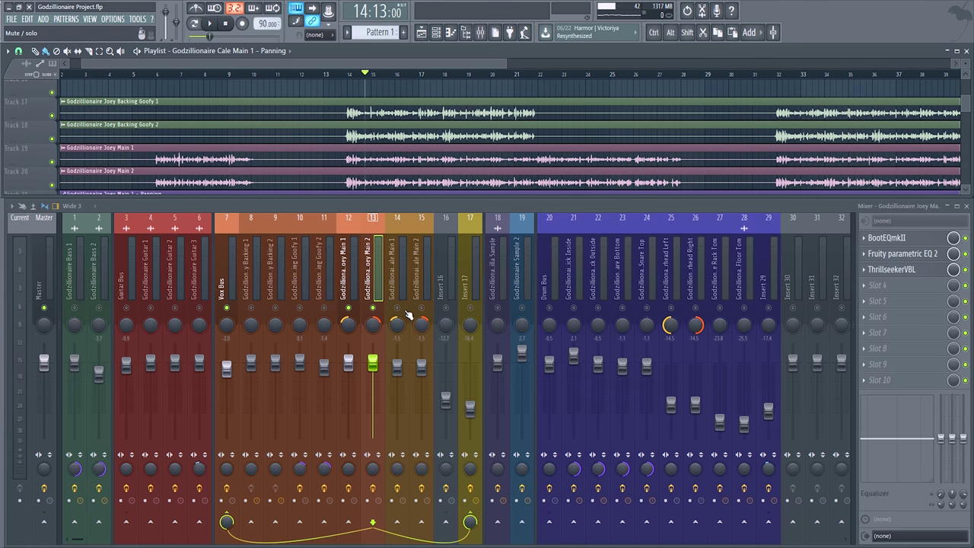
ctrl+click(421, 309)
click(397, 308)
key(space)
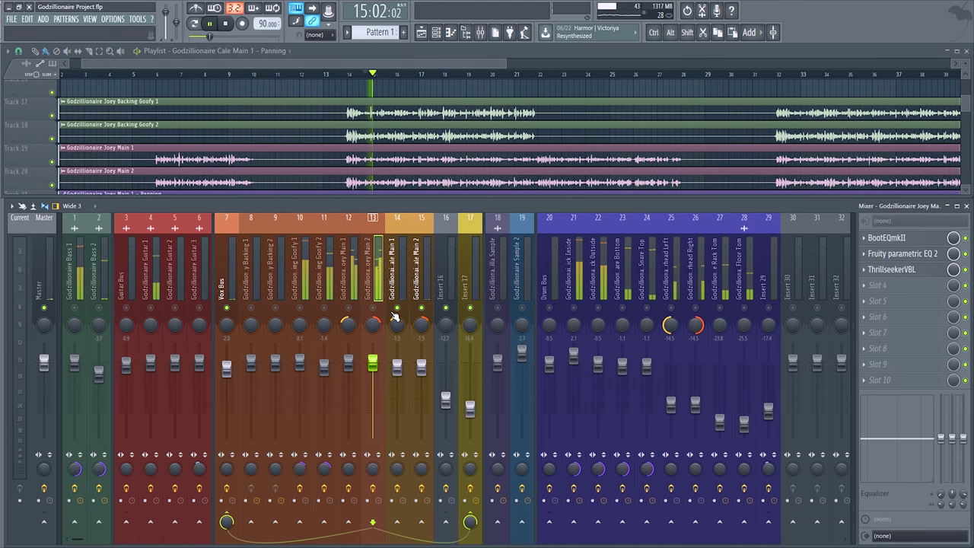
click(397, 309)
key(space)
click(420, 308)
key(space)
- Isolate the goofy backing vocals on inserts 10 and 11 during playback and return to 14:13:00
click(347, 308)
click(324, 308)
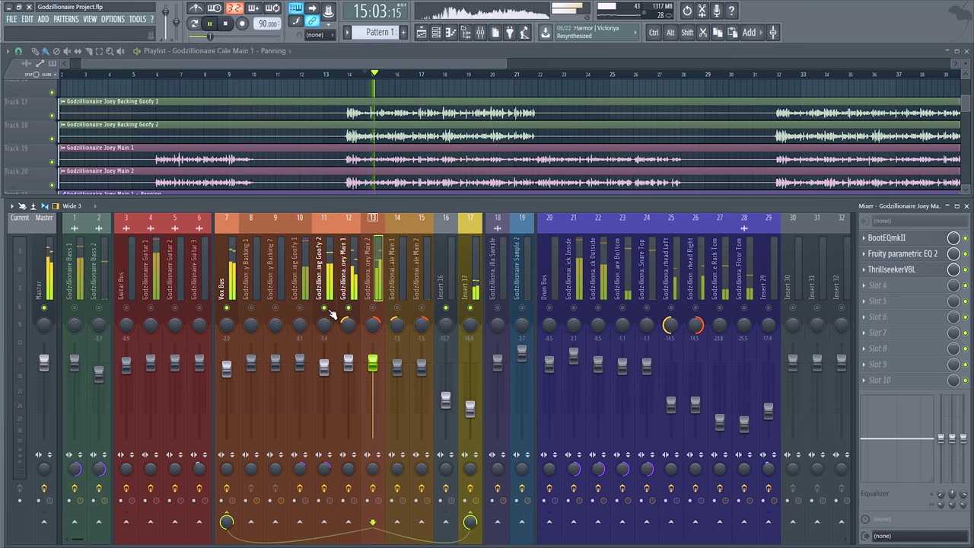
click(348, 309)
click(300, 307)
scroll(357, 151, up, 5)
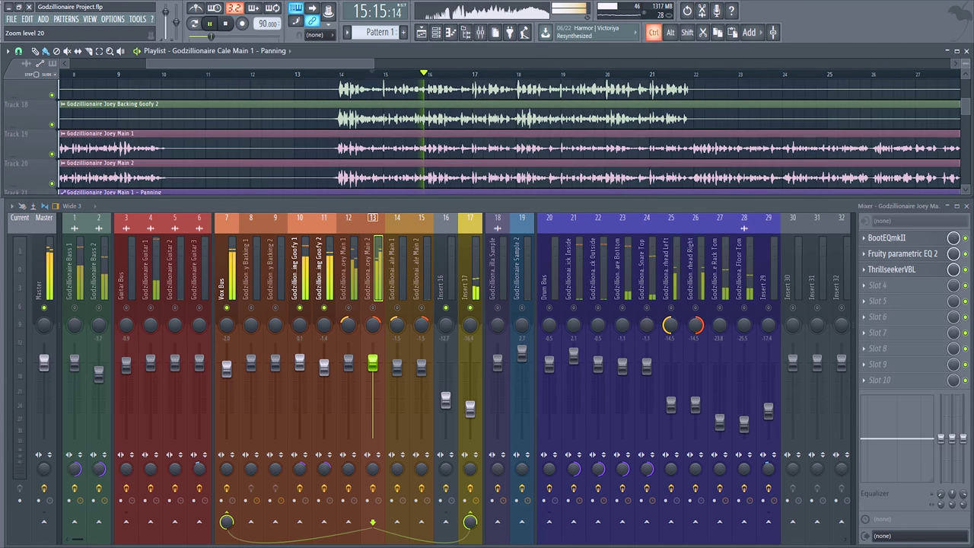
key(space)
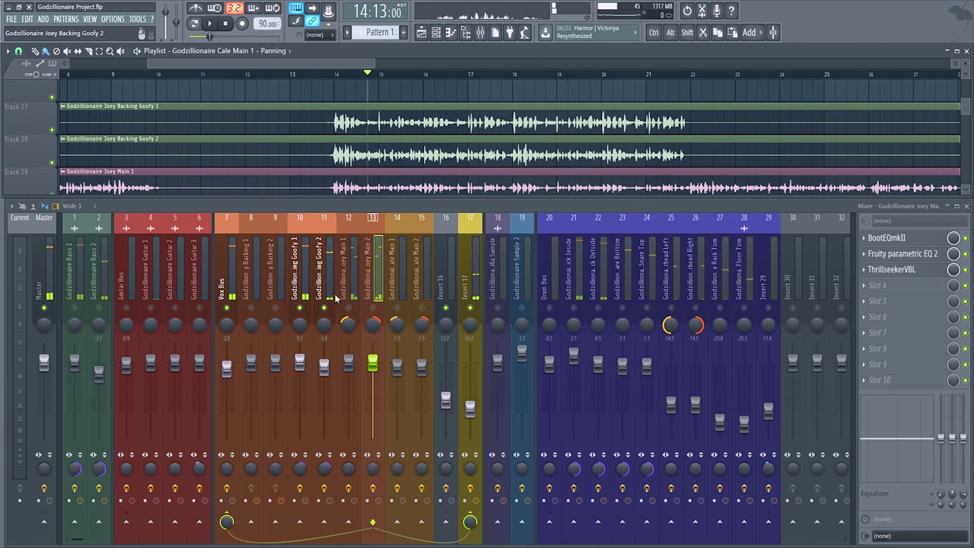
- Play insert 11 on its own from 14:13:00 and examine its BootEQmkII and Fruity parametric EQ 2
click(282, 264)
click(303, 270)
click(331, 304)
key(space)
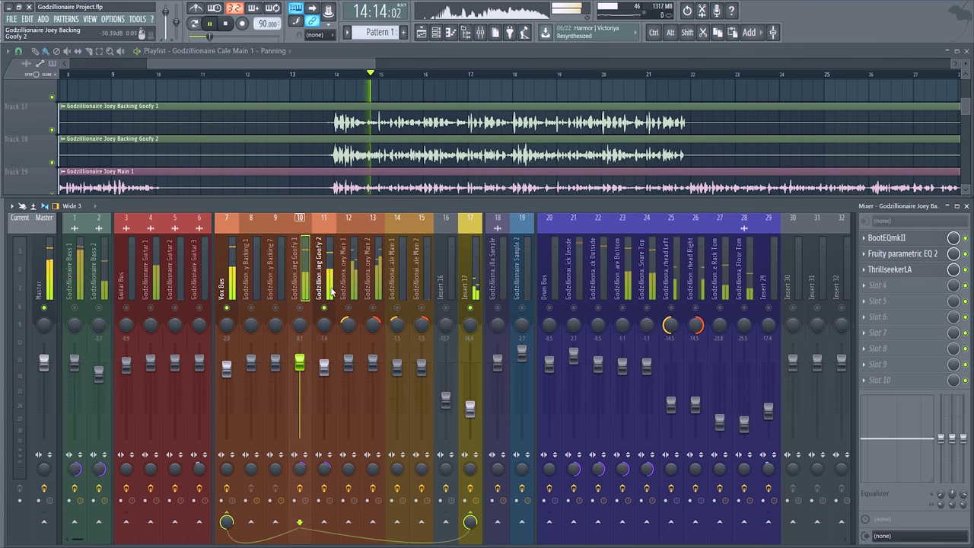
click(923, 238)
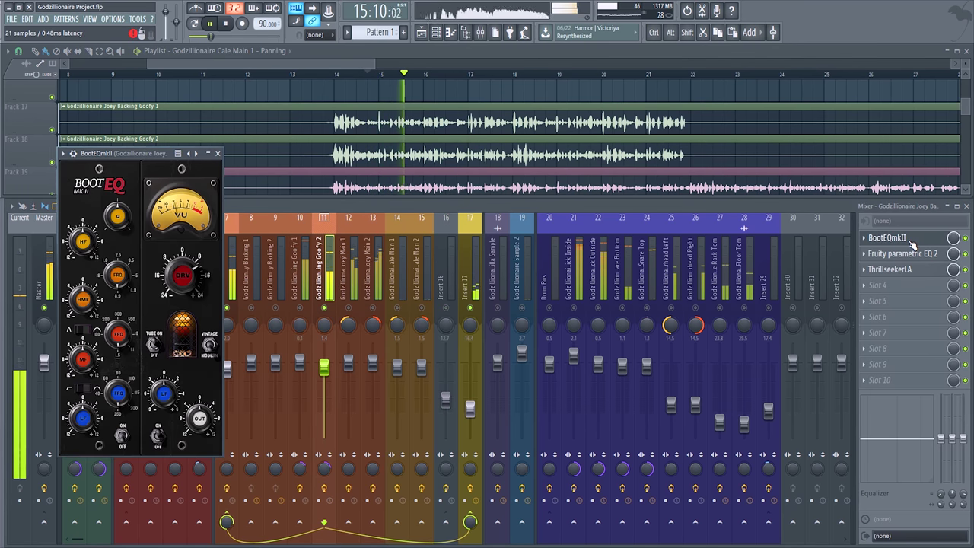
click(905, 255)
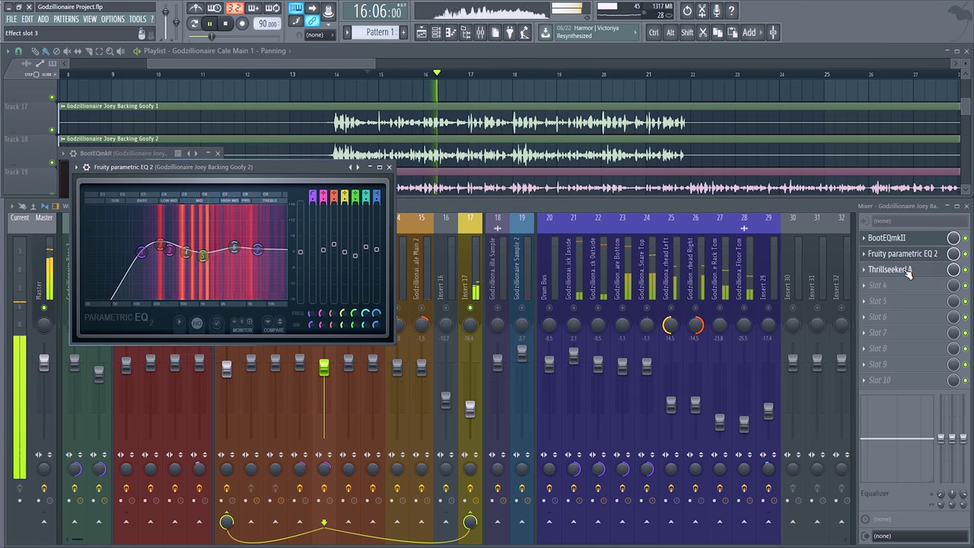
key(space)
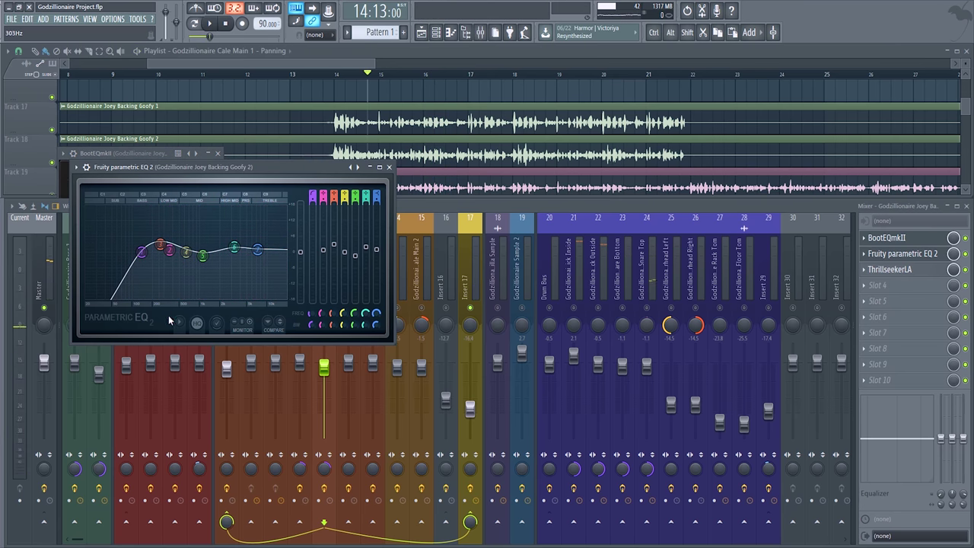
click(388, 167)
click(218, 154)
- Play insert 10 on its own from 14:13:00 while watching its Fruity parametric EQ 2 spectrum
click(306, 305)
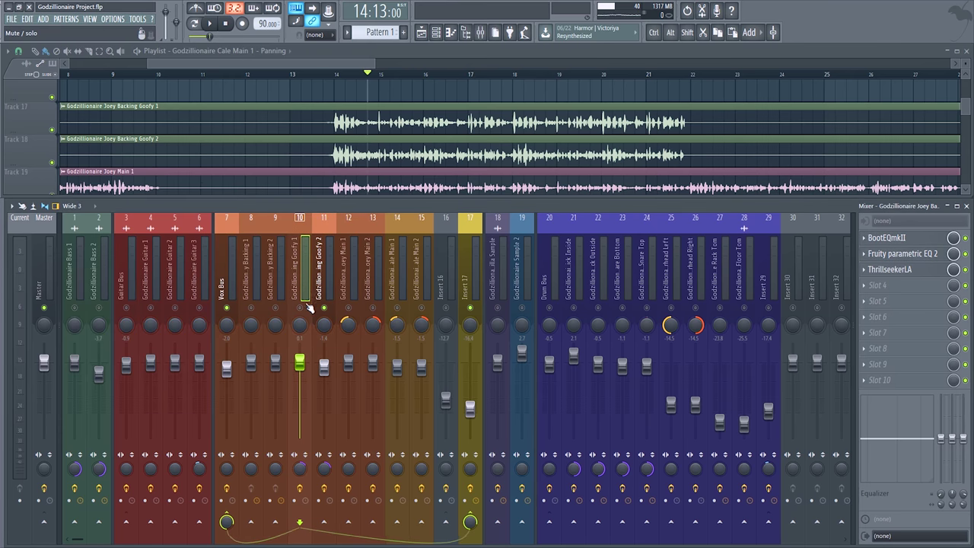
key(space)
click(903, 253)
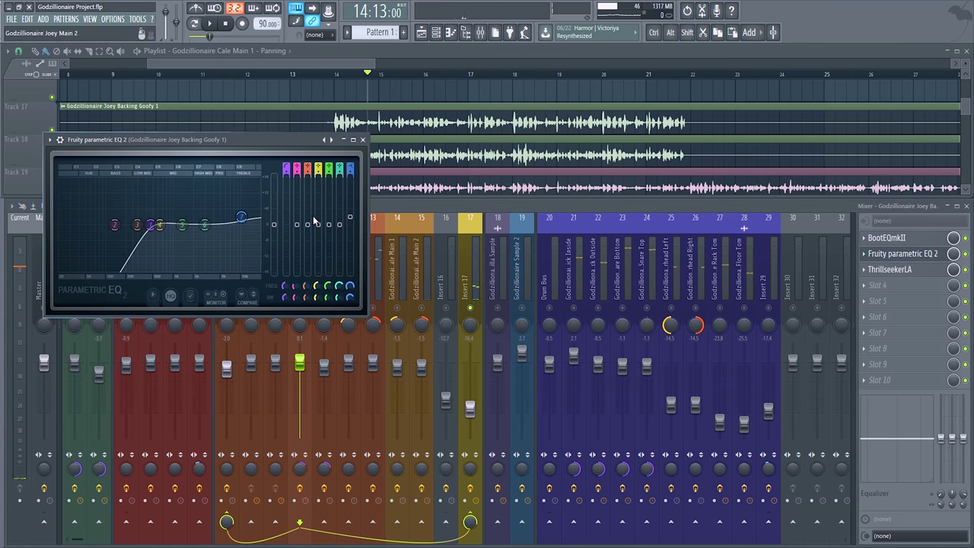
drag(225, 147, 226, 140)
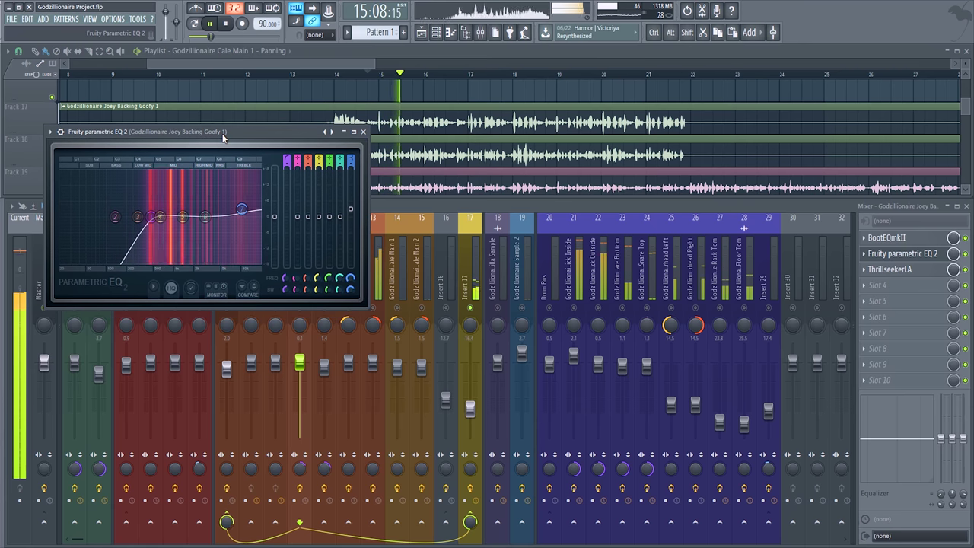
key(space)
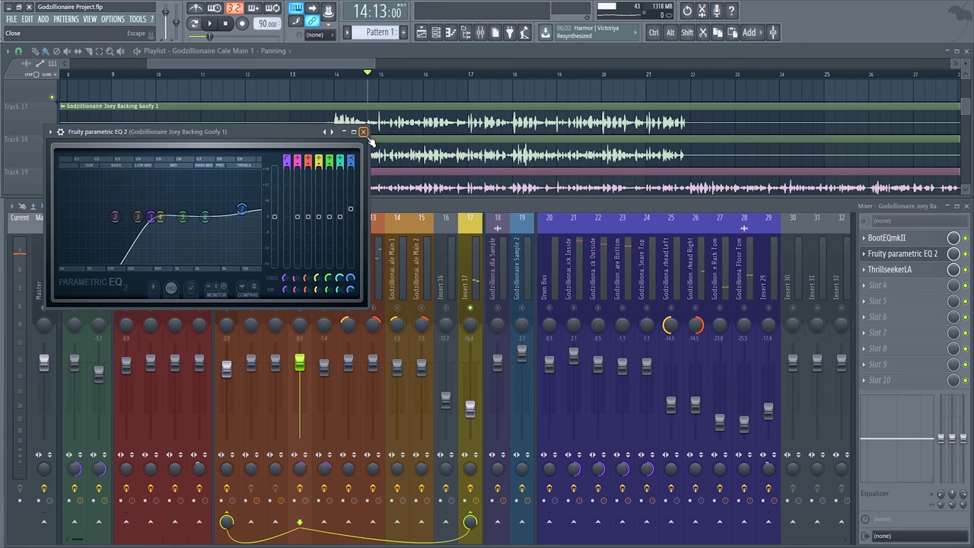
click(364, 131)
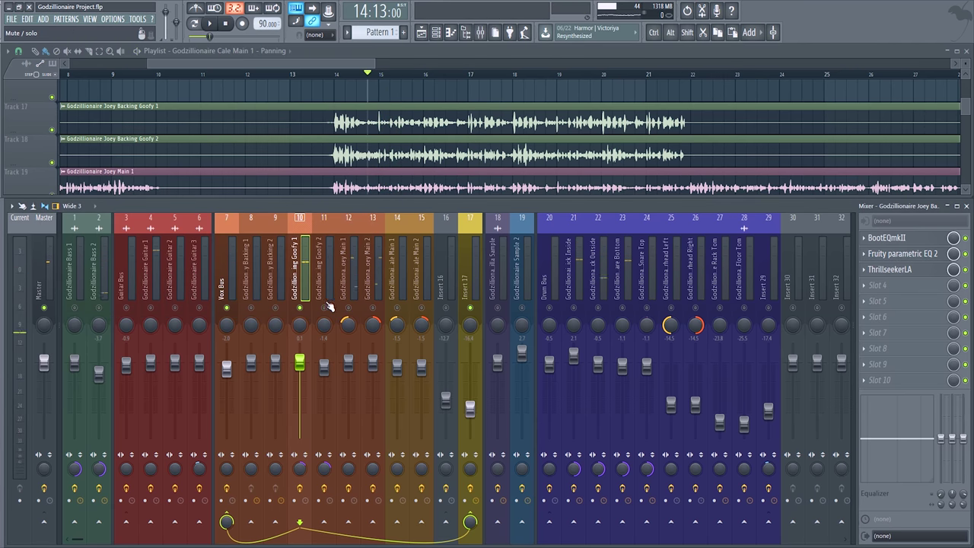
- Examine insert 10's Fruity parametric EQ 2 and ThrillseekerLA, check insert 11's effect chain, and close the effect windows
click(902, 253)
click(314, 367)
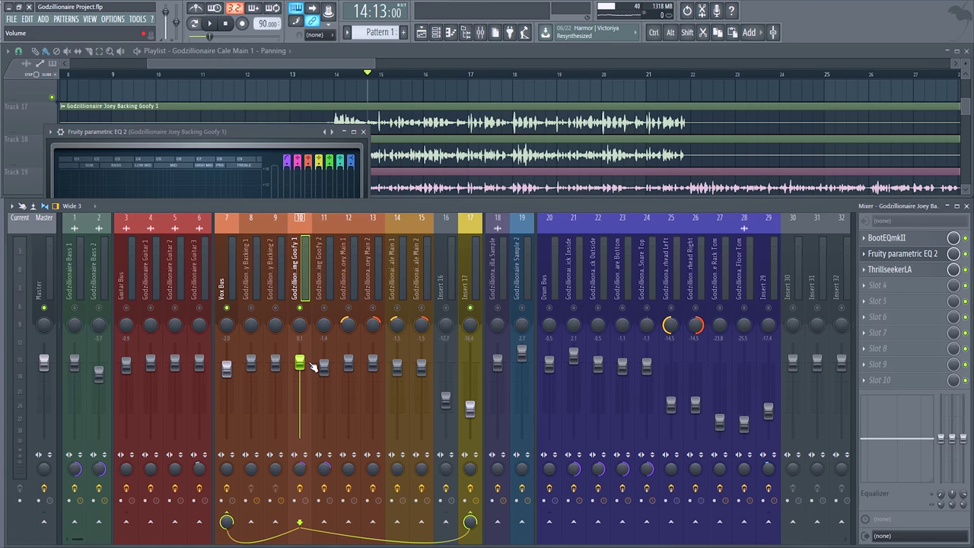
click(906, 269)
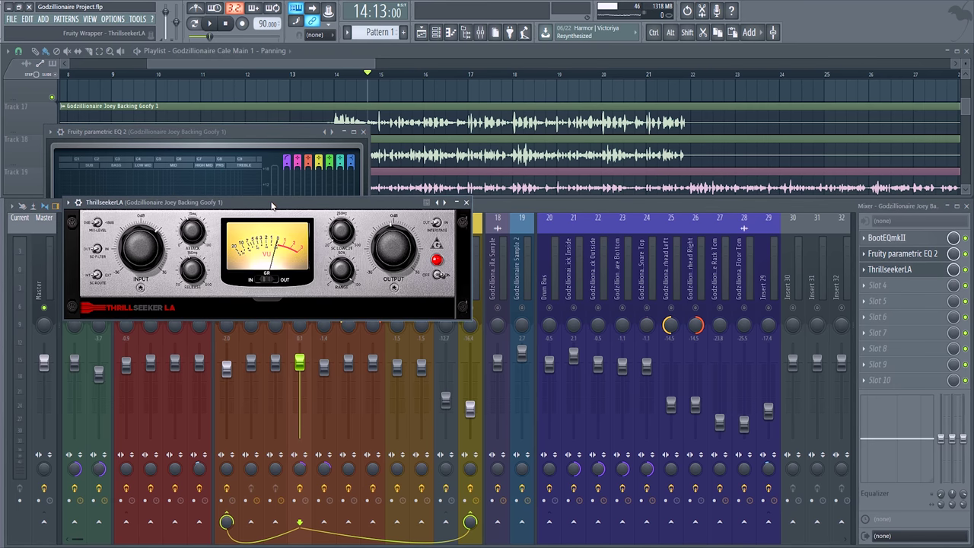
click(327, 295)
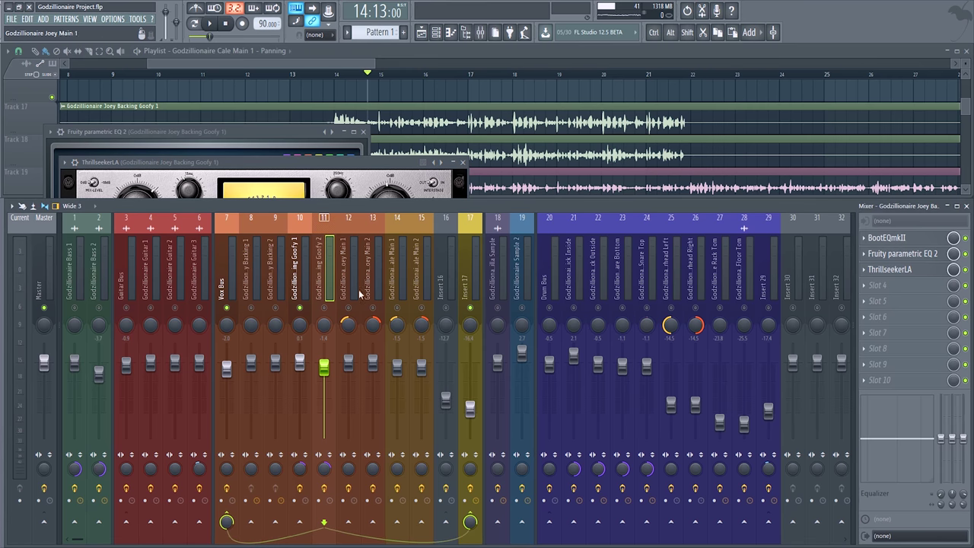
click(944, 269)
click(488, 180)
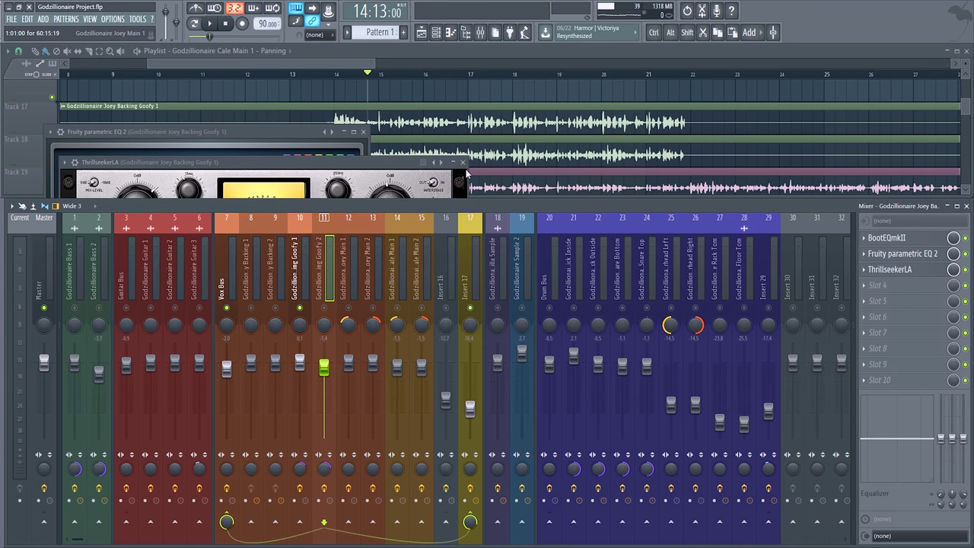
click(462, 162)
click(363, 132)
- Audition the goofy backing vocals on inserts 10 and 11 alone and with main-vocal inserts 12 and 13 from 14:13:00
key(space)
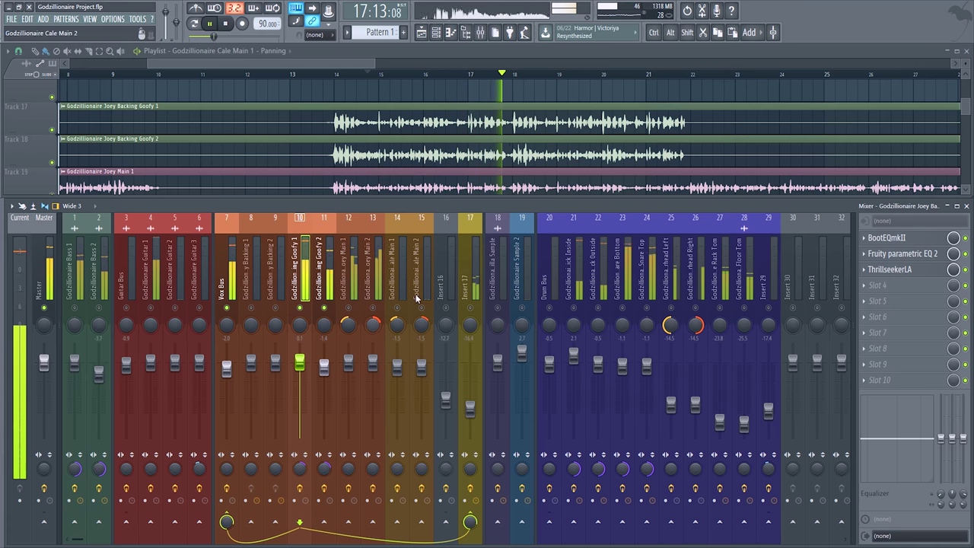
key(space)
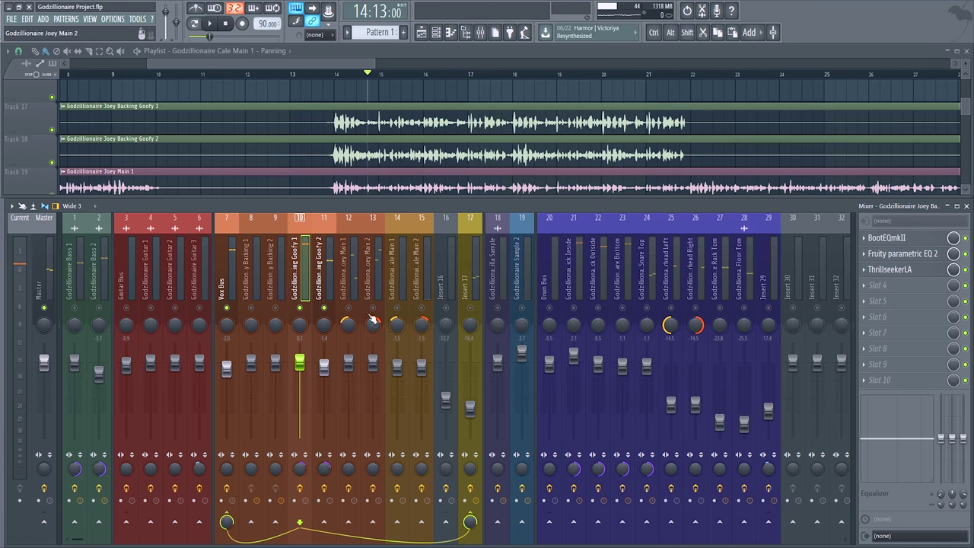
click(349, 308)
click(372, 308)
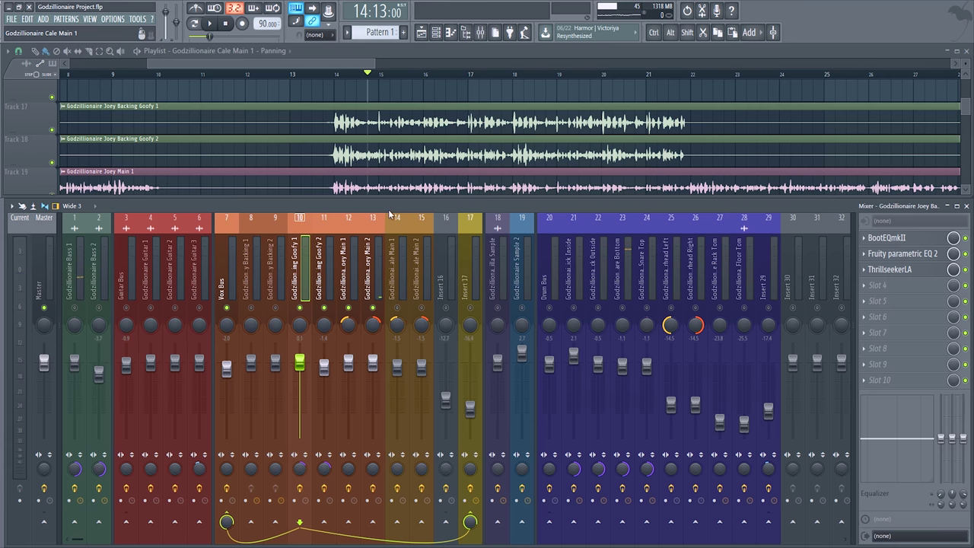
key(space)
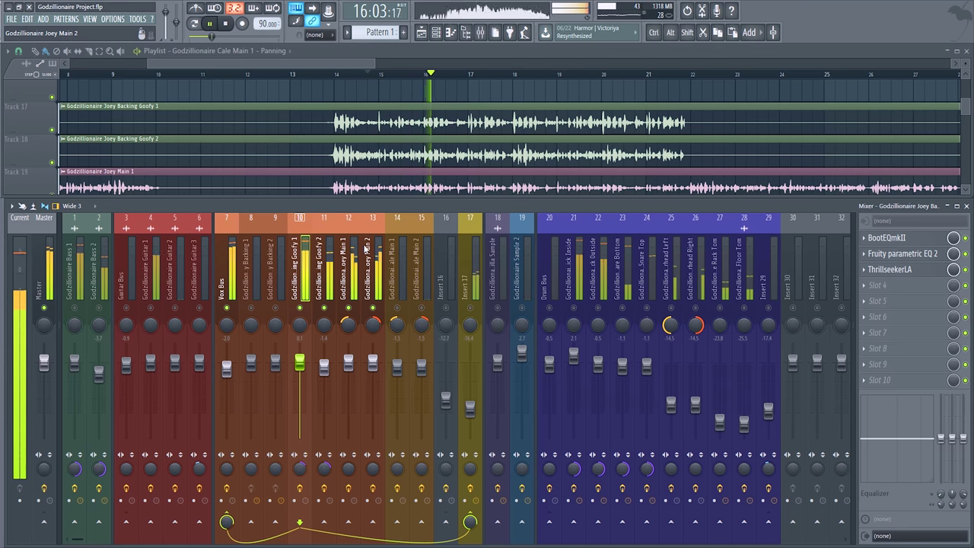
key(space)
- Isolate the backing vocals on inserts 8 and 9, silencing the goofy backing and main vocals
scroll(336, 137, down, 3)
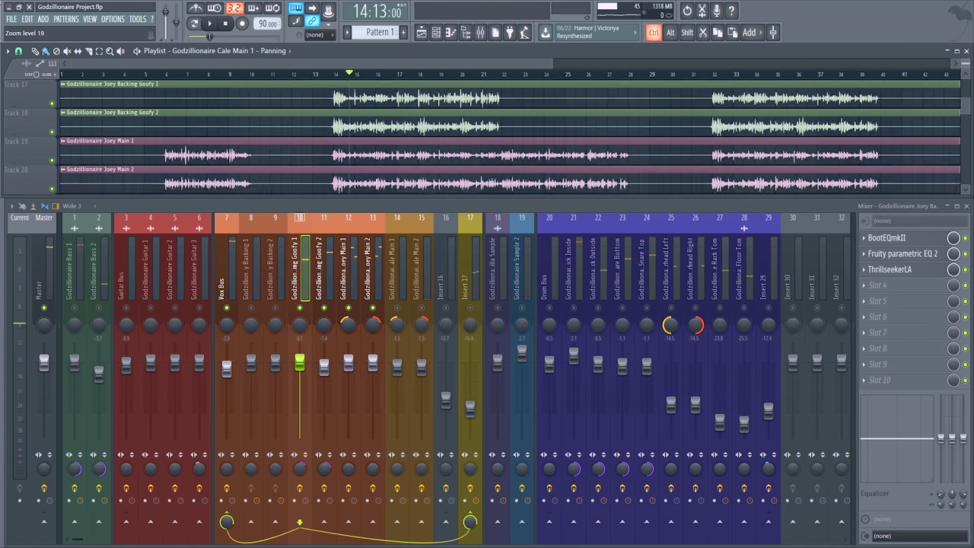
scroll(447, 135, down, 4)
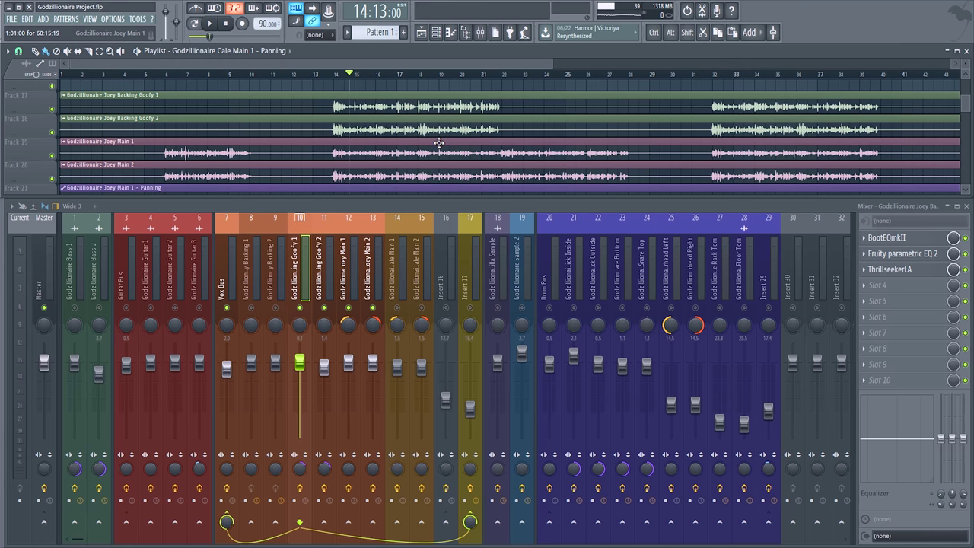
scroll(439, 152, down, 3)
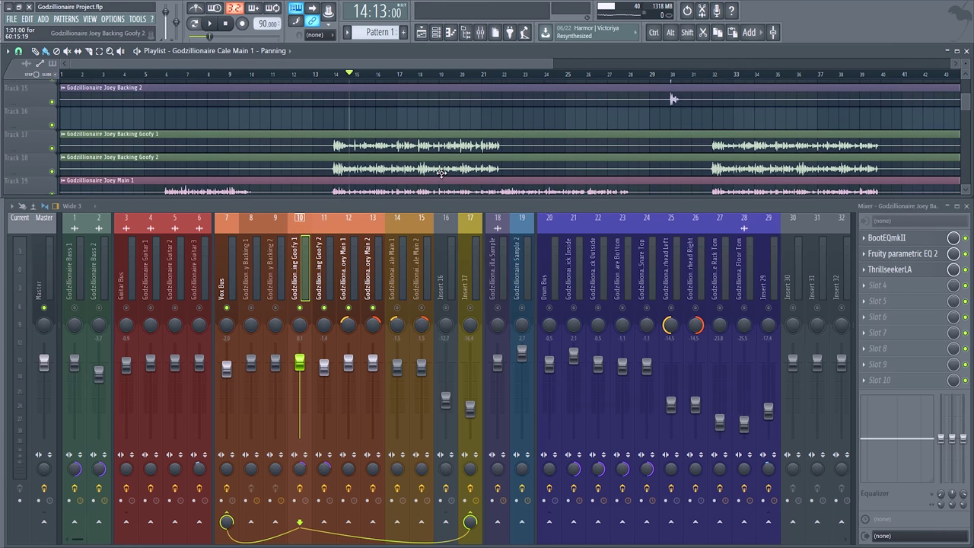
scroll(433, 136, up, 3)
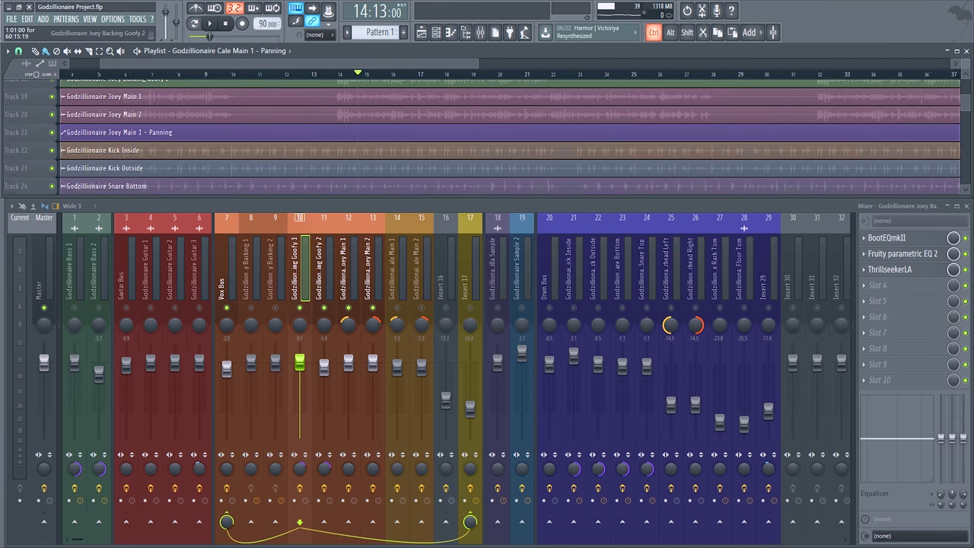
scroll(432, 135, down, 3)
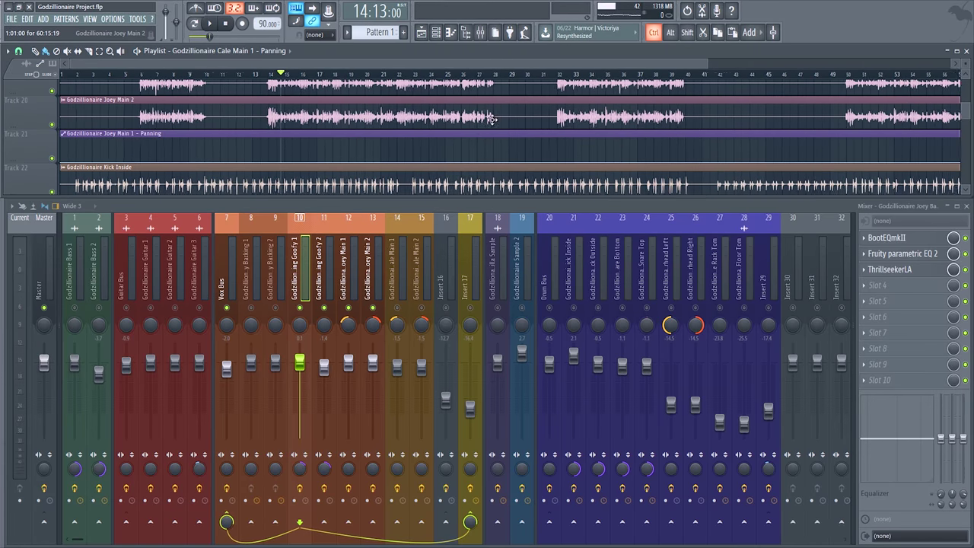
right_click(274, 307)
right_click(251, 307)
click(275, 307)
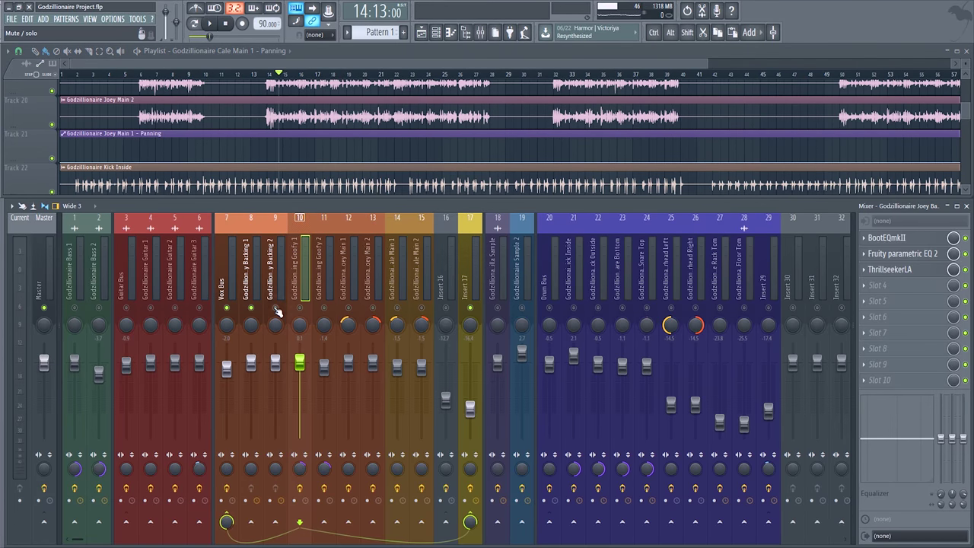
- Set the playhead to 30:01:00 at the short backing vocal clips on tracks 14 and 15 and play them
scroll(391, 119, down, 3)
scroll(413, 152, up, 7)
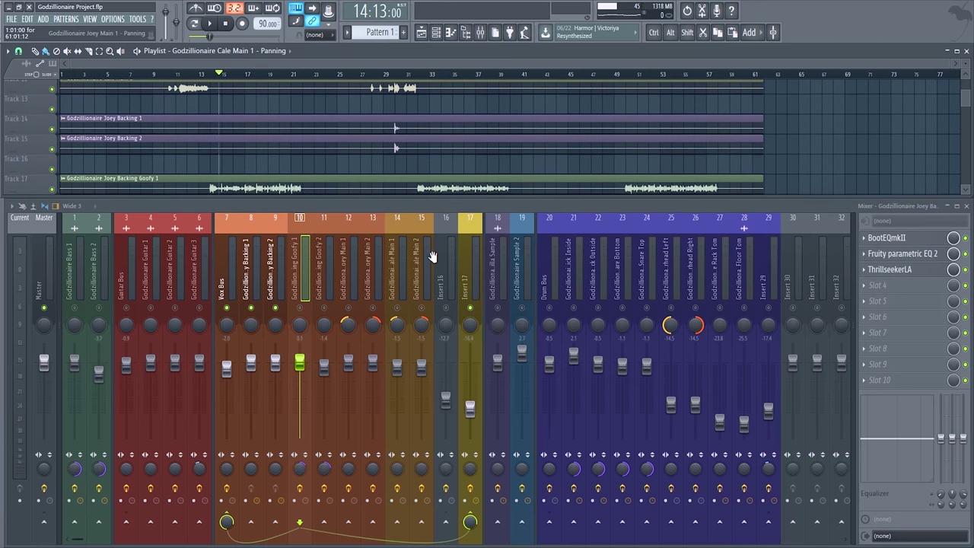
scroll(402, 134, up, 4)
scroll(423, 116, up, 6)
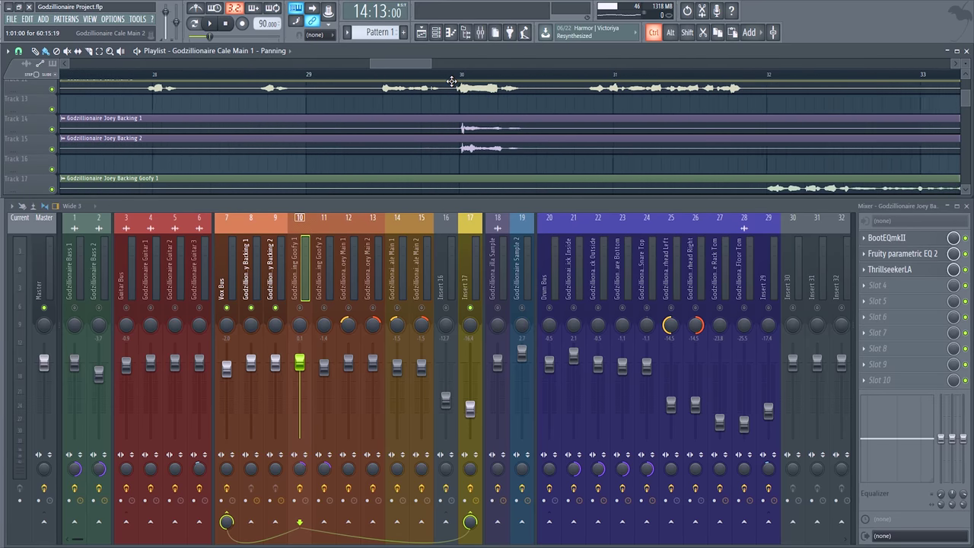
click(462, 74)
key(space)
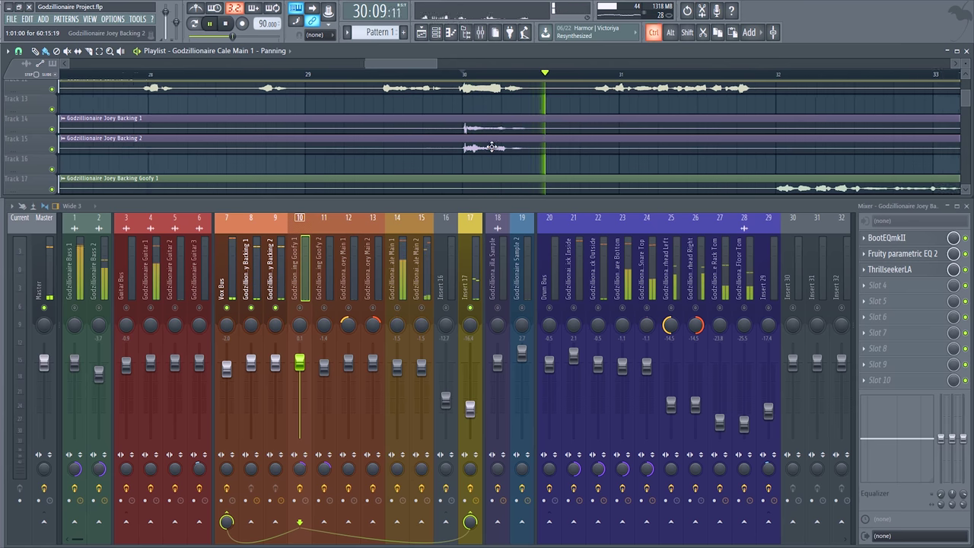
- Replay the backing vocals from 30:01:00 and add Fruity parametric EQ 2 to insert 9's first effect slot
scroll(467, 148, down, 9)
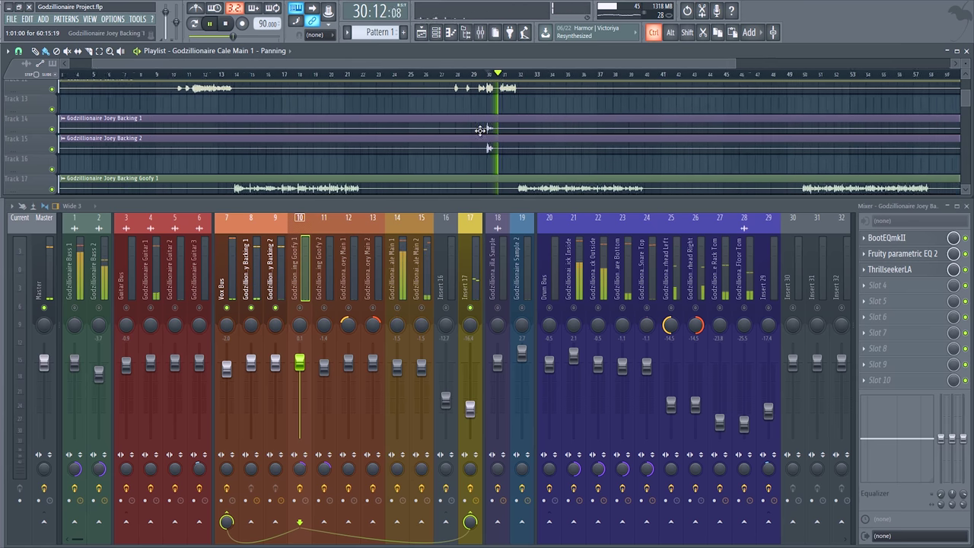
click(270, 272)
click(260, 270)
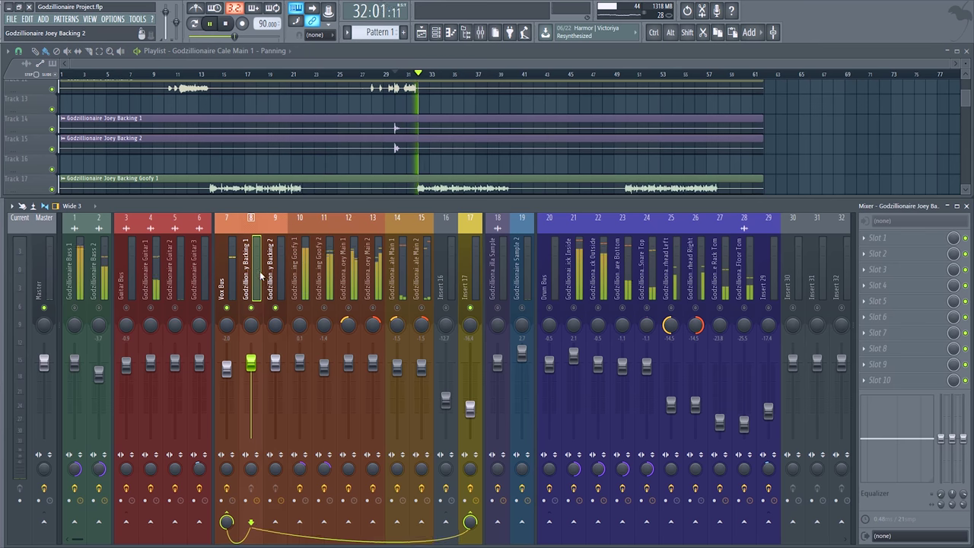
click(272, 275)
key(space)
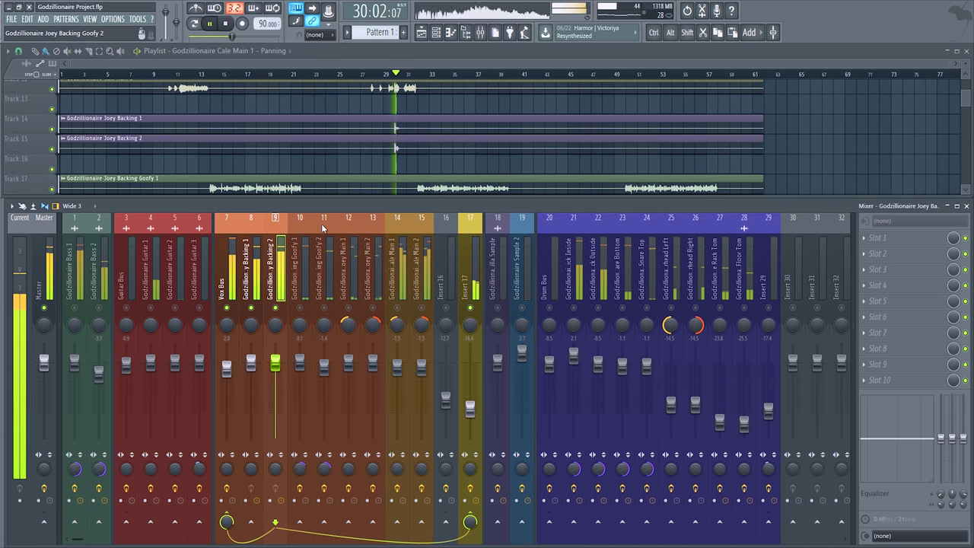
click(750, 395)
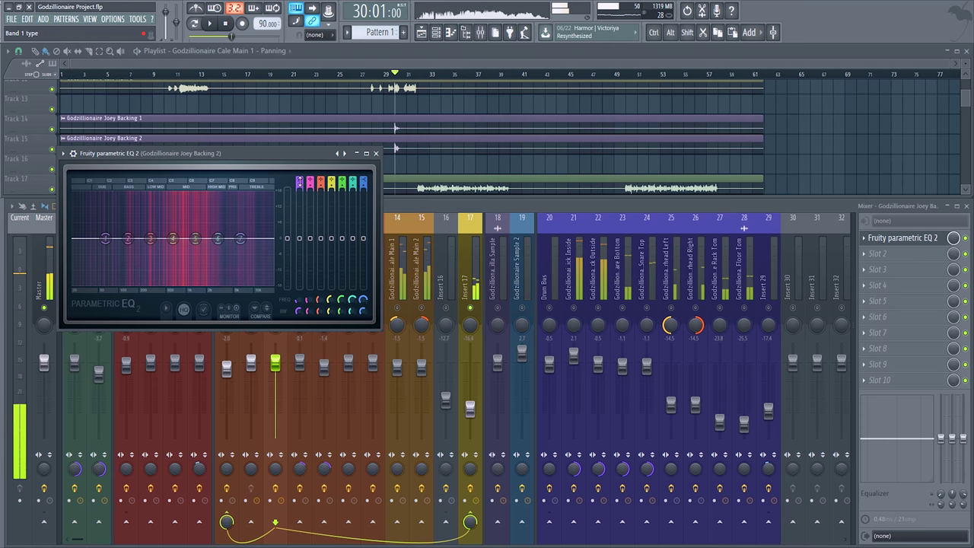
- Set band 1 of insert 9's Fruity parametric EQ 2 to a high-pass filter and audition the backing vocals
drag(299, 182, 299, 199)
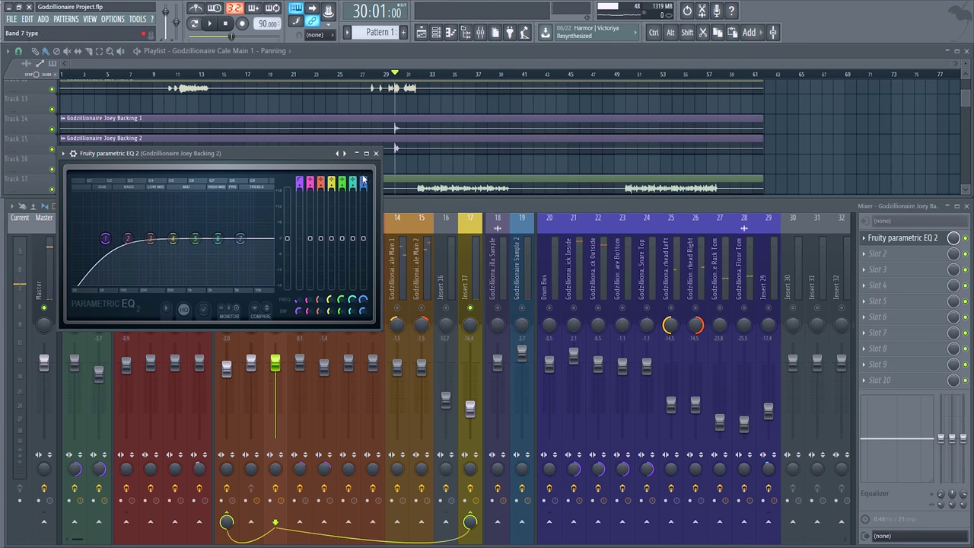
click(376, 153)
key(space)
key(space)
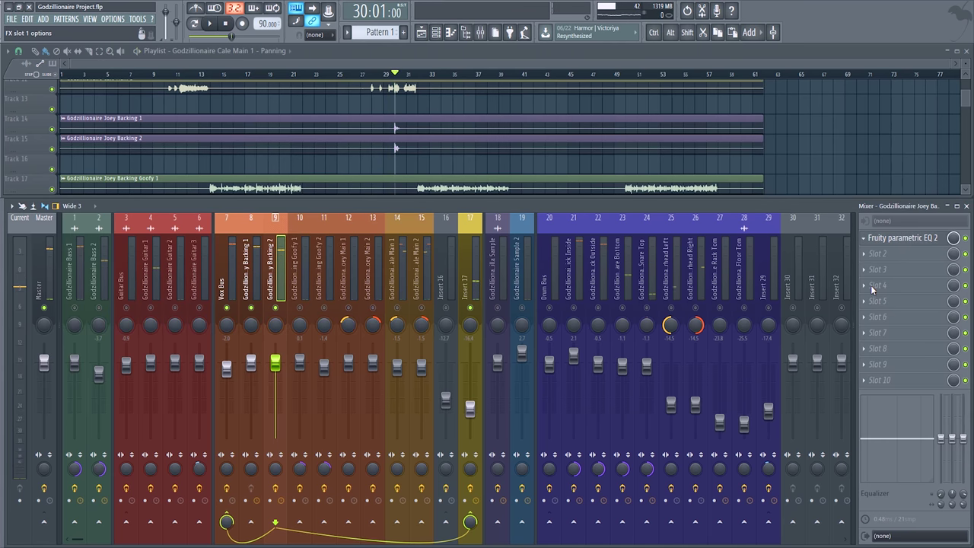
- Examine insert 8's Fruity parametric EQ 2 during playback and replay the backing vocals from 30:01:00
key(space)
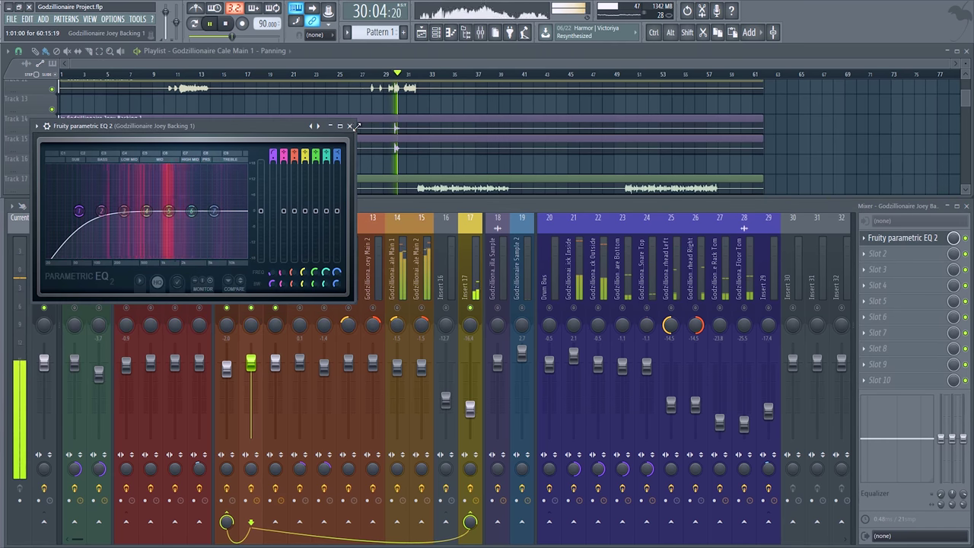
key(Escape)
key(space)
scroll(327, 292, down, 7)
scroll(305, 299, up, 6)
key(space)
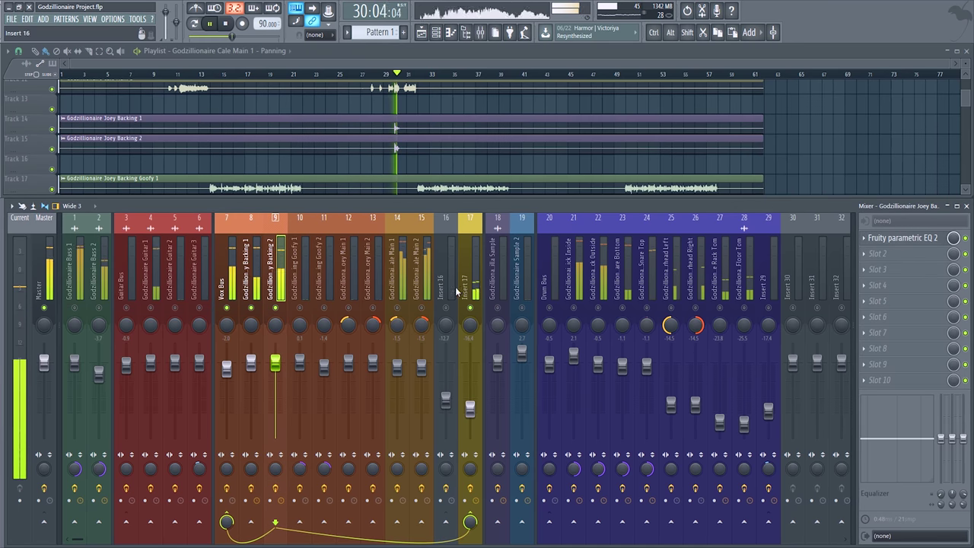
key(space)
- Examine the epicVerb and Fruity parametric EQ 2 settings on the vocal reverb send, insert 17
scroll(327, 147, down, 5)
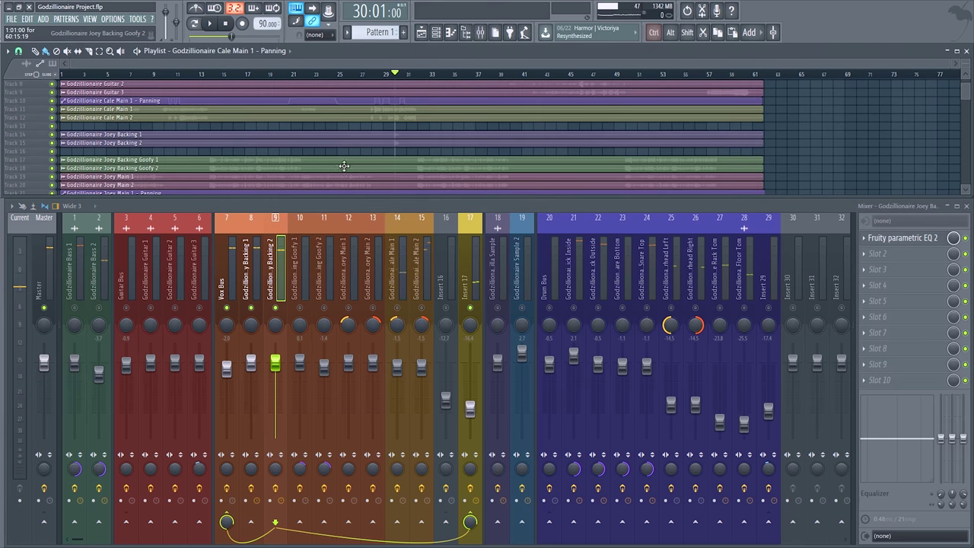
scroll(490, 165, up, 2)
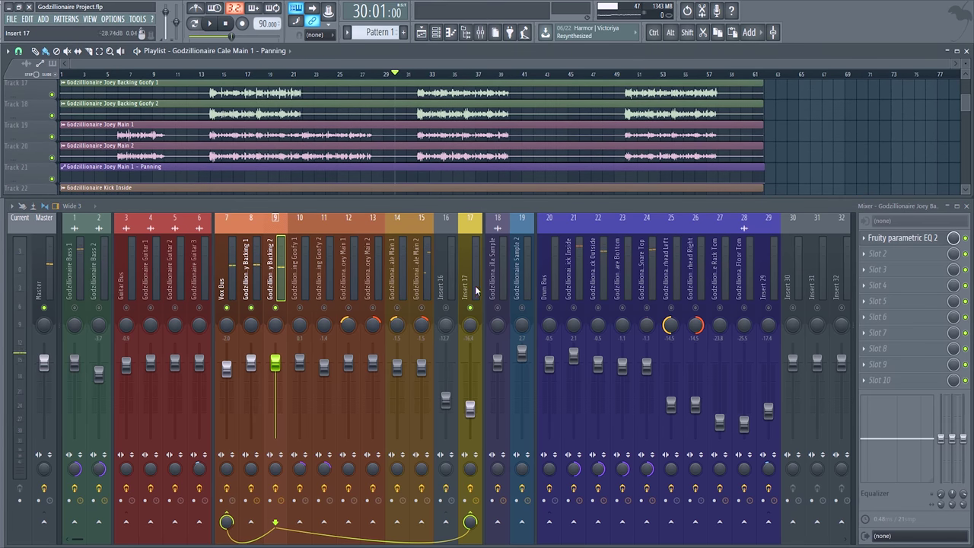
click(452, 271)
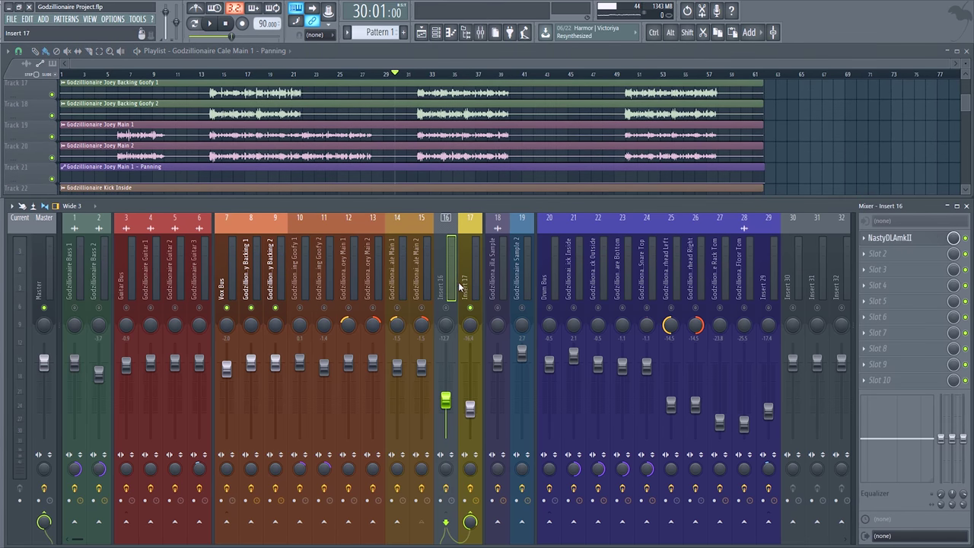
click(470, 278)
click(898, 238)
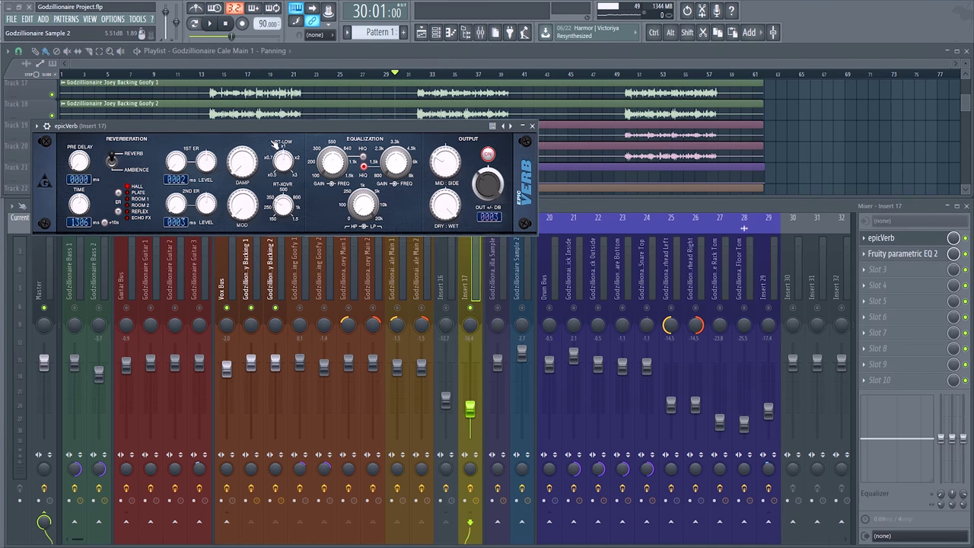
drag(321, 147, 353, 226)
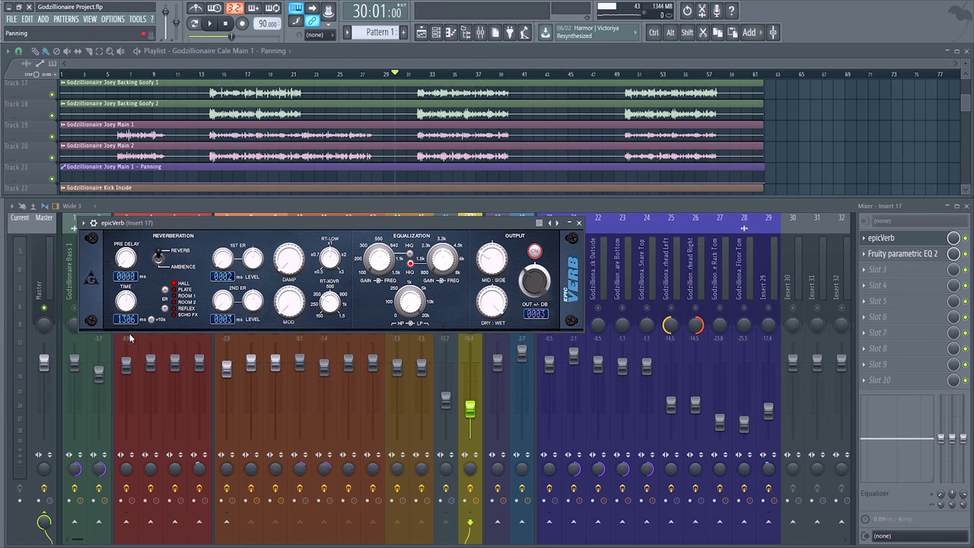
click(898, 255)
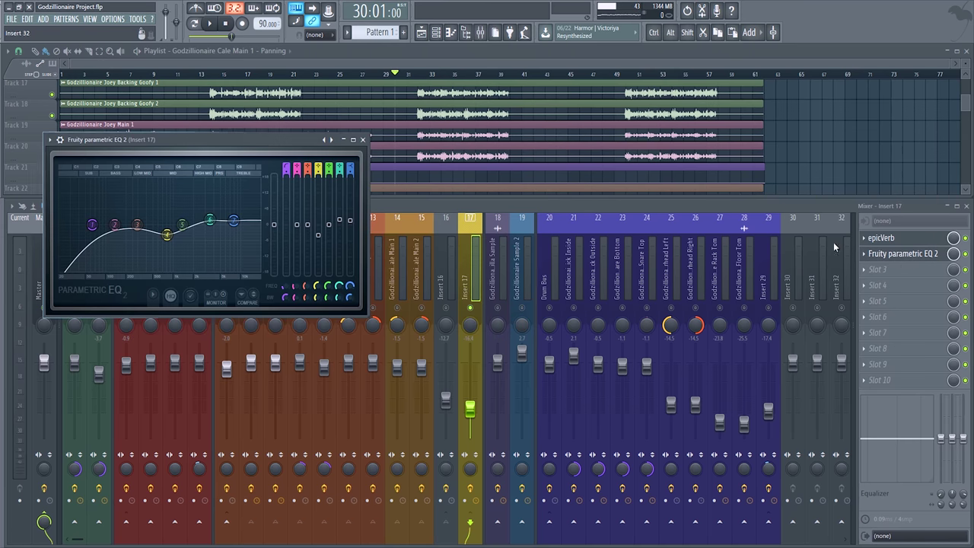
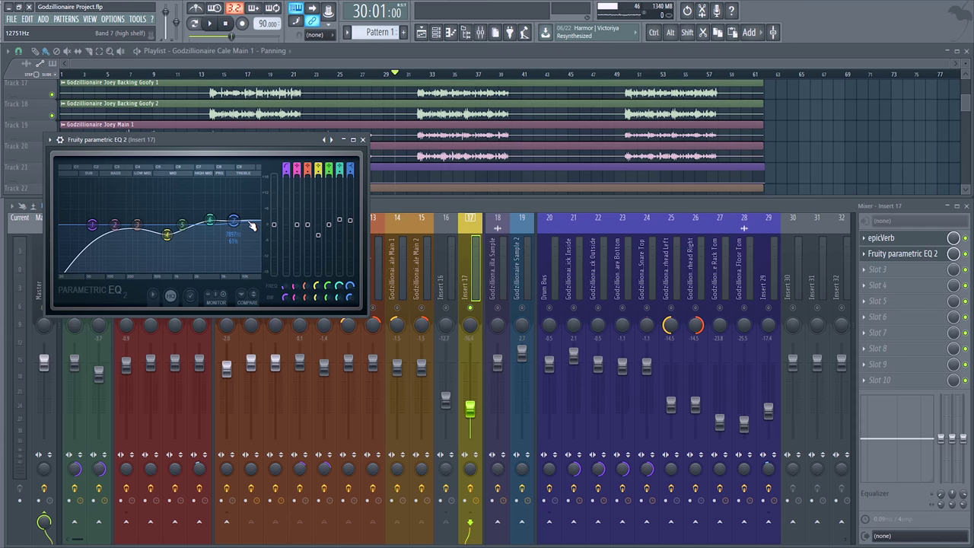
- Examine insert 29's Fruity parametric EQ 2 for comparison, and close the open effect windows of inserts 29 and 17
click(770, 278)
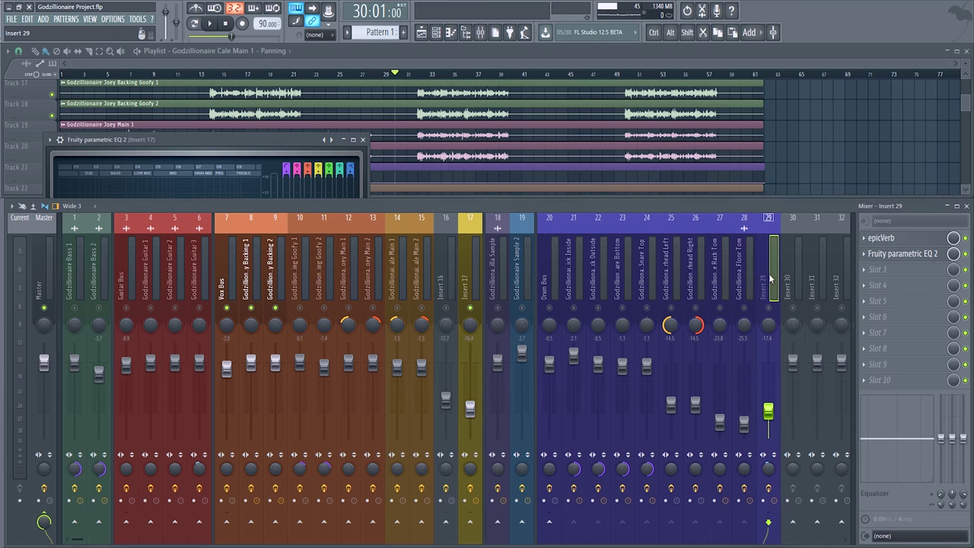
click(911, 258)
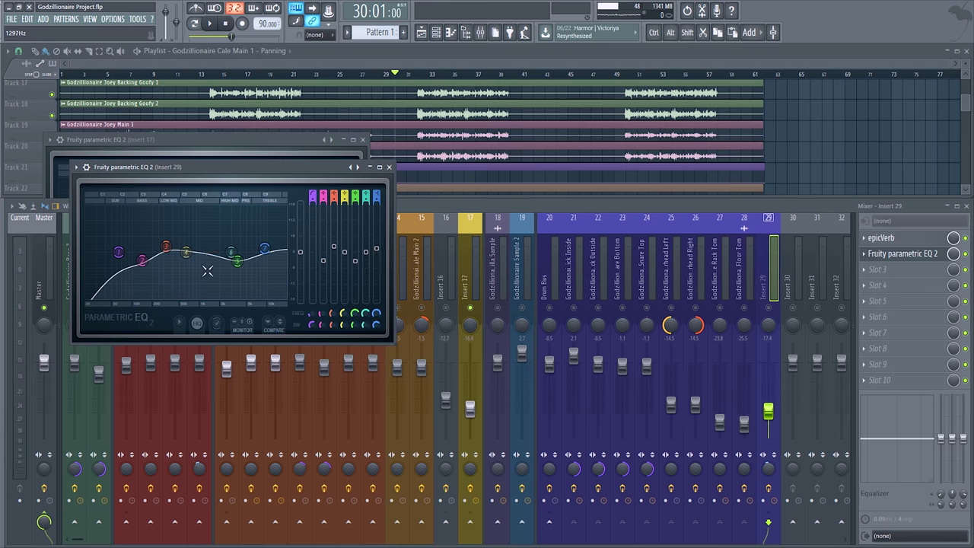
click(389, 167)
click(367, 143)
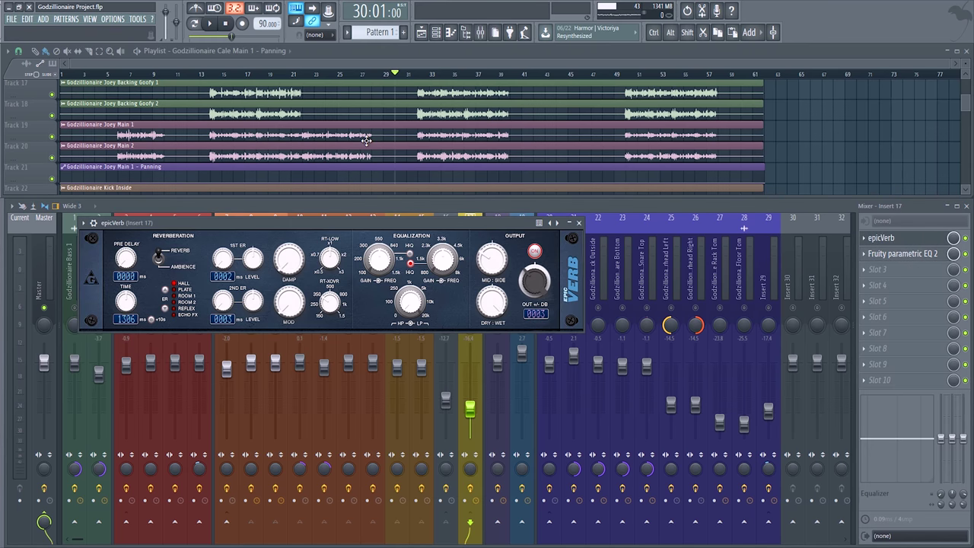
click(579, 224)
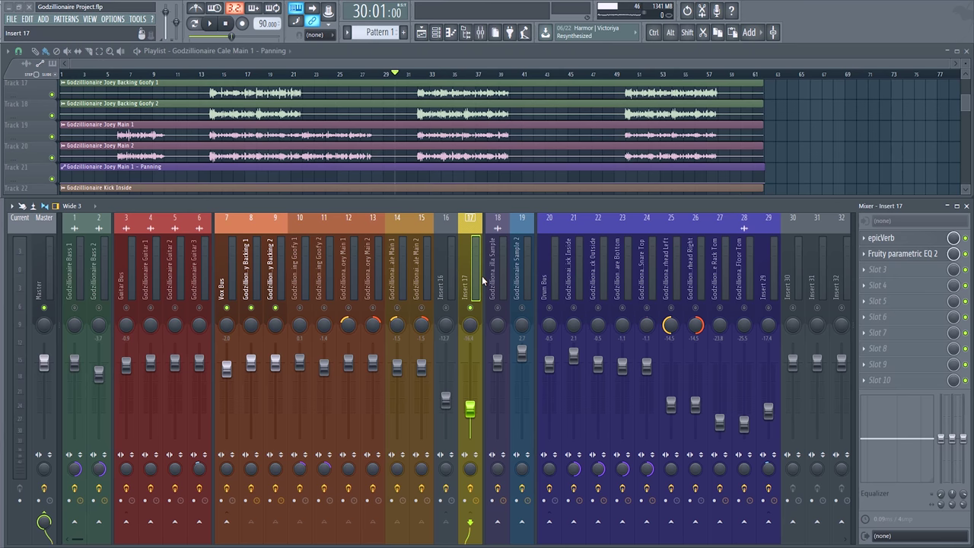
- Select the Godzilla sample on insert 18, find its clips on track 4 and play them from 39:13:00
scroll(572, 114, down, 3)
scroll(561, 161, up, 3)
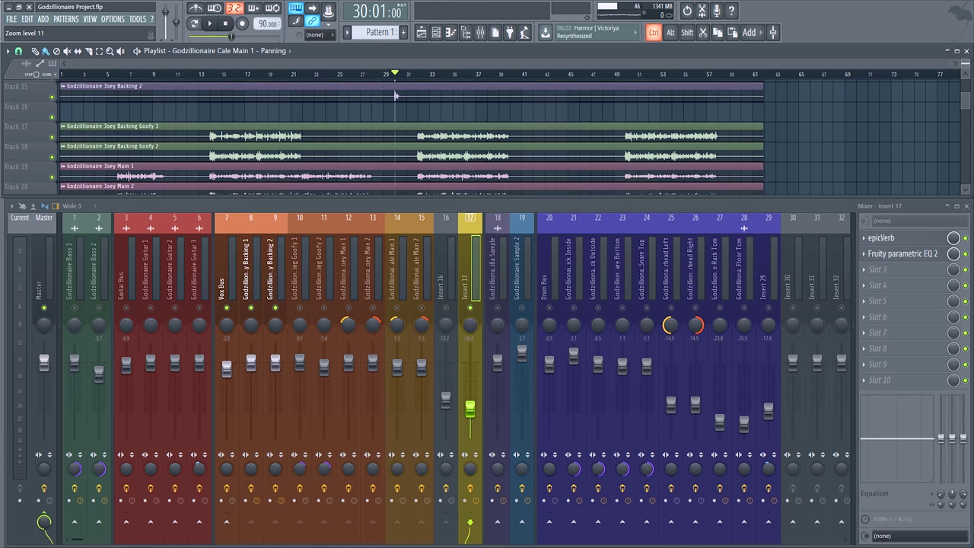
click(502, 266)
scroll(557, 119, down, 4)
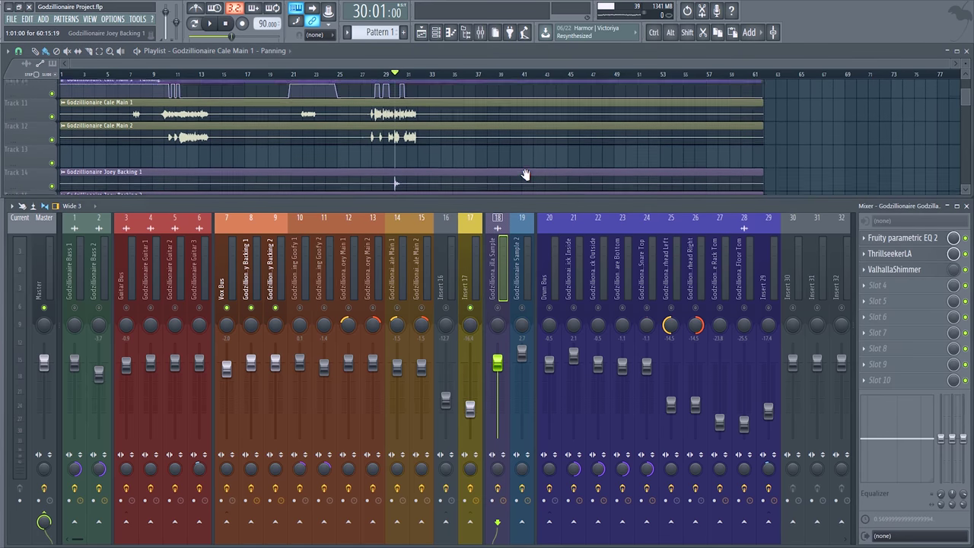
scroll(571, 164, up, 4)
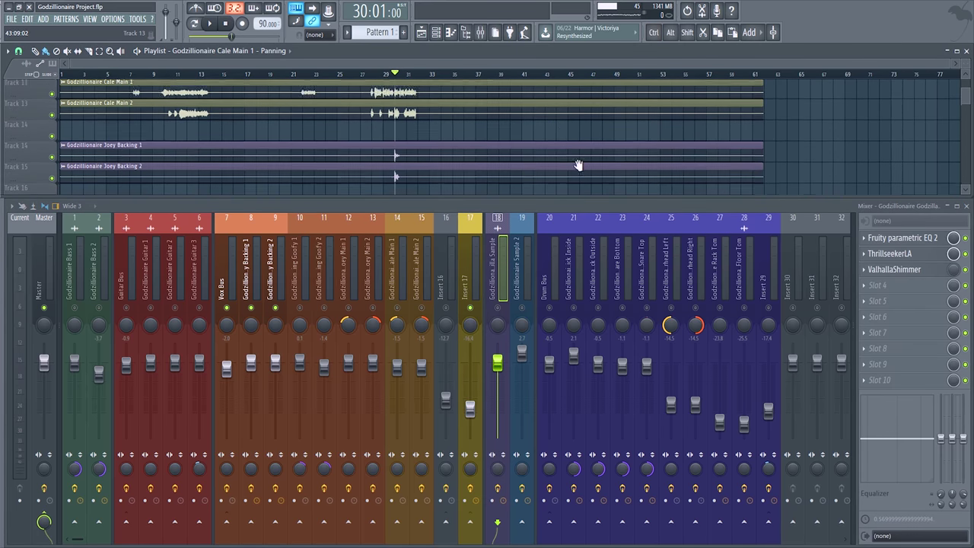
scroll(572, 163, down, 3)
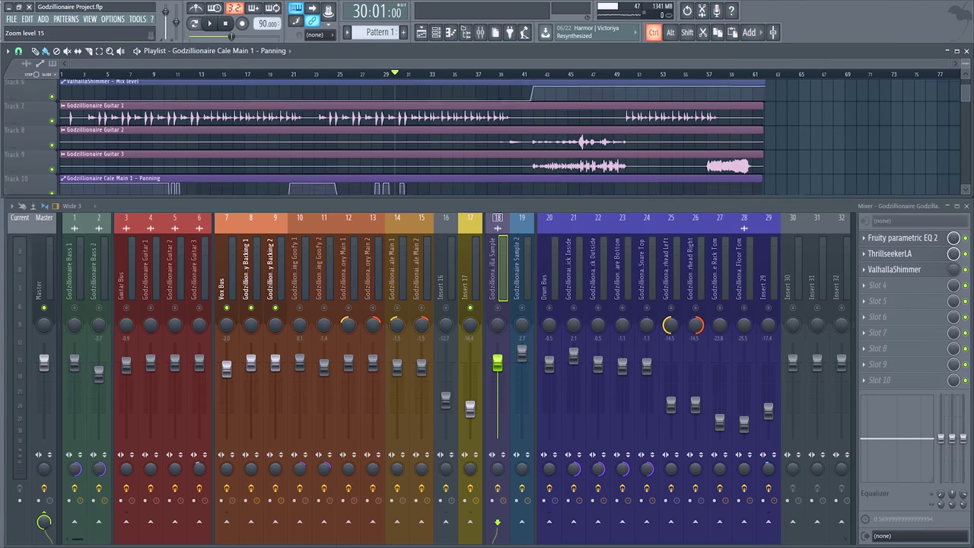
scroll(559, 152, up, 3)
scroll(529, 136, up, 3)
scroll(433, 75, up, 1)
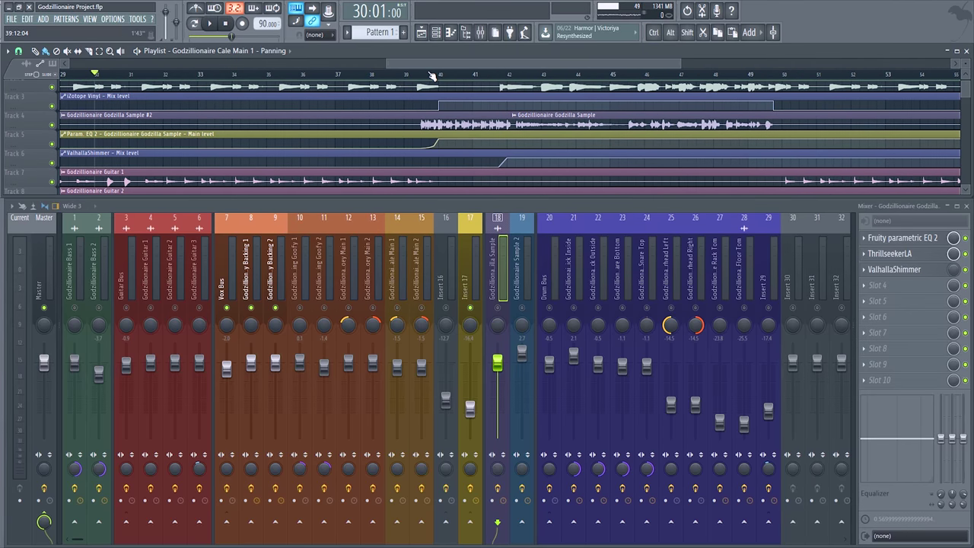
key(space)
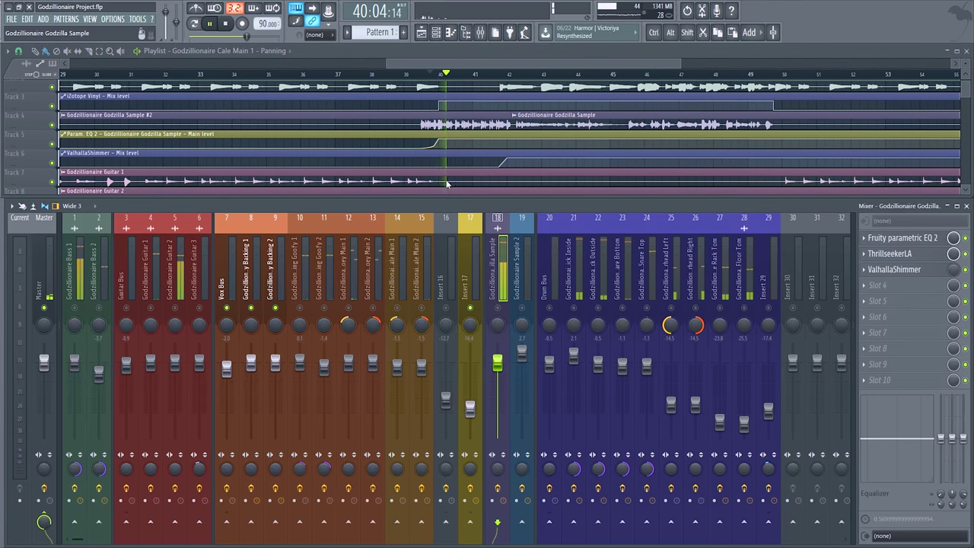
key(space)
- Solo the Godzilla sample on insert 18 and play it while examining its Fruity parametric EQ 2
right_click(499, 308)
key(space)
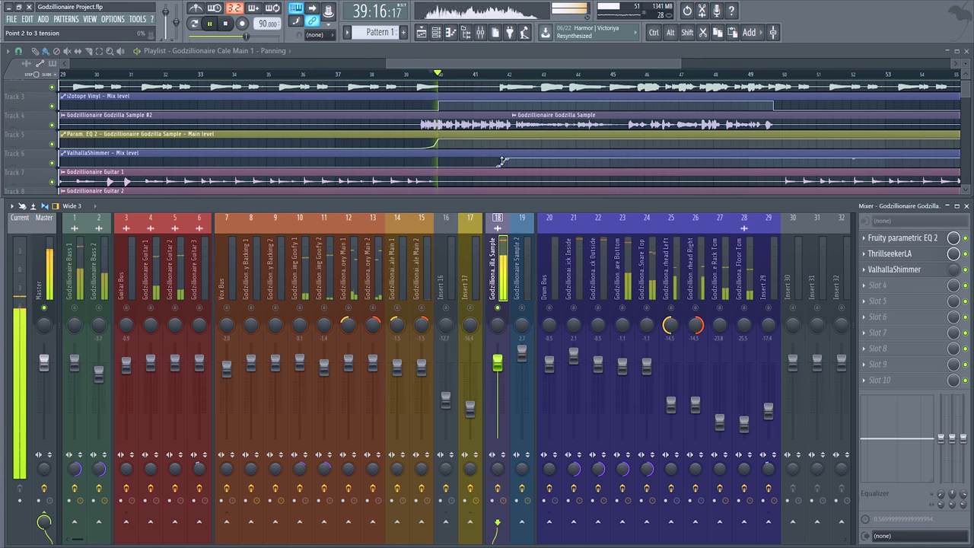
click(906, 237)
drag(199, 198, 221, 180)
key(space)
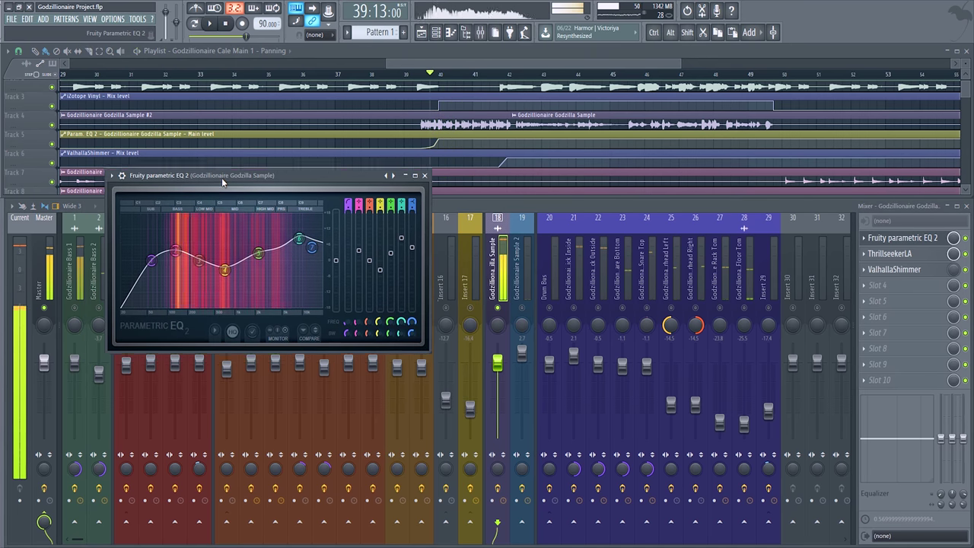
- Compare playback of the Godzillionaire Godzilla Sample track with Fruity parametric EQ 2 bypassed and re-enabled, keeping ThrillseekerLA switched off
click(965, 238)
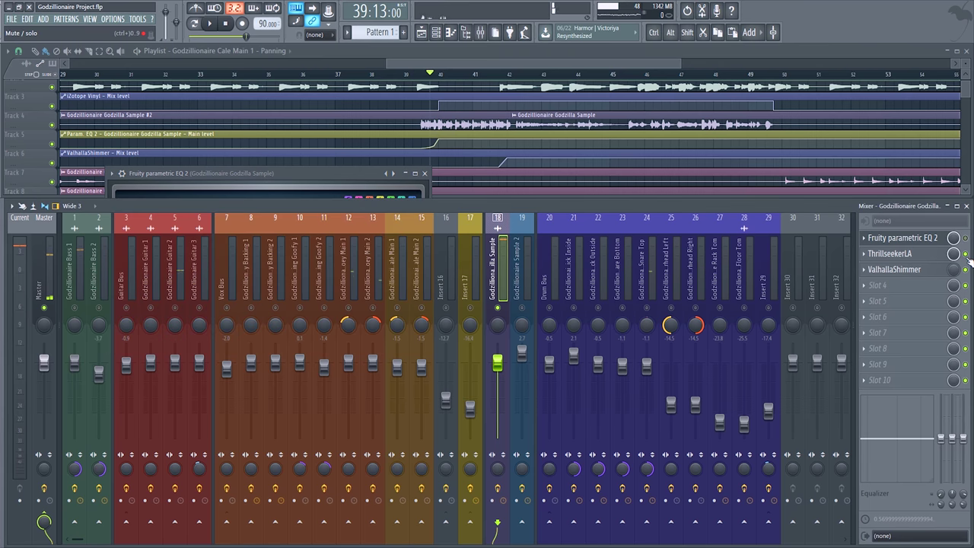
key(space)
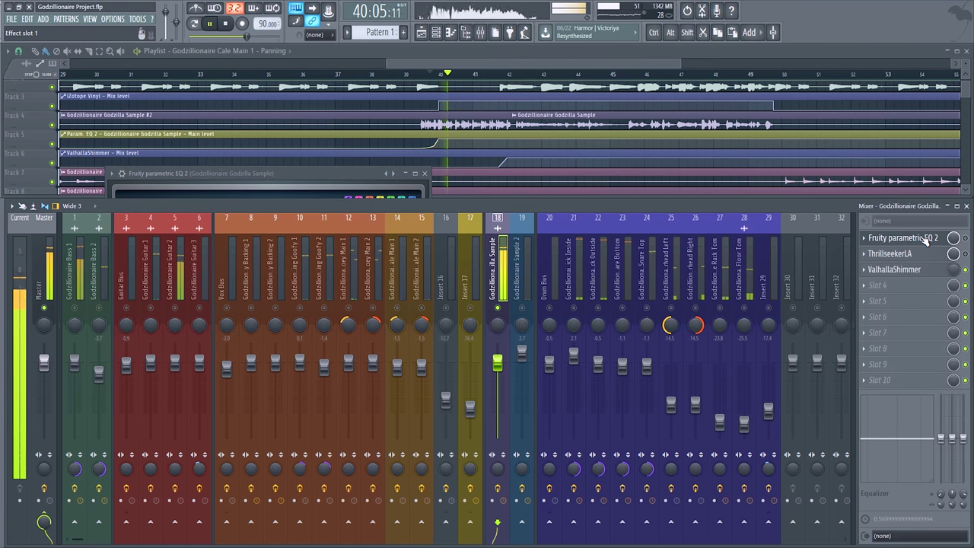
key(space)
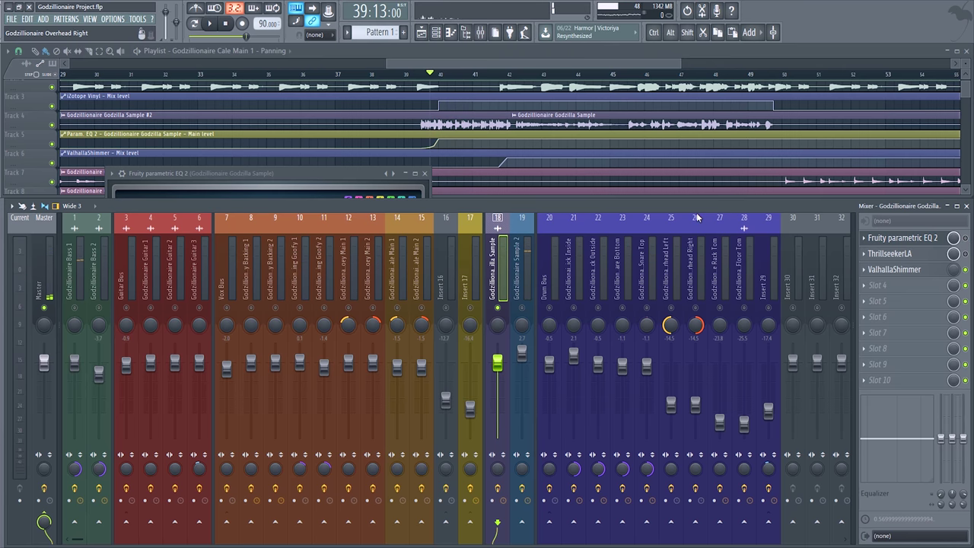
key(space)
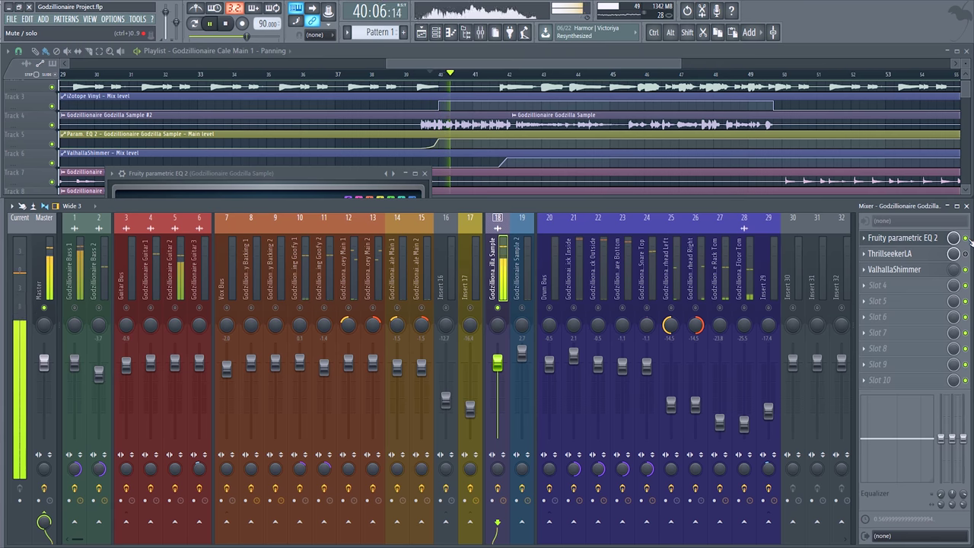
key(space)
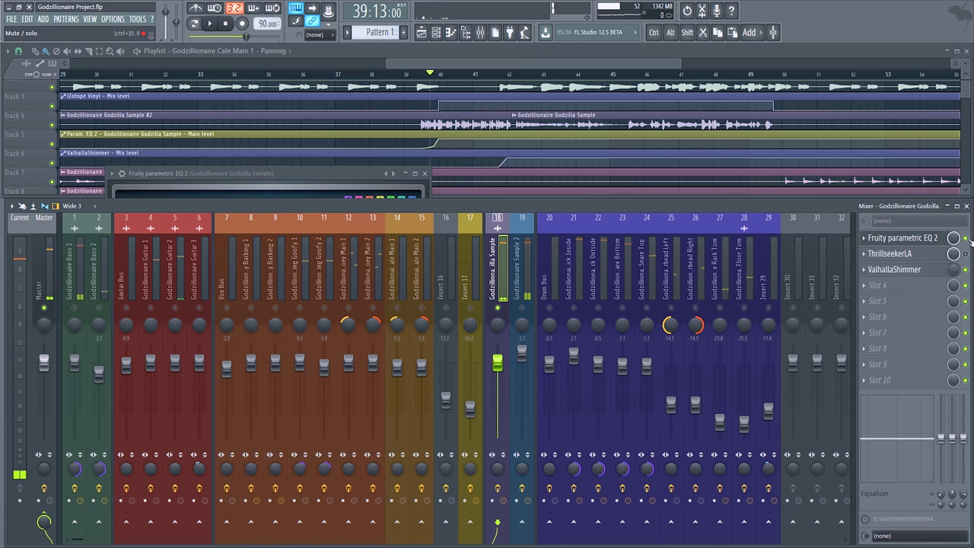
- Open Fruity parametric EQ 2 on the Godzilla Sample track, move its window clear of the playlist, and play the passage through it
click(929, 240)
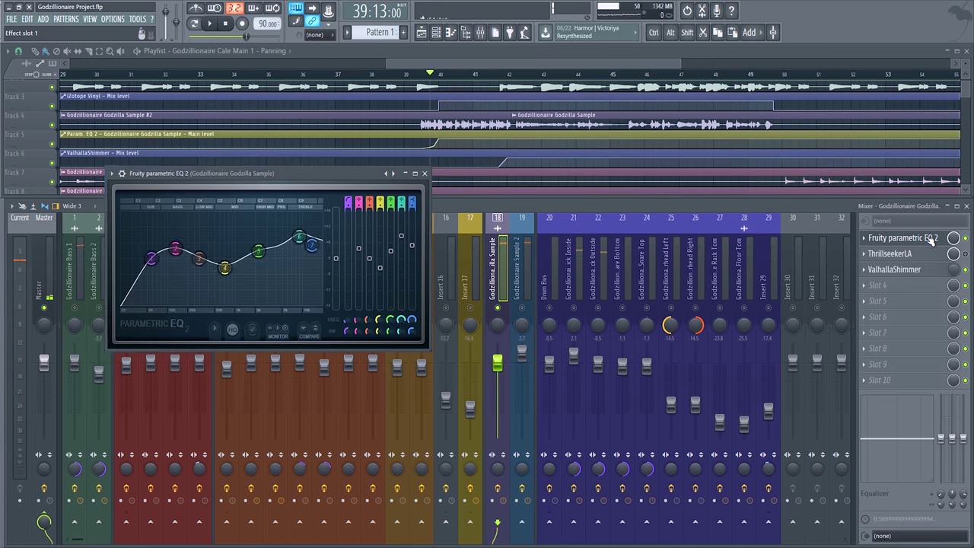
drag(244, 173, 271, 152)
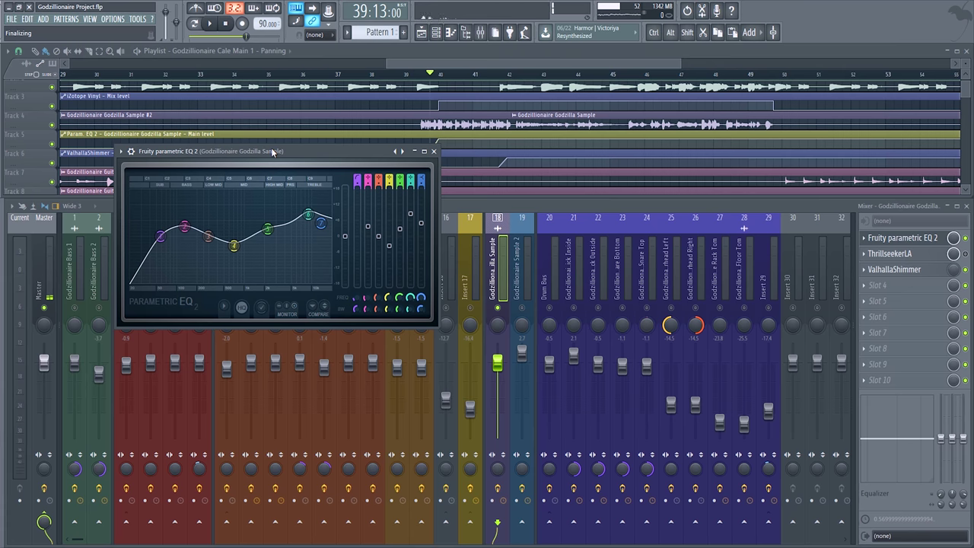
drag(324, 152, 221, 229)
key(space)
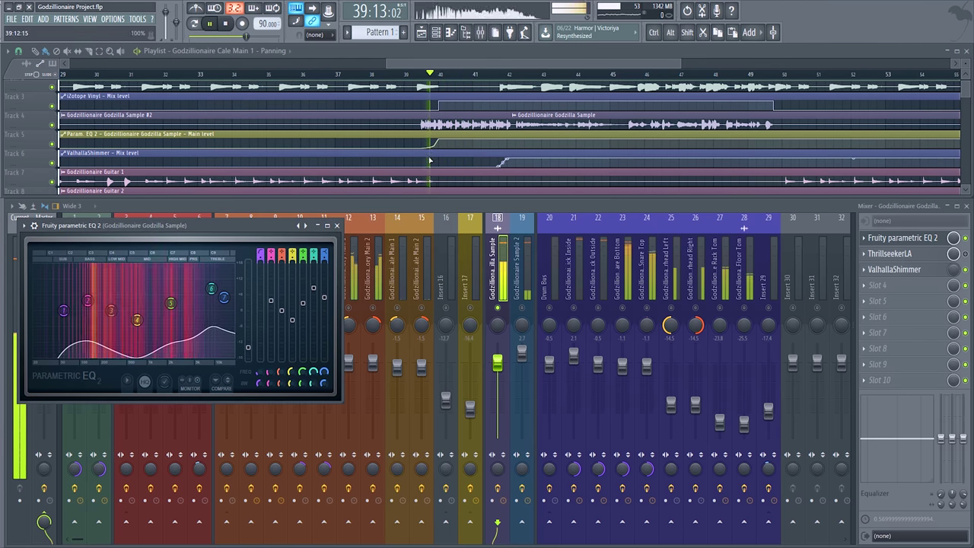
click(965, 238)
key(space)
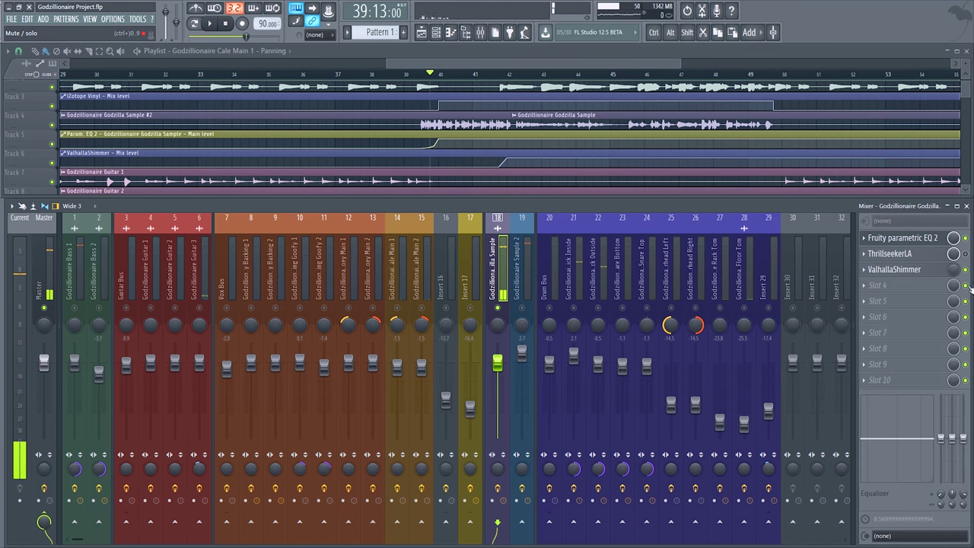
- Open ThrillseekerLA on the Godzilla Sample track and switch the effect back on while playing the passage
click(902, 253)
key(space)
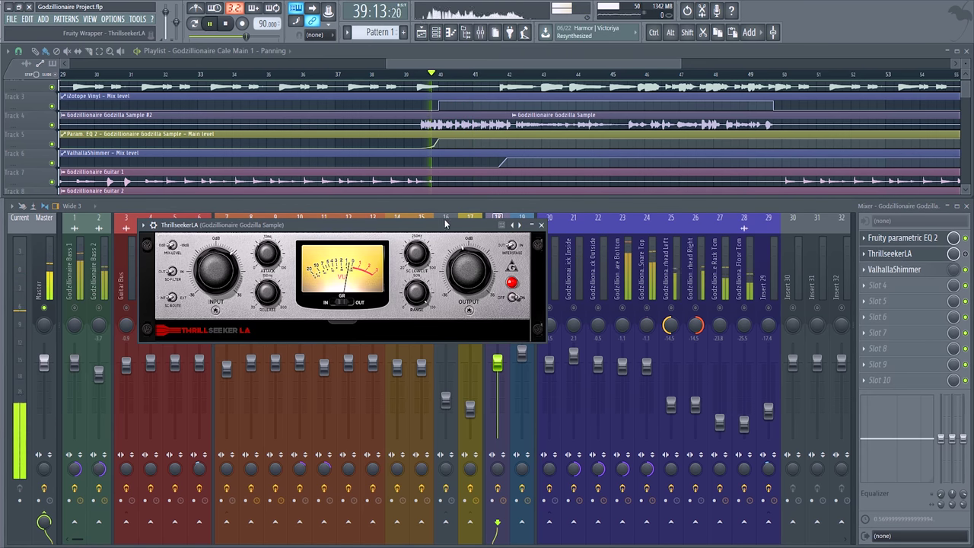
click(965, 254)
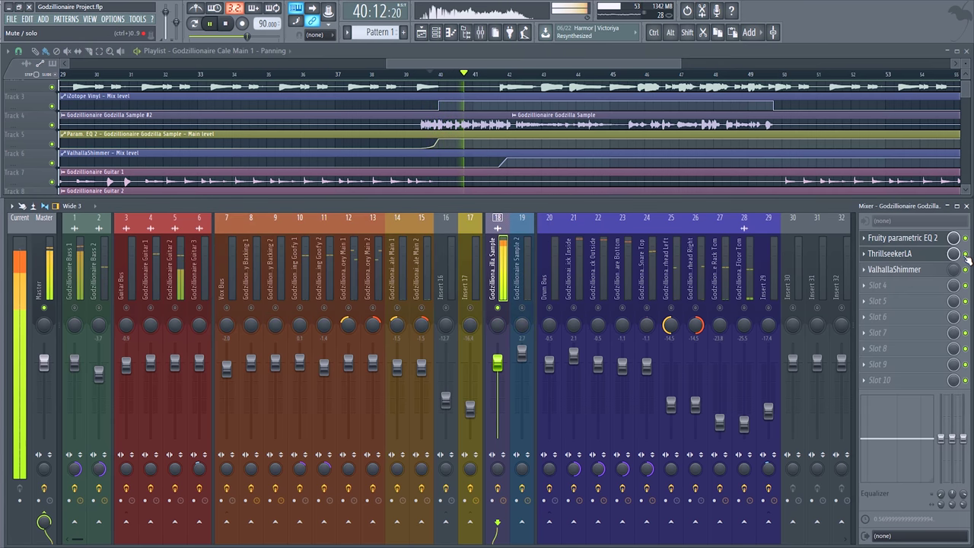
key(space)
- Examine the Godzilla Sample waveform up close around bars 39 to 42 and play it with both EQ and ThrillseekerLA enabled
scroll(420, 135, up, 3)
scroll(421, 135, up, 2)
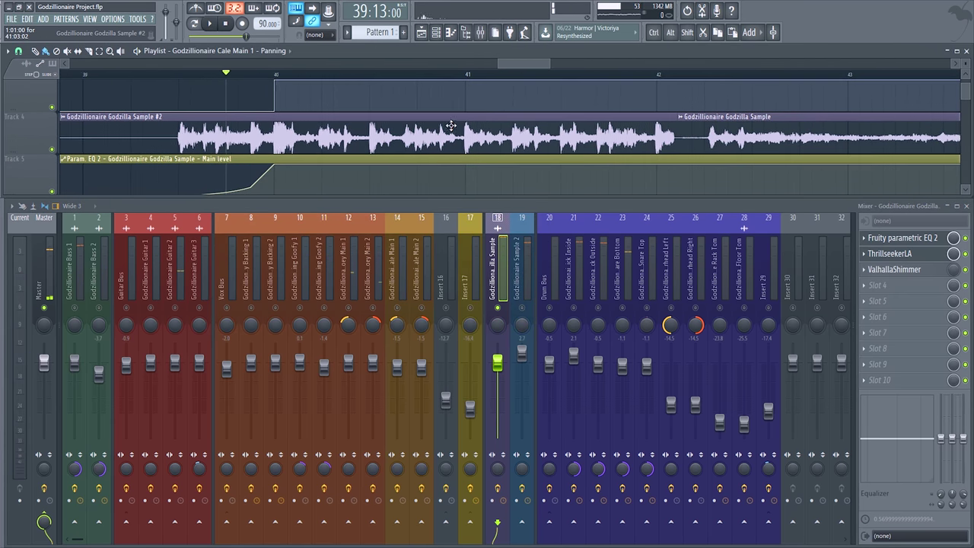
key(space)
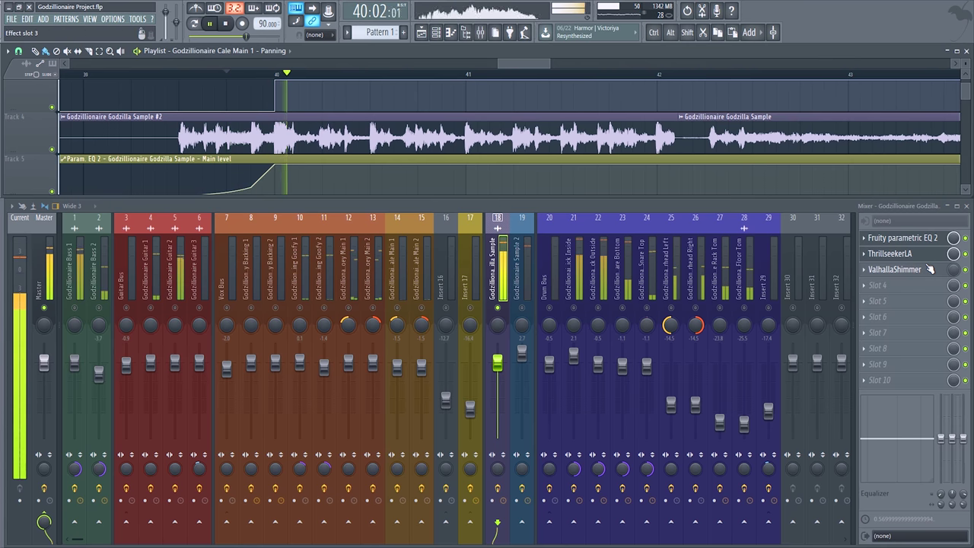
scroll(634, 128, down, 5)
key(space)
scroll(634, 128, down, 5)
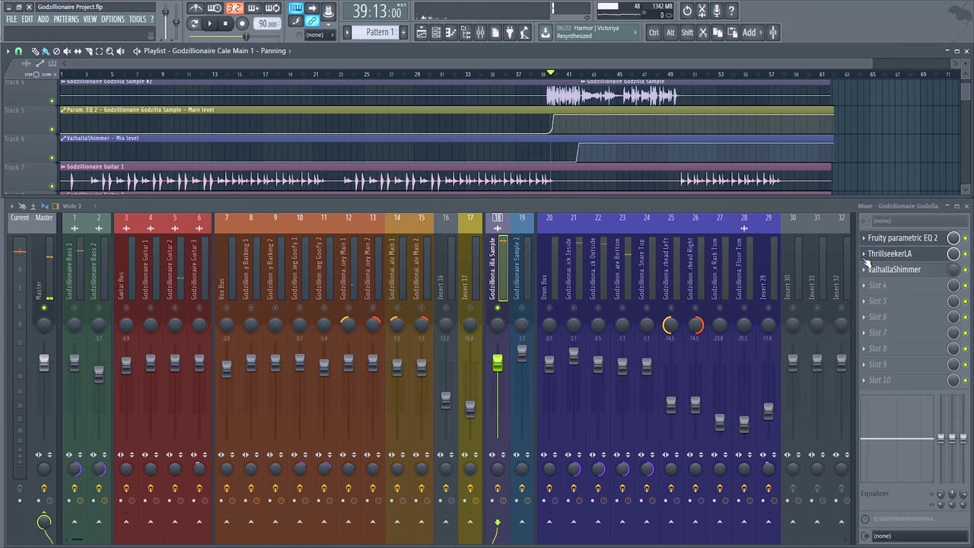
- Open ValhallaShimmer on the Godzilla Sample track and play from 41:11 through the rise in its mix level automation
click(894, 273)
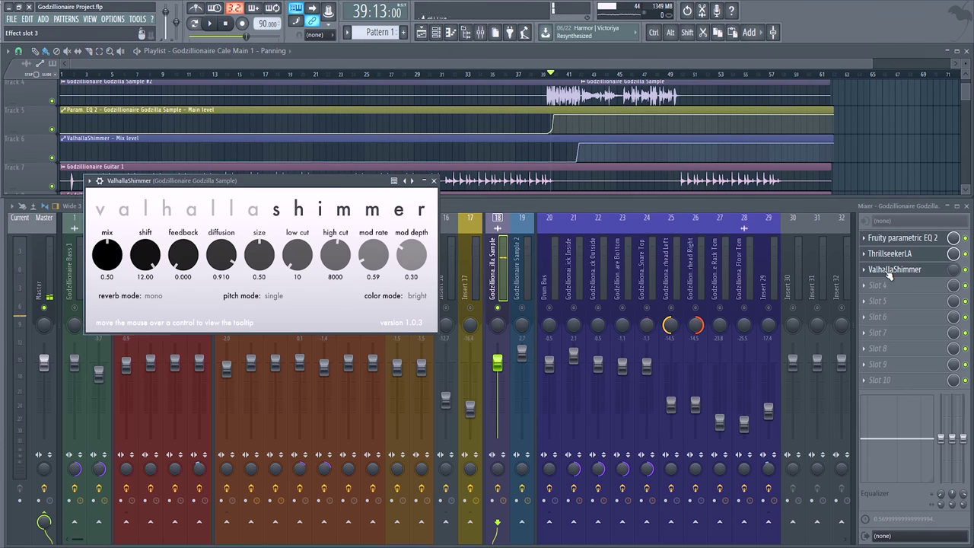
key(space)
scroll(585, 141, up, 4)
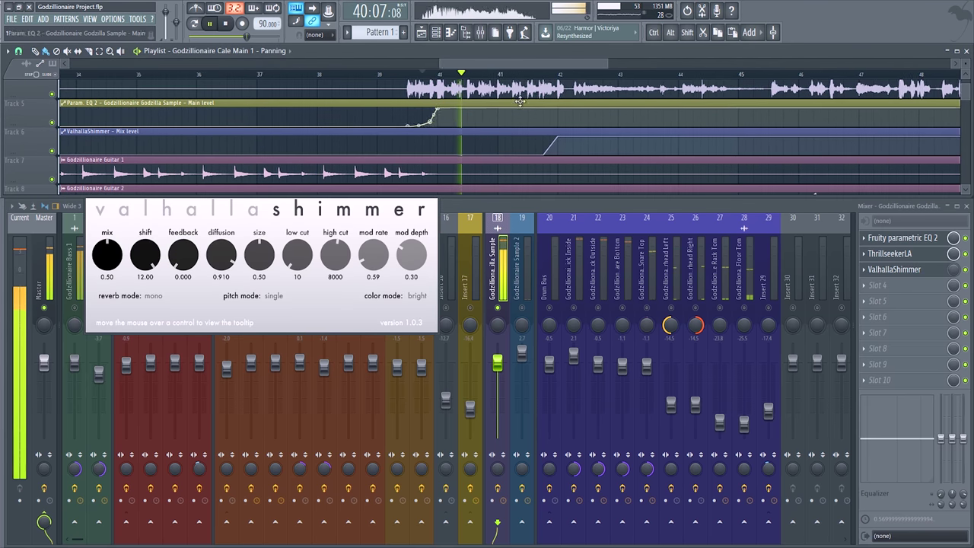
click(537, 77)
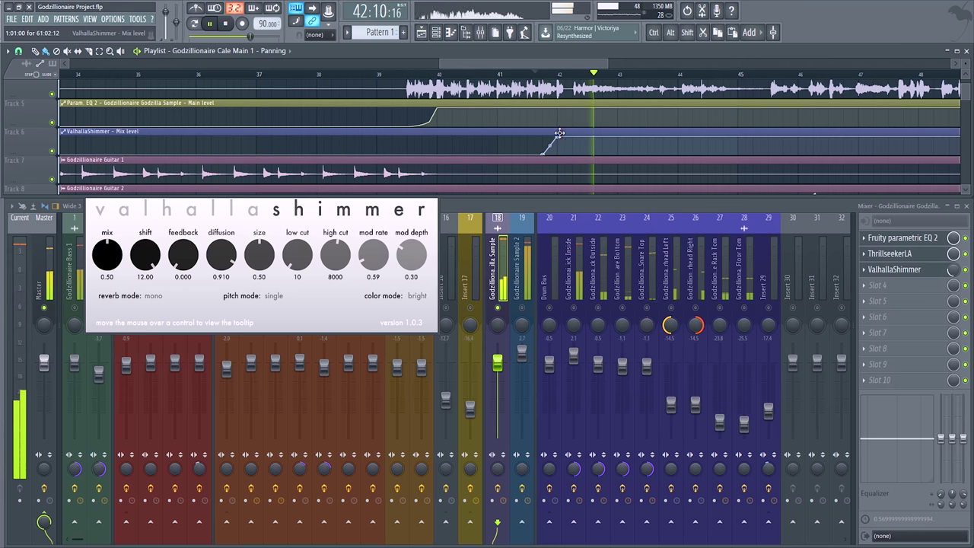
drag(559, 137, 538, 130)
scroll(541, 131, down, 3)
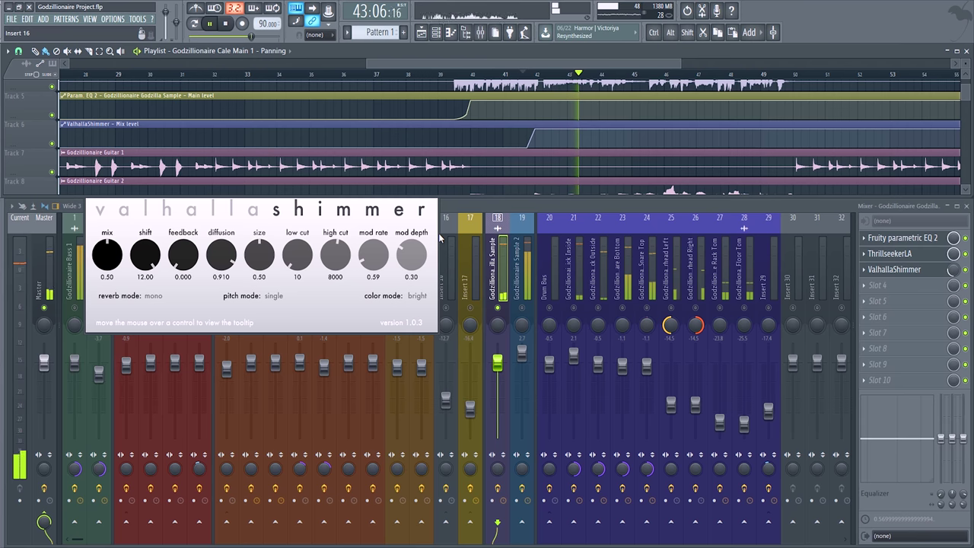
- Close the ValhallaShimmer and Fruity parametric EQ 2 windows, stop playback, and select the Drum Bus track
click(431, 180)
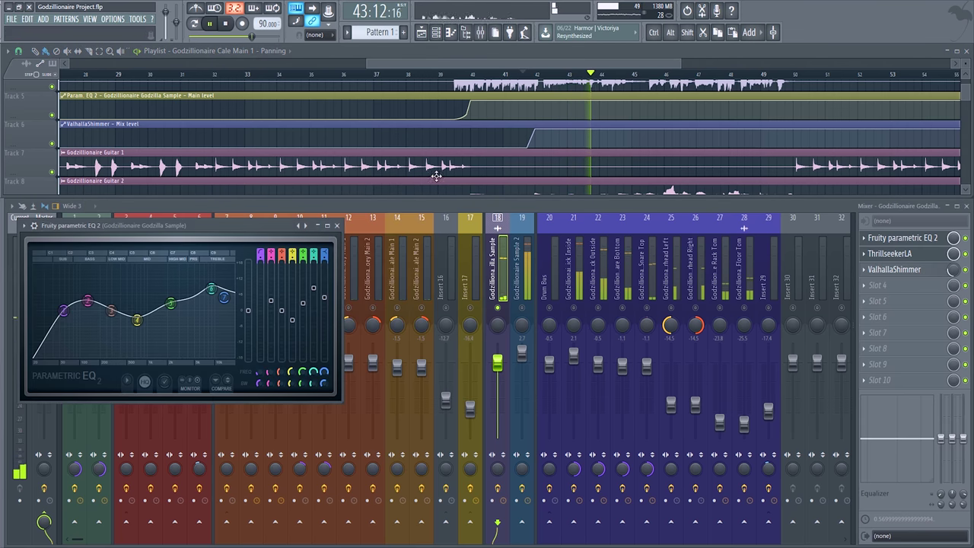
click(337, 225)
key(space)
click(547, 226)
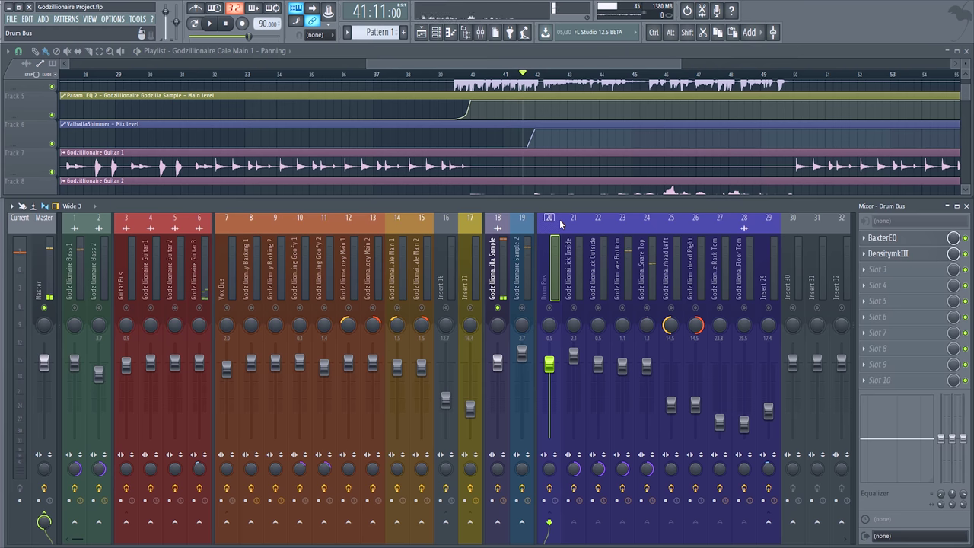
- Solo the Godzillionaire Sample 2 track on insert 19 while playing the Godzilla Sample section from 41:11, then stop playback
ctrl+scroll(584, 141, down, 1)
ctrl+scroll(584, 140, down, 3)
scroll(578, 152, down, 2)
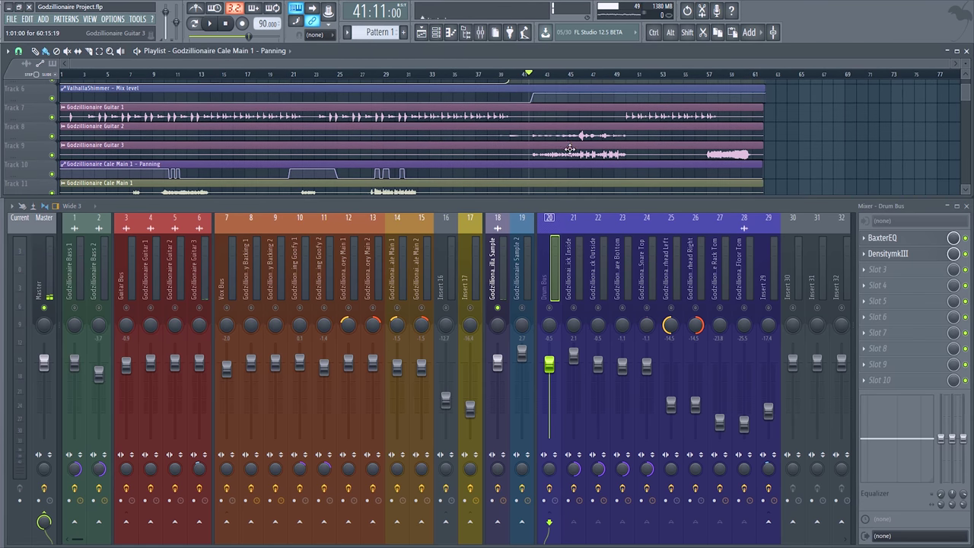
scroll(569, 148, up, 3)
key(space)
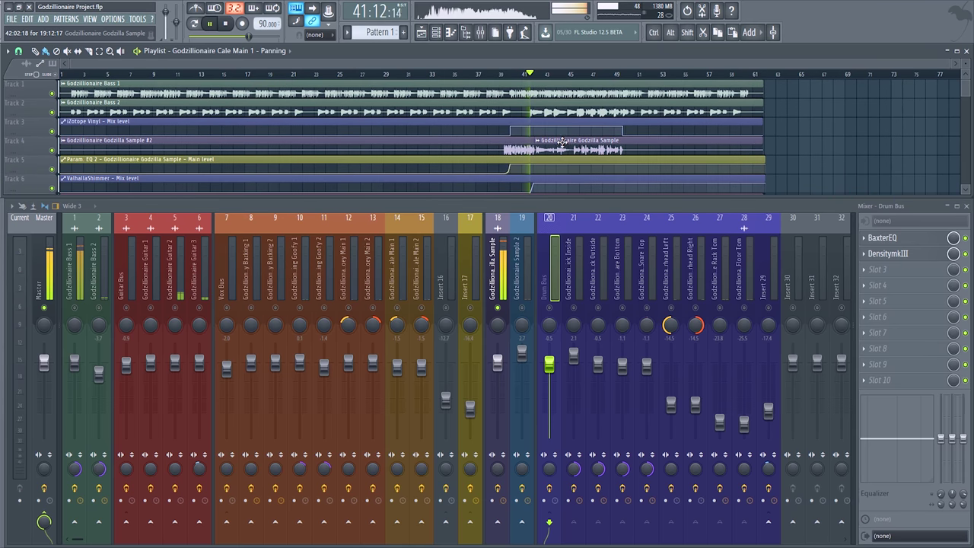
ctrl+scroll(553, 148, up, 4)
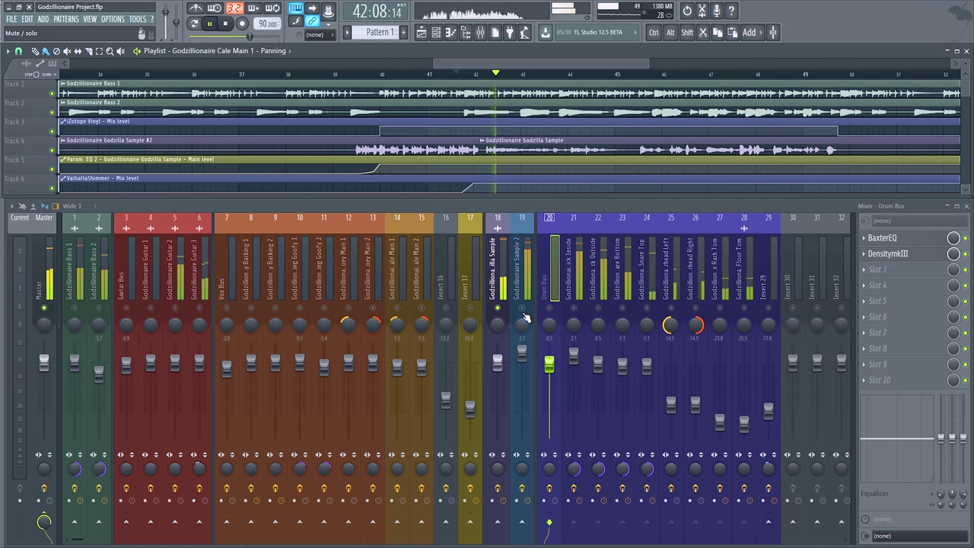
click(528, 310)
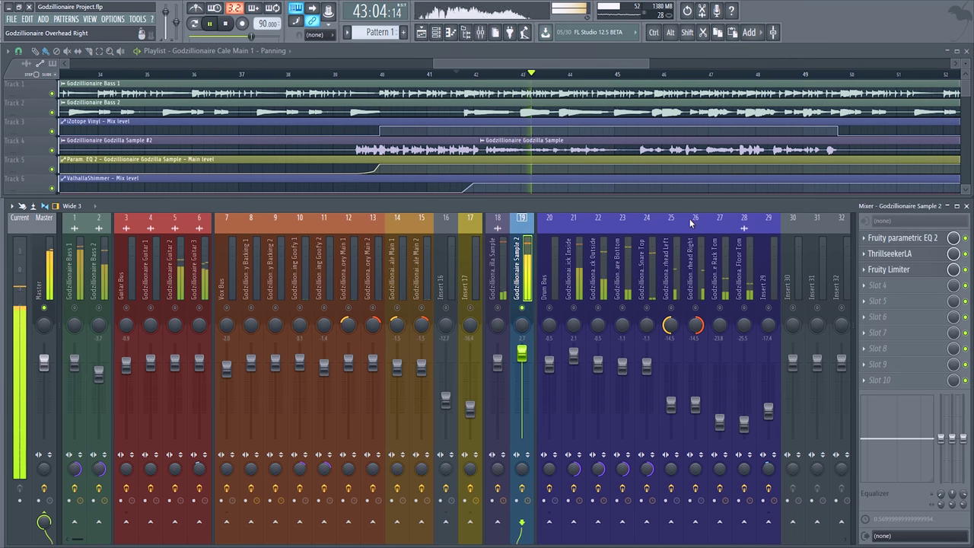
scroll(669, 167, down, 1)
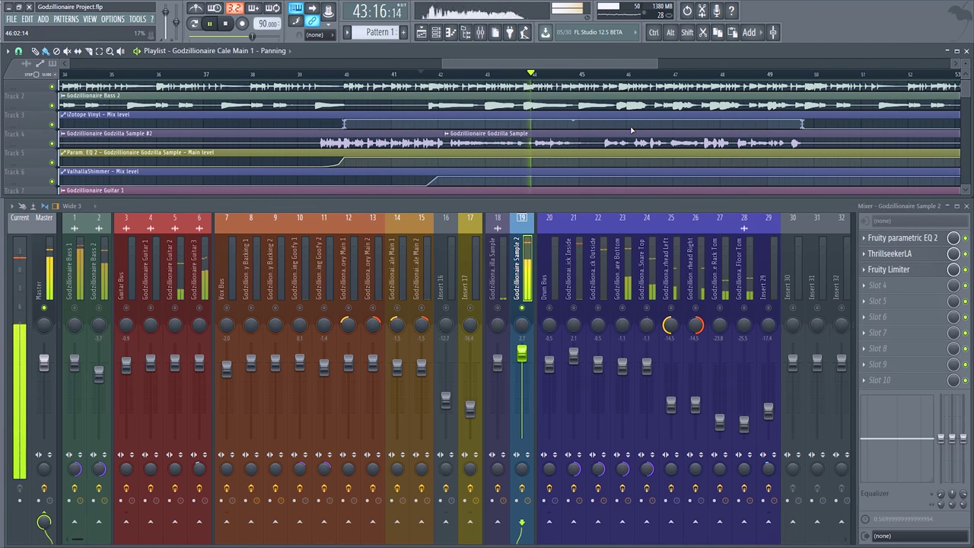
drag(653, 132, 631, 124)
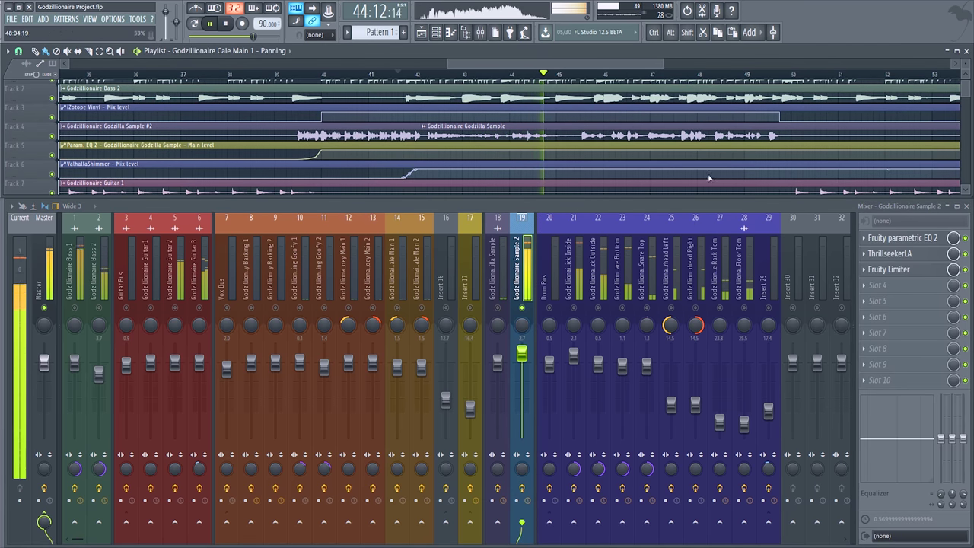
key(space)
- Open Fruity parametric EQ 2 on Godzillionaire Sample 2 and play from 44:05 to inspect its curve and spectrum
click(872, 241)
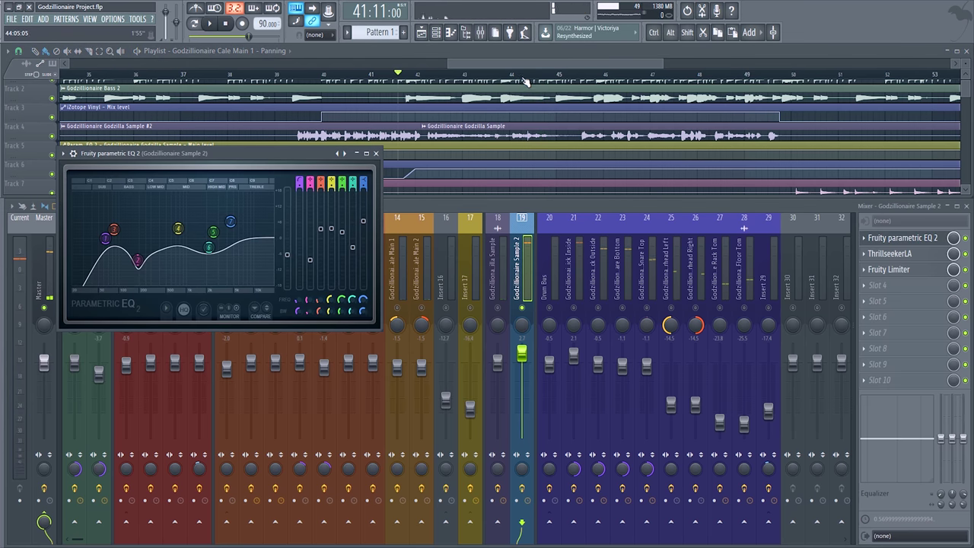
click(523, 77)
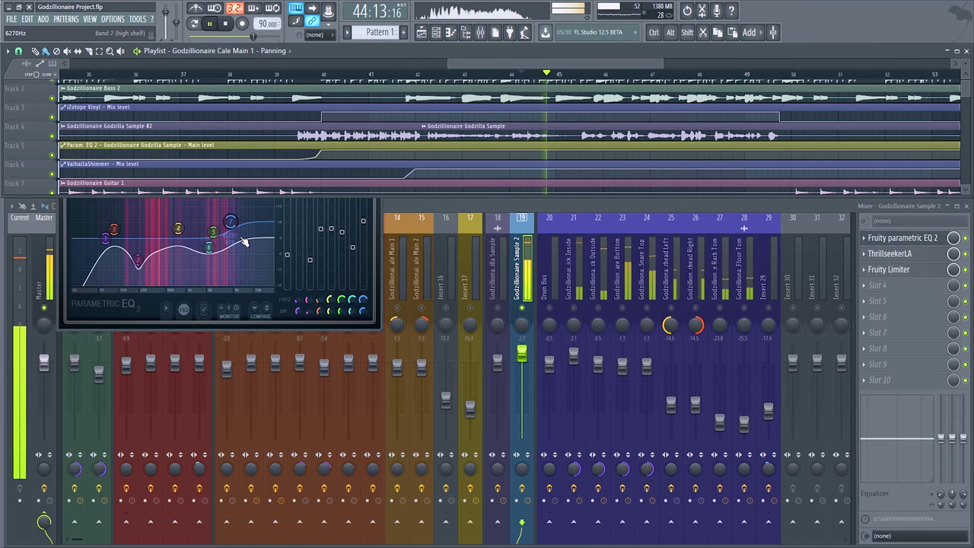
key(space)
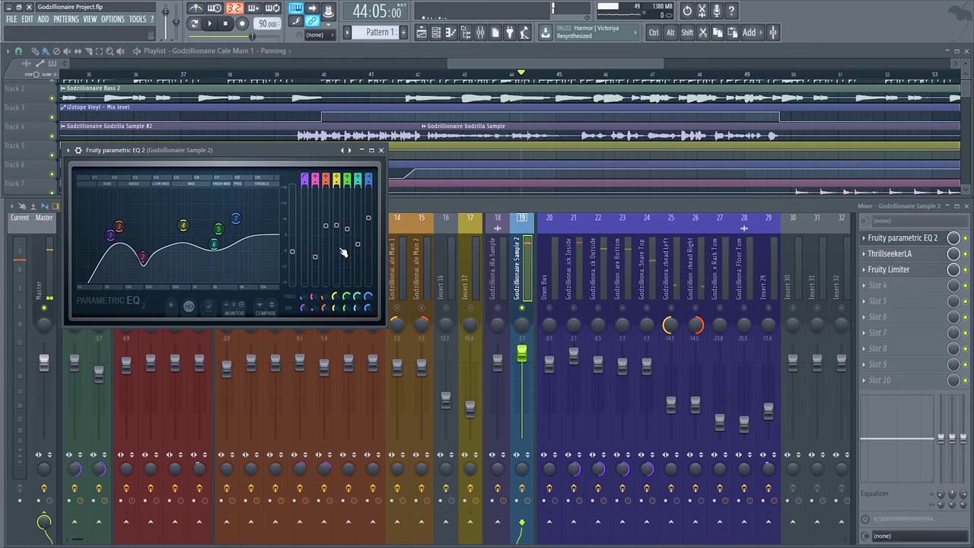
key(space)
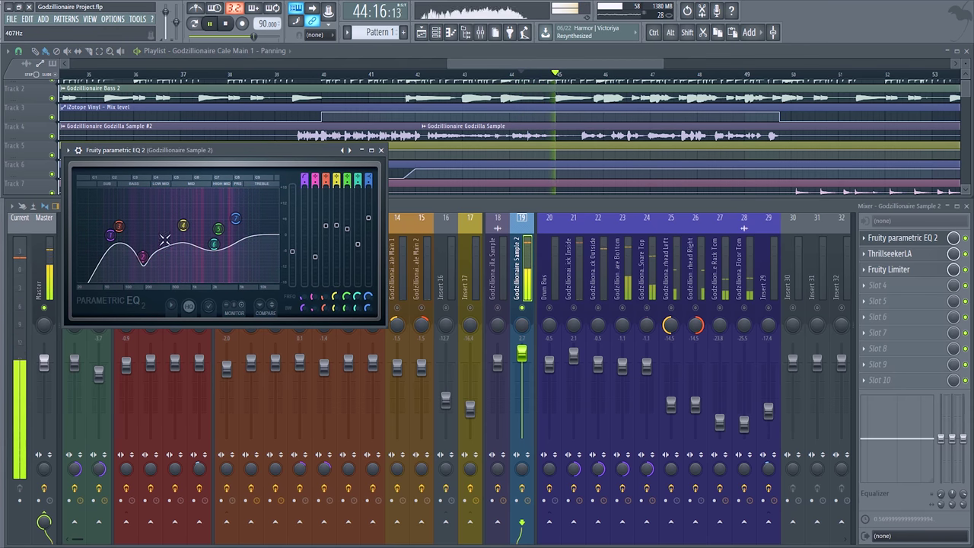
key(space)
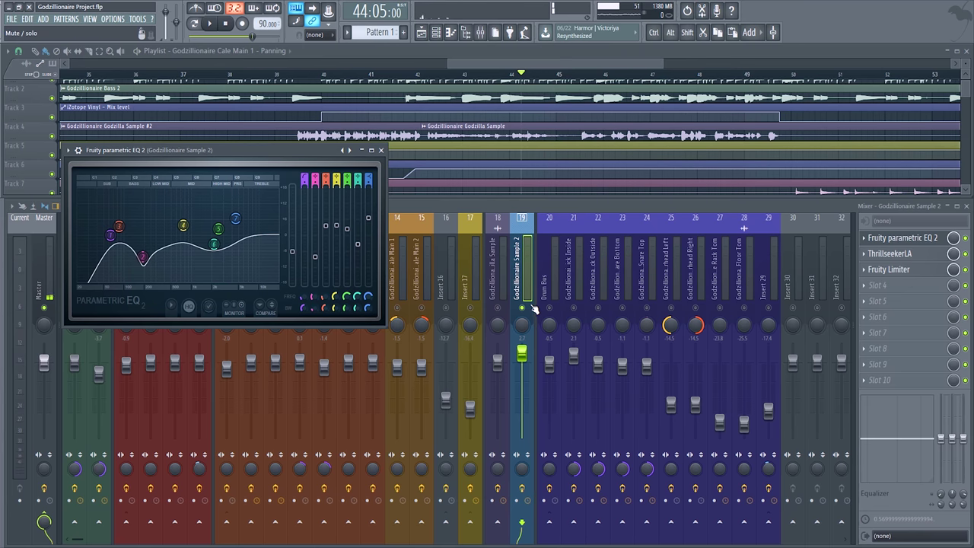
- Bypass all three effects on Godzillionaire Sample 2, move playback to 45:09, and re-enable only Fruity parametric EQ 2 to compare the sound
click(967, 239)
key(space)
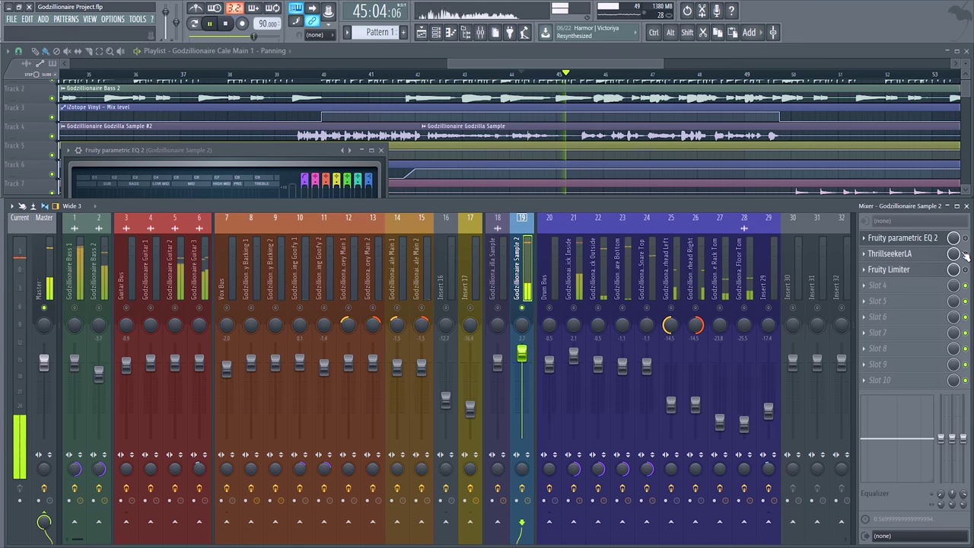
click(580, 74)
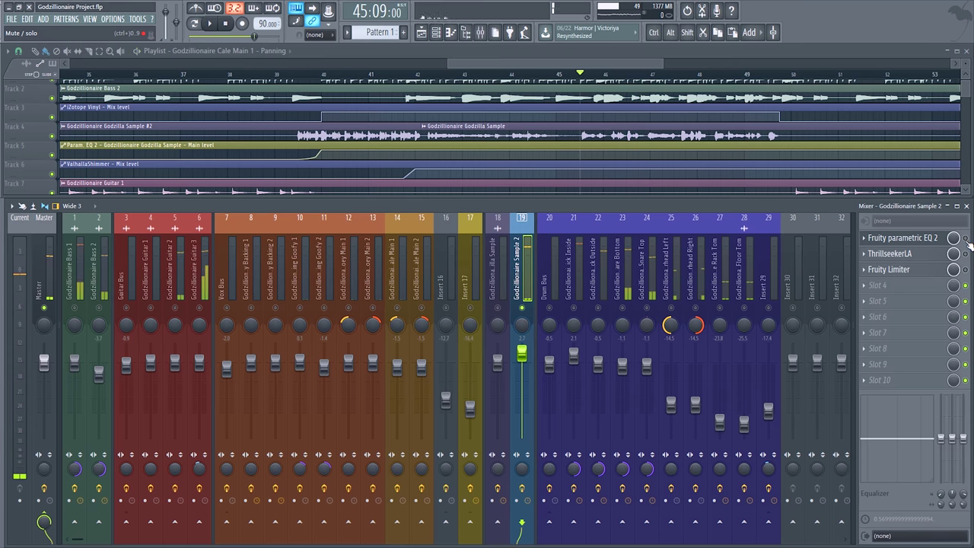
key(space)
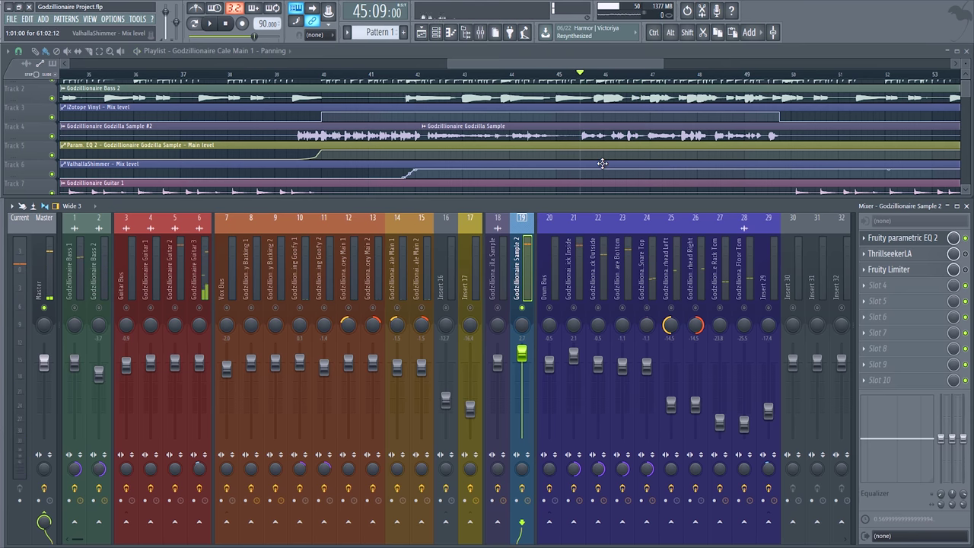
scroll(595, 135, up, 4)
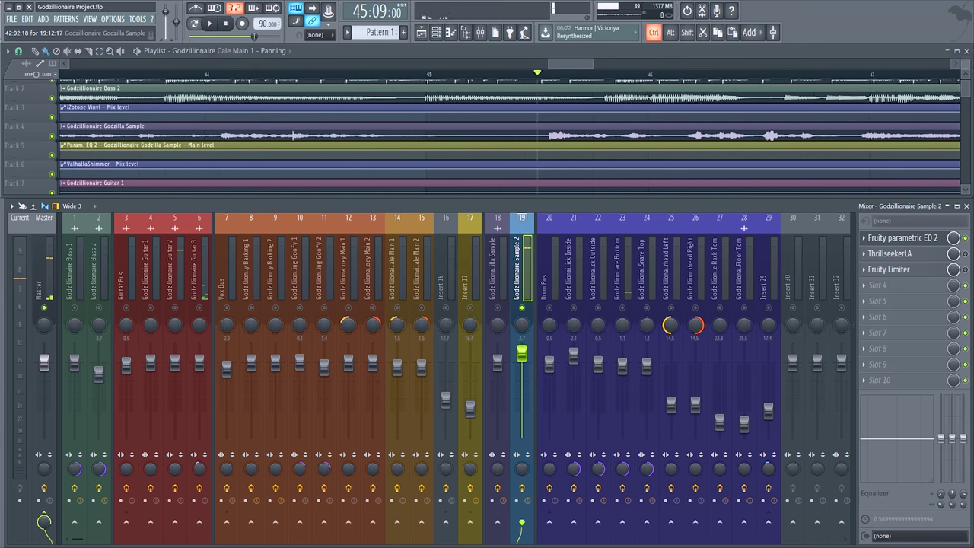
- Audition the Godzilla Sample section from 45:10 with Fruity parametric EQ 2 active on Godzillionaire Sample 2, then stop playback
scroll(568, 128, up, 2)
drag(567, 126, 494, 89)
key(space)
click(465, 75)
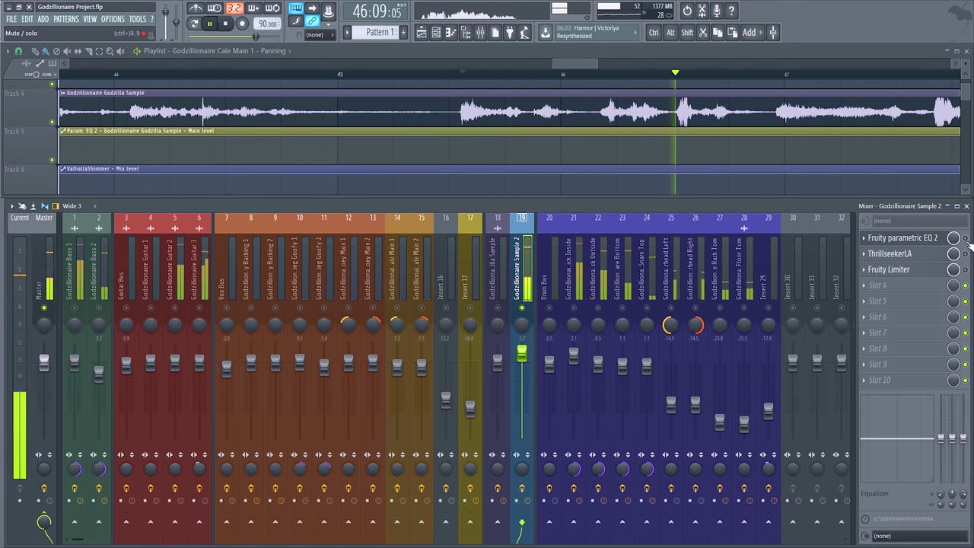
key(space)
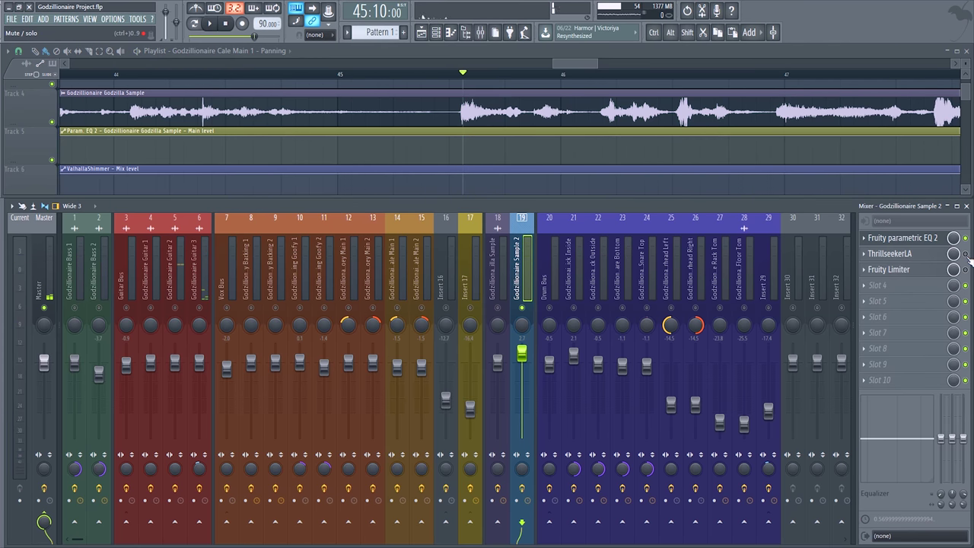
- Inspect ThrillseekerLA on Godzillionaire Sample 2, then open and re-enable Fruity Limiter while auditioning the sample from 45:10
click(889, 253)
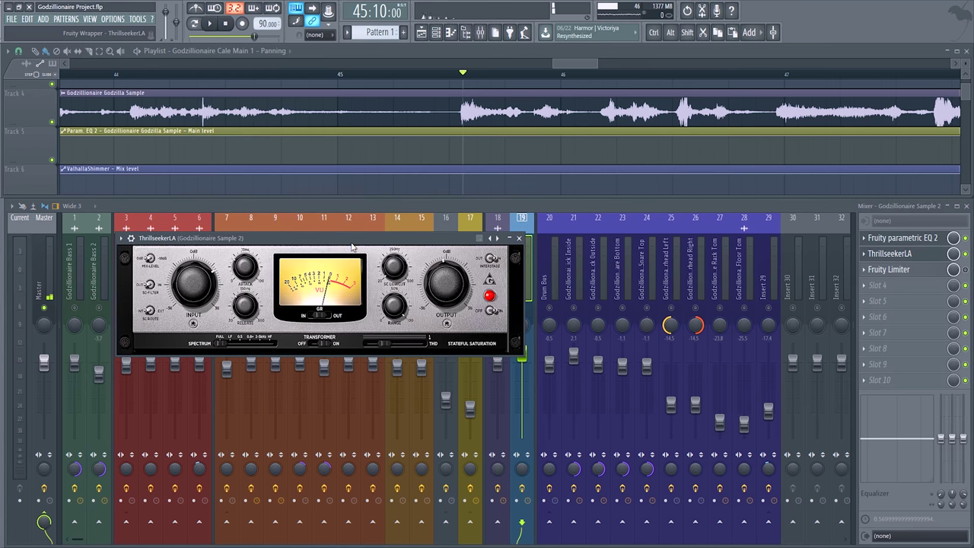
click(519, 239)
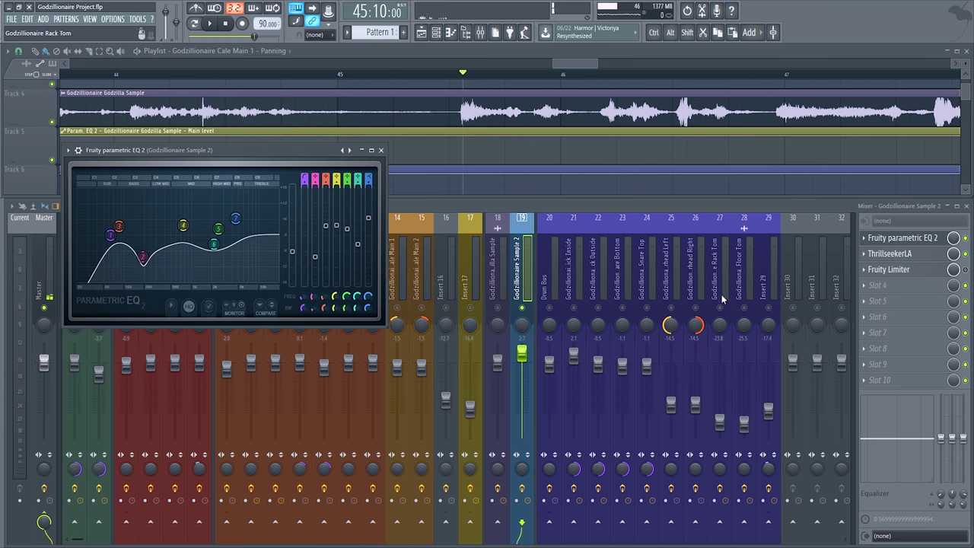
click(905, 272)
key(space)
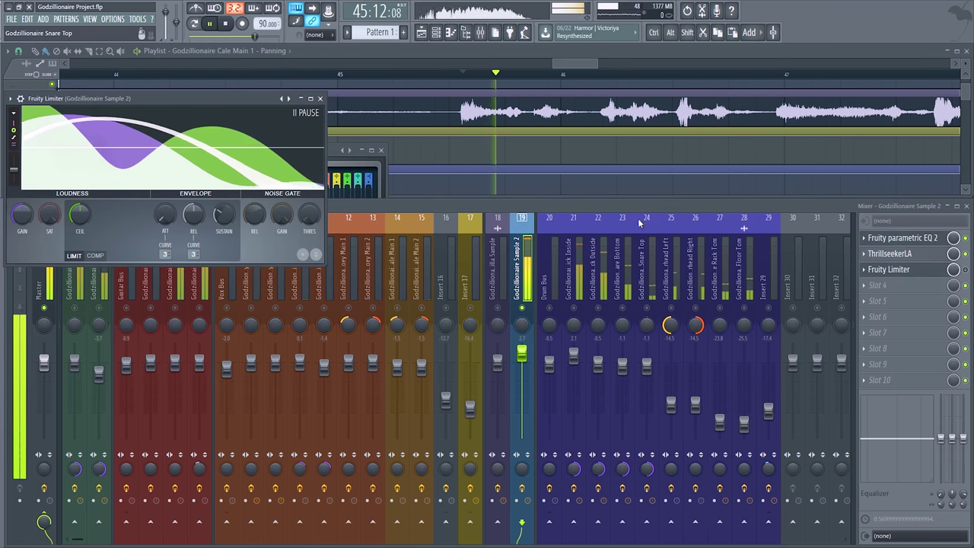
click(965, 269)
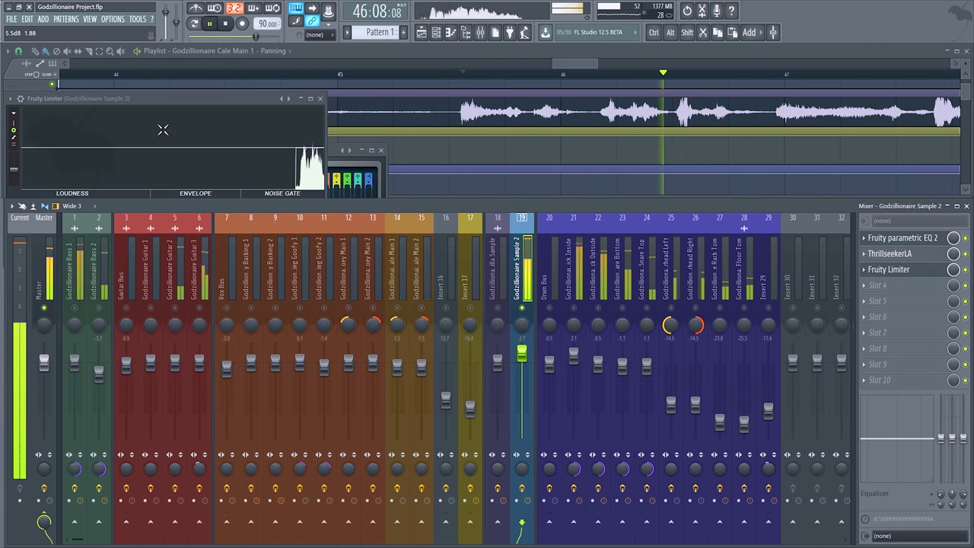
key(space)
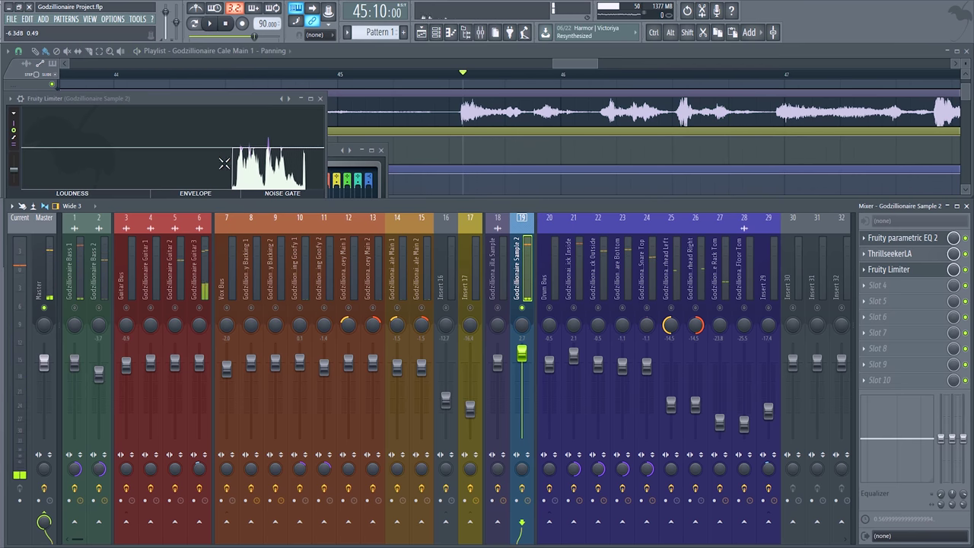
key(space)
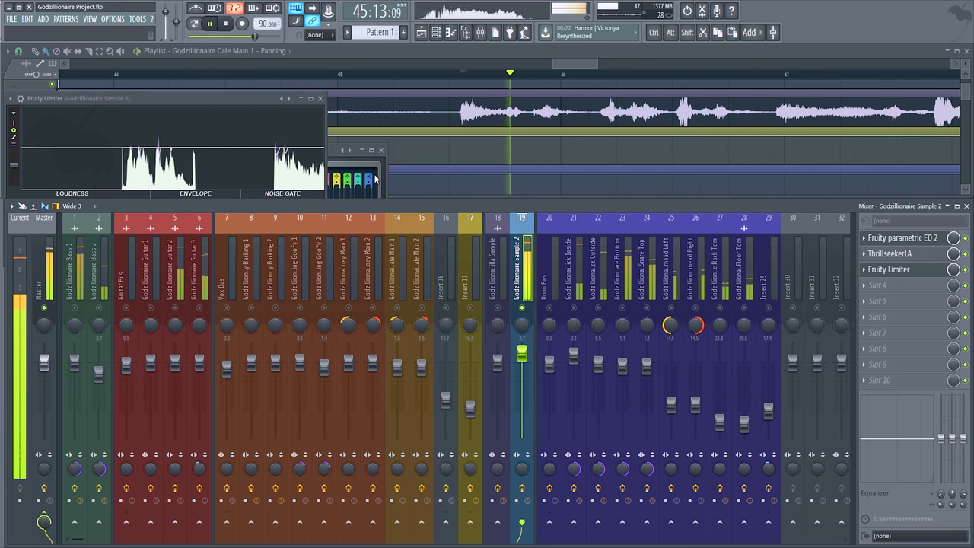
key(space)
- Zoom out the playlist and close the Fruity Limiter and Fruity parametric EQ 2 windows
scroll(538, 150, down, 3)
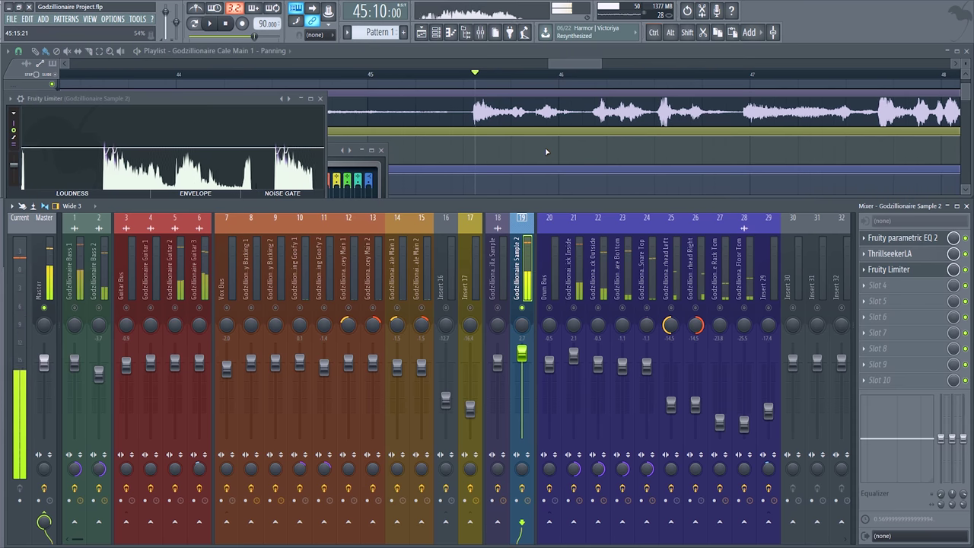
scroll(538, 150, down, 3)
click(304, 98)
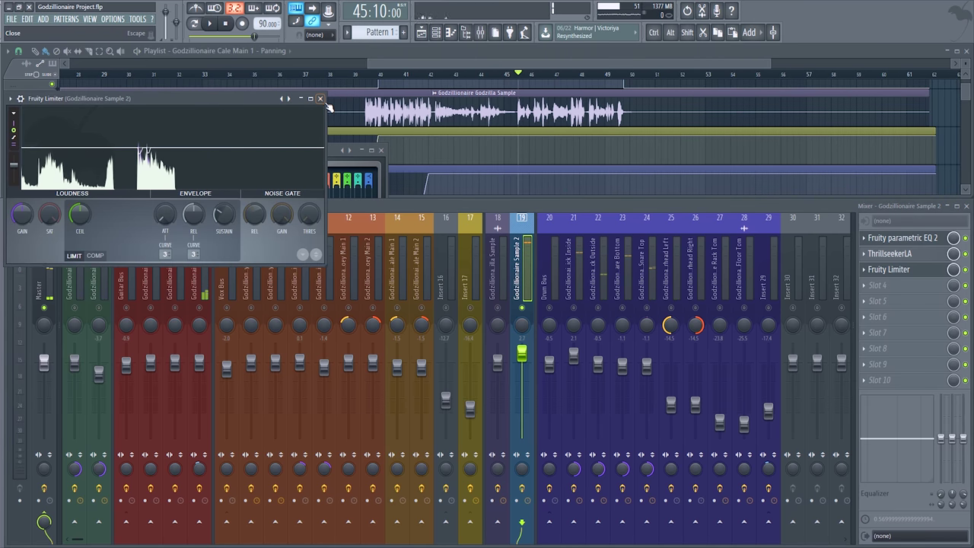
click(319, 98)
click(381, 151)
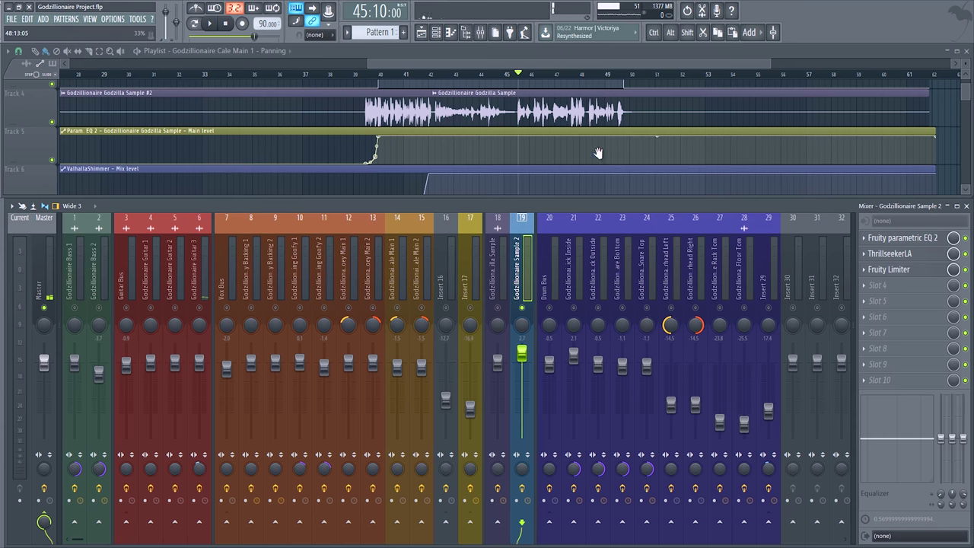
- Select Godzillionaire Kick Inside on insert 21 and cancel the solo to unmute all mixer tracks
scroll(598, 154, down, 4)
scroll(609, 130, down, 2)
scroll(648, 93, down, 1)
scroll(647, 94, down, 2)
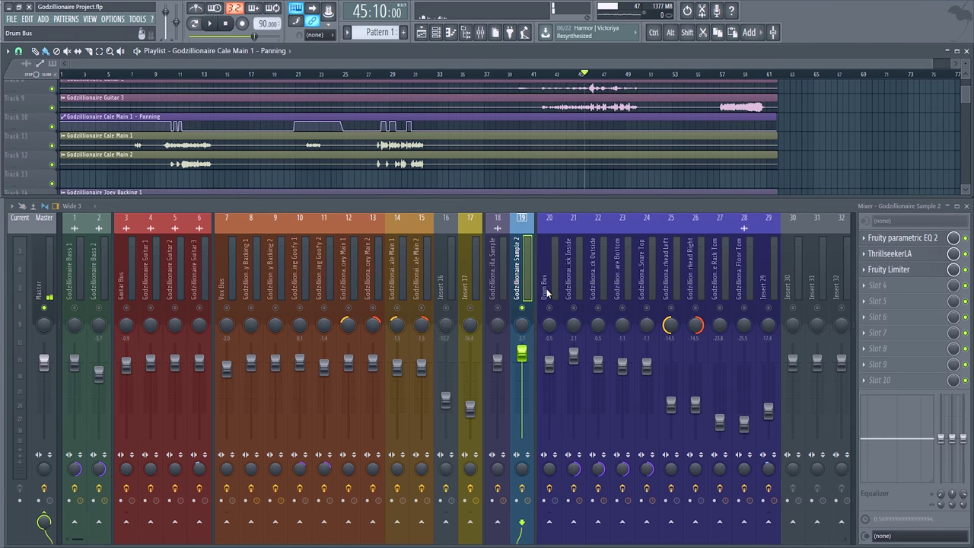
drag(592, 286, 611, 296)
click(592, 286)
click(554, 295)
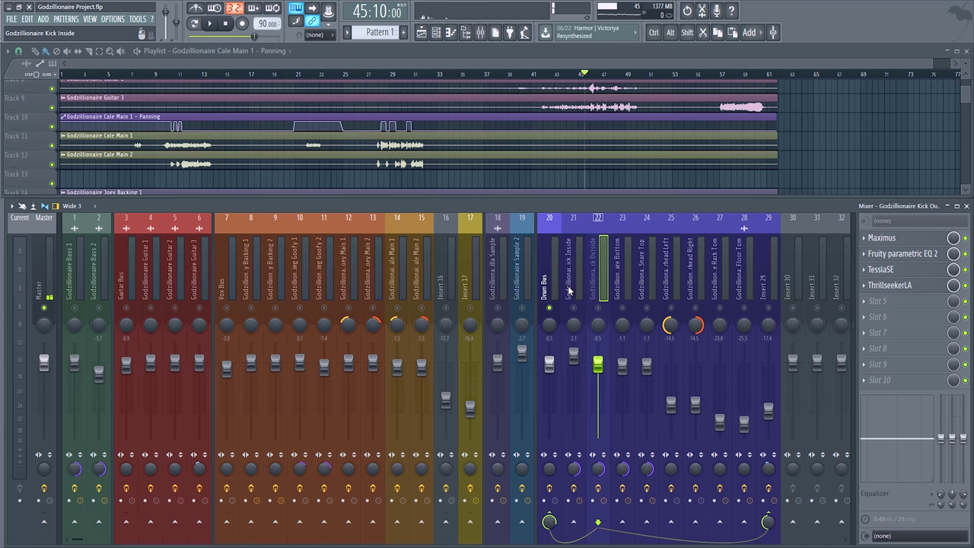
click(567, 292)
right_click(575, 308)
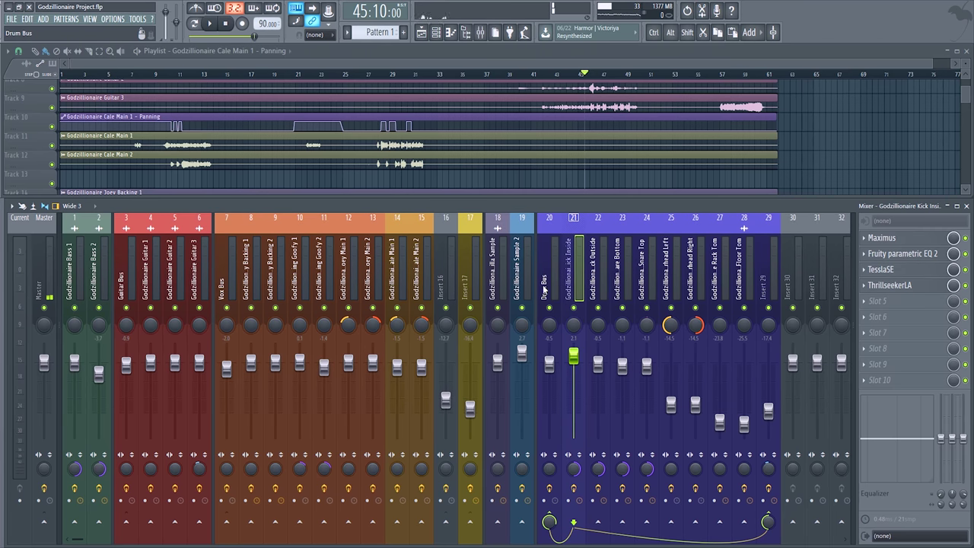
- Go through the Drum Bus, Vox Bus, Guitar Bus and Master mixer tracks, then return to Godzillionaire Kick Inside
click(545, 289)
click(229, 293)
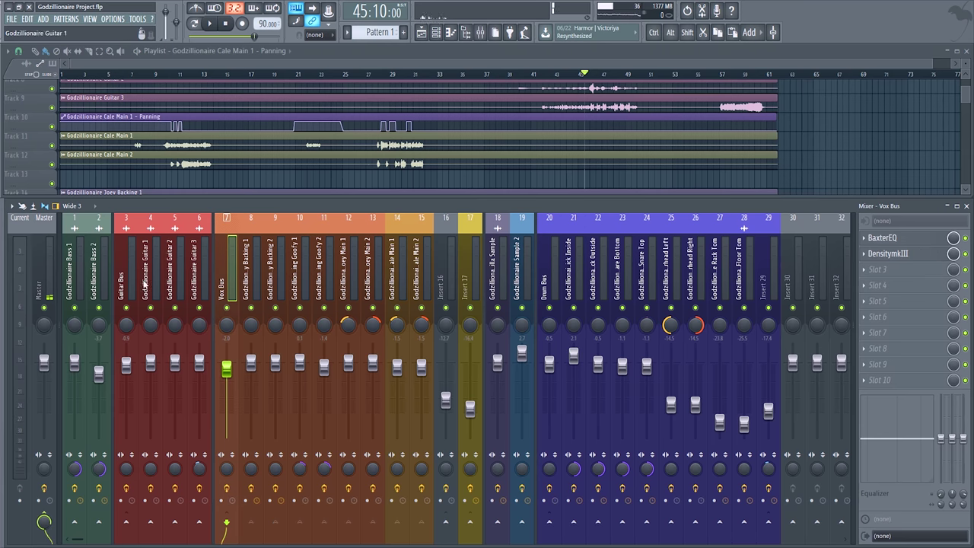
click(126, 293)
click(47, 295)
click(567, 280)
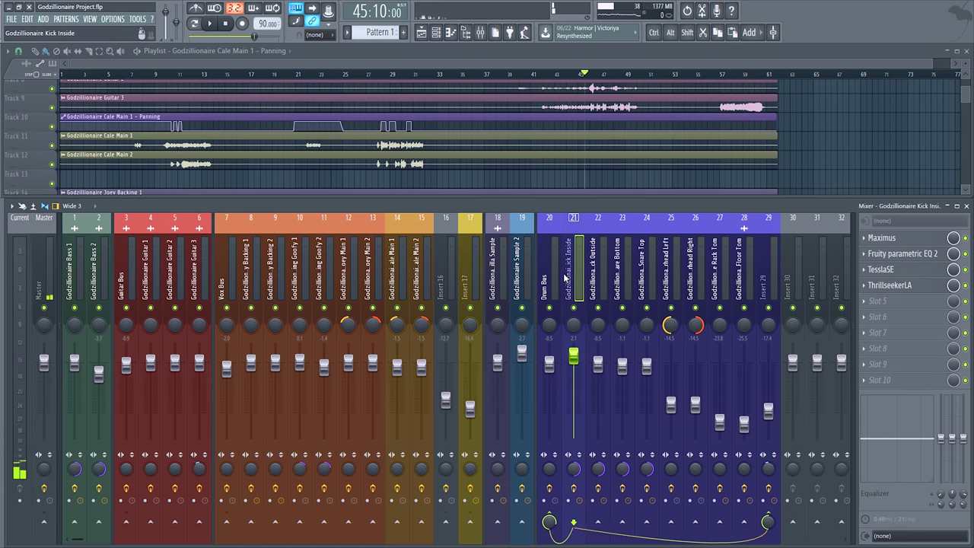
- Look through the vocal and drum clips in the playlist to locate the Kick Inside and Kick Outside tracks
scroll(618, 173, down, 1)
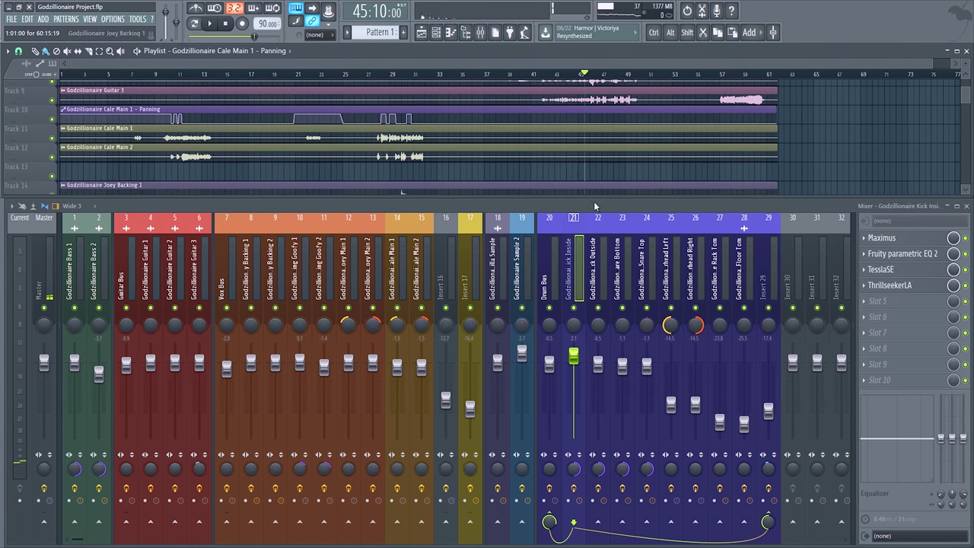
scroll(502, 152, down, 5)
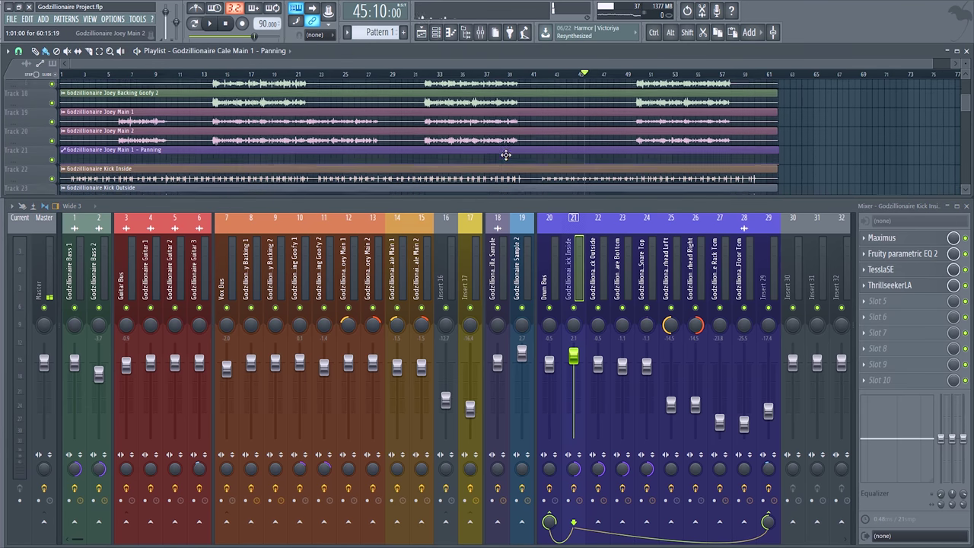
scroll(502, 136, up, 3)
scroll(503, 135, down, 3)
scroll(396, 122, down, 2)
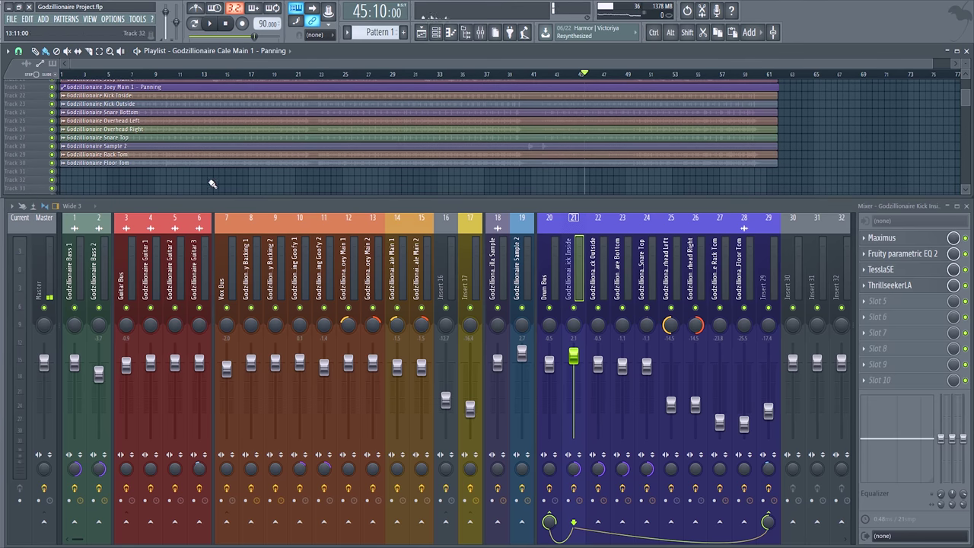
scroll(263, 176, up, 10)
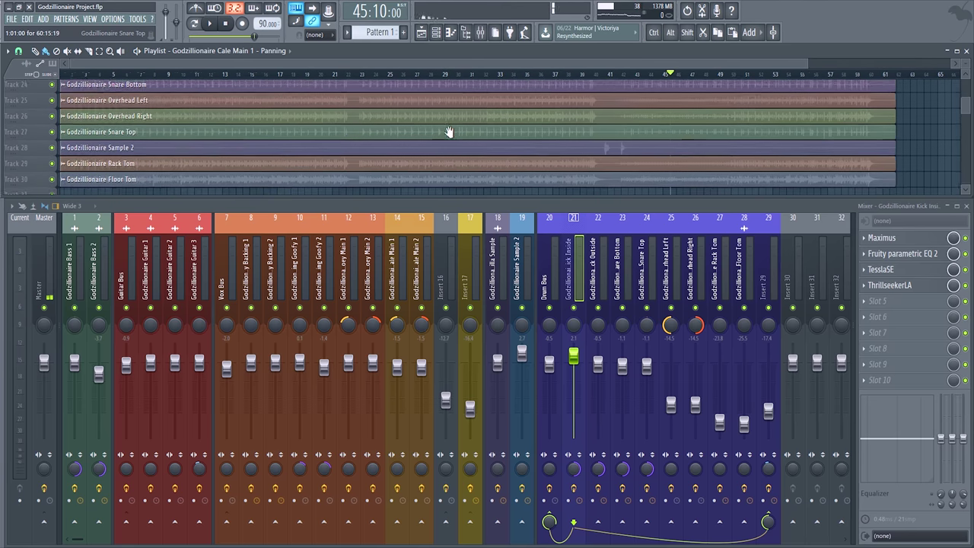
scroll(357, 176, up, 3)
scroll(153, 135, up, 4)
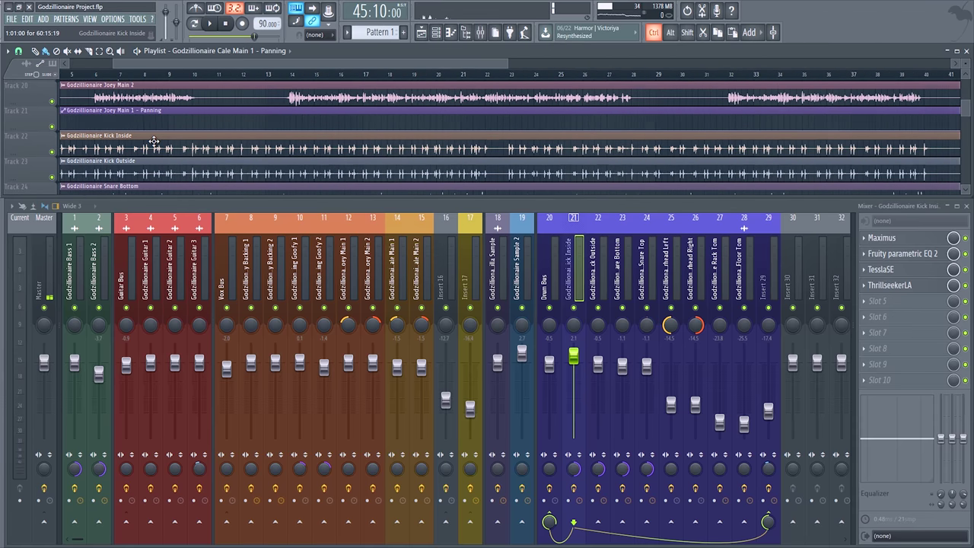
scroll(178, 122, down, 2)
scroll(239, 168, up, 1)
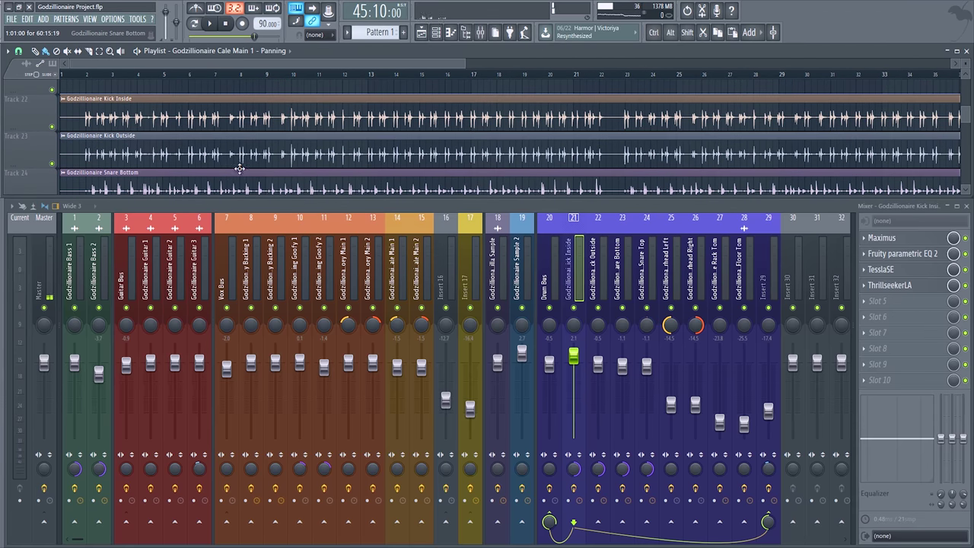
- Isolate the Kick Inside and Kick Outside playlist tracks and start playback from 2:01
right_click(51, 127)
click(52, 163)
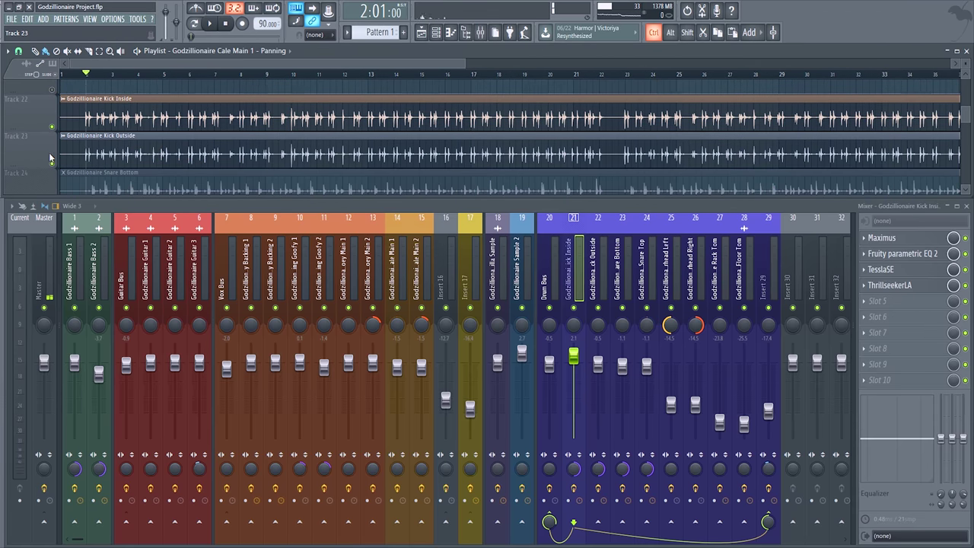
scroll(50, 158, up, 4)
key(space)
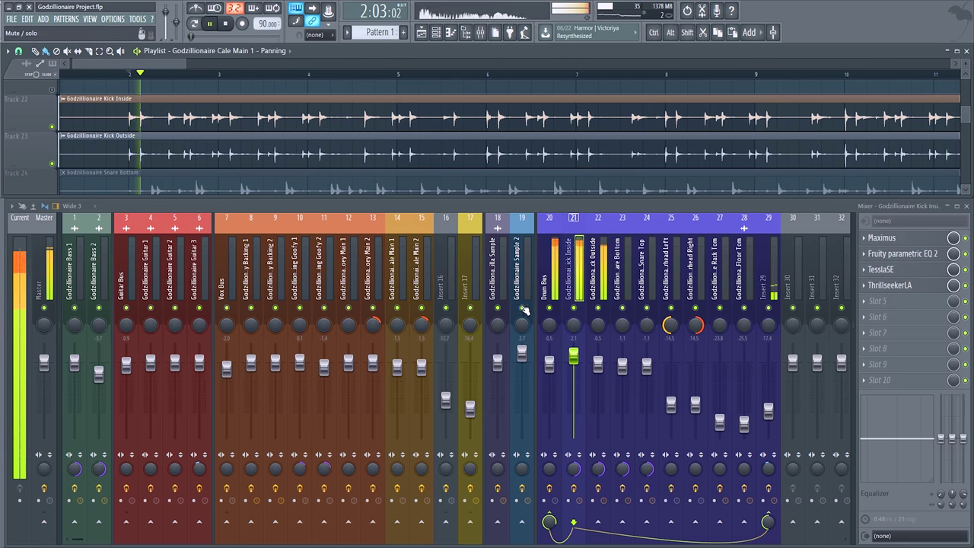
- Solo Kick Inside and Kick Outside in the mixer, unmute the other playlist tracks, and audition both kicks from 2:01
right_click(597, 308)
click(575, 308)
right_click(52, 163)
right_click(53, 164)
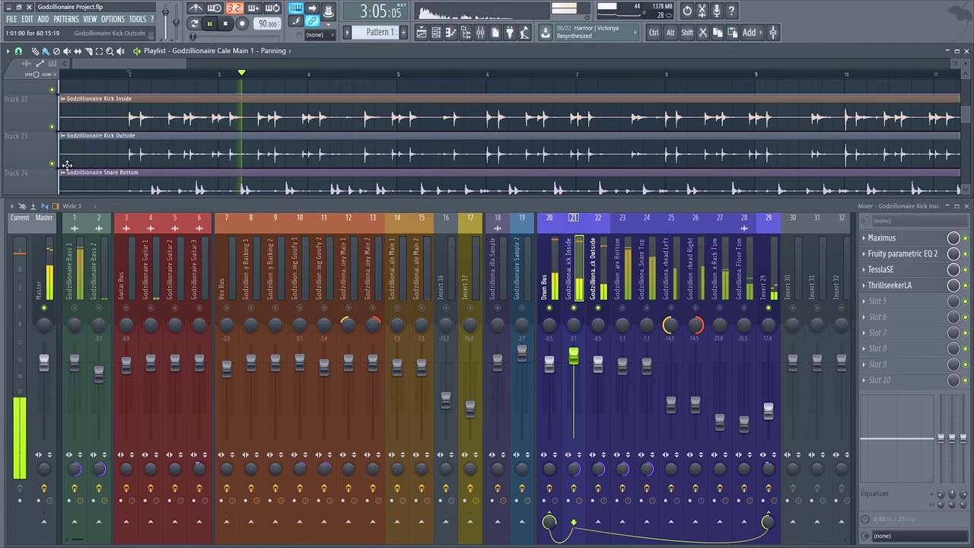
key(space)
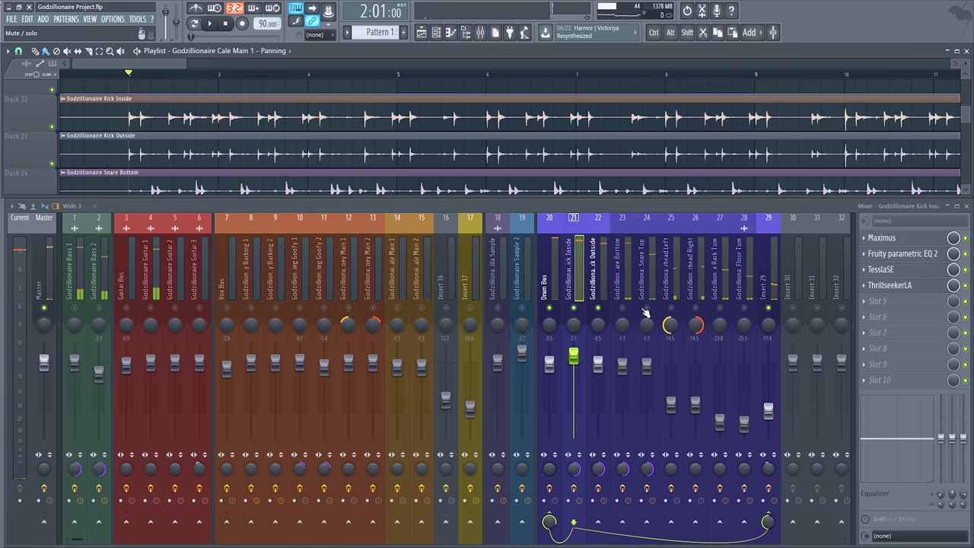
key(space)
key(space)
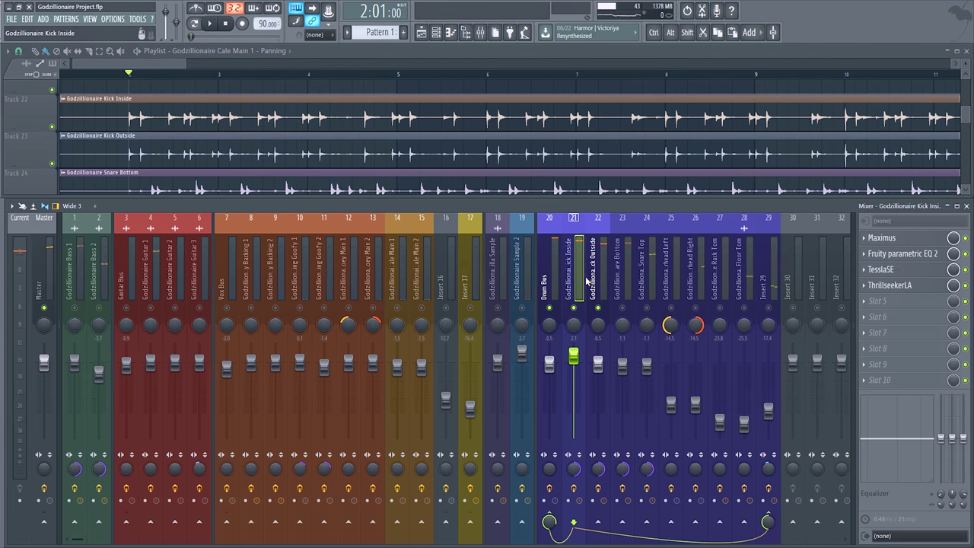
- Compare the Kick Inside and Kick Outside waveforms at bar 2, then audition Kick Inside with Kick Outside muted
ctrl+scroll(204, 176, up, 6)
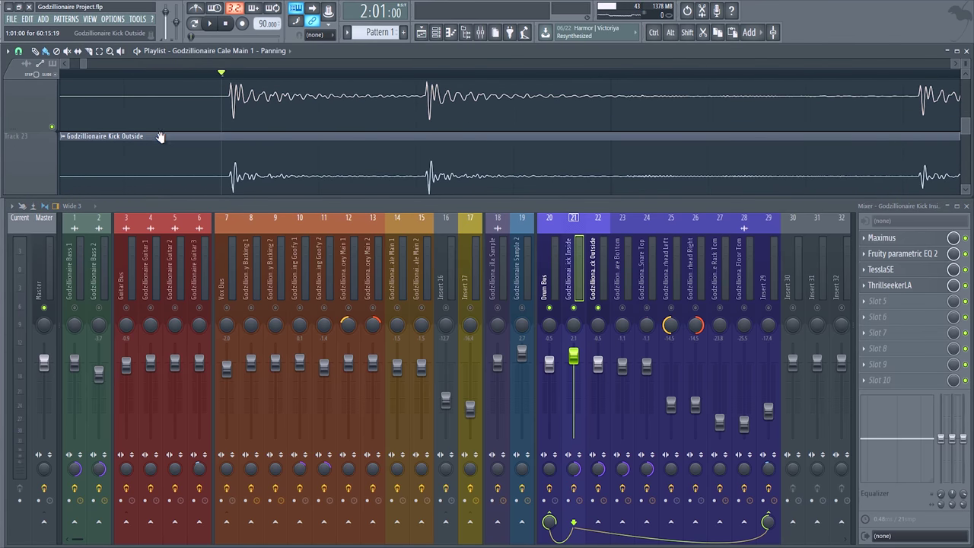
drag(171, 136, 235, 120)
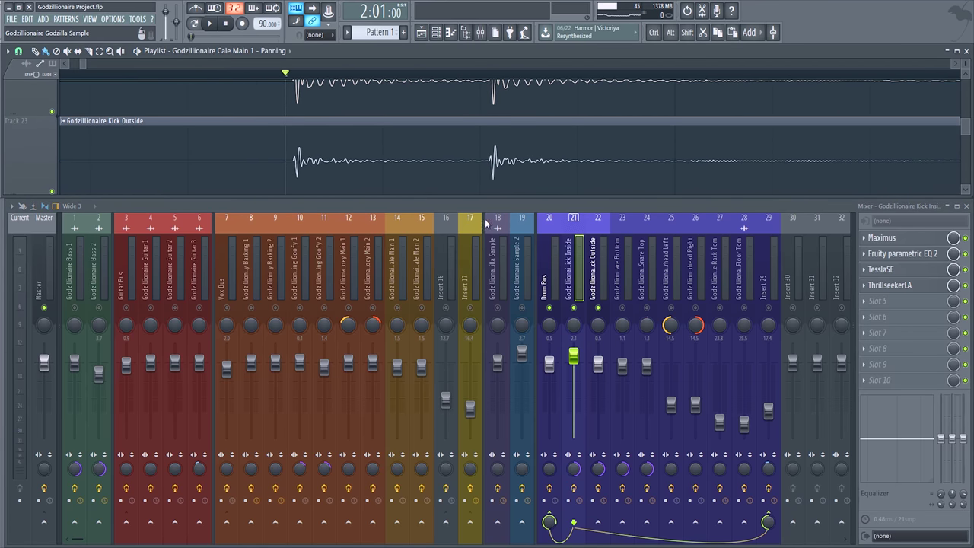
drag(495, 141, 430, 179)
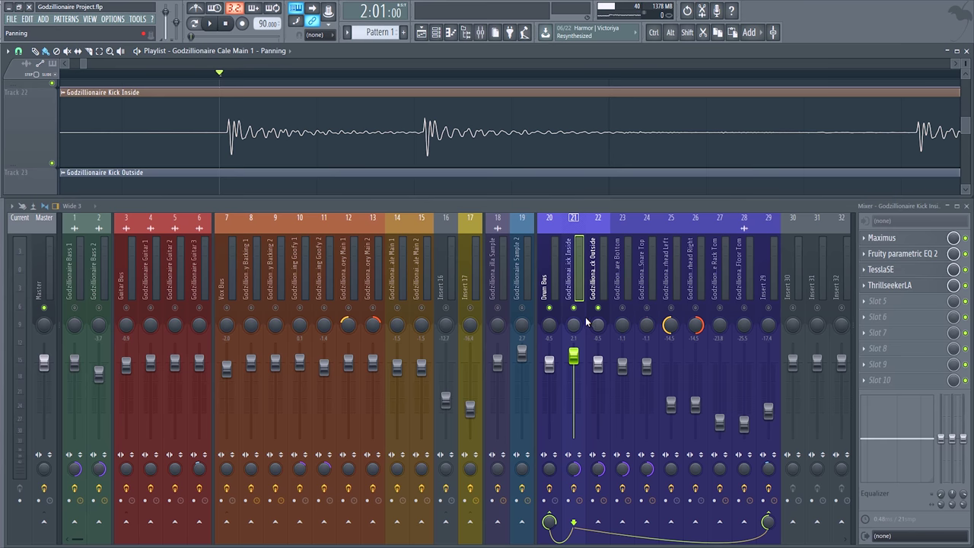
key(space)
scroll(487, 148, up, 3)
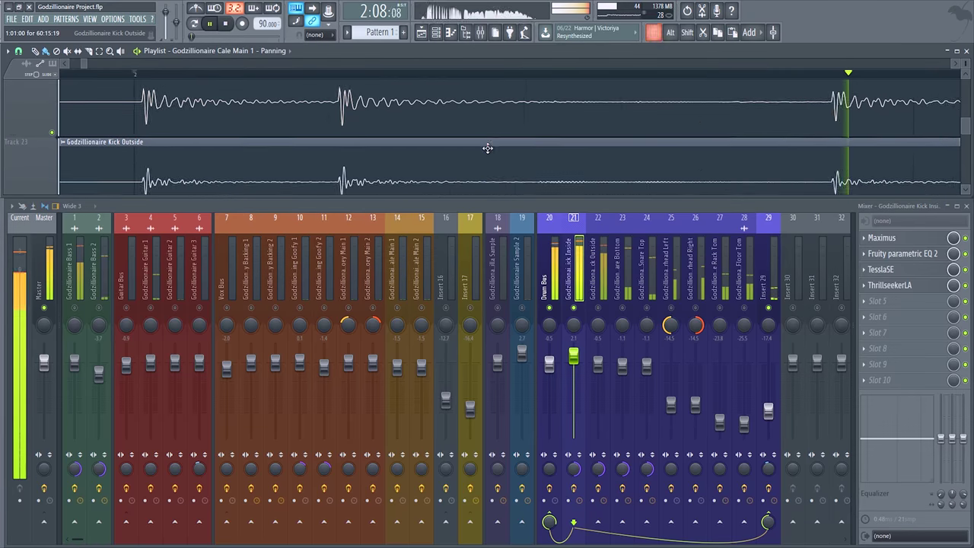
scroll(477, 154, down, 2)
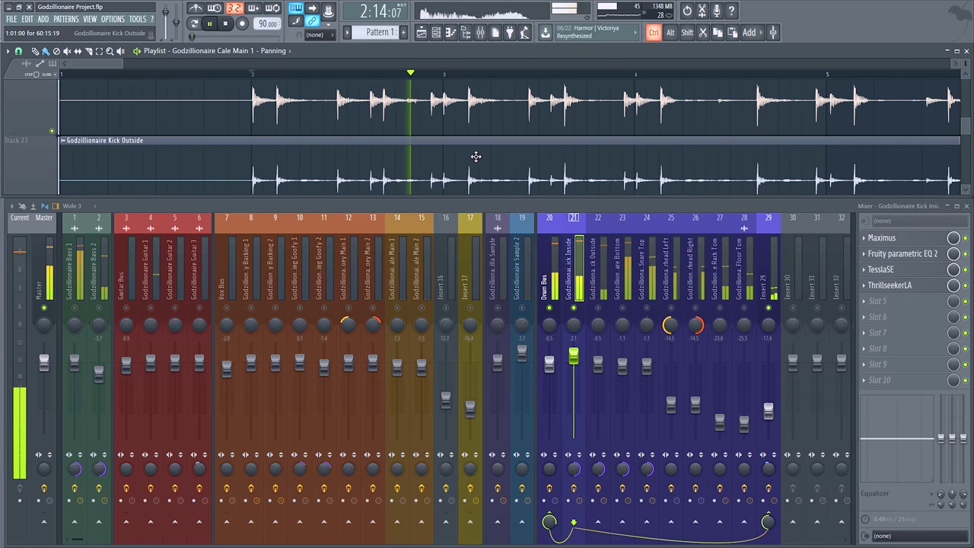
key(space)
- Open Maximus on Godzillionaire Kick Inside, enlarge its window, and start playback from 2:01 to watch its response
click(913, 241)
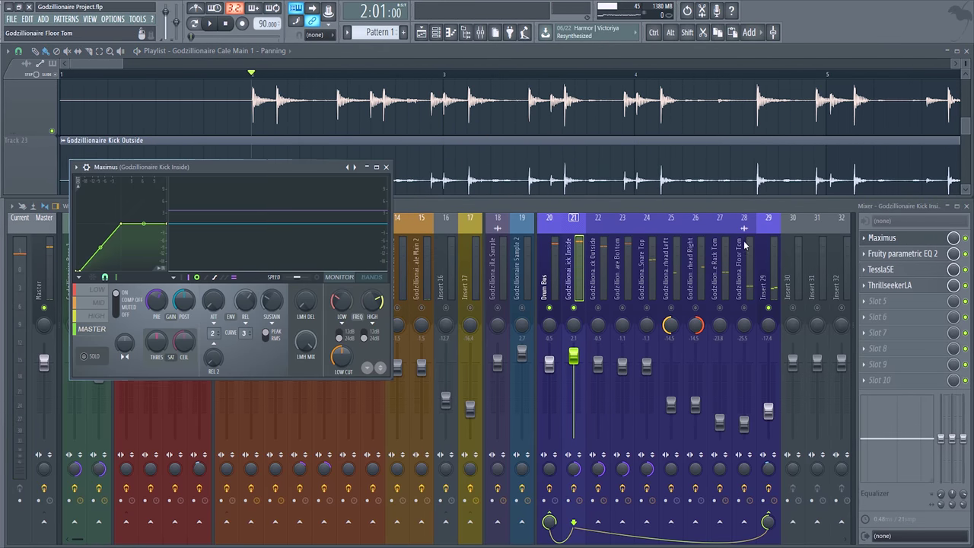
drag(390, 378, 834, 499)
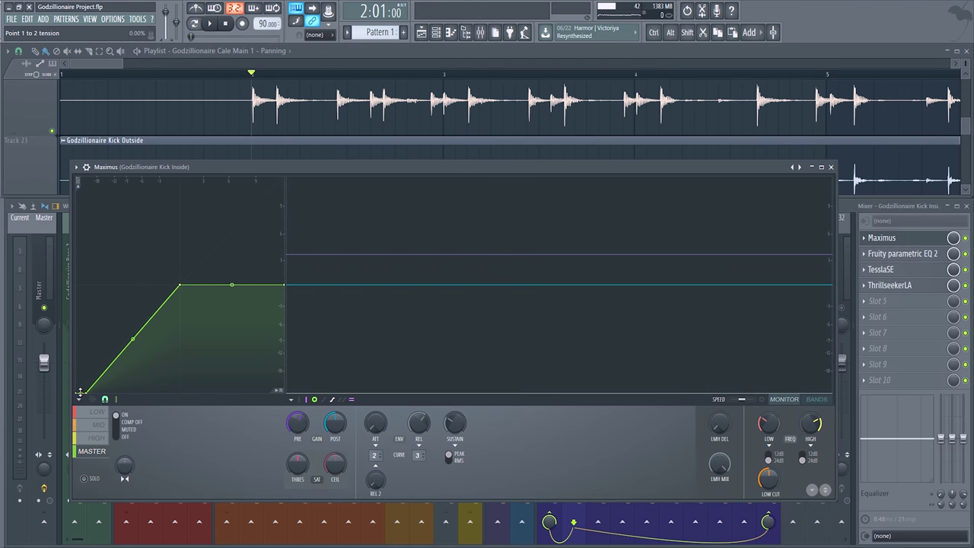
key(space)
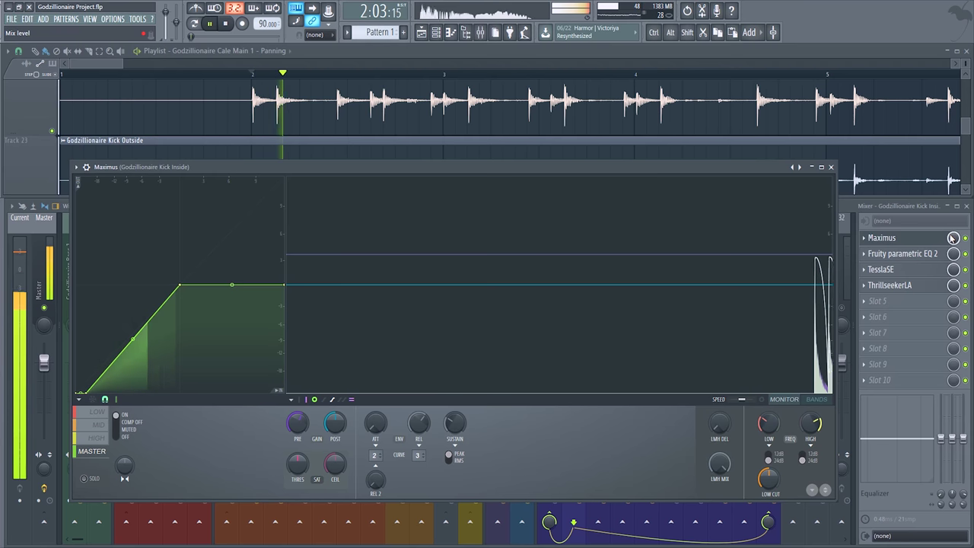
- Audition Kick Inside with Maximus bypassed, and close the Maximus window once playback is stopped
click(965, 239)
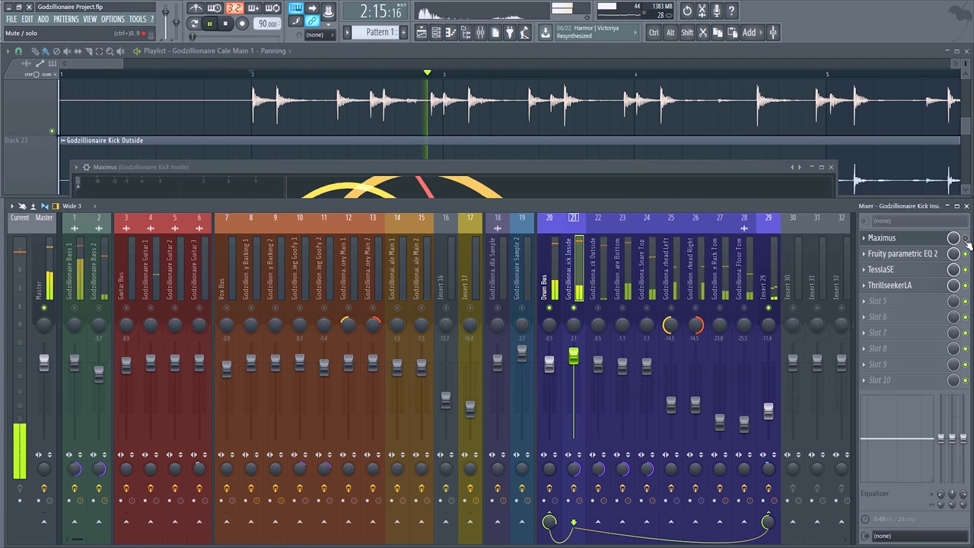
key(space)
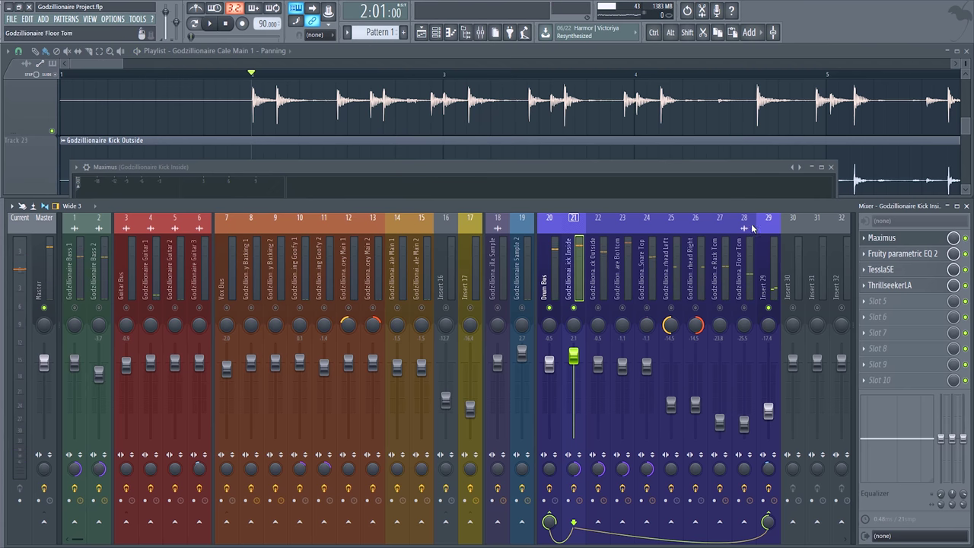
drag(737, 170, 729, 138)
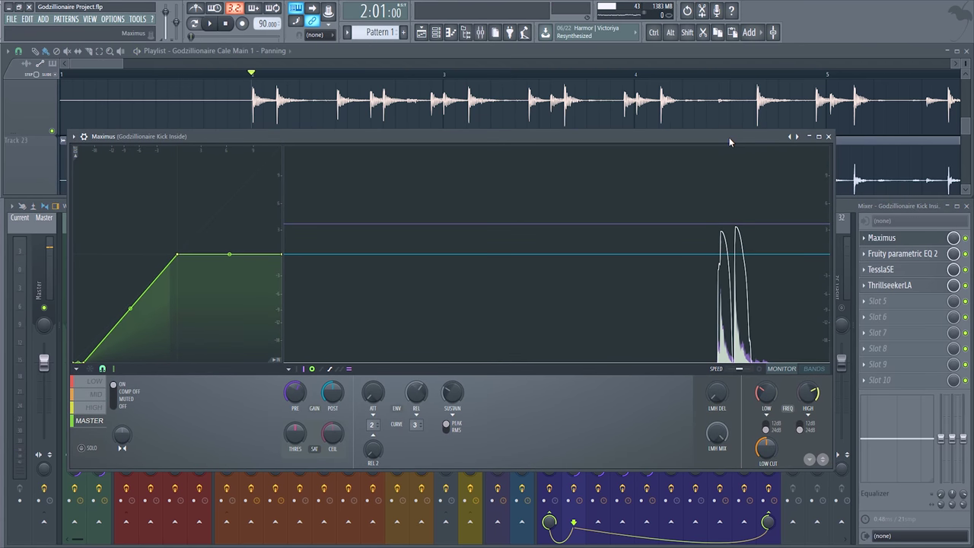
click(828, 137)
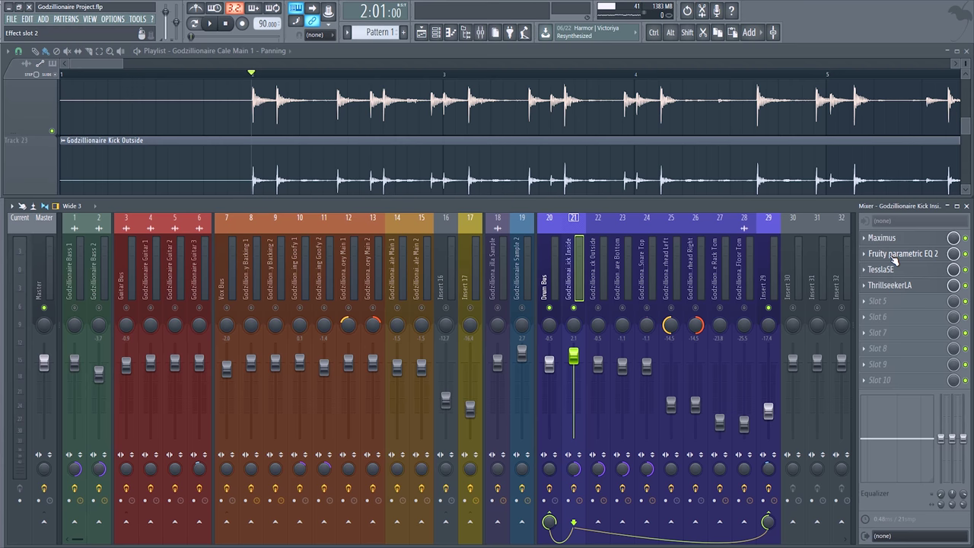
- Open Fruity parametric EQ 2 on Kick Inside and audition the kick from 2:01 with the EQ active and bypassed
click(895, 257)
key(space)
key(space)
drag(149, 130, 205, 126)
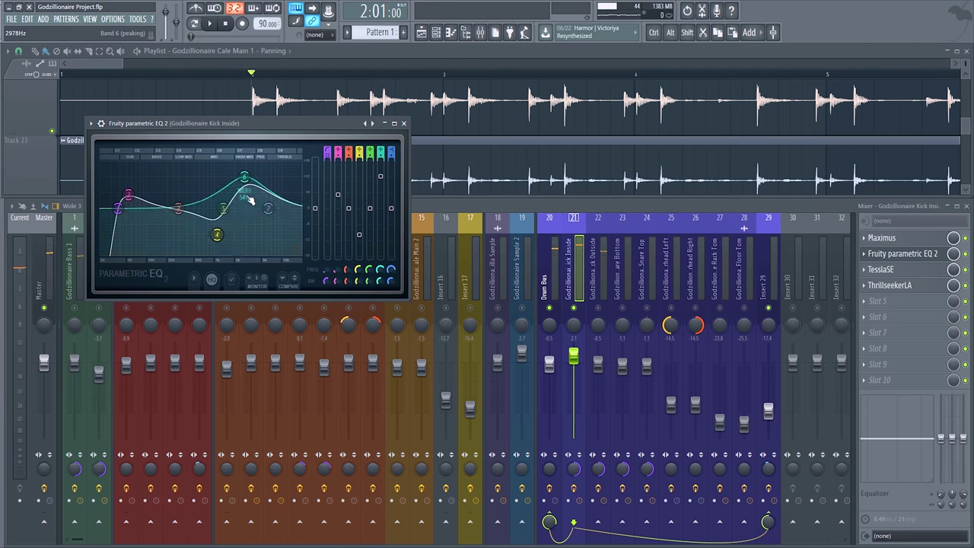
key(space)
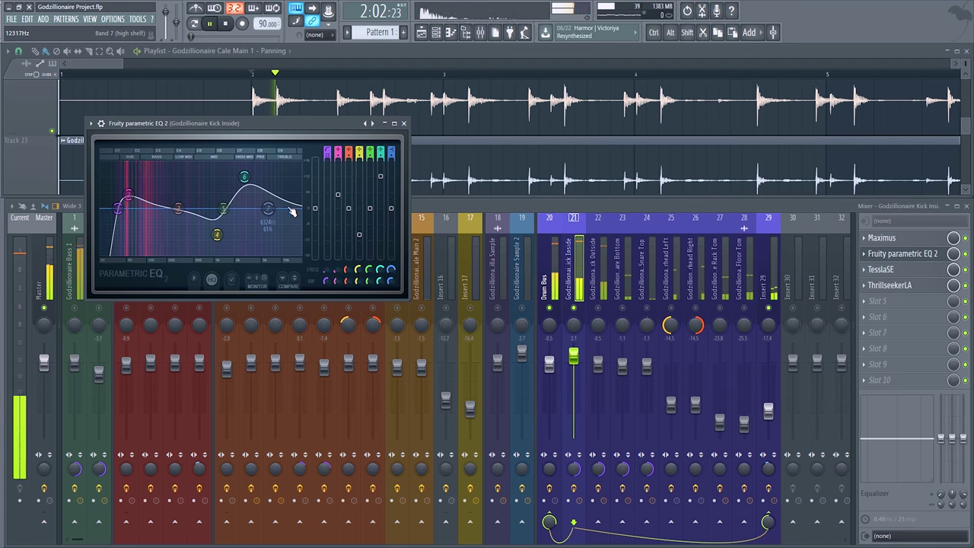
click(965, 253)
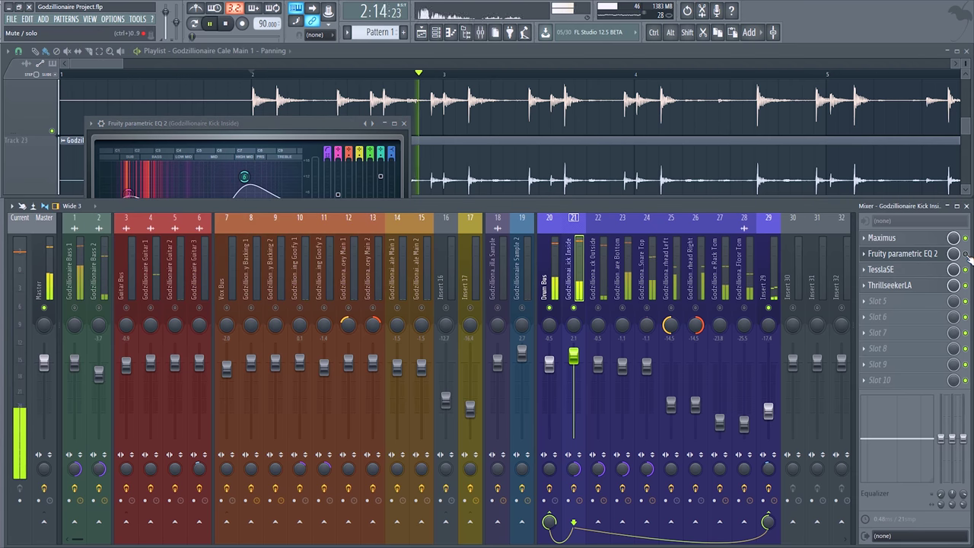
click(224, 126)
key(space)
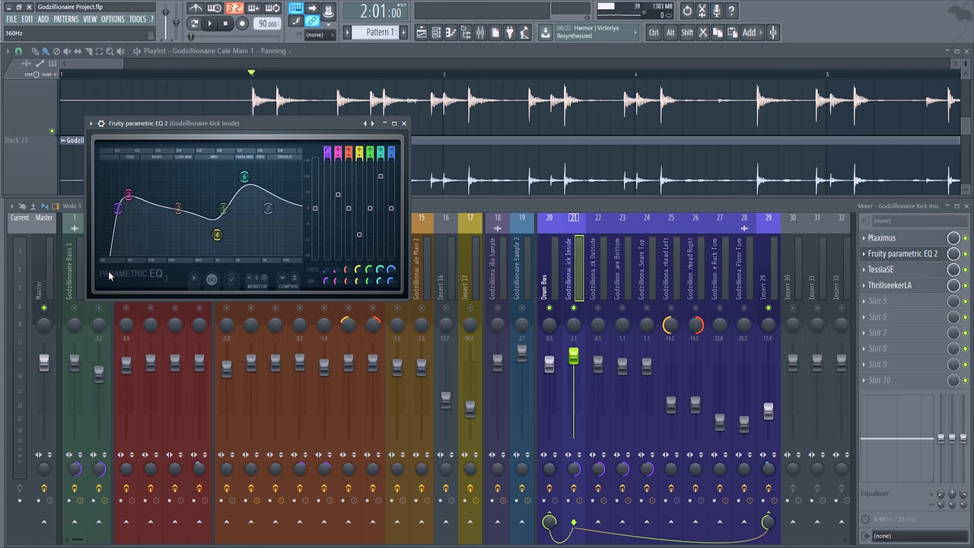
- Open TesslaSE on Kick Inside and play from 2:01 to watch its meter respond
click(927, 274)
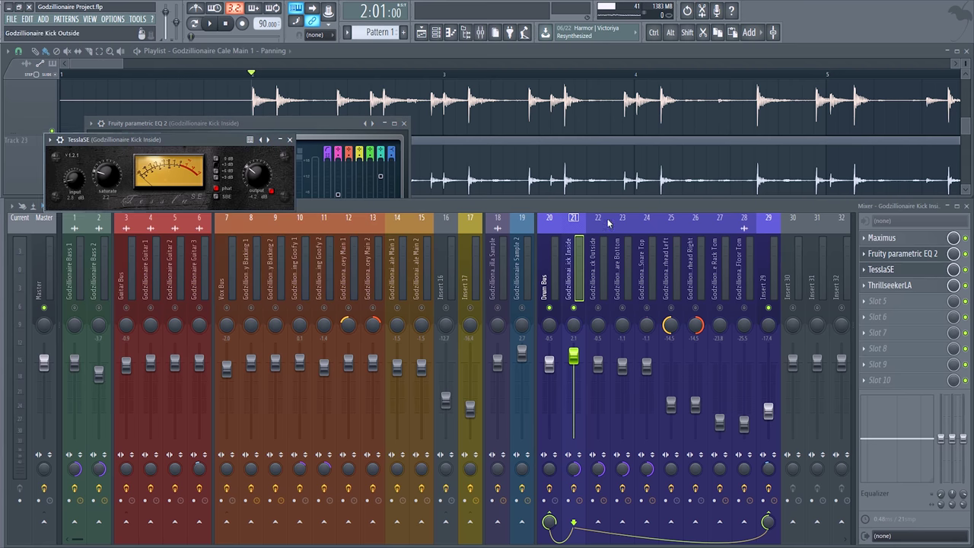
drag(185, 138, 207, 145)
key(space)
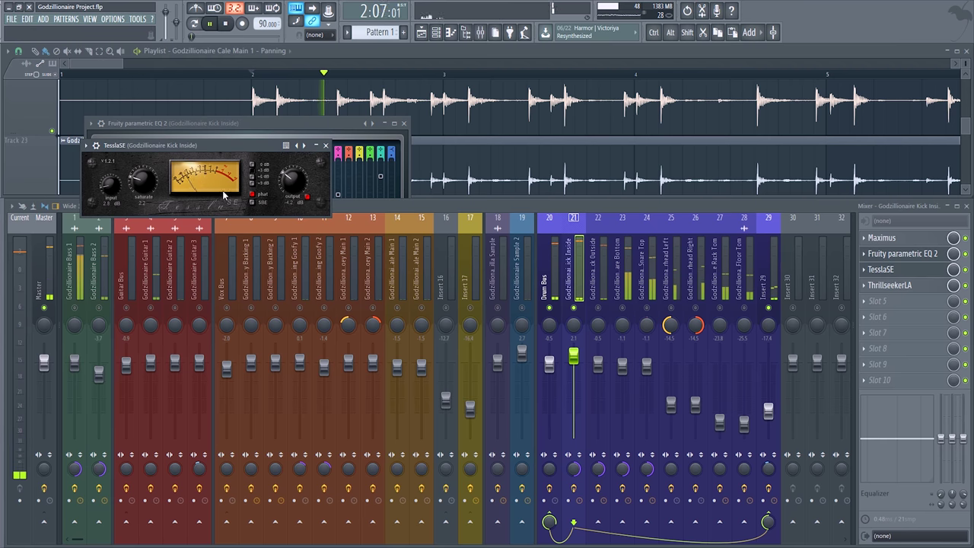
drag(223, 190, 233, 190)
key(space)
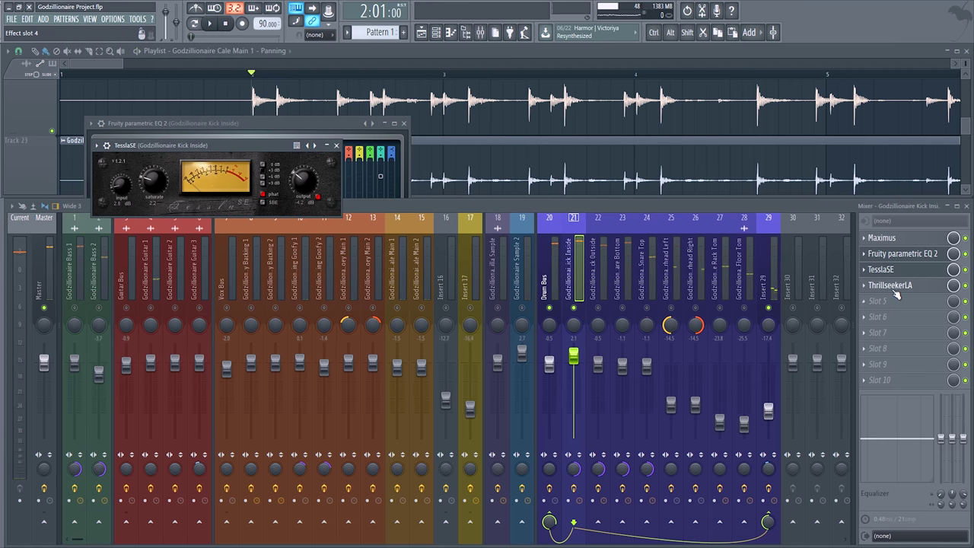
- Open ThrillseekerLA on Kick Inside, audition the kick from 2:01, and close the open plugin windows
click(891, 284)
drag(310, 158, 351, 182)
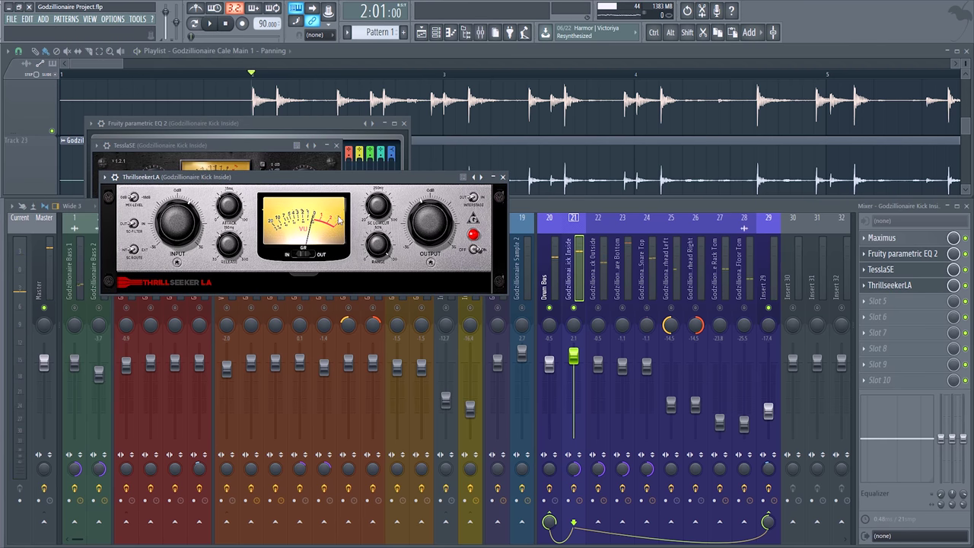
key(space)
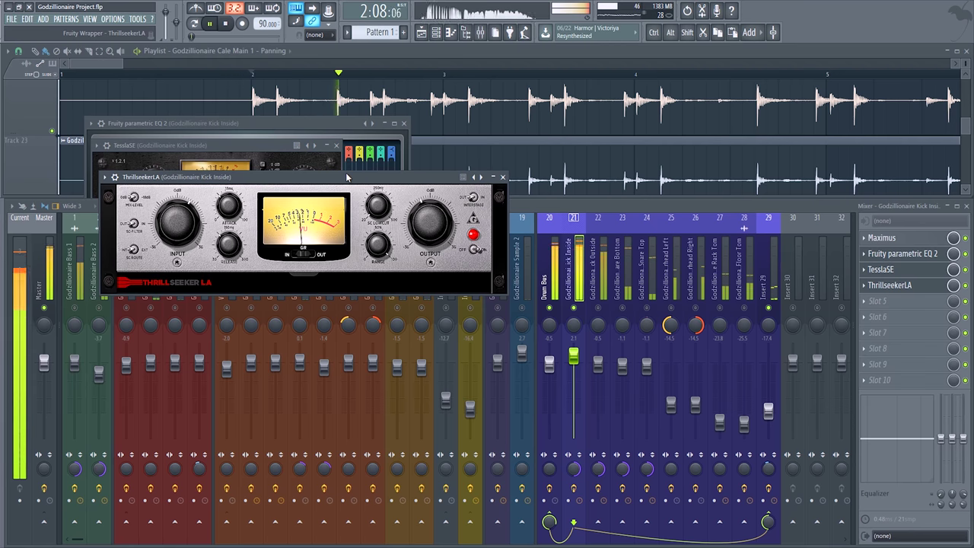
key(space)
click(502, 176)
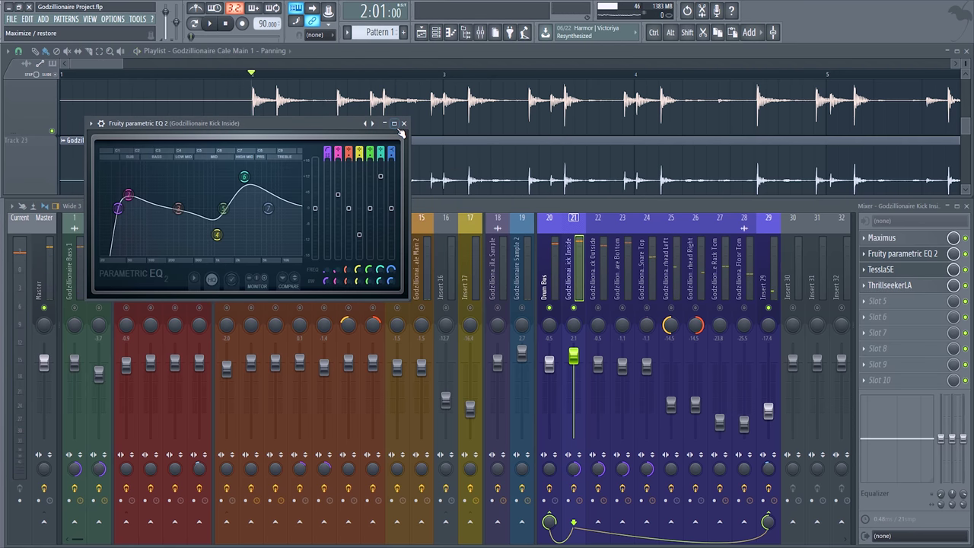
click(396, 123)
click(957, 50)
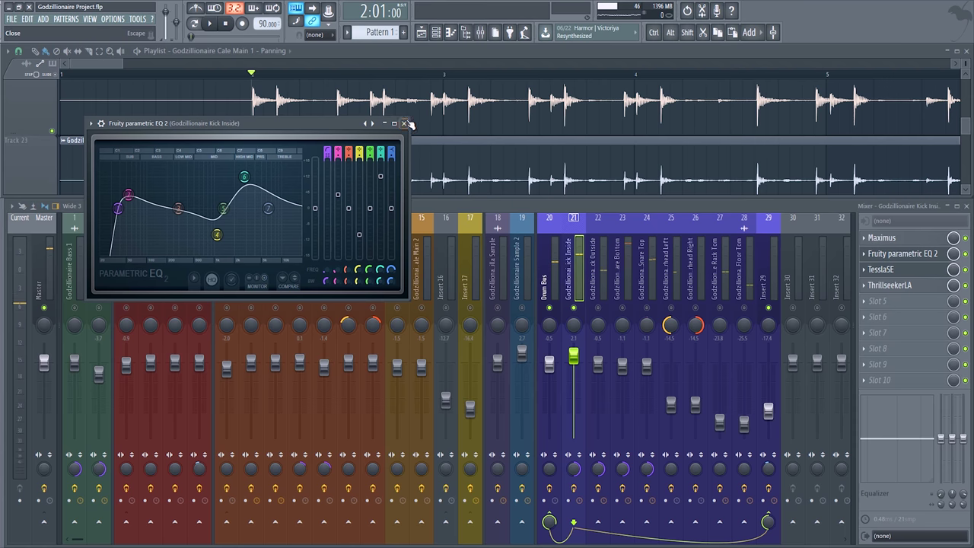
click(407, 124)
click(340, 148)
- Mute Kick Inside, make Kick Outside audible and selected in the mixer, and open its Maximus and Fruity parametric EQ 2
click(601, 293)
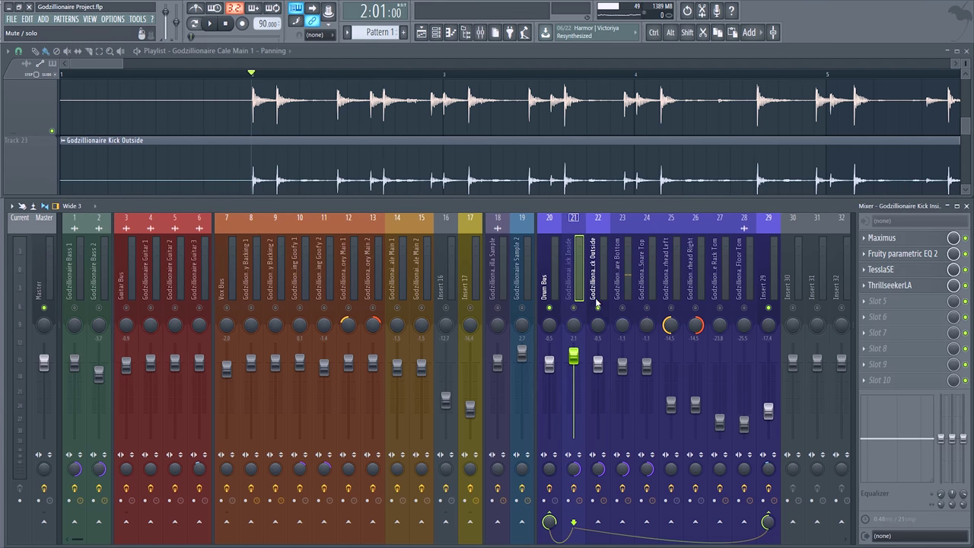
click(770, 309)
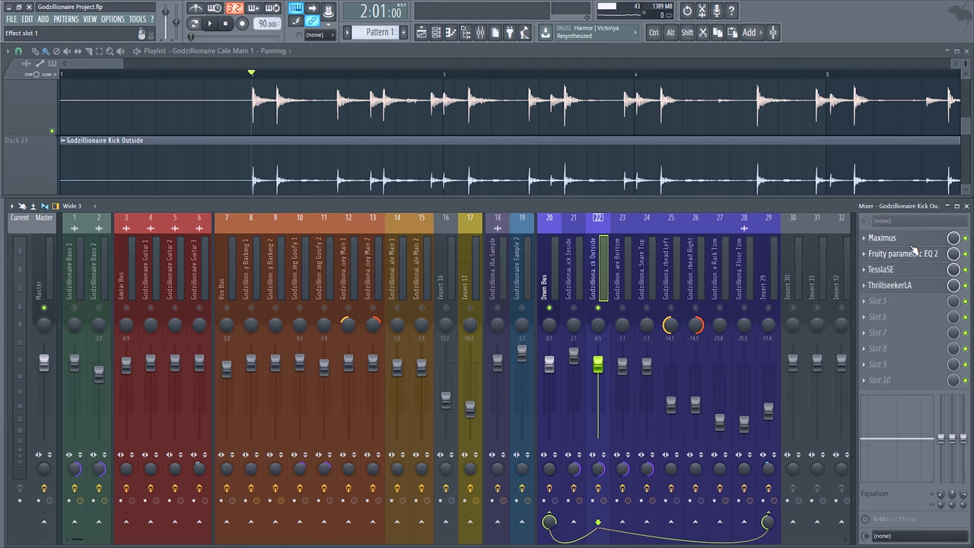
click(885, 238)
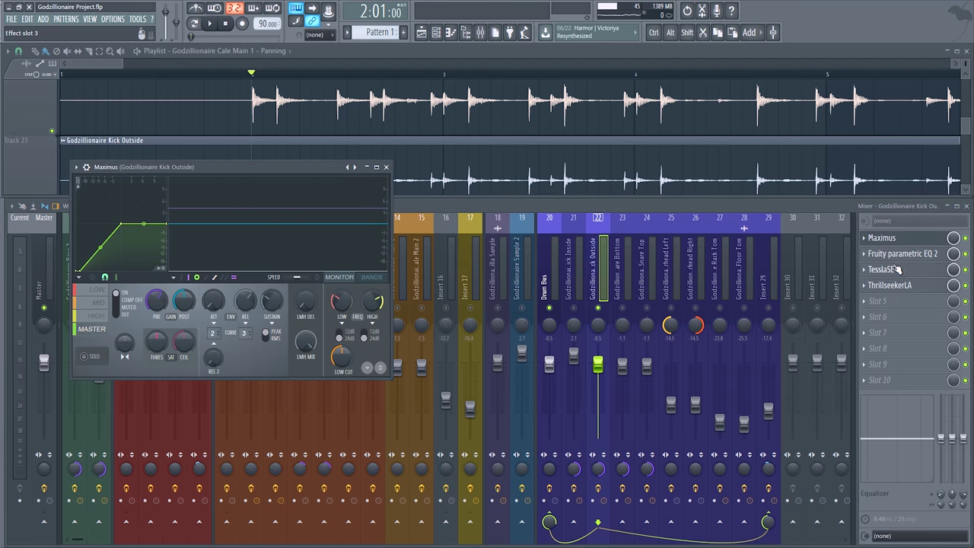
click(899, 253)
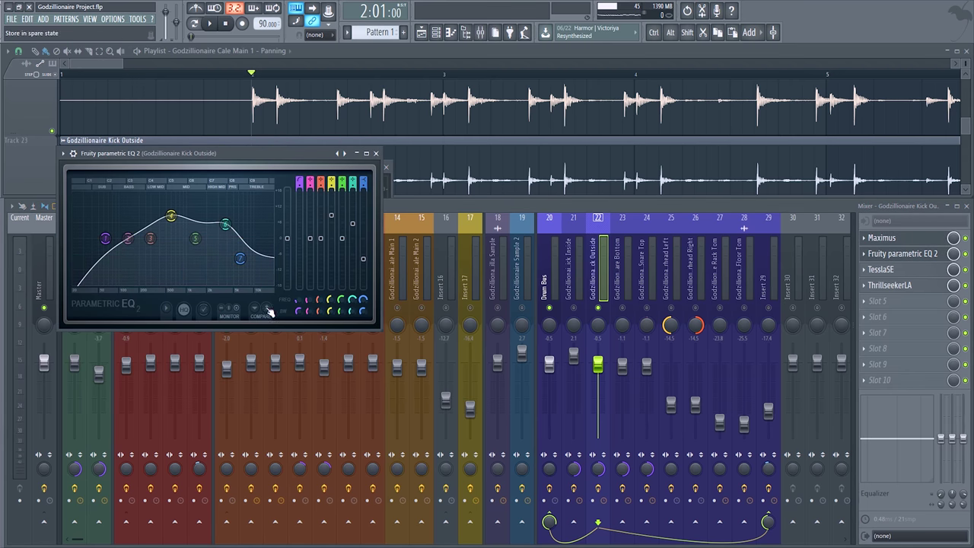
- Enlarge the Fruity parametric EQ 2 window on Kick Outside and watch its spectrum while playing from 2:01
drag(383, 331, 631, 432)
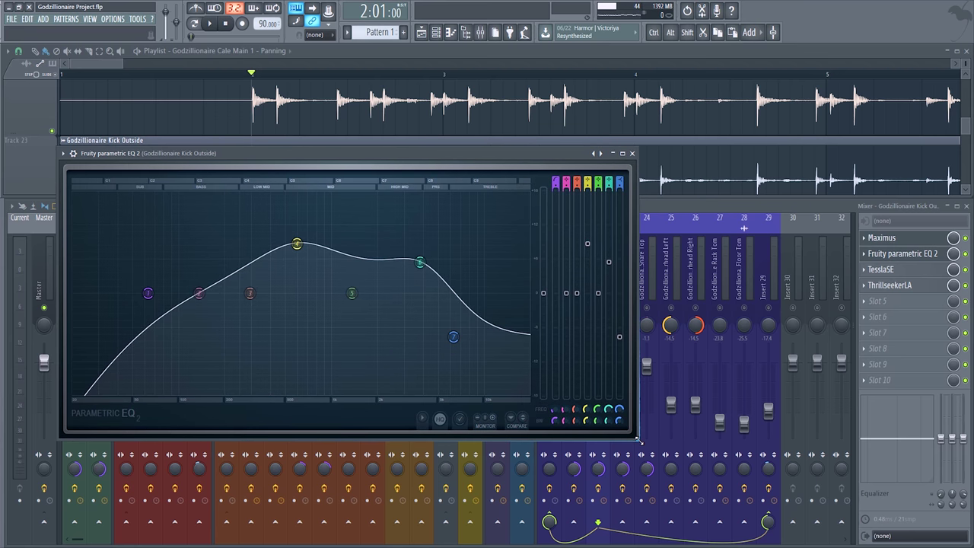
key(space)
drag(452, 156, 437, 77)
click(671, 210)
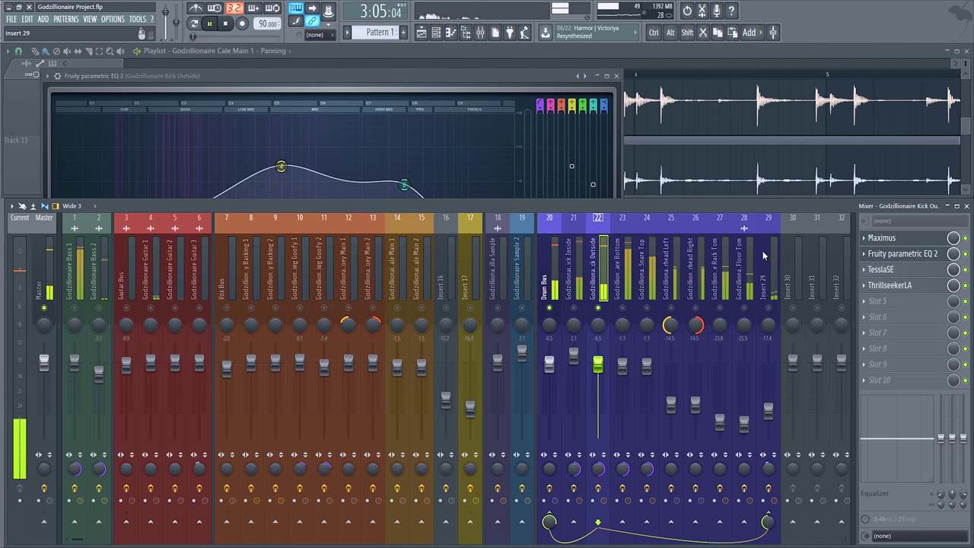
- Compare the Kick Outside sound from 2:01 with Maximus bypassed and active
click(965, 239)
key(space)
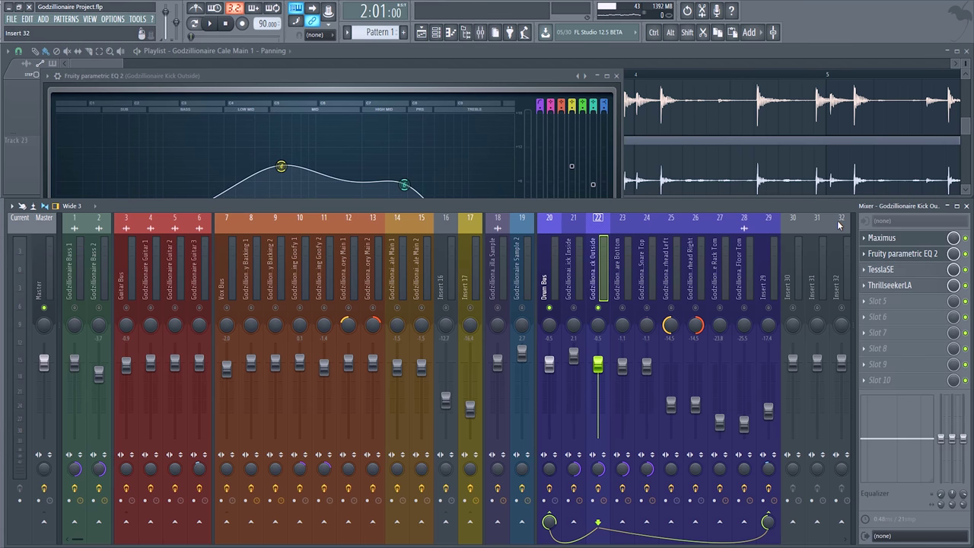
key(space)
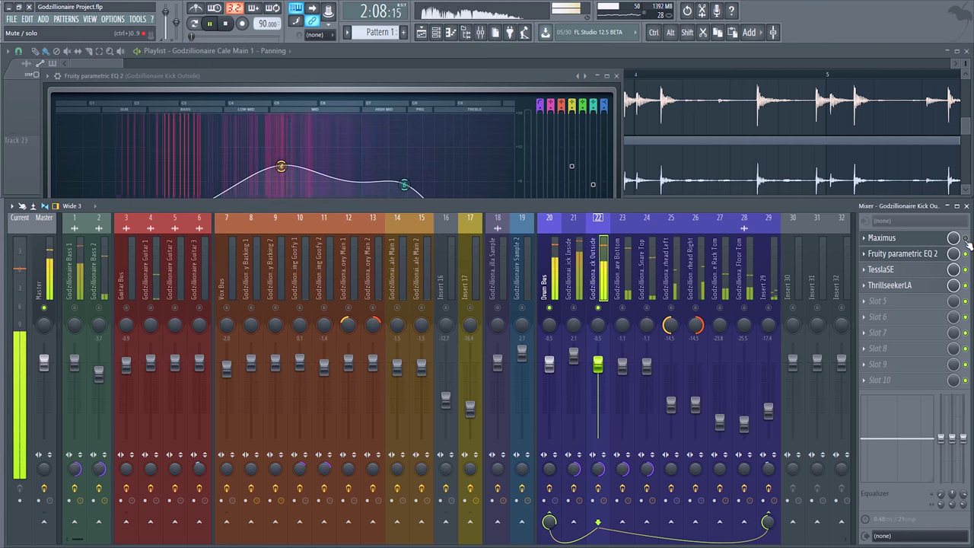
key(space)
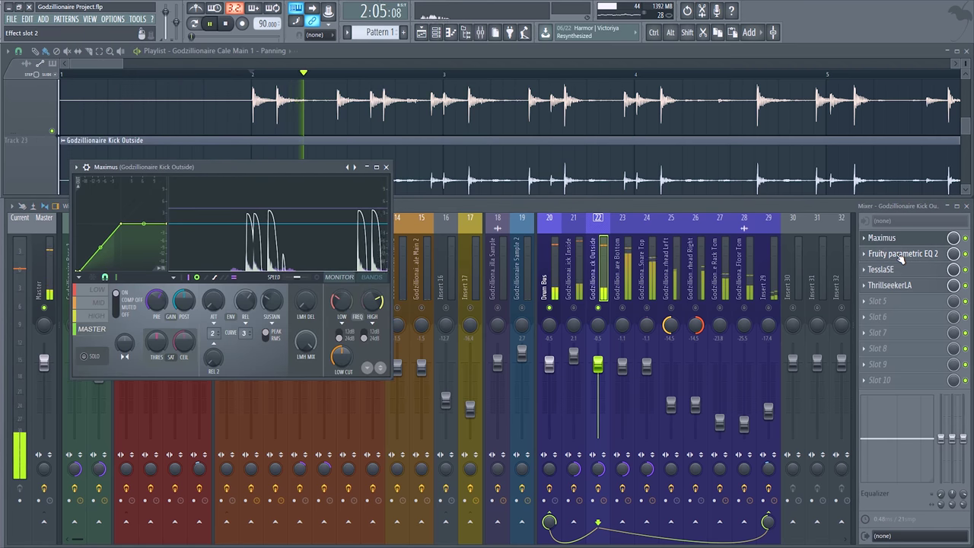
key(space)
- Audition Kick Outside from 2:01 while viewing its Fruity parametric EQ 2, TesslaSE and ThrillseekerLA effects
click(901, 256)
click(904, 273)
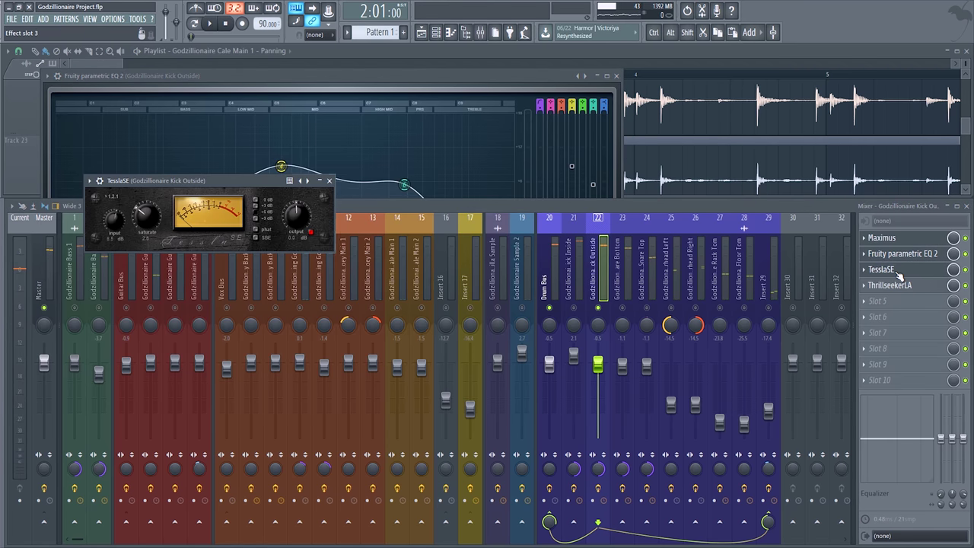
key(space)
click(890, 285)
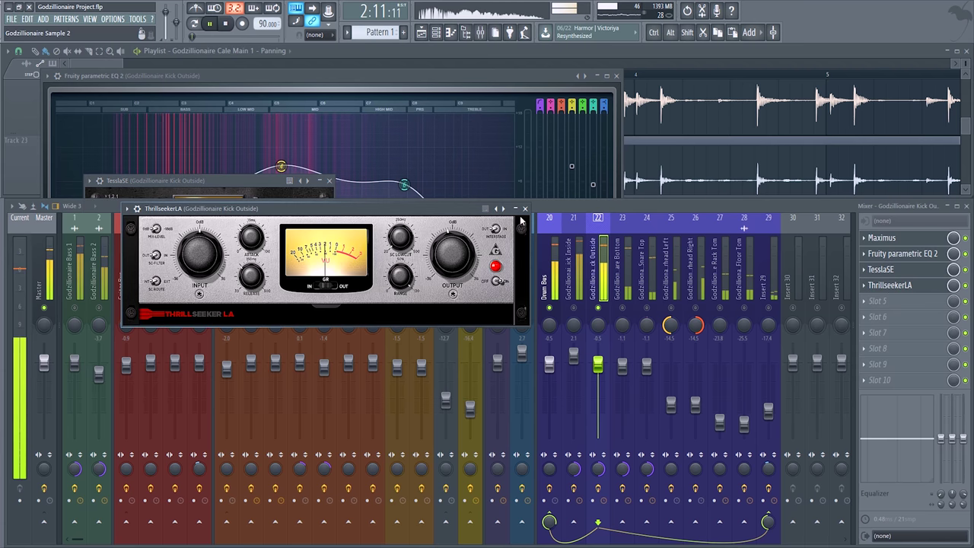
- Stop playback and close all open Kick Outside plugin windows
click(525, 209)
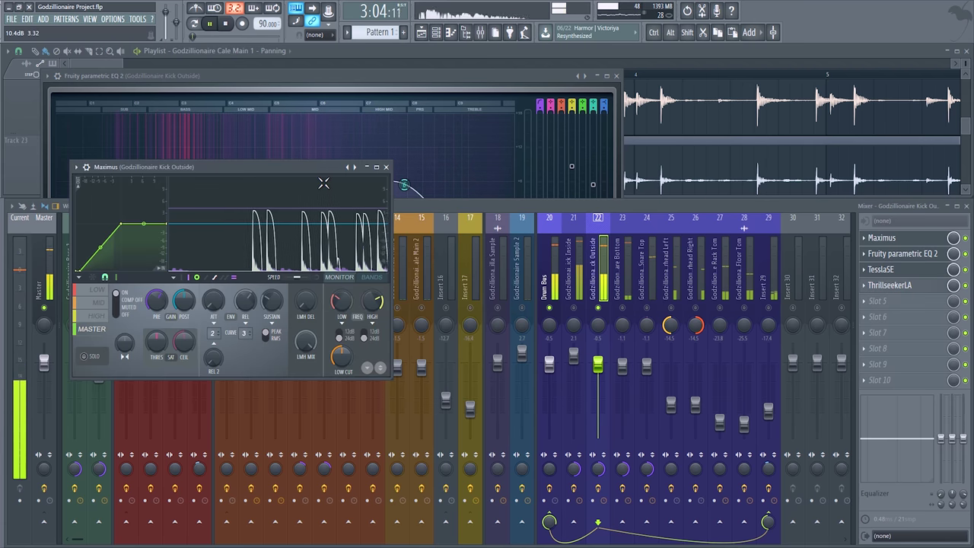
click(382, 168)
click(616, 76)
key(space)
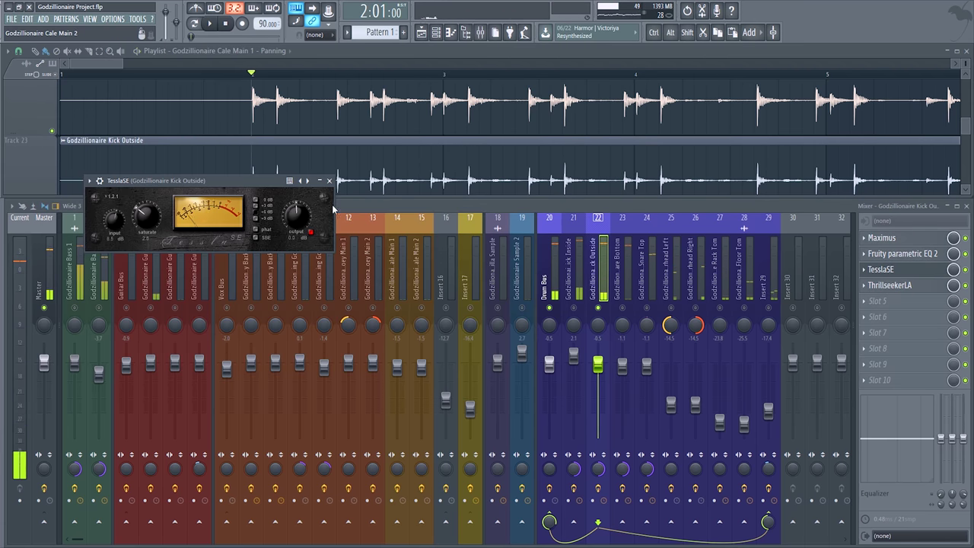
click(330, 183)
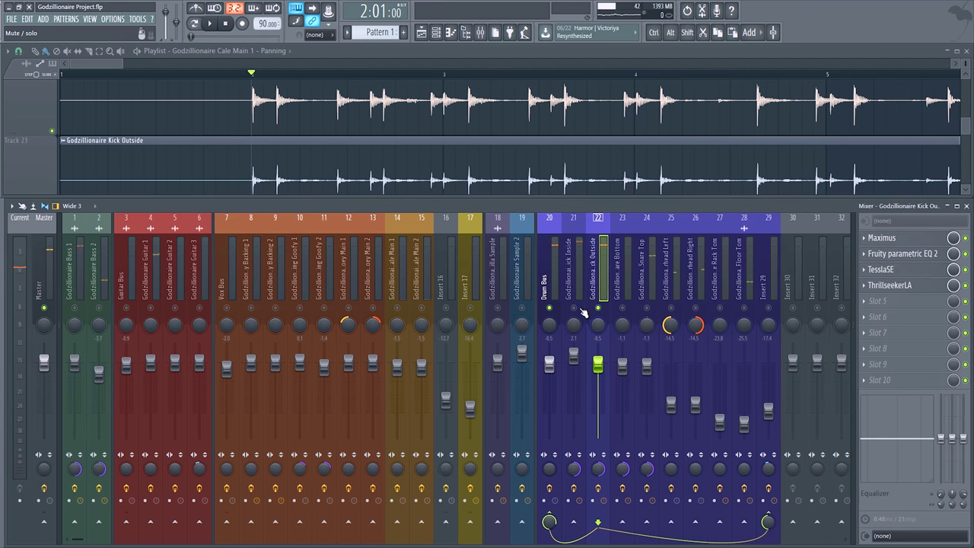
- Unmute Kick Inside and play from 2:01, comparing both kicks together with Kick Inside alone
click(576, 308)
key(space)
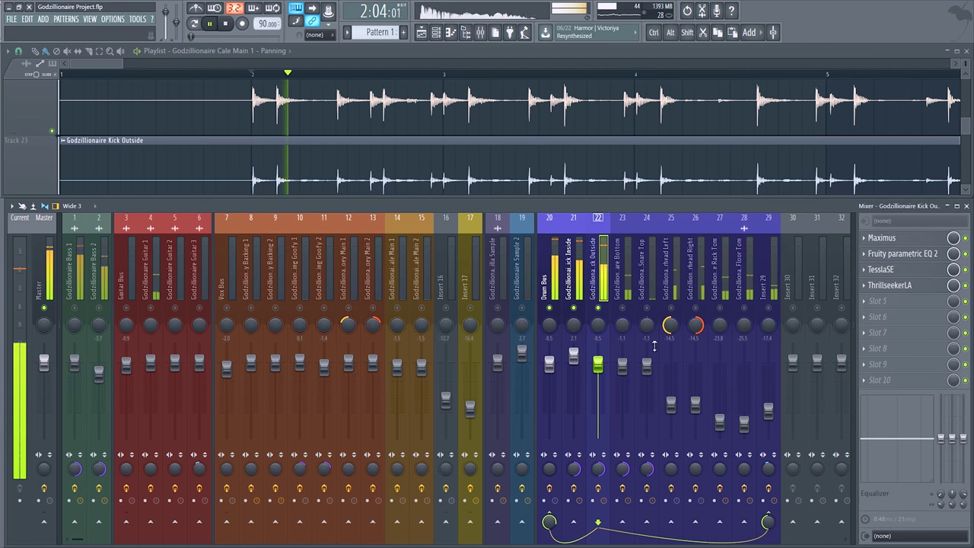
click(599, 309)
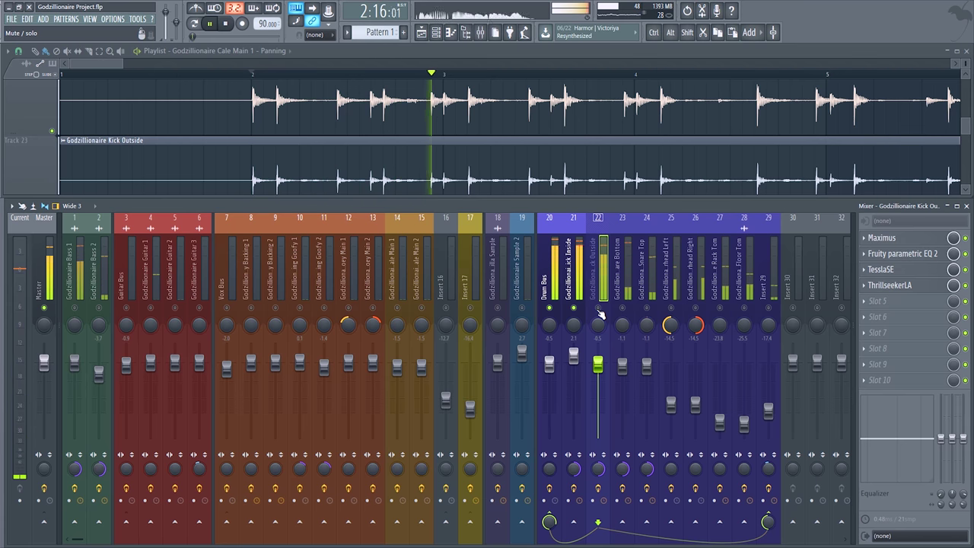
click(599, 309)
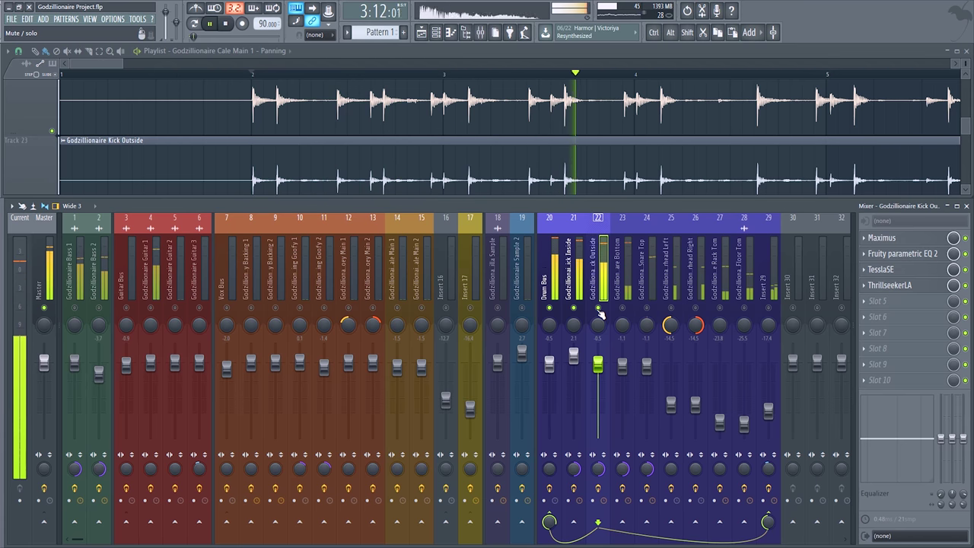
key(space)
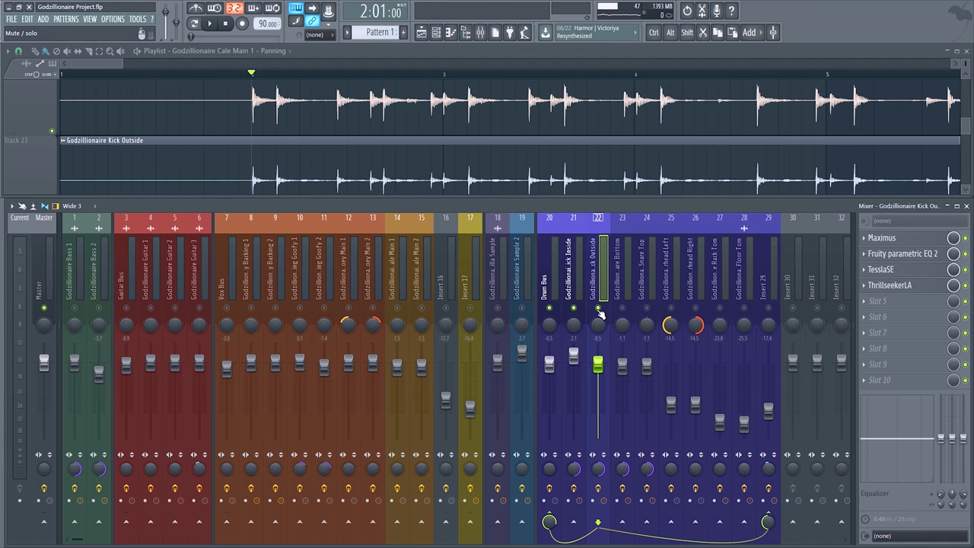
- Zoom the playlist out, audition both kicks once more from 2:01, and bring the Snare Bottom track into view
scroll(513, 107, down, 2)
scroll(495, 114, down, 2)
scroll(539, 161, up, 1)
key(space)
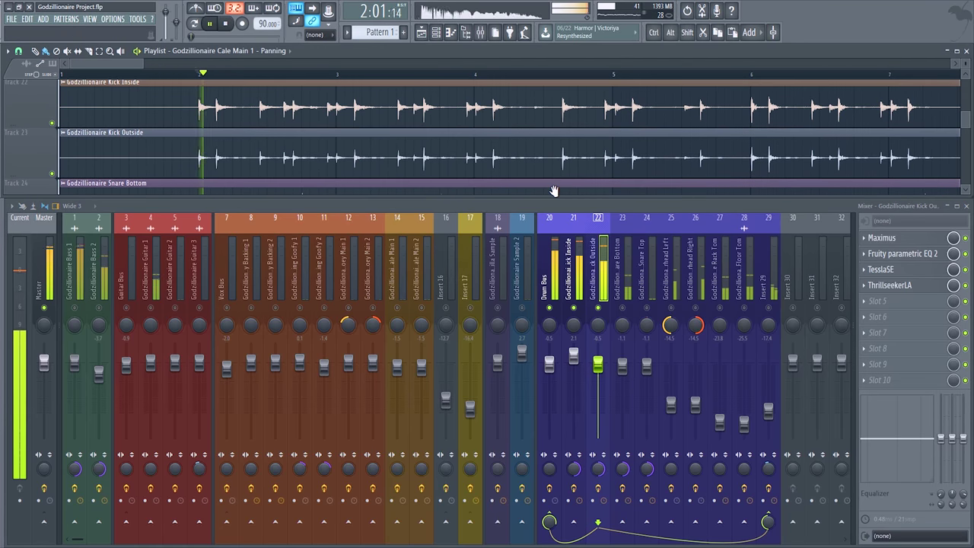
key(space)
scroll(416, 128, down, 1)
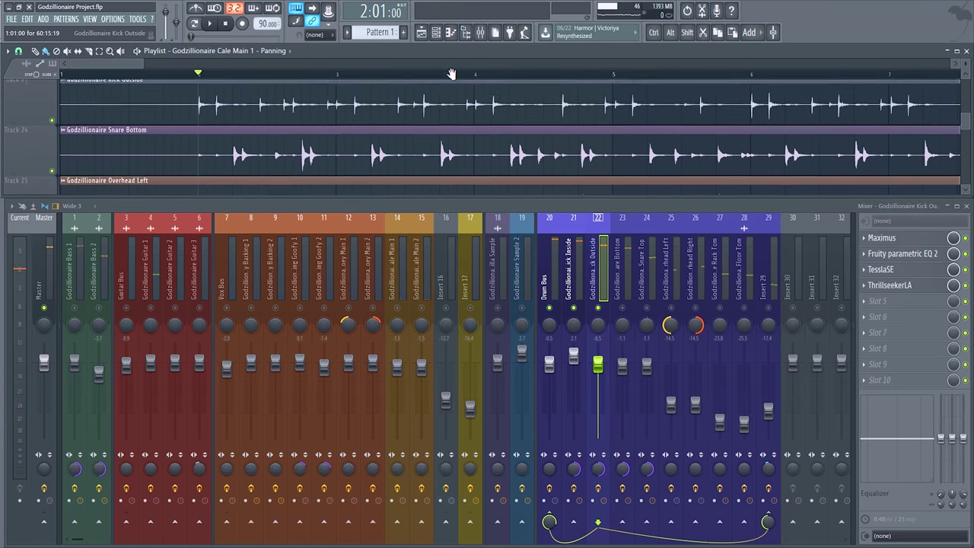
- Look through the playlist's remaining drum tracks down to Floor Tom and return to Snare Bottom
scroll(198, 132, up, 2)
scroll(259, 107, down, 1)
scroll(320, 73, down, 4)
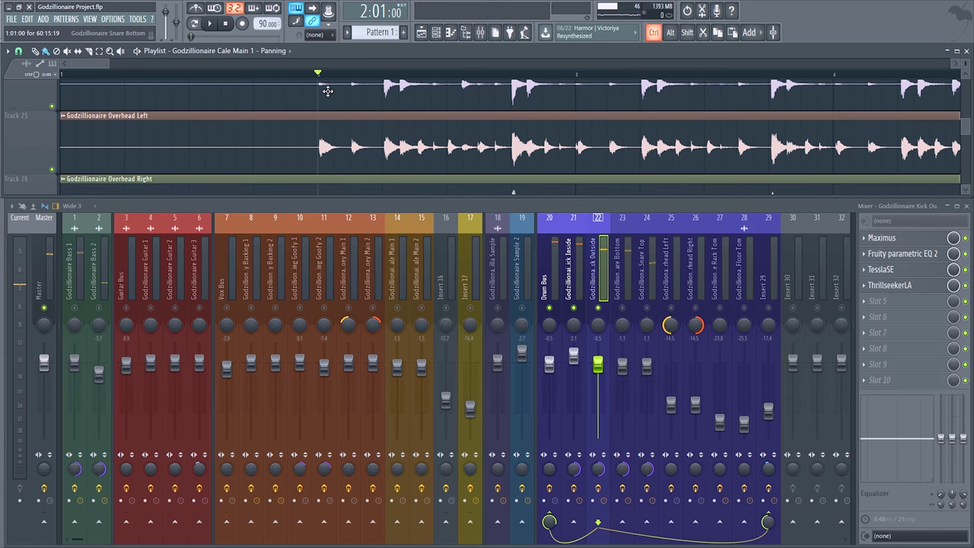
scroll(268, 112, down, 4)
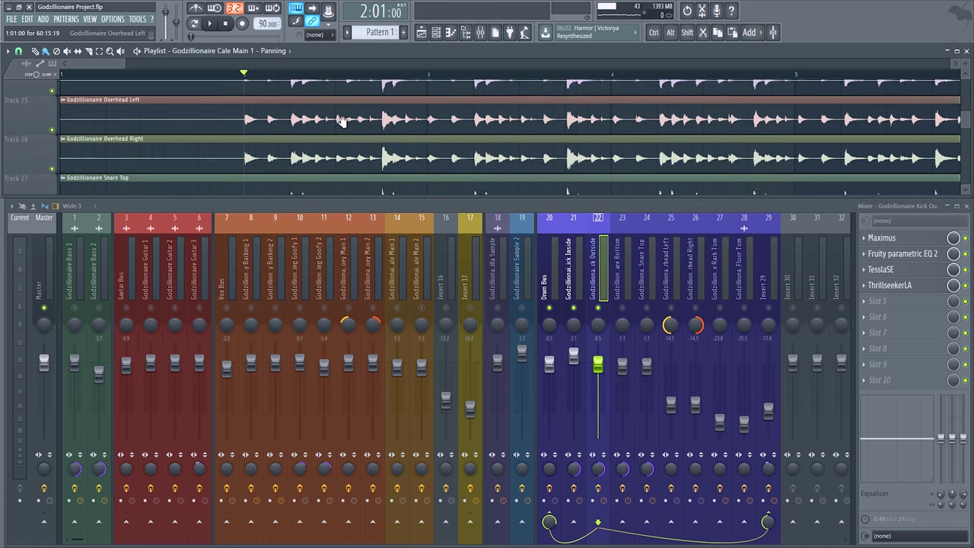
scroll(268, 112, down, 1)
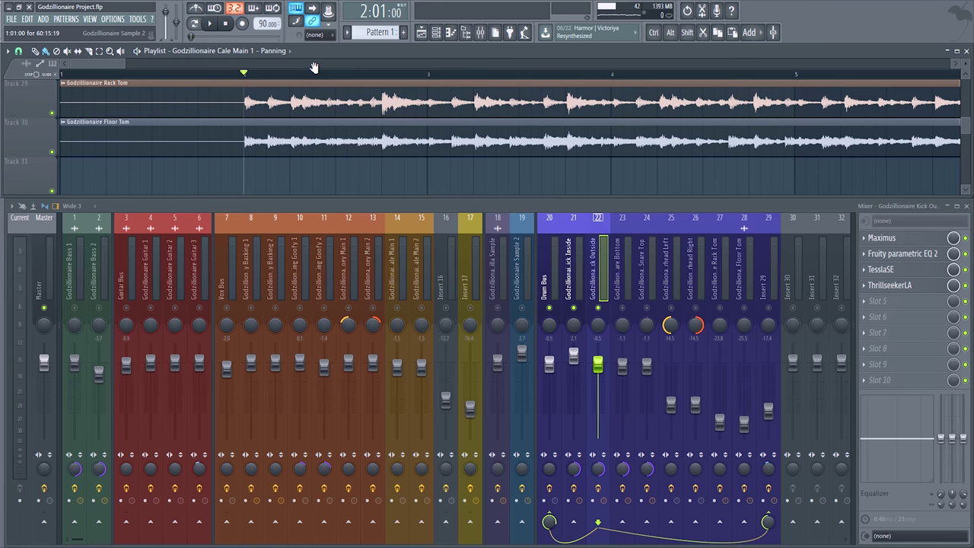
scroll(335, 159, up, 3)
scroll(329, 161, down, 4)
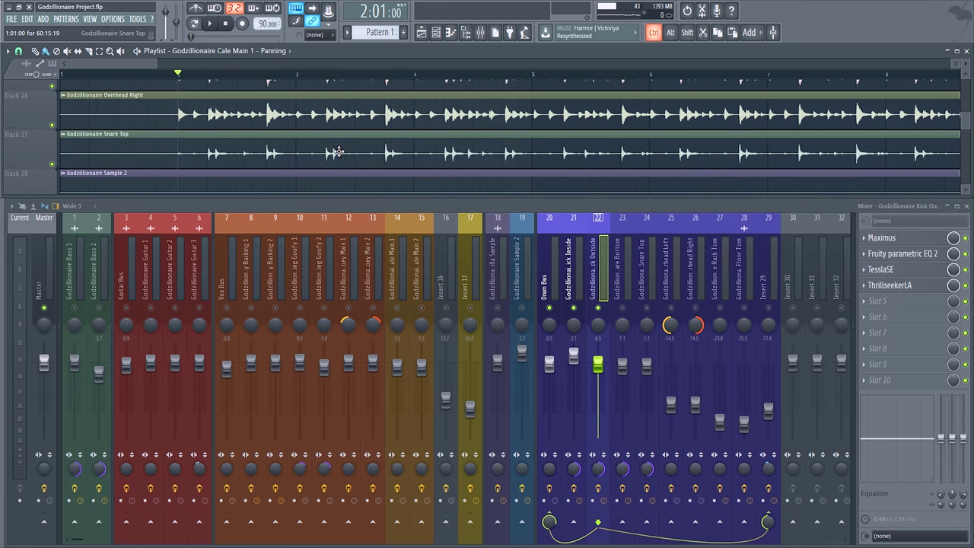
drag(292, 150, 354, 249)
ctrl+scroll(172, 162, up, 3)
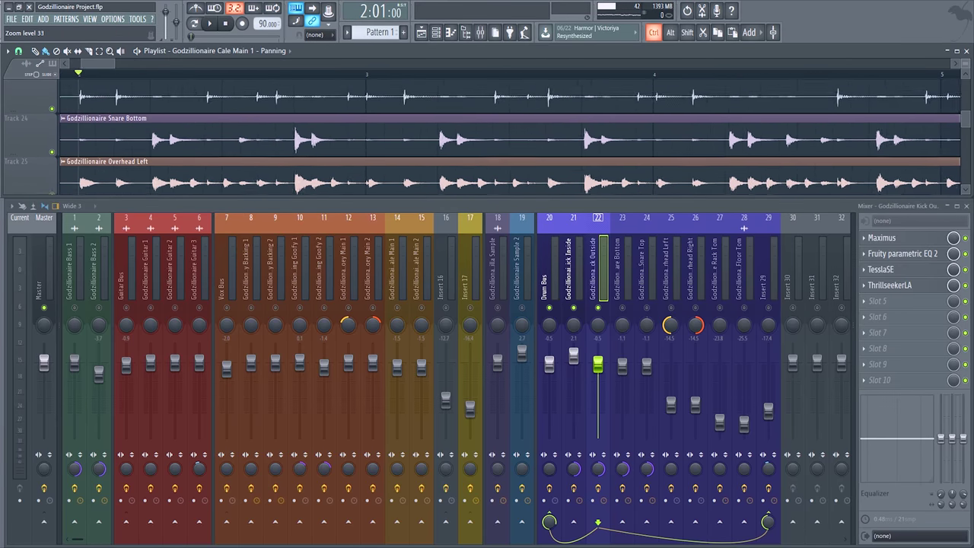
- Solo the Snare Bottom mixer track and unmute Snare Top alongside it
key(space)
key(space)
right_click(623, 309)
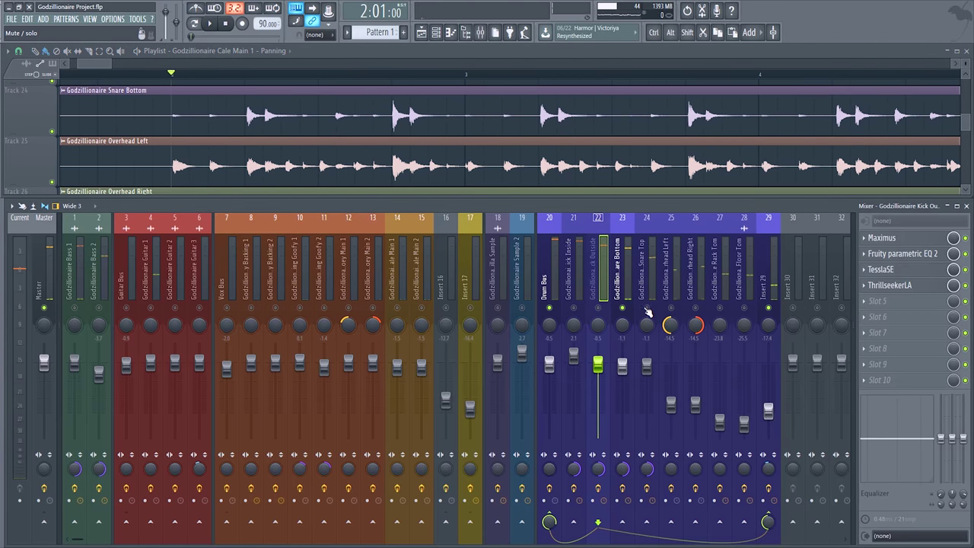
click(647, 308)
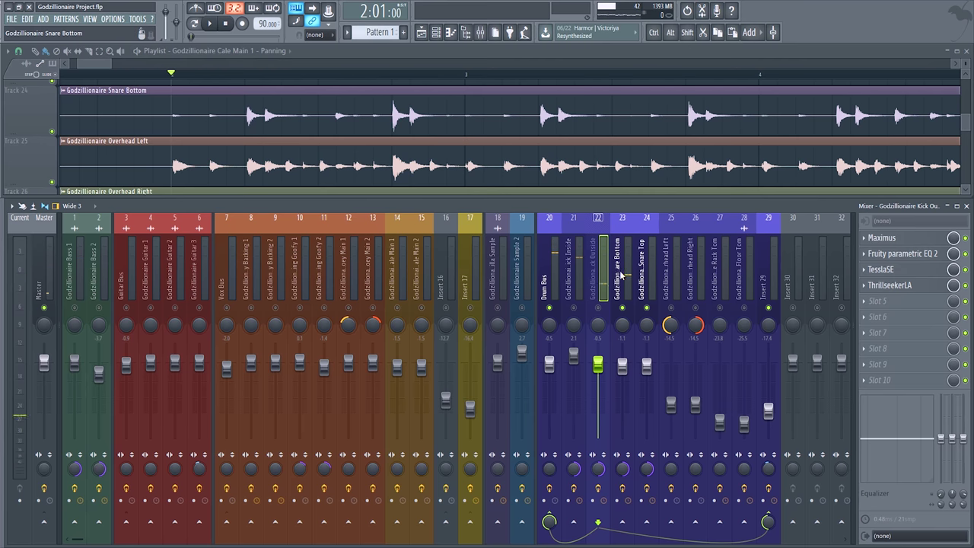
- Open Snare Bottom's Maximus and Fruity parametric EQ 2, and audition both snares from 2:01
click(621, 275)
click(895, 241)
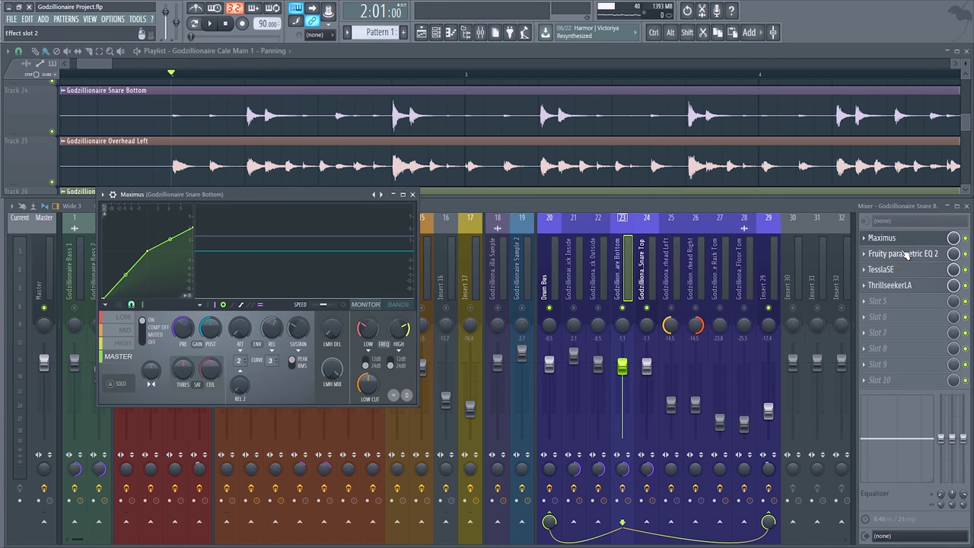
click(903, 254)
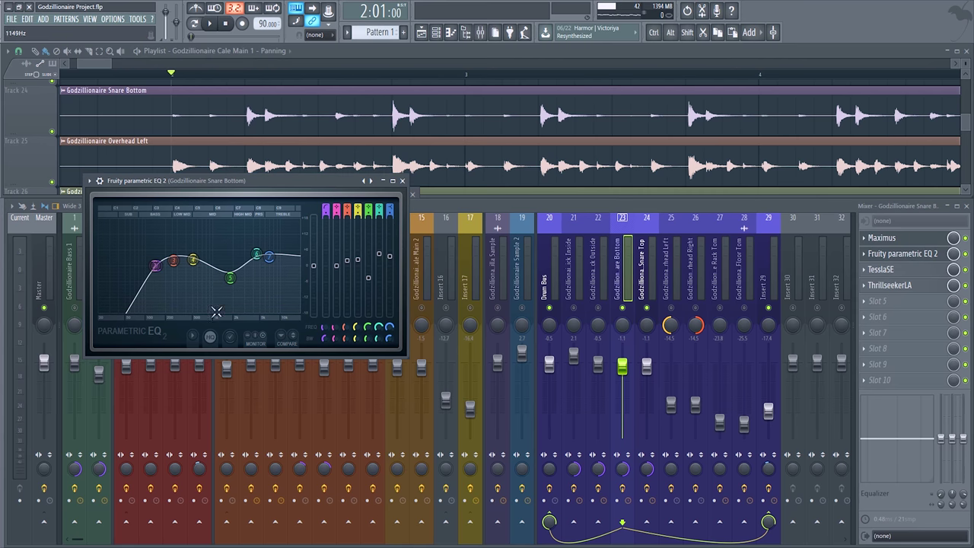
key(space)
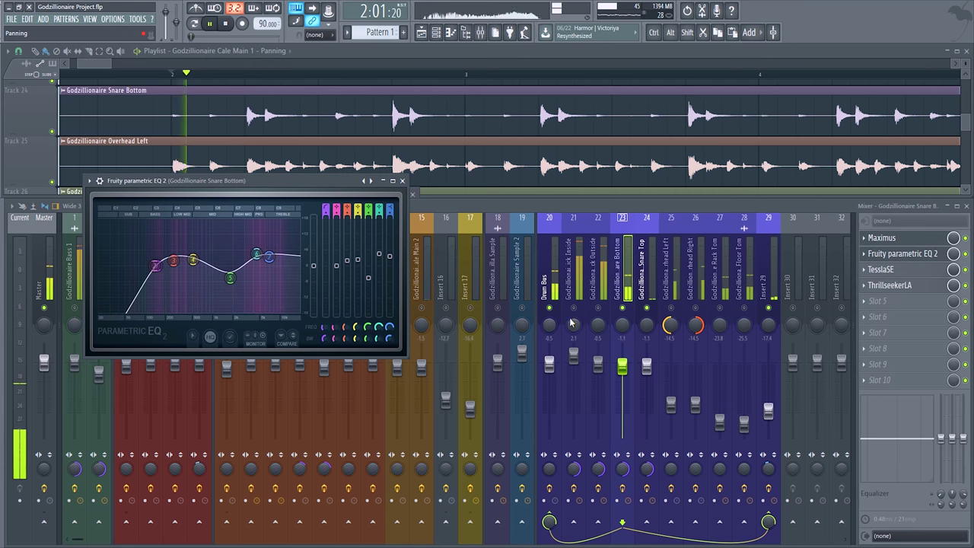
drag(272, 187, 328, 185)
key(space)
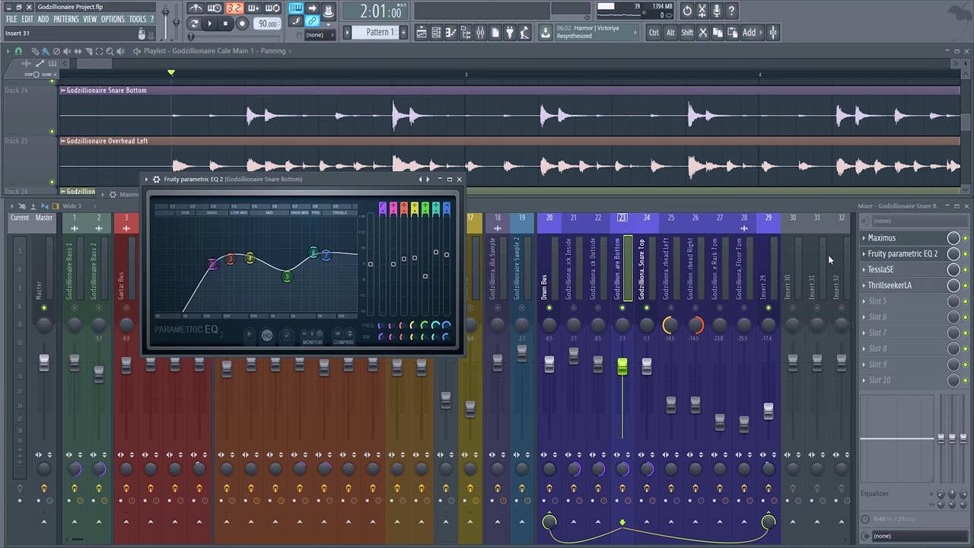
- Mute Insert 29 and audition both snares from 2:01 while viewing Snare Bottom's TesslaSE and ThrillseekerLA effects
click(770, 307)
key(space)
click(903, 271)
key(space)
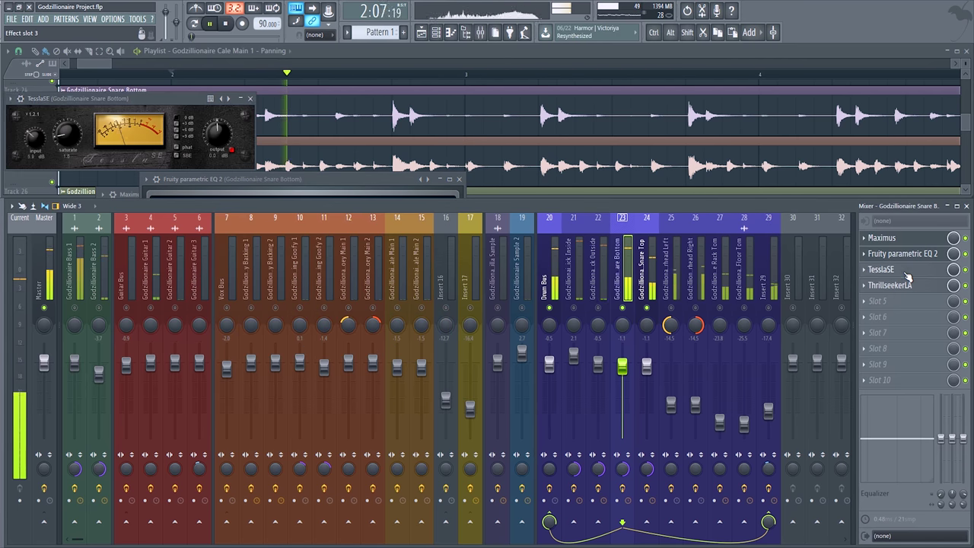
click(909, 286)
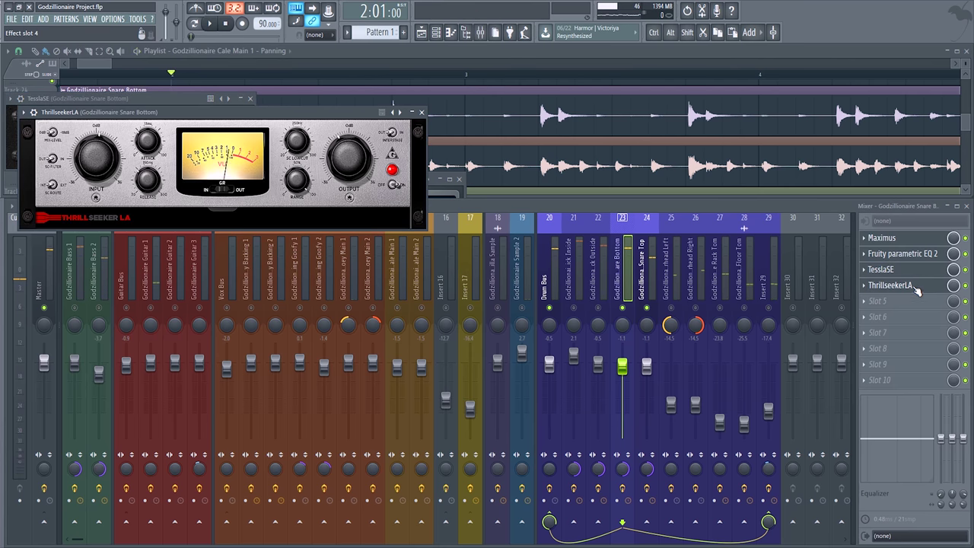
- Select the Snare Top mixer track and solo it while playing from 2:01
click(650, 276)
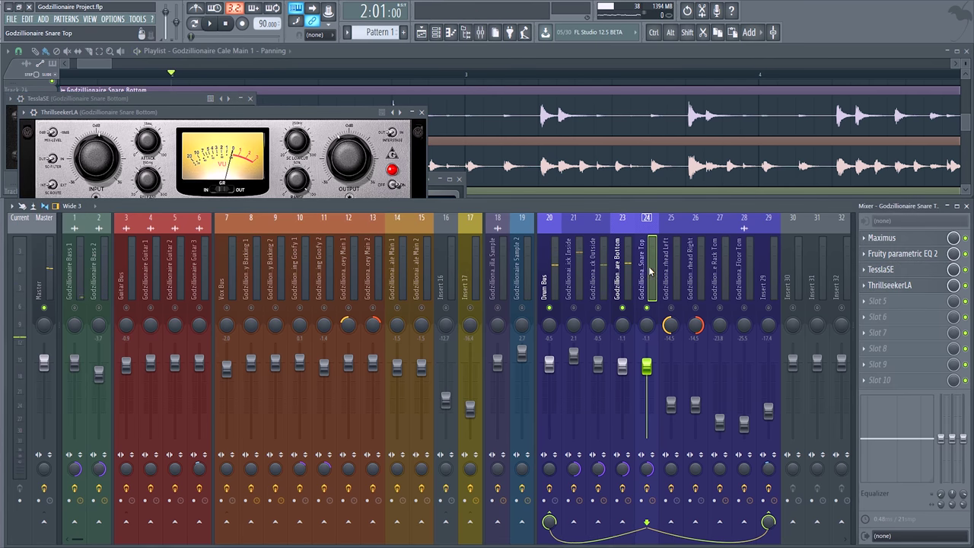
key(space)
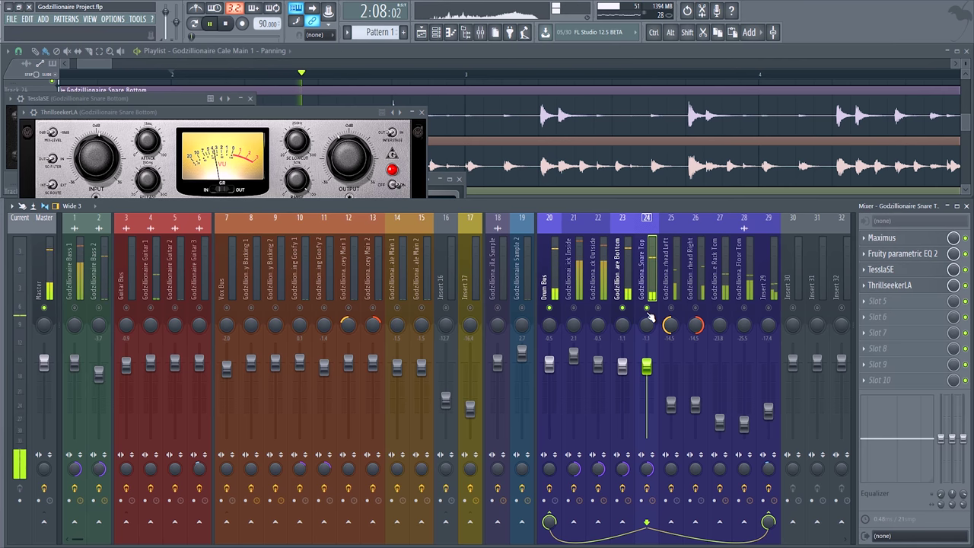
key(space)
key(space)
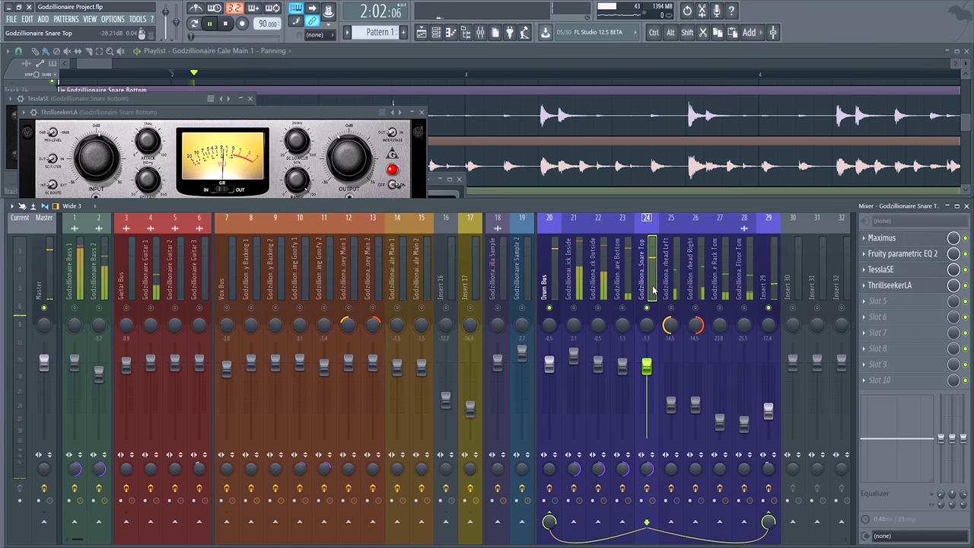
key(space)
- Audition Snare Top from 2:01 while viewing its Fruity parametric EQ 2, TesslaSE and ThrillseekerLA effects
click(904, 255)
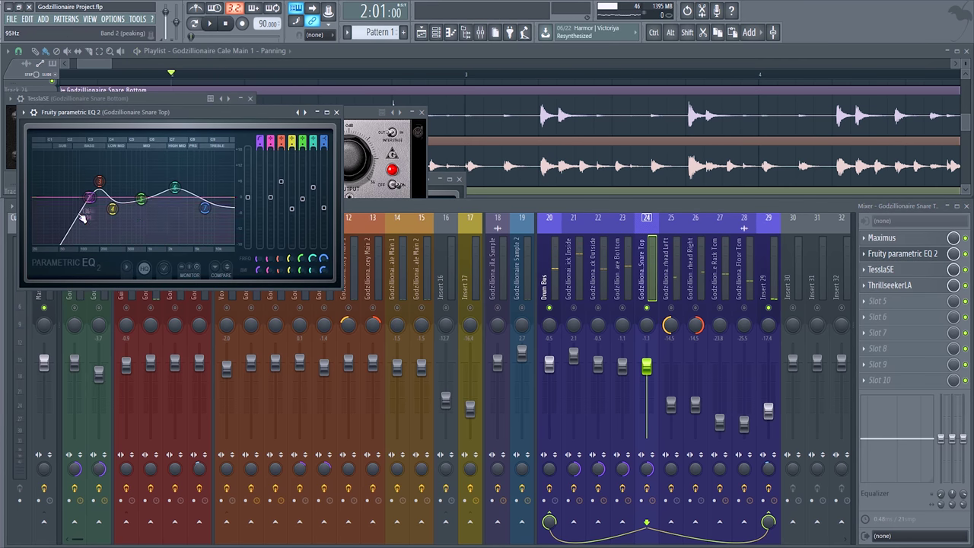
drag(229, 112, 279, 106)
key(space)
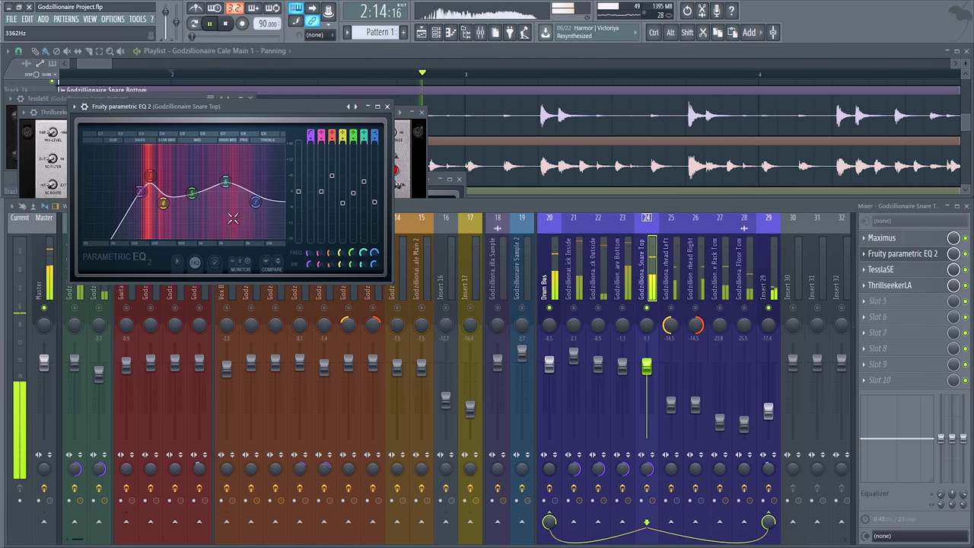
key(space)
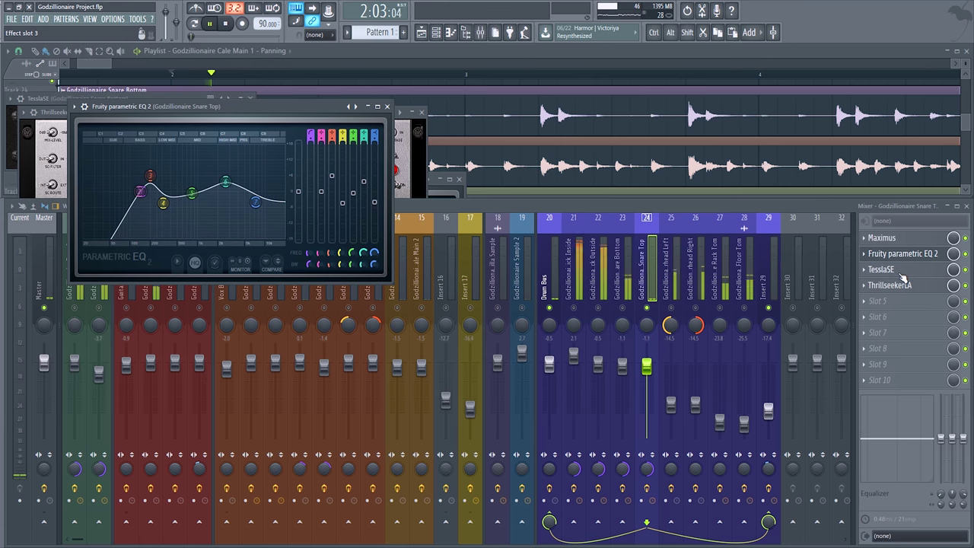
click(897, 273)
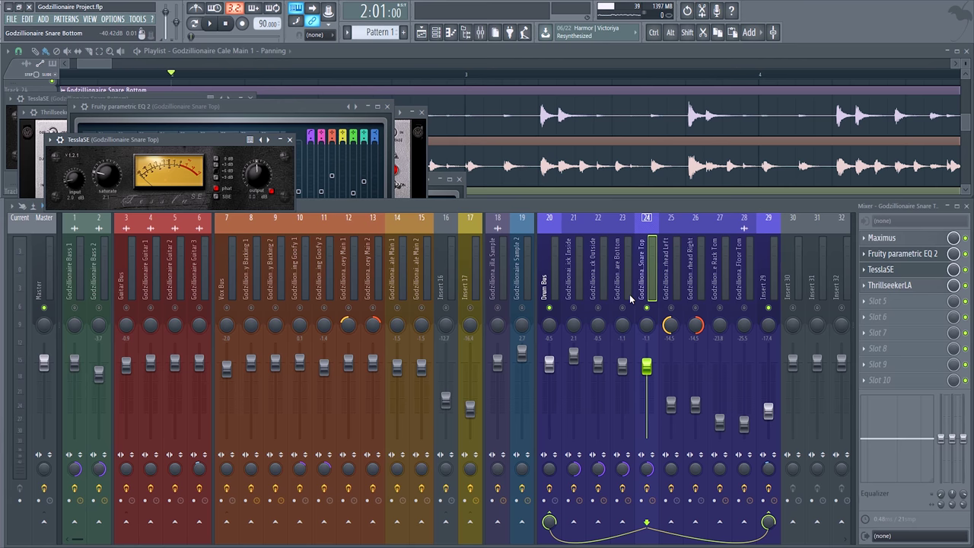
click(890, 285)
click(538, 210)
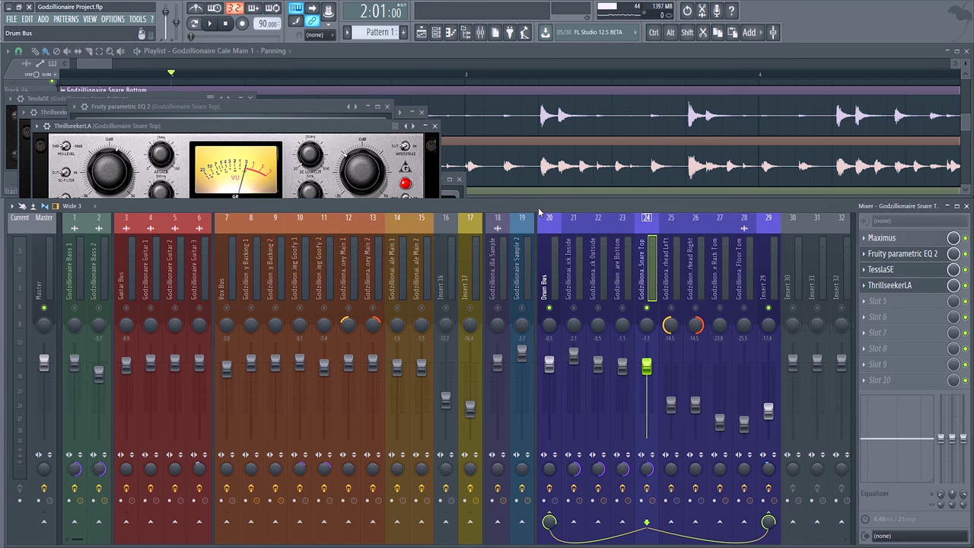
- Play from 2:01 with Snare Top muted, and compare it with both snares enabled together
key(space)
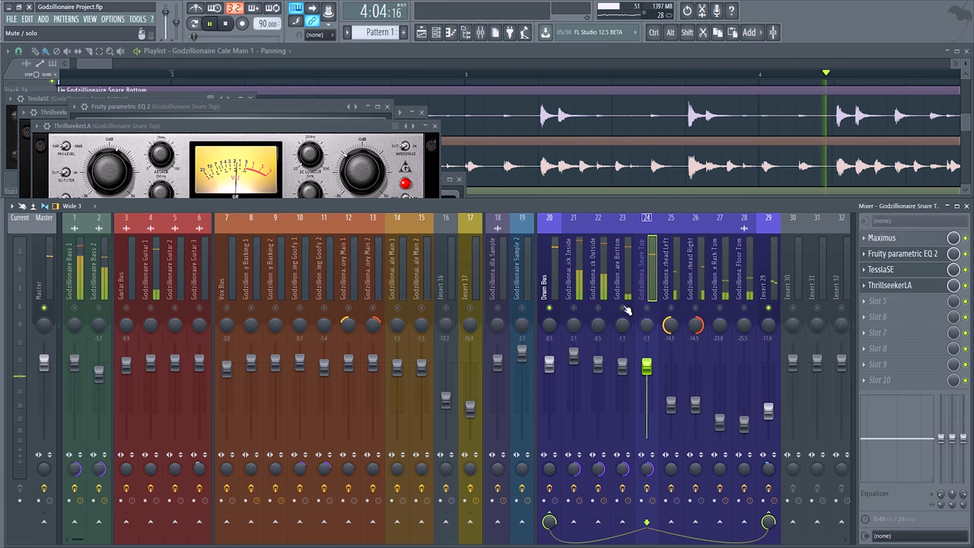
key(space)
key(space)
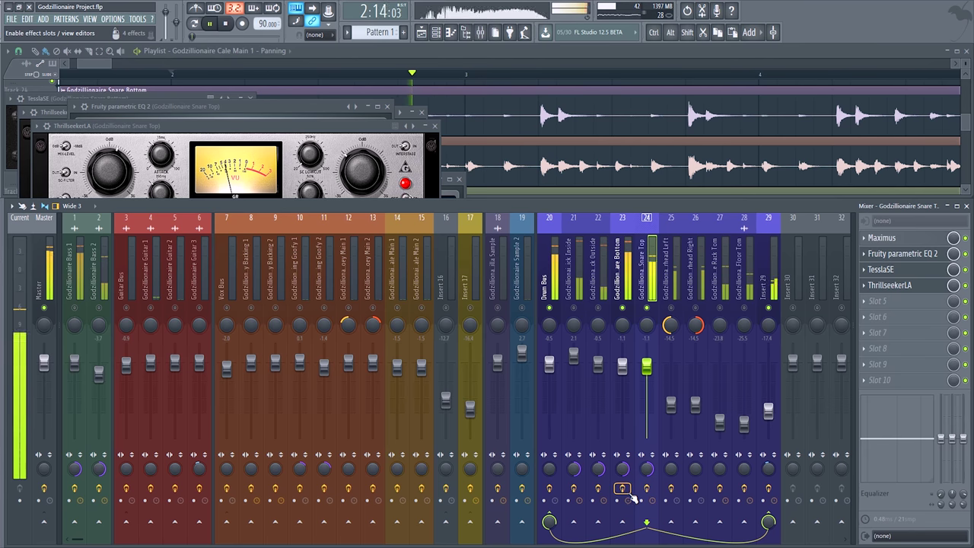
key(space)
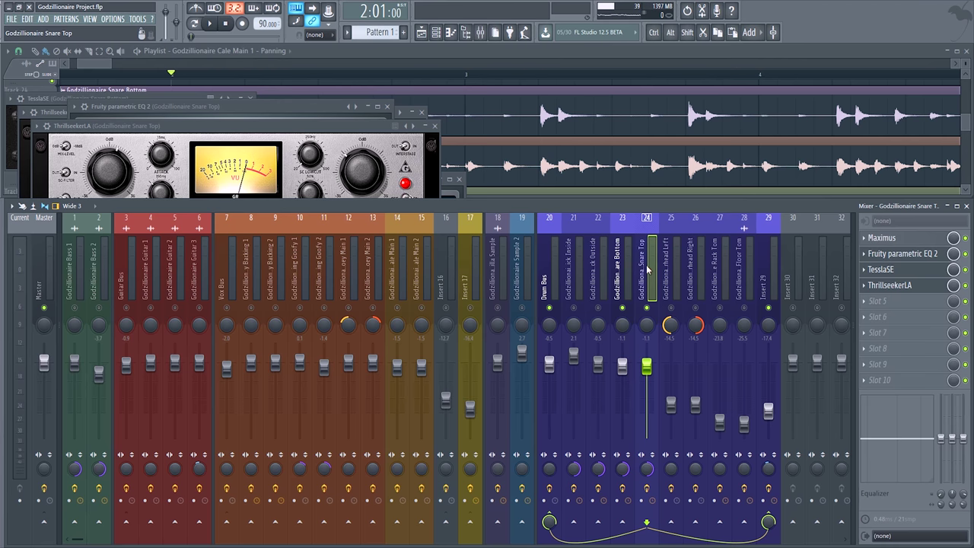
- Close both ThrillseekerLA windows, the Snare Top Fruity parametric EQ 2 and the Snare Bottom Maximus
click(435, 125)
click(423, 113)
click(386, 106)
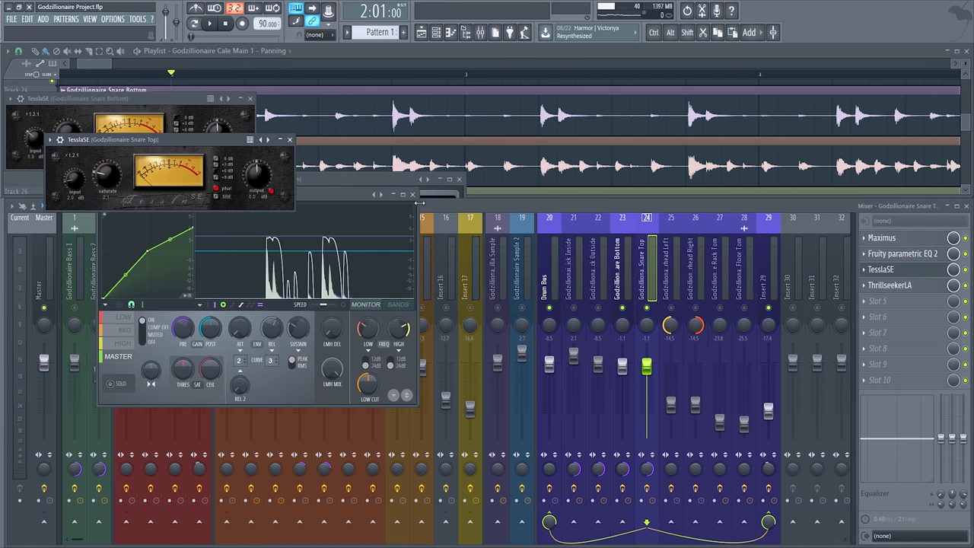
click(412, 193)
- Select Snare Bottom and audition both snares again from 2:01 with its Fruity parametric EQ 2 in view
key(space)
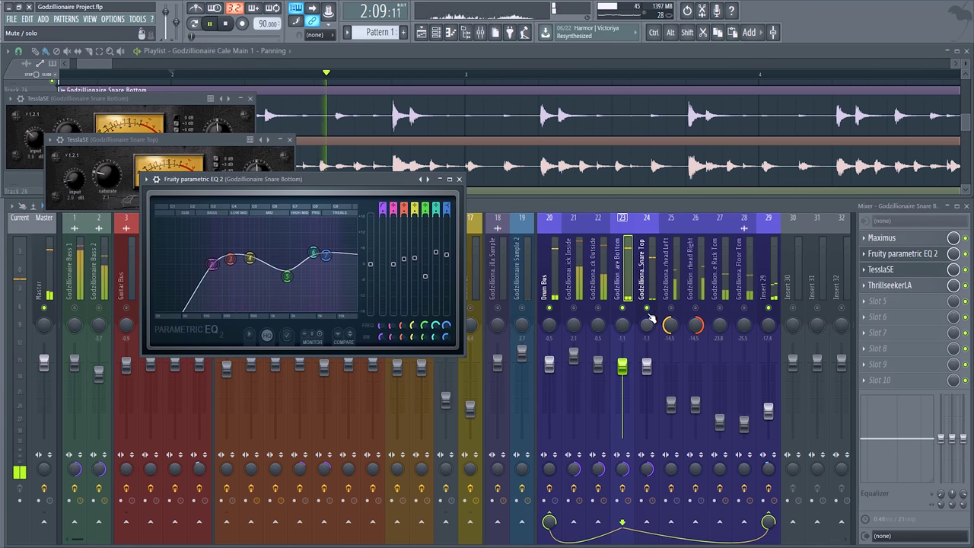
key(space)
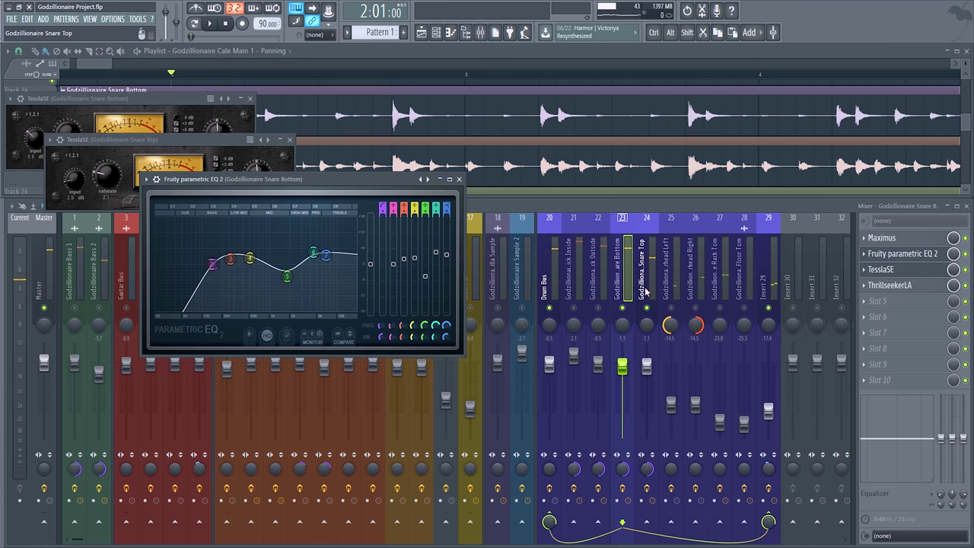
key(space)
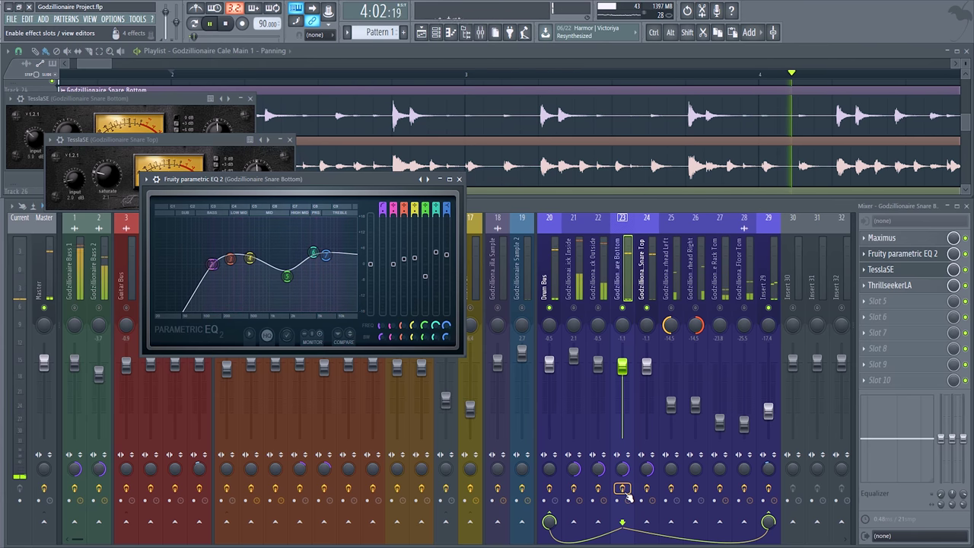
key(space)
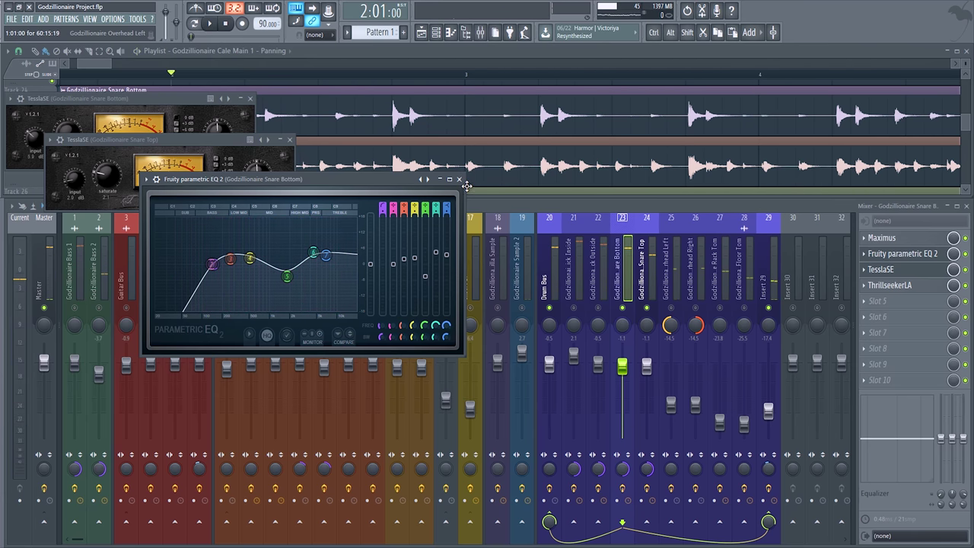
- Close Snare Bottom's Fruity parametric EQ 2 and both snares' TesslaSE windows
click(459, 179)
click(289, 140)
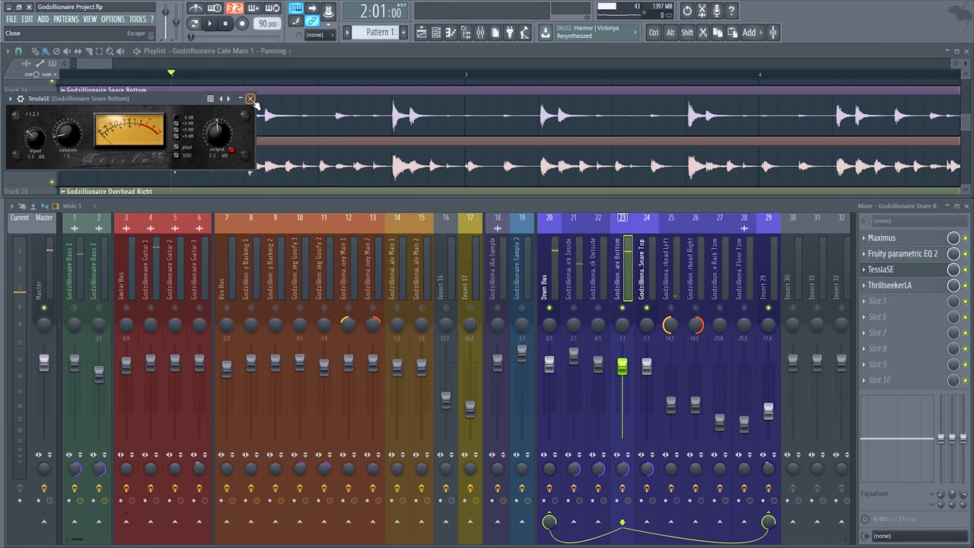
click(250, 99)
- Compare the effect chains of the Snare Top, Snare Bottom and Overhead Left mixer tracks
click(649, 277)
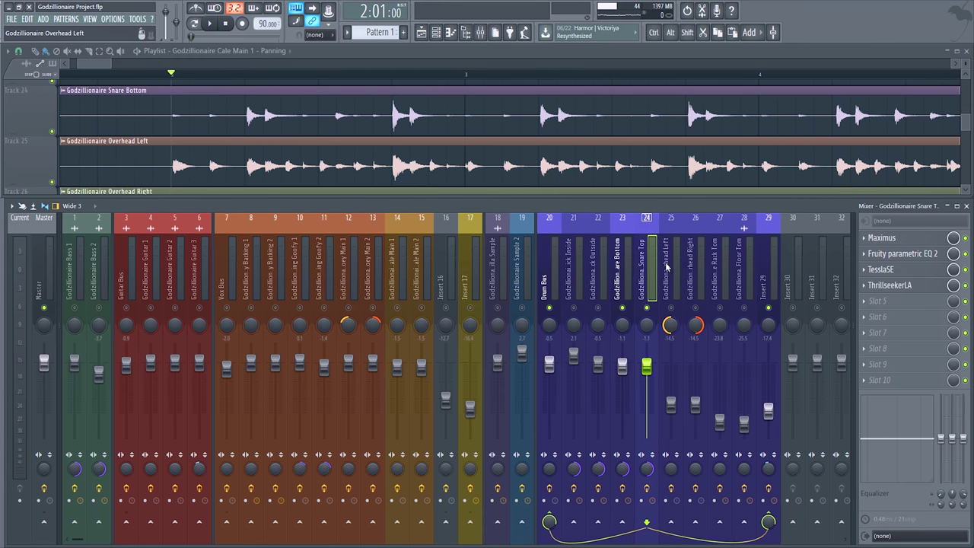
click(626, 276)
click(665, 280)
click(646, 275)
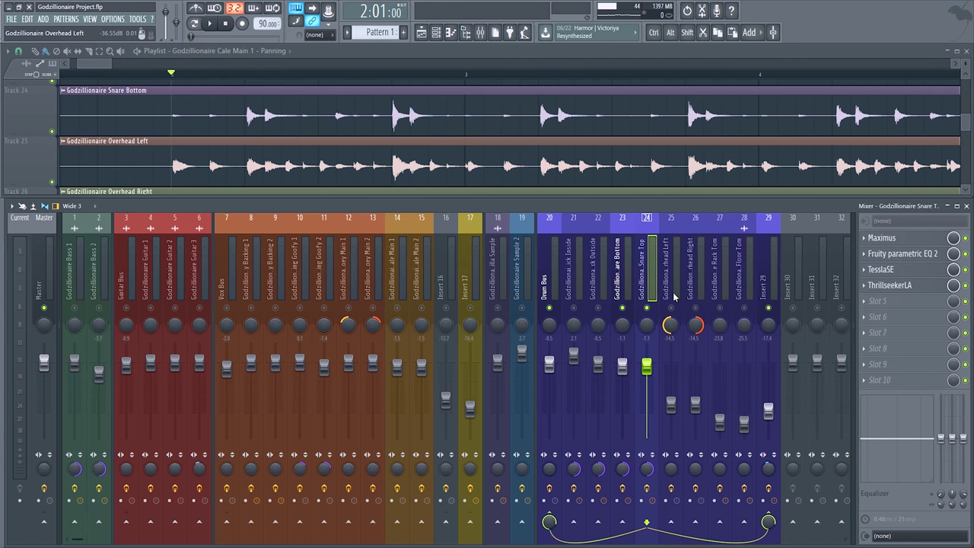
- Isolate the Overhead Left and Overhead Right tracks and select Overhead Left in the mixer
scroll(611, 183, down, 1)
scroll(611, 153, down, 3)
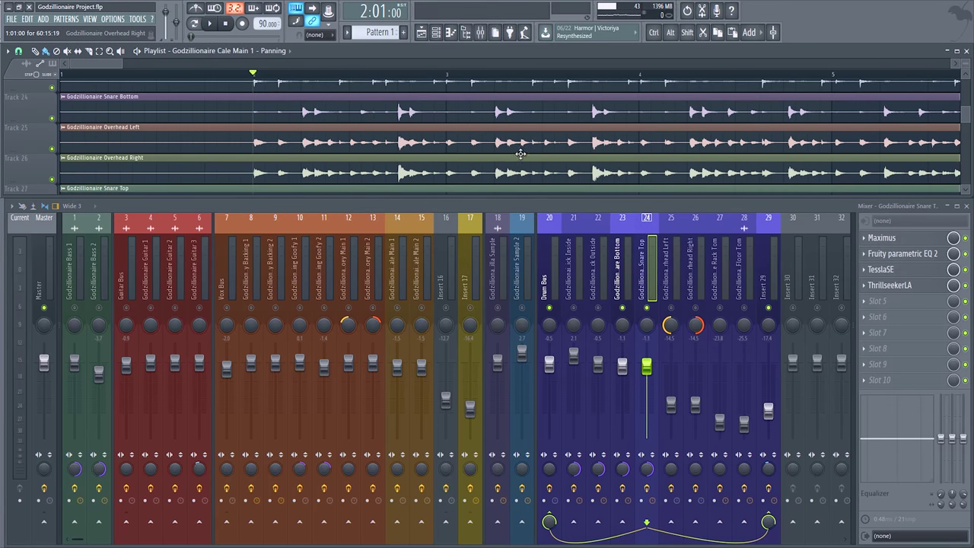
scroll(520, 154, down, 1)
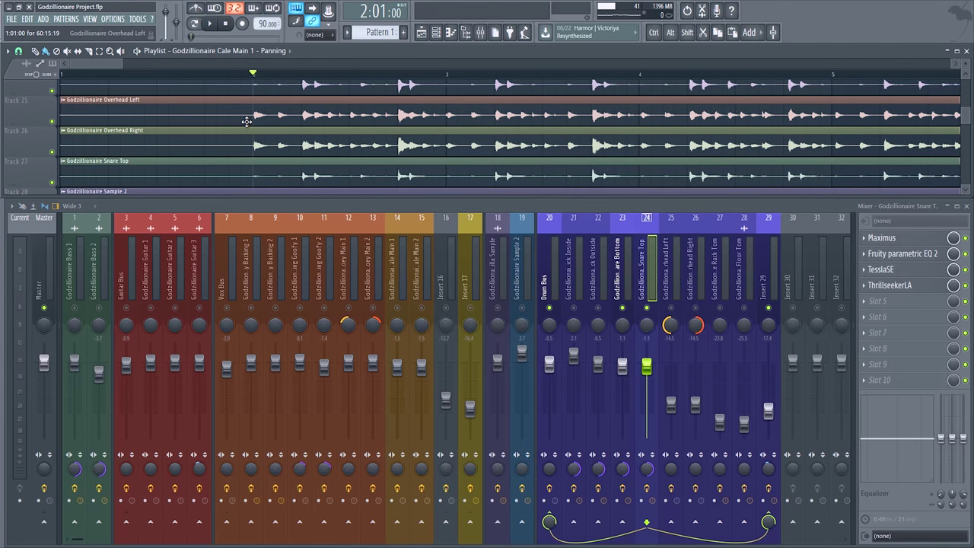
click(696, 315)
click(676, 298)
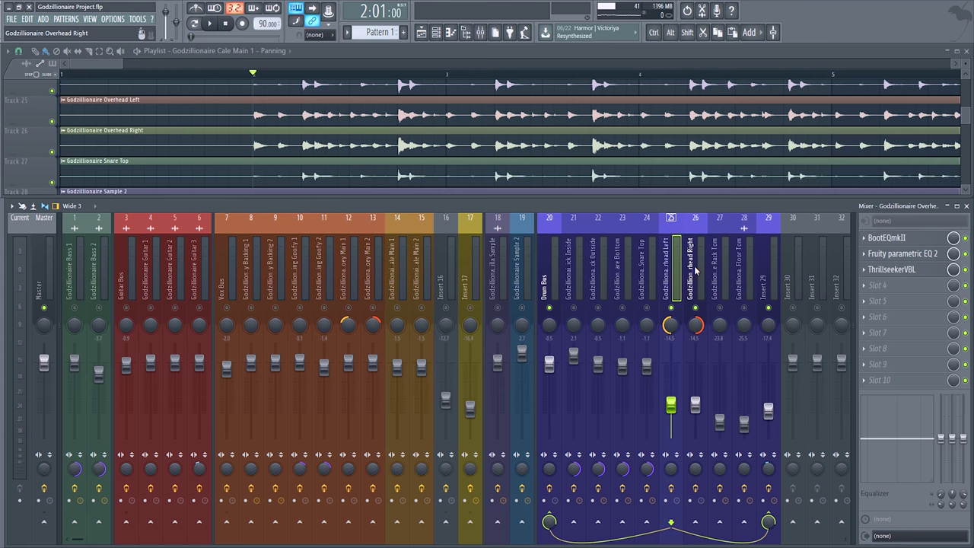
- Open Overhead Left's BootEQmkII, Fruity parametric EQ 2 and ThrillseekerVBL in turn to examine their settings
click(886, 237)
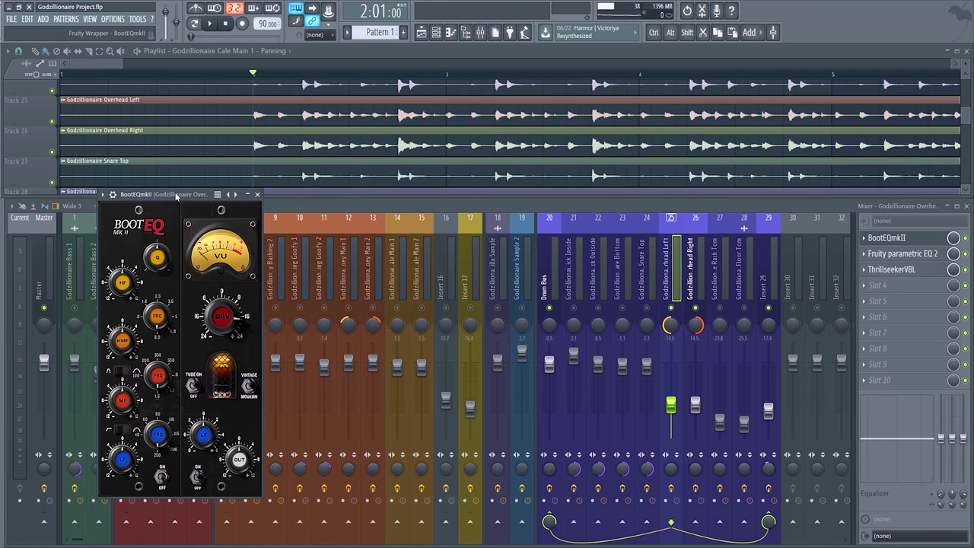
click(932, 256)
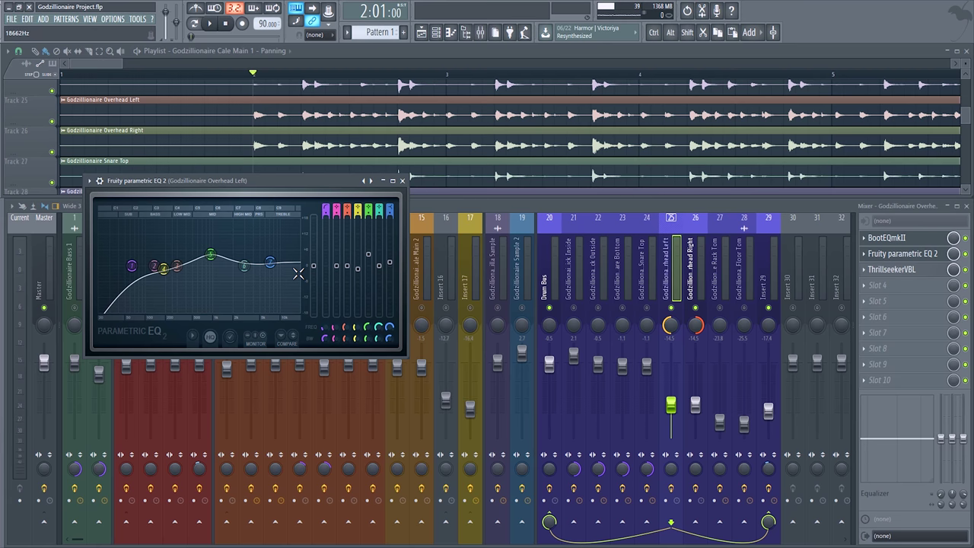
click(673, 288)
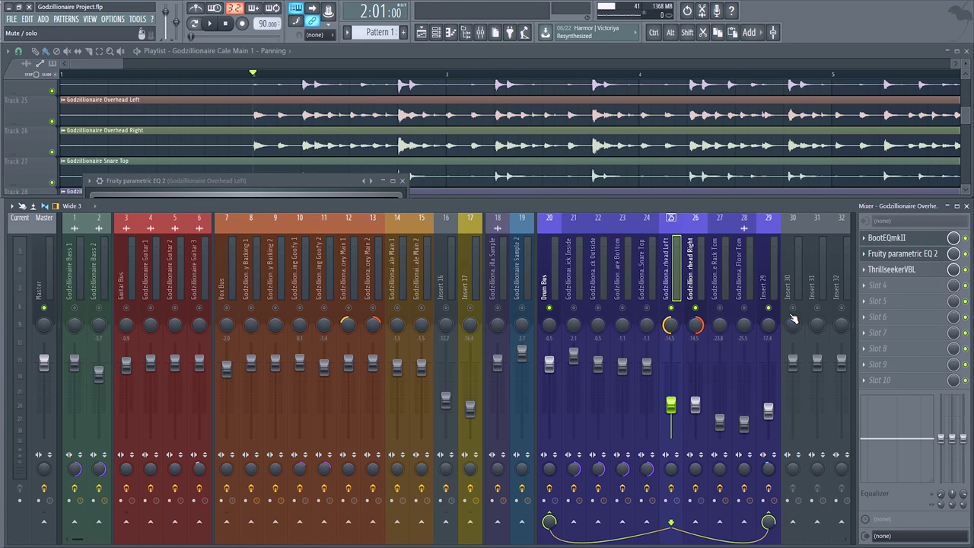
click(895, 270)
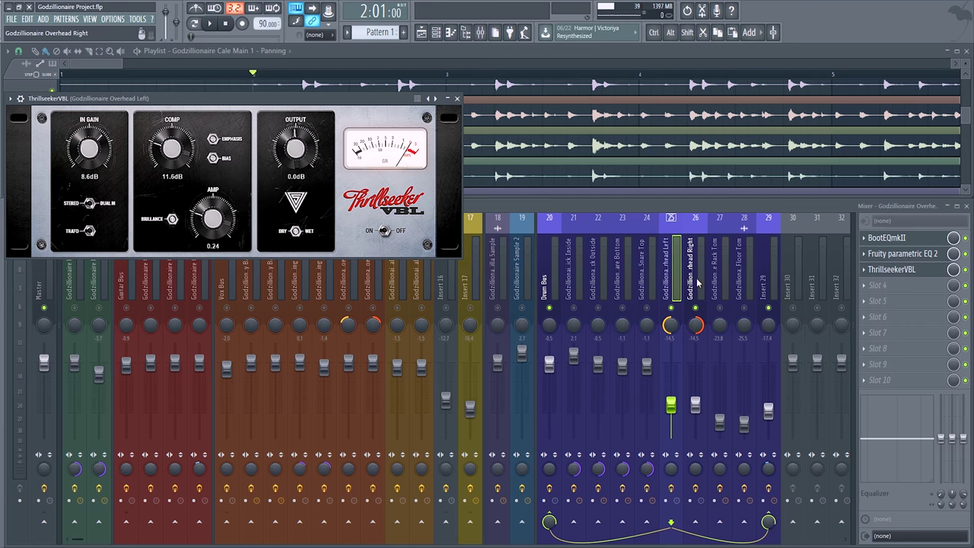
- Audition the isolated overheads from 2:01 with Overhead Left's ThrillseekerVBL in view, comparing the sound with and without effects
key(space)
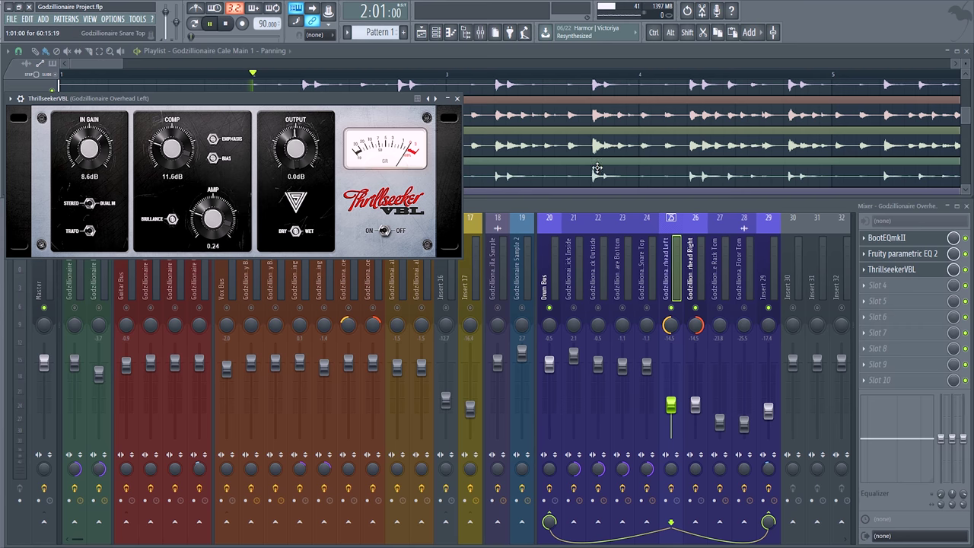
click(457, 98)
click(895, 270)
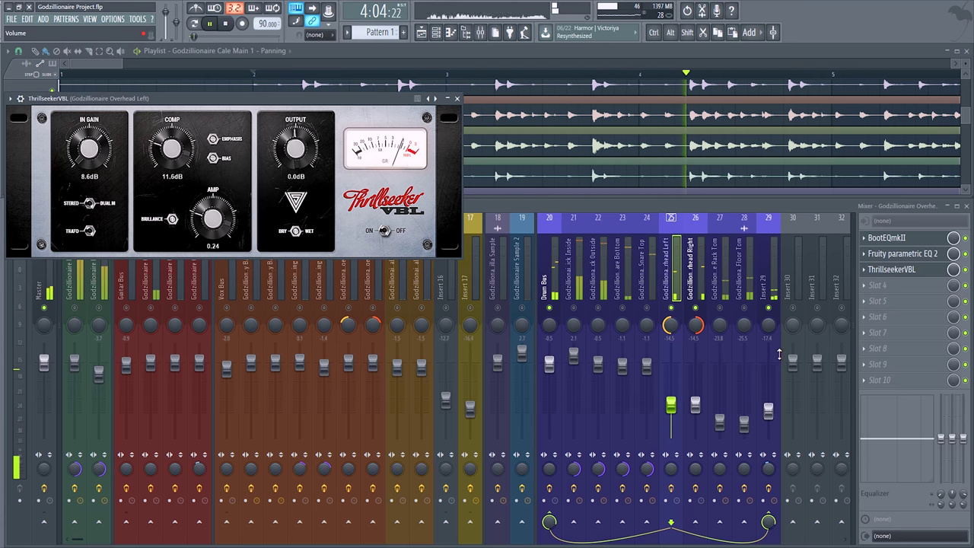
key(space)
key(space)
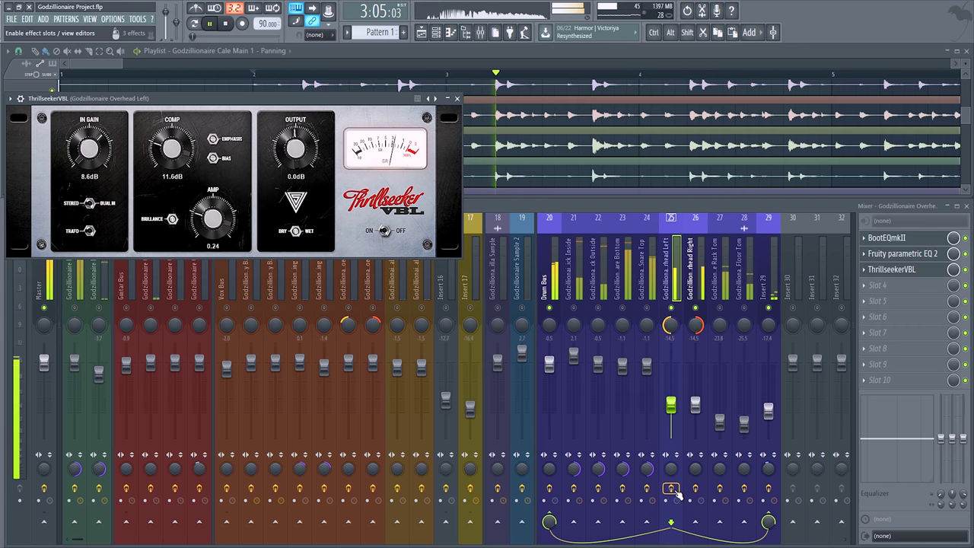
click(628, 209)
key(space)
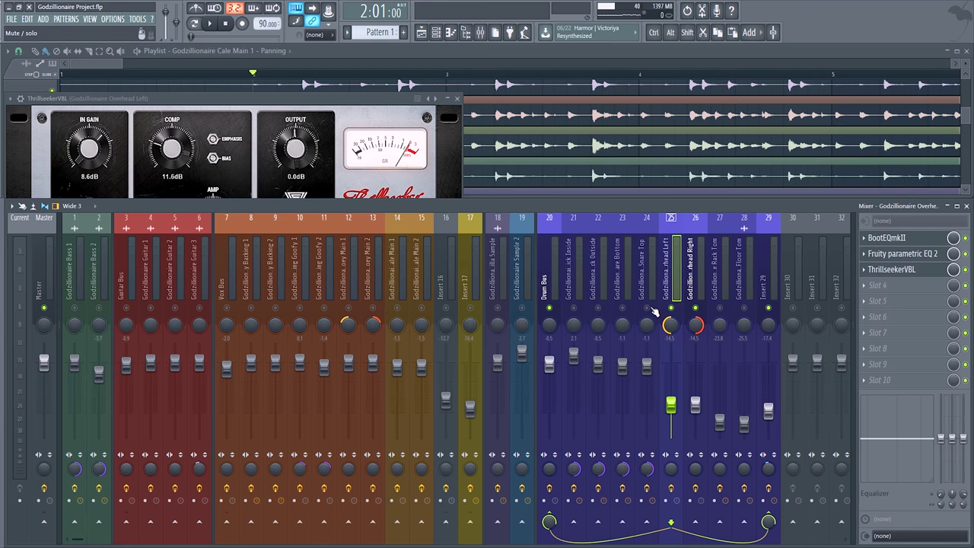
- Unmute both kicks and both snares alongside the overheads and audition them with the overheads' effect slots off and on
drag(646, 309, 624, 310)
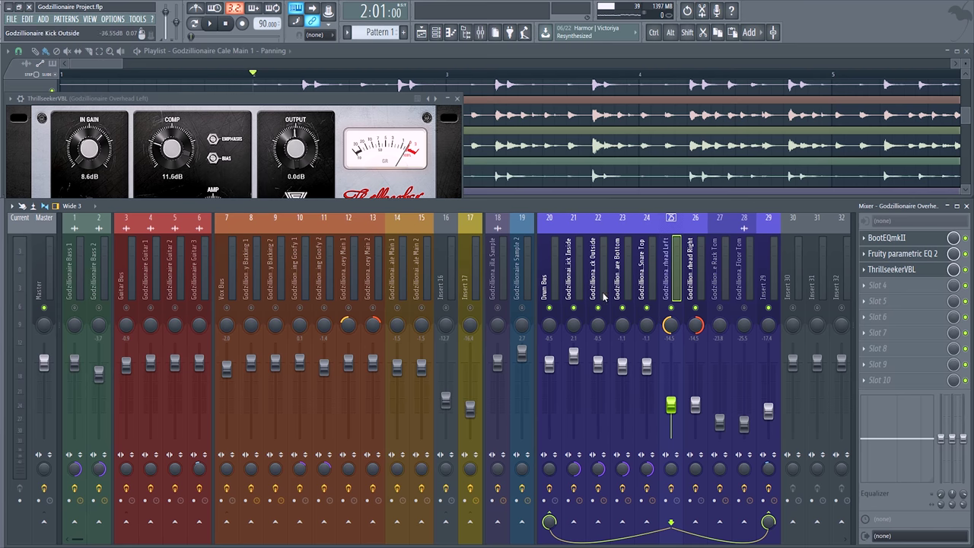
key(space)
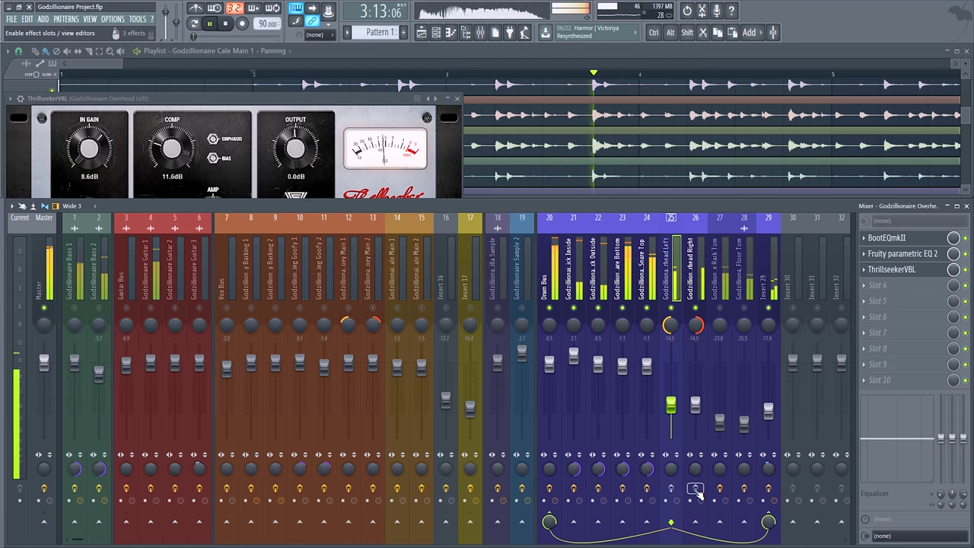
key(space)
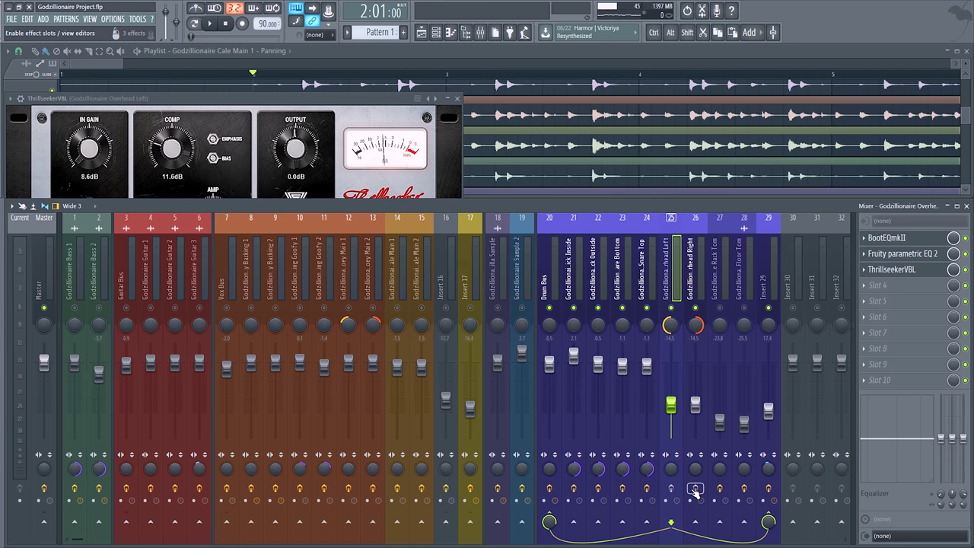
key(space)
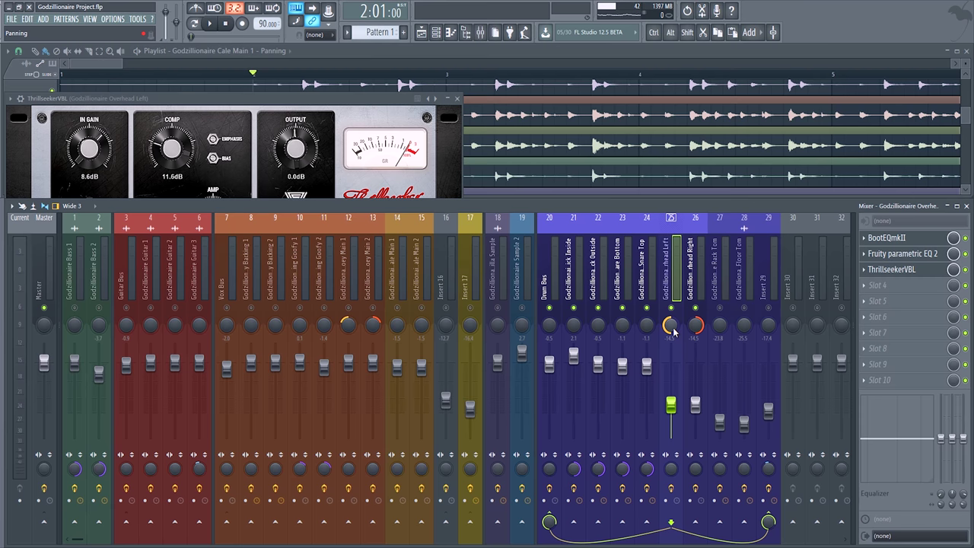
- Check the Kick Inside and Overhead Right effect chains, and isolate the Rack Tom and Floor Tom tracks
click(571, 267)
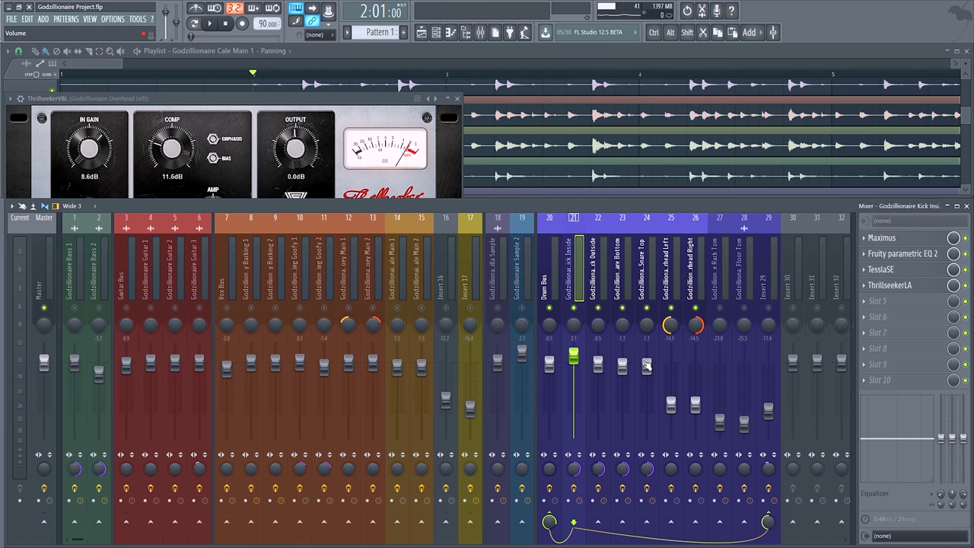
click(685, 261)
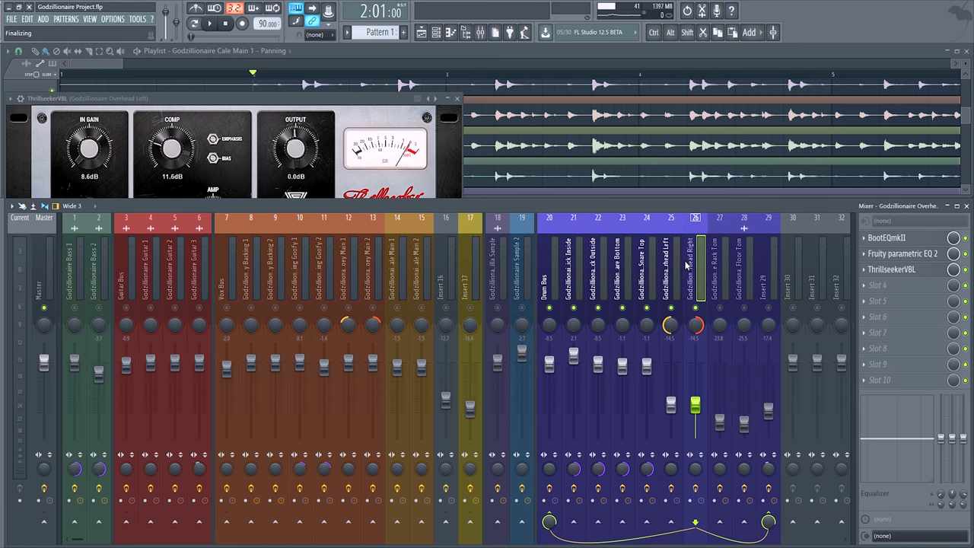
right_click(719, 308)
click(744, 309)
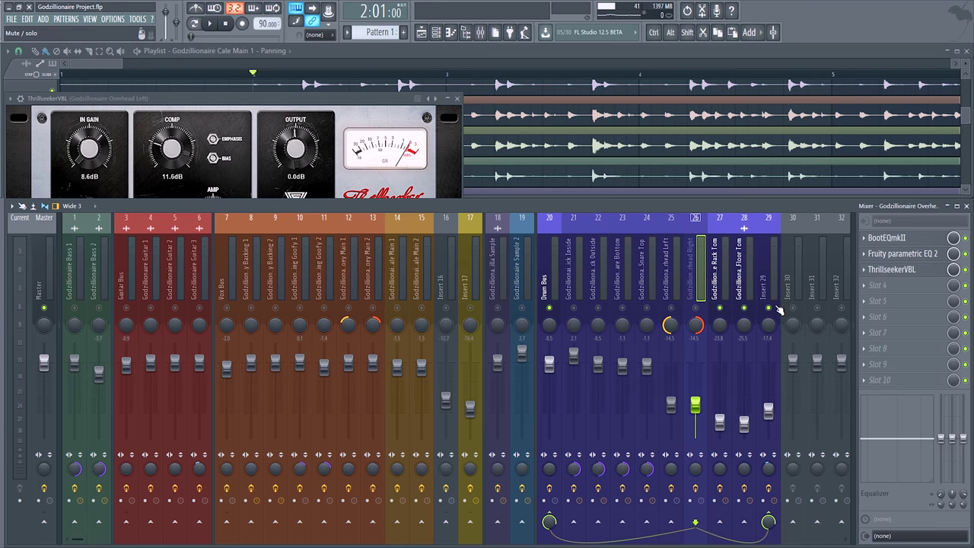
- Locate the Rack Tom and Floor Tom clips in the playlist and view their waveforms over the whole song
click(662, 131)
scroll(662, 130, down, 3)
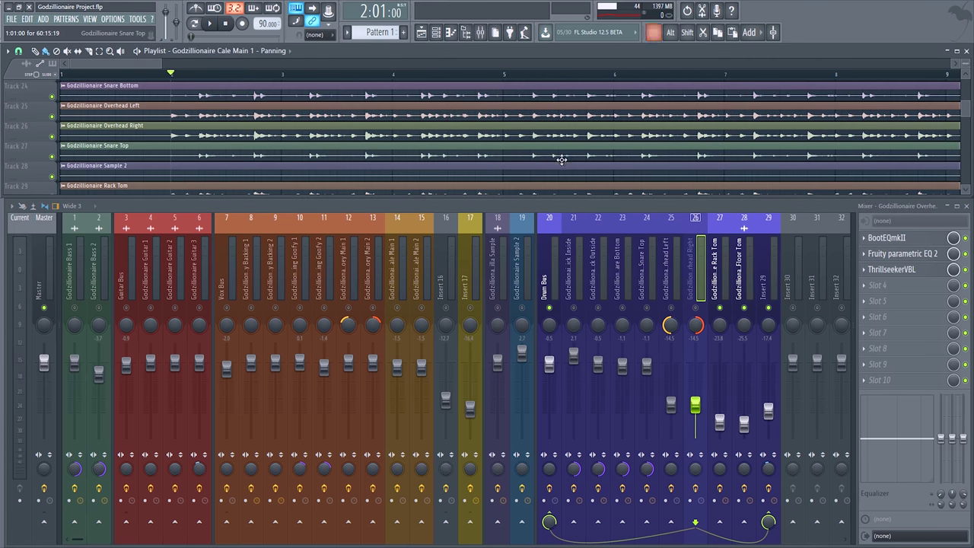
scroll(560, 159, down, 2)
scroll(200, 123, up, 2)
scroll(163, 117, up, 2)
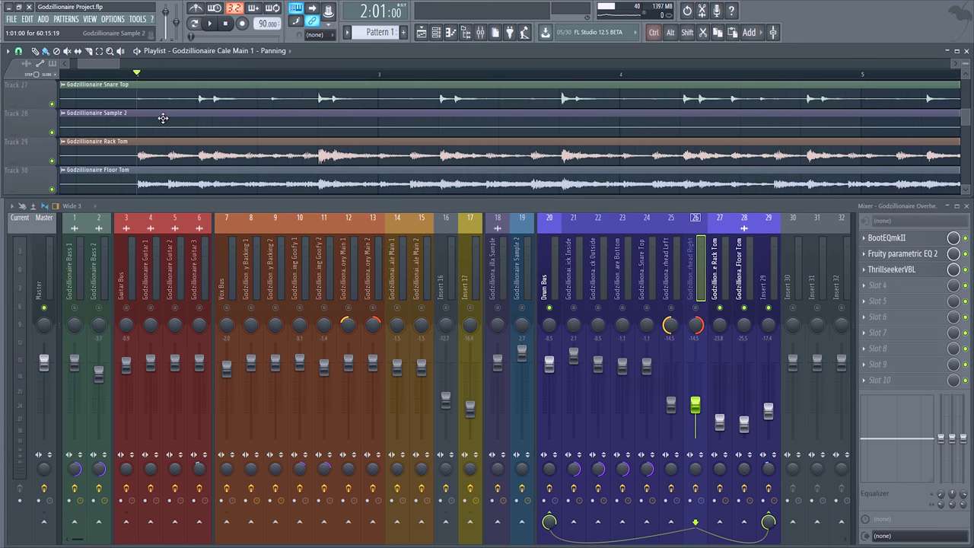
drag(163, 118, 318, 118)
scroll(317, 118, down, 8)
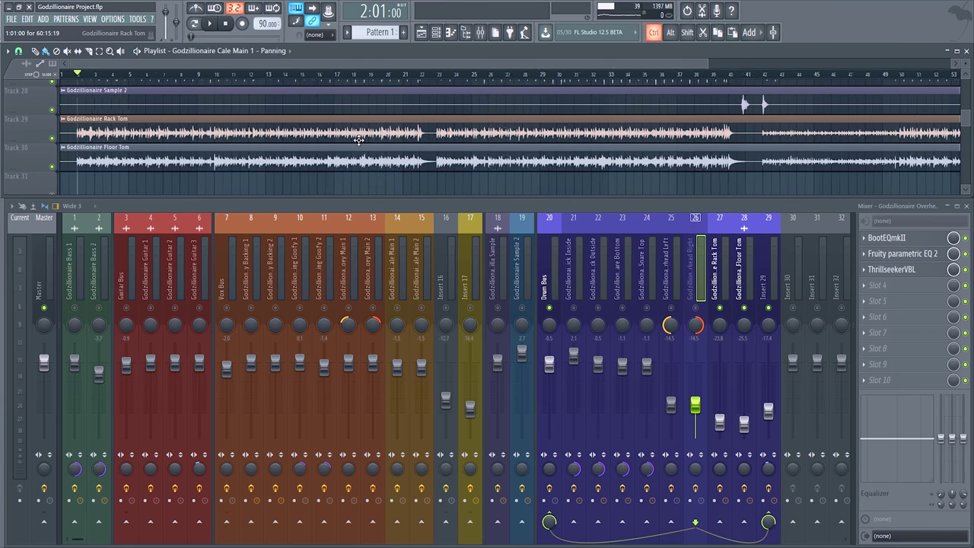
scroll(367, 140, down, 3)
scroll(159, 138, up, 1)
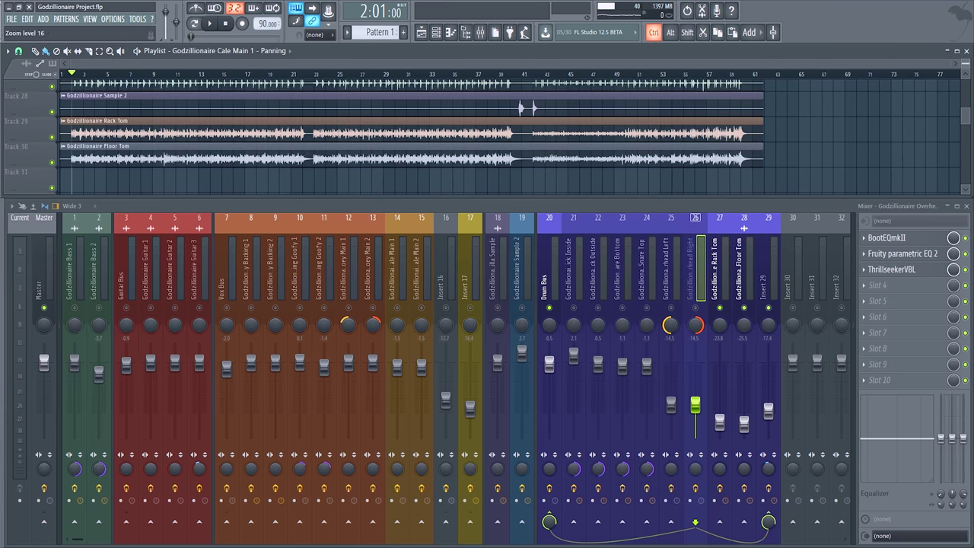
- Audition the isolated toms from 2:01 and enlarge their waveforms around the opening bars
key(space)
scroll(159, 138, up, 2)
scroll(159, 138, up, 4)
drag(117, 163, 304, 107)
scroll(303, 108, up, 1)
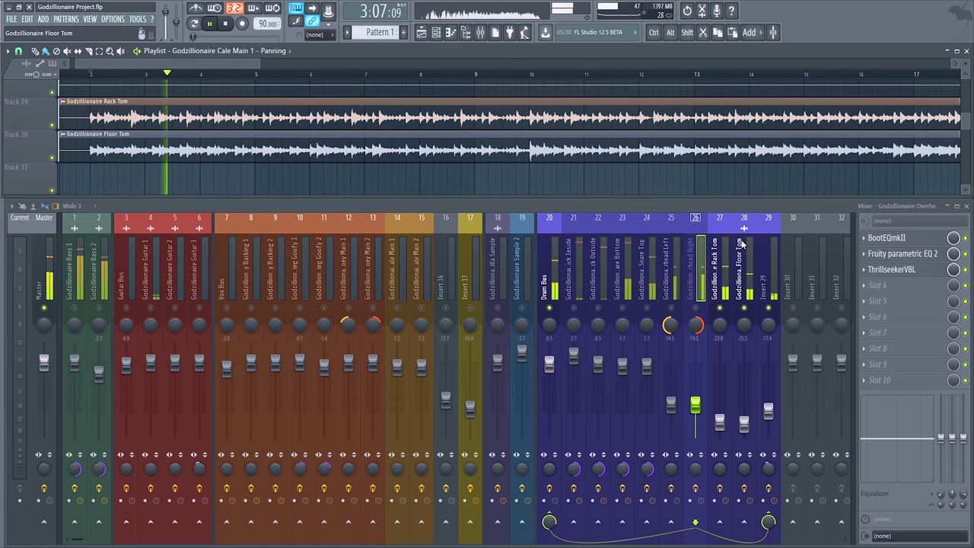
key(space)
scroll(381, 152, up, 3)
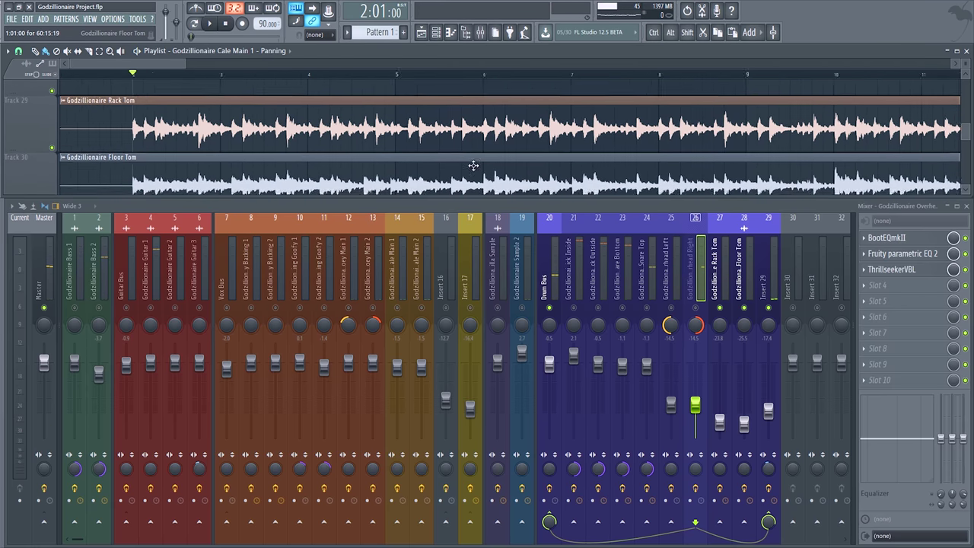
scroll(381, 138, down, 1)
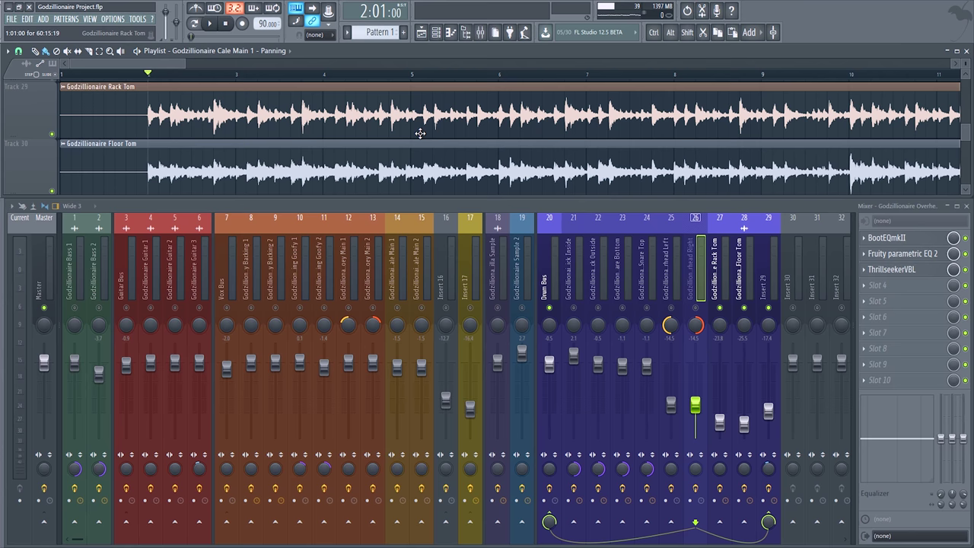
- Replay the toms while comparing the effect chains of the Floor Tom and Rack Tom mixer tracks
key(space)
click(744, 259)
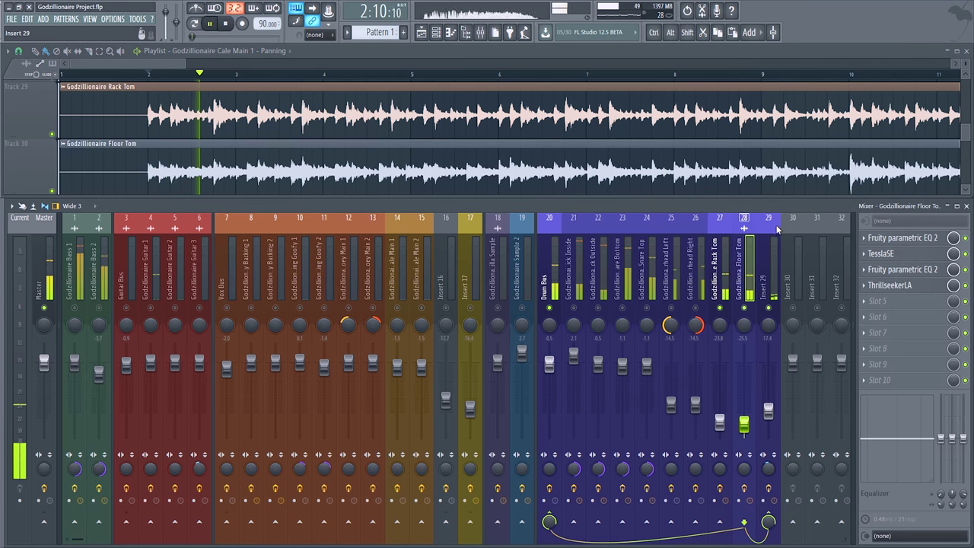
click(725, 280)
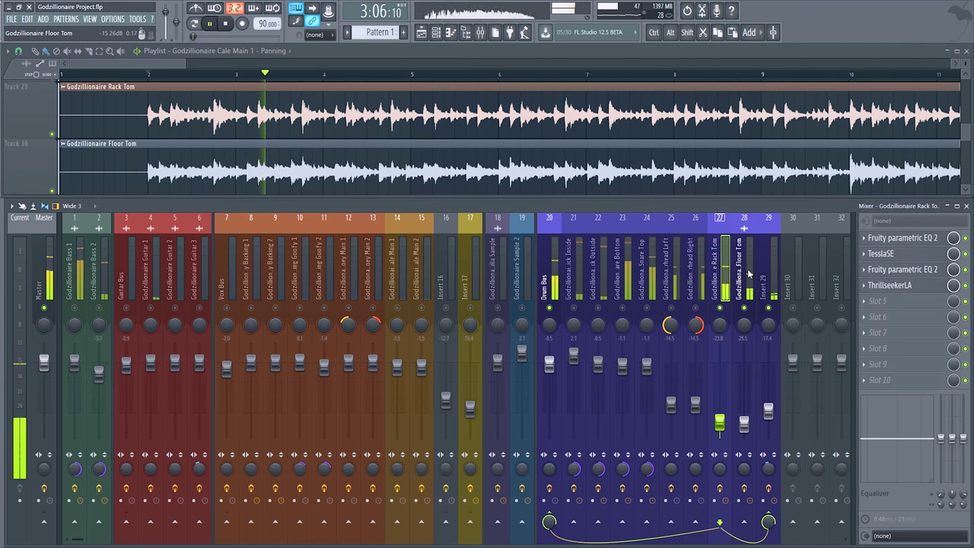
key(space)
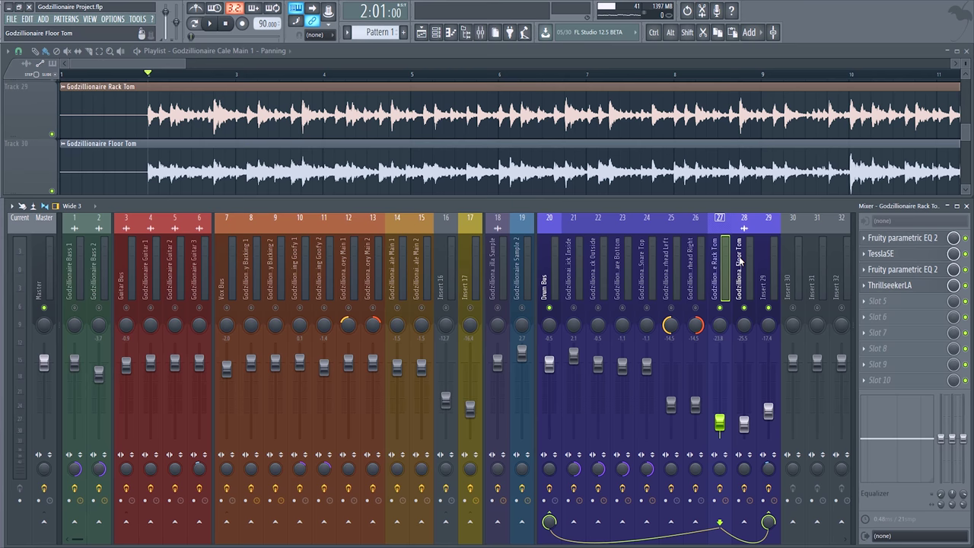
- Open Rack Tom's first Fruity parametric EQ 2 and examine its curve while the toms play from 2:01
click(900, 242)
key(space)
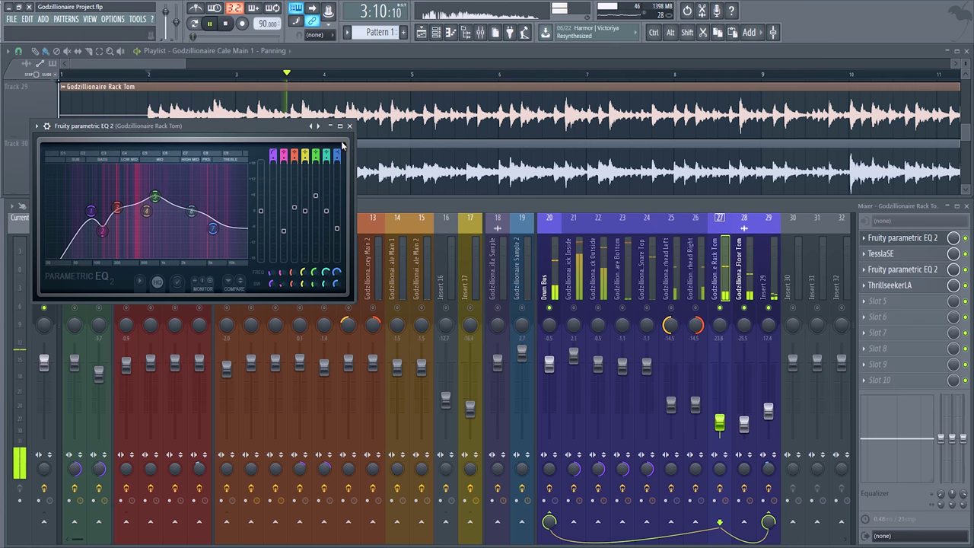
drag(105, 238, 100, 235)
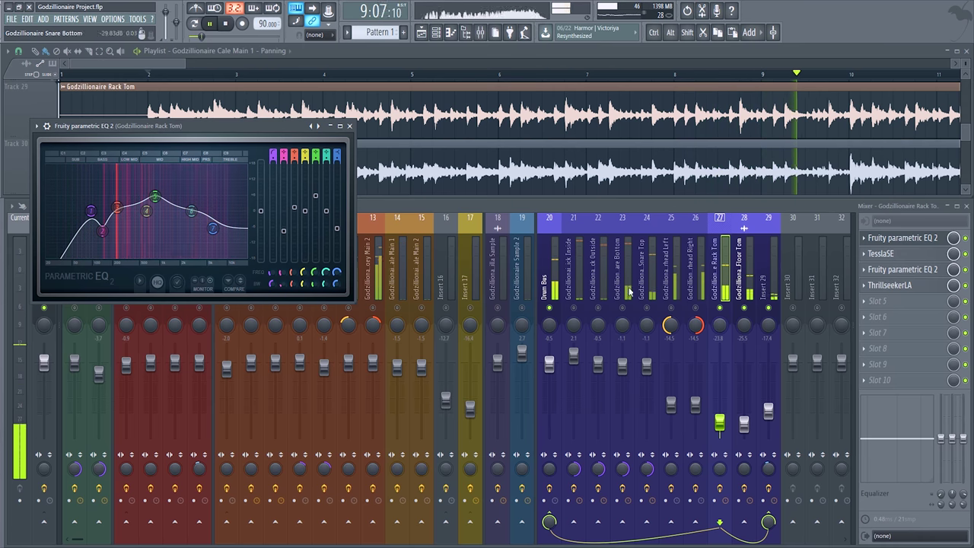
- Examine Rack Tom's TesslaSE, second Fruity parametric EQ 2 and ThrillseekerLA during playback, and stop it
click(892, 257)
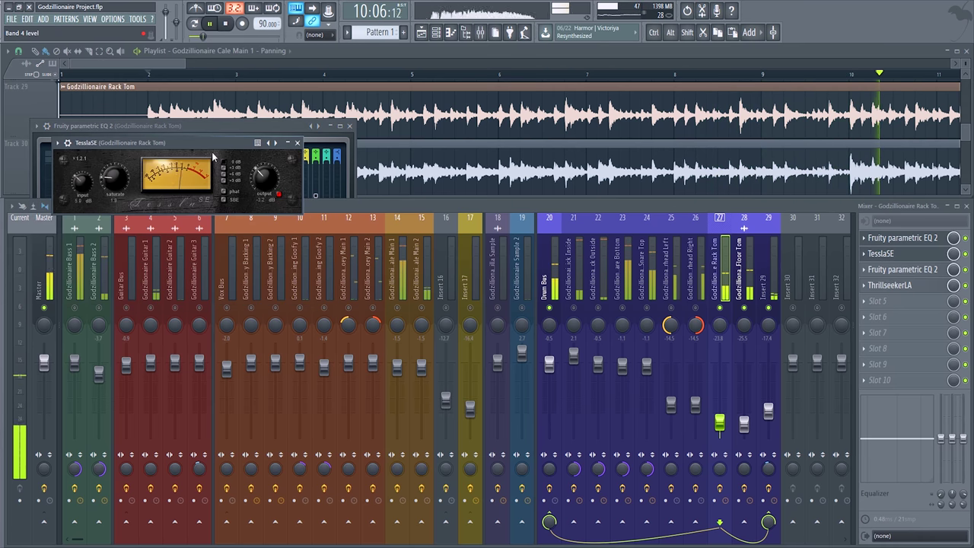
drag(183, 145, 239, 153)
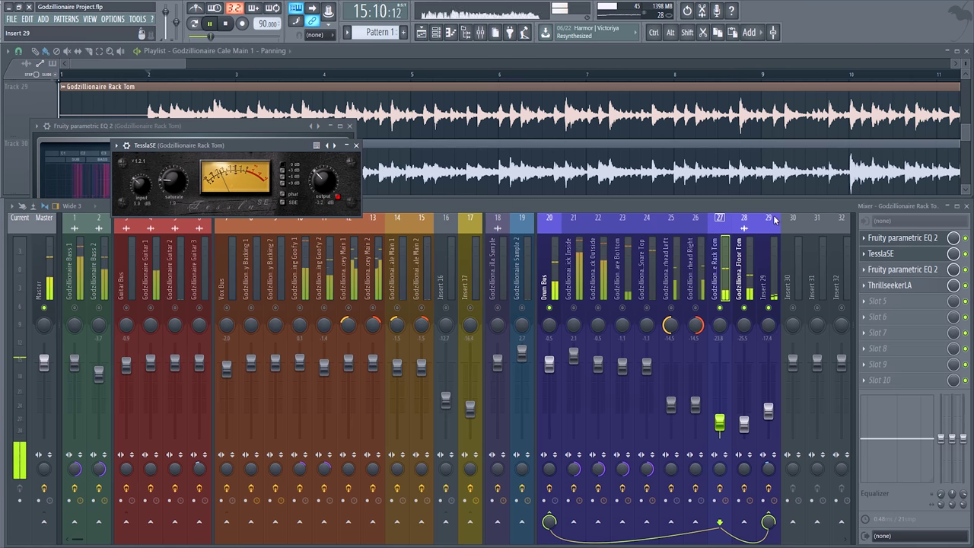
click(909, 276)
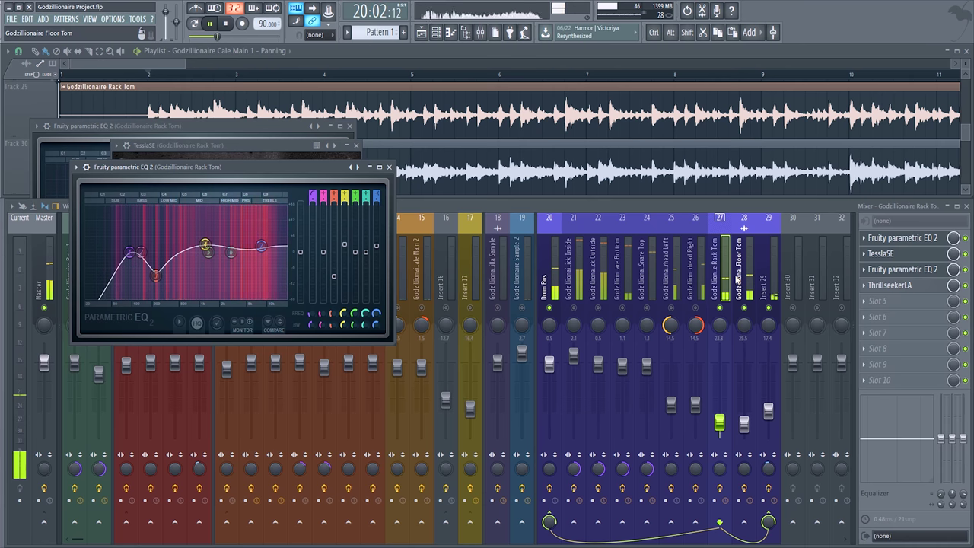
click(895, 286)
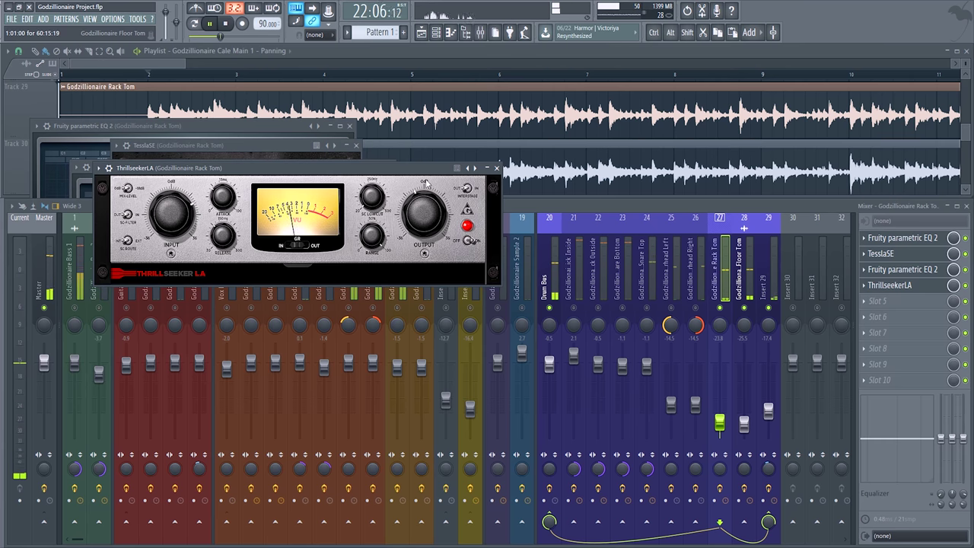
key(space)
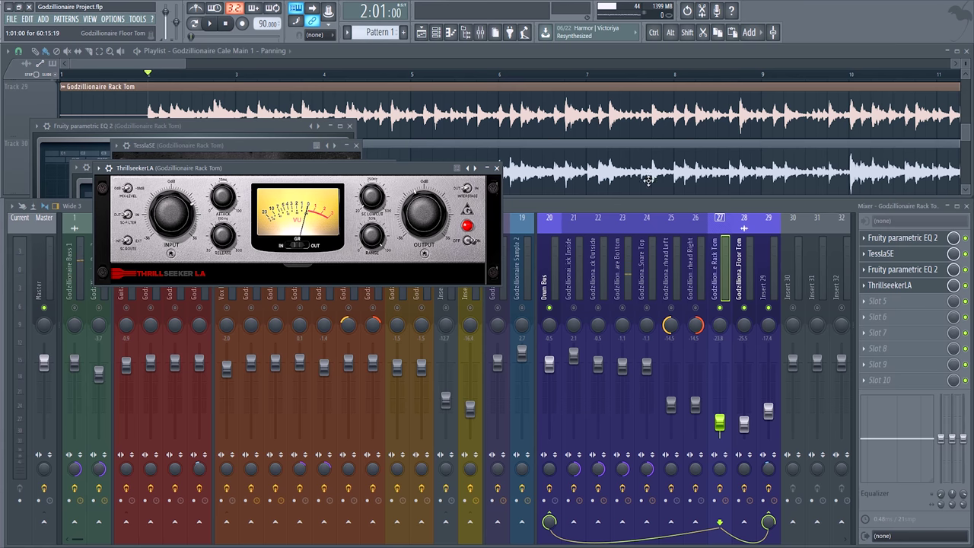
- Audition the full drum kit from 2:01, muting and unmuting the Rack Tom and Floor Tom tracks to compare, and stop playback
click(737, 273)
click(737, 272)
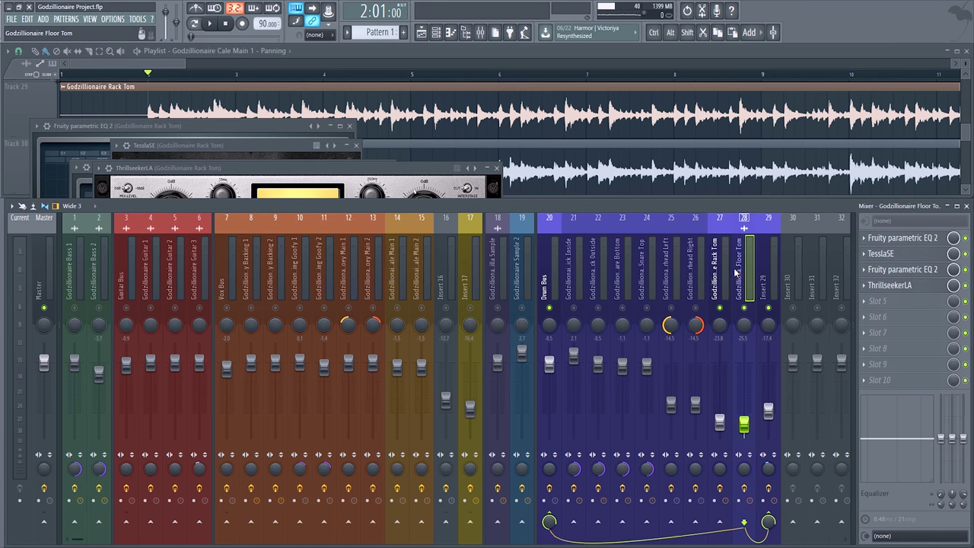
click(723, 288)
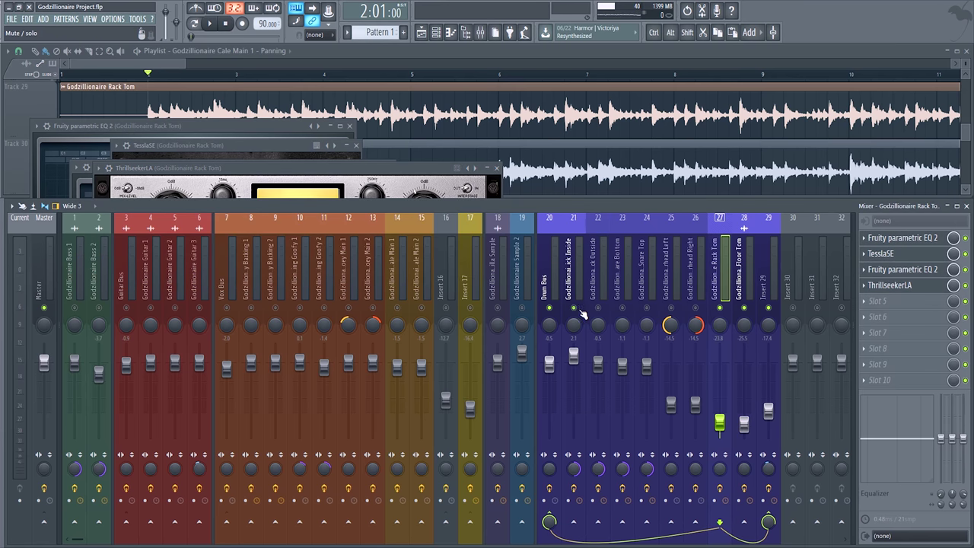
key(space)
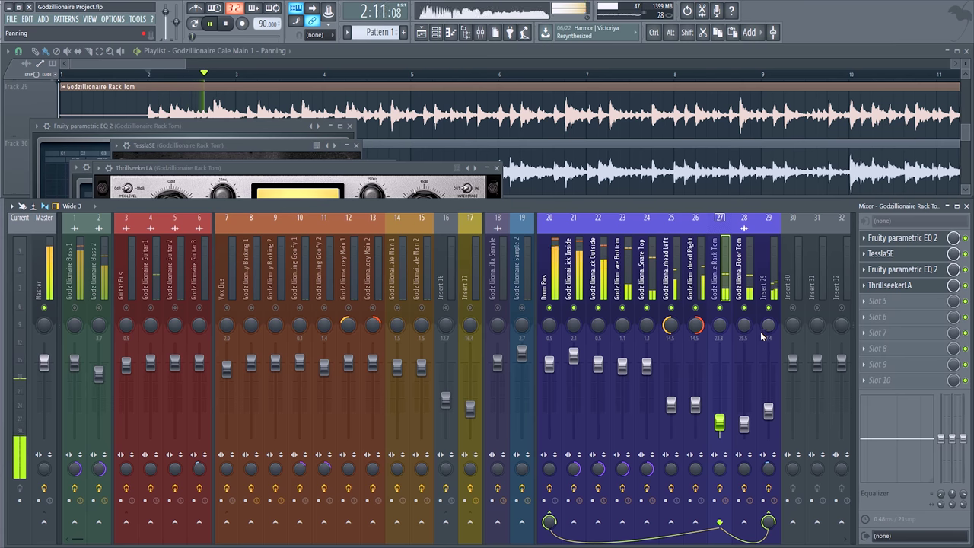
click(745, 308)
click(720, 309)
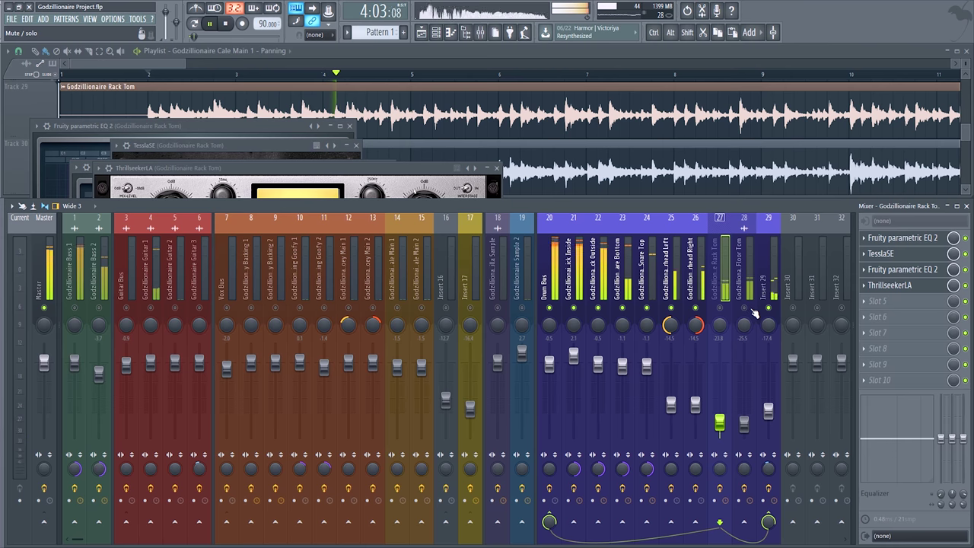
click(720, 308)
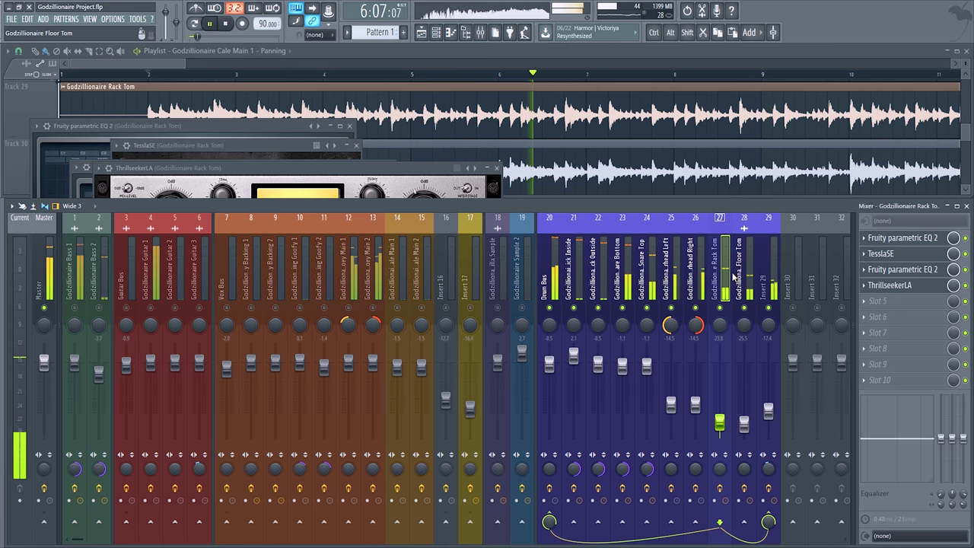
key(space)
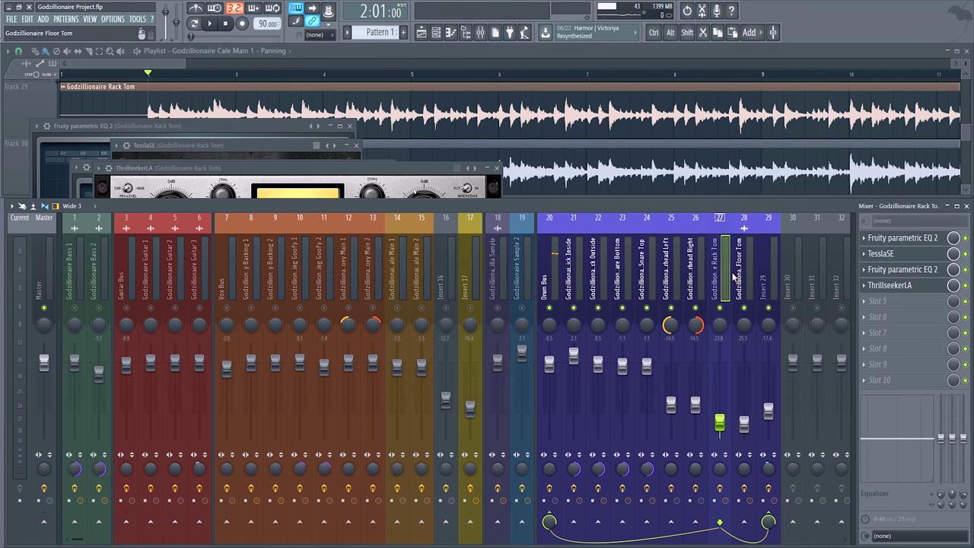
- Examine the epicVerb and Fruity parametric EQ 2 settings on mixer track Insert 29, closing each plugin window after viewing
click(767, 291)
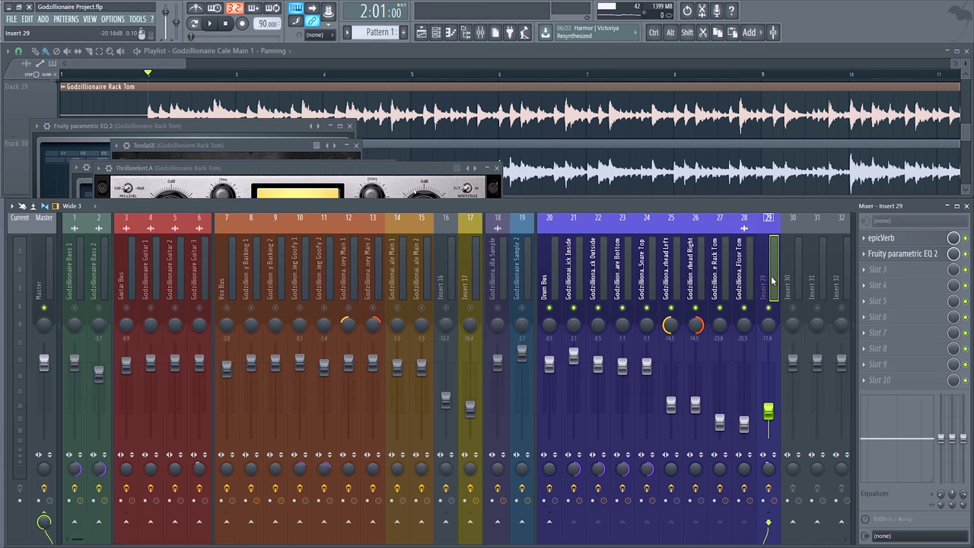
click(899, 240)
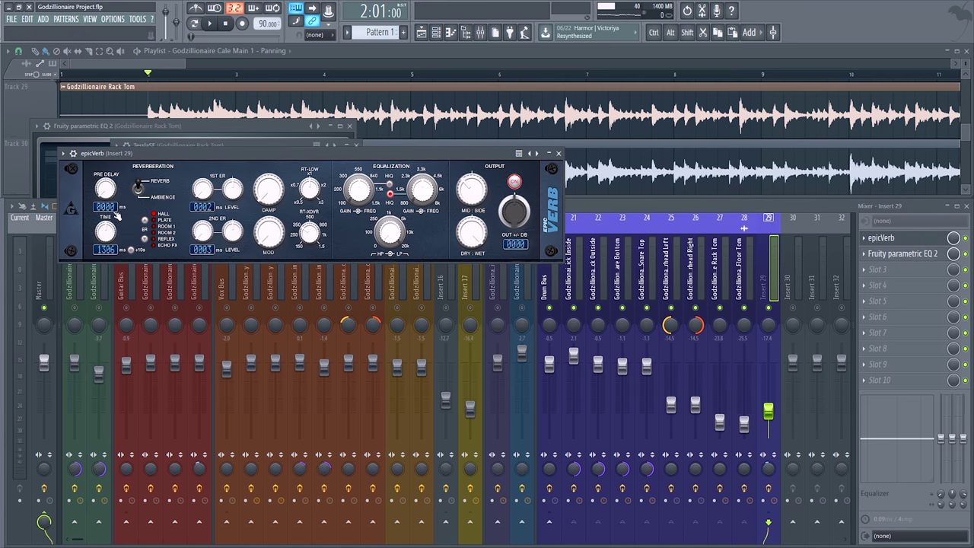
drag(160, 158, 365, 95)
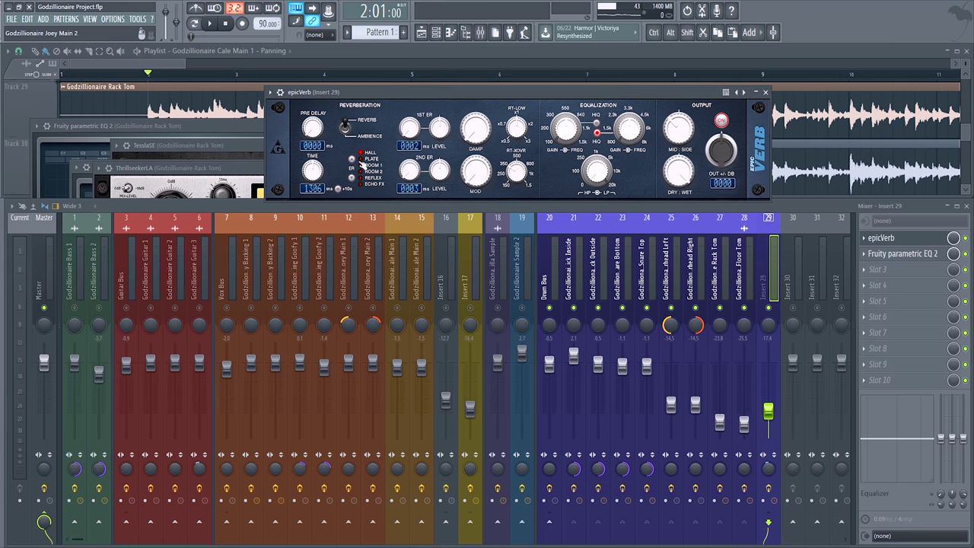
drag(353, 92, 212, 71)
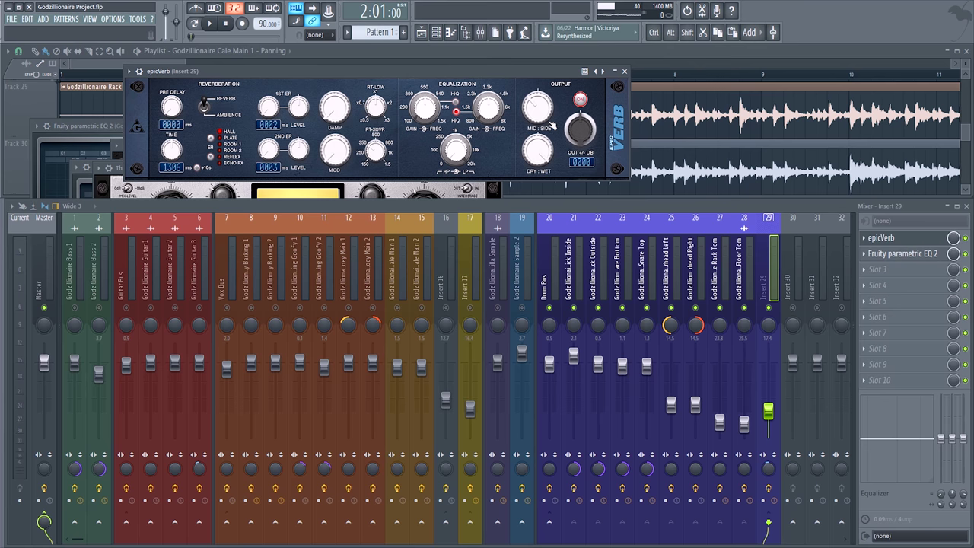
click(624, 71)
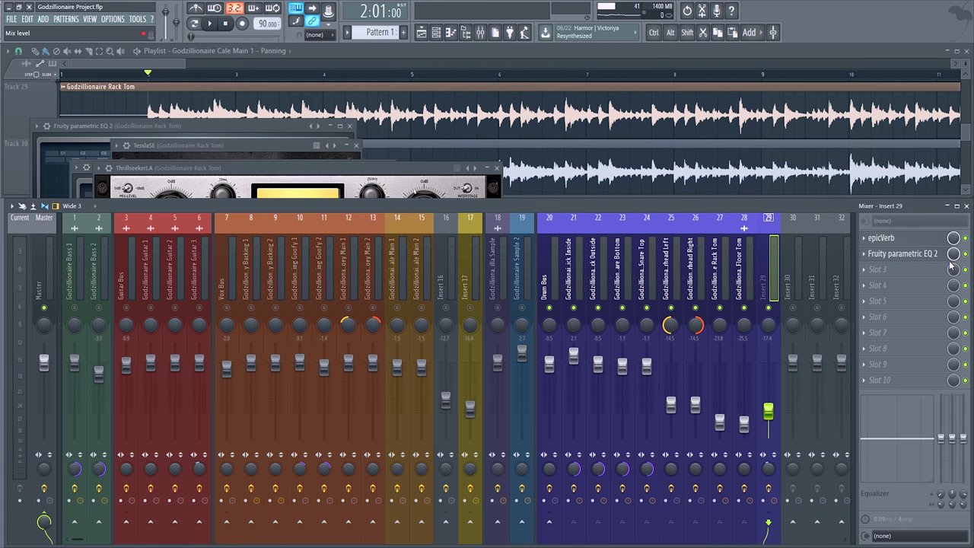
click(902, 256)
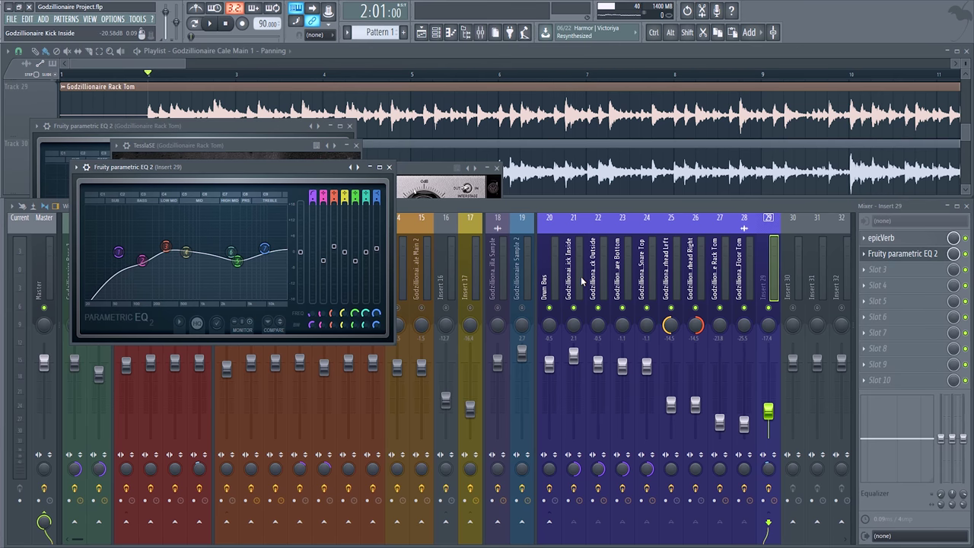
click(389, 166)
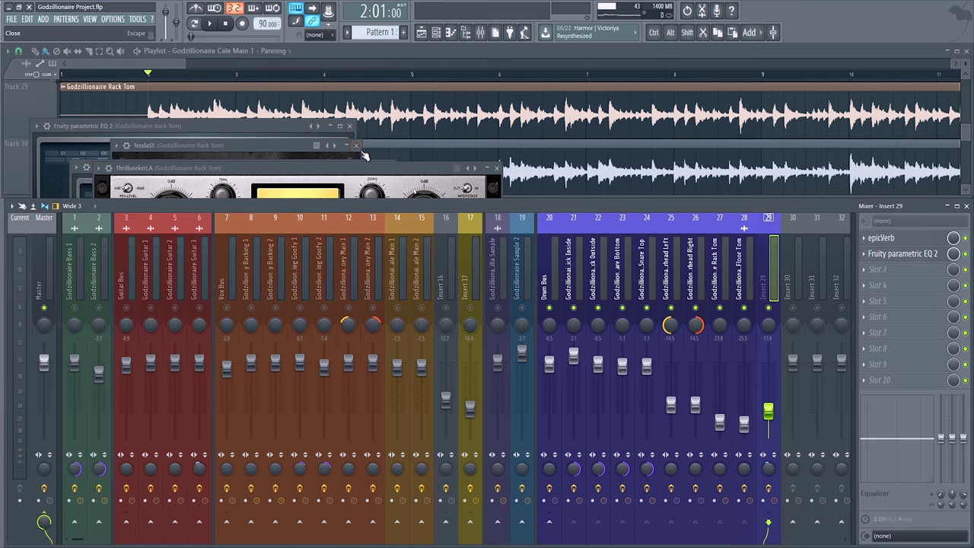
- Close all open windows and reopen only the mixer and the playlist at the tom tracks
key(F12)
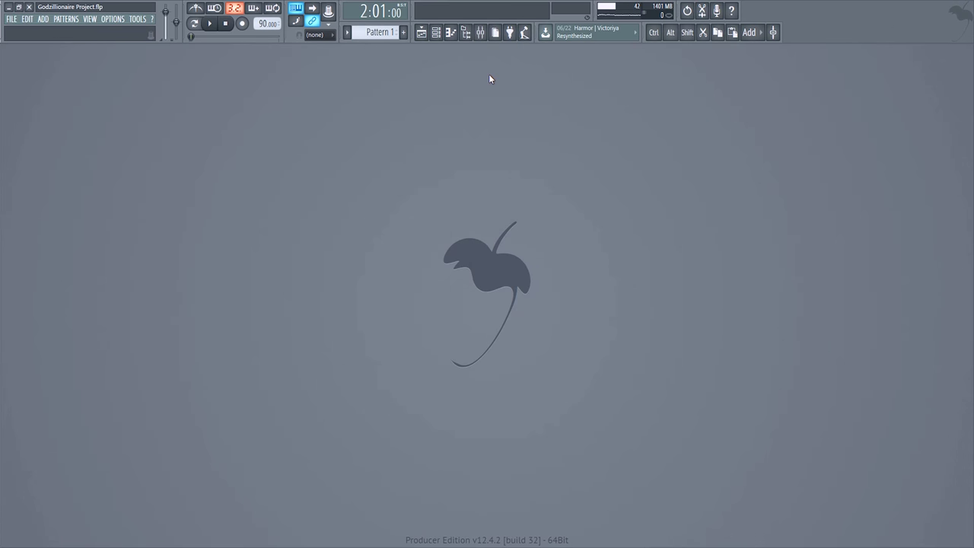
click(480, 32)
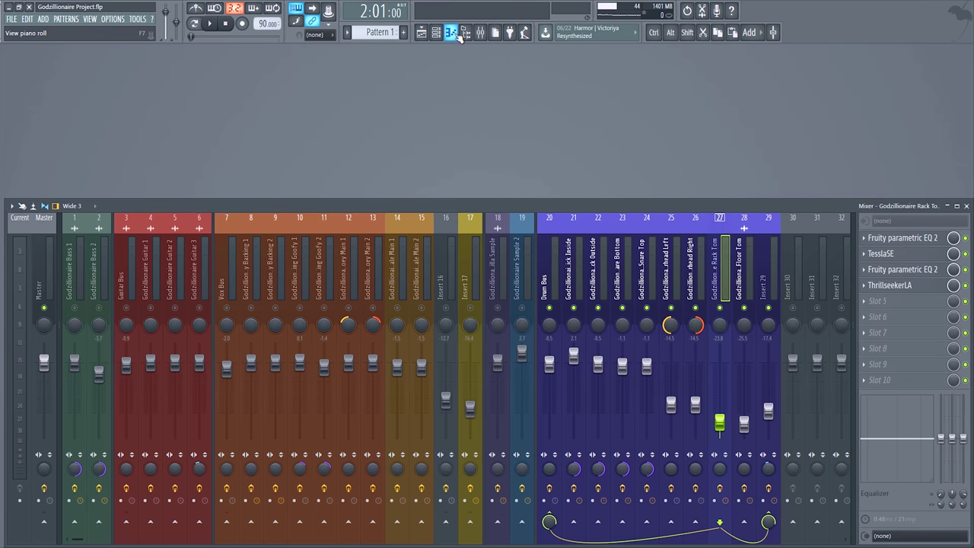
click(458, 36)
click(452, 33)
click(465, 33)
click(467, 35)
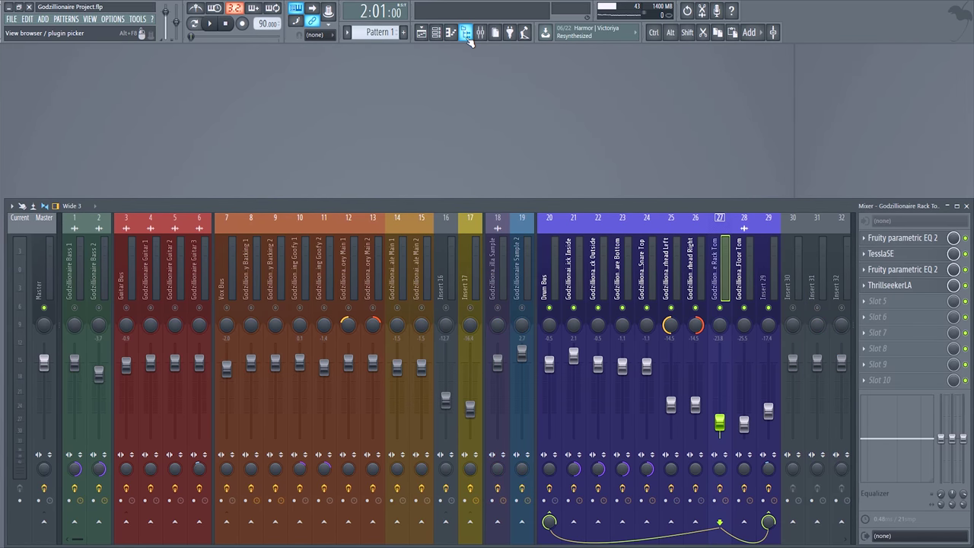
click(421, 32)
scroll(317, 130, down, 2)
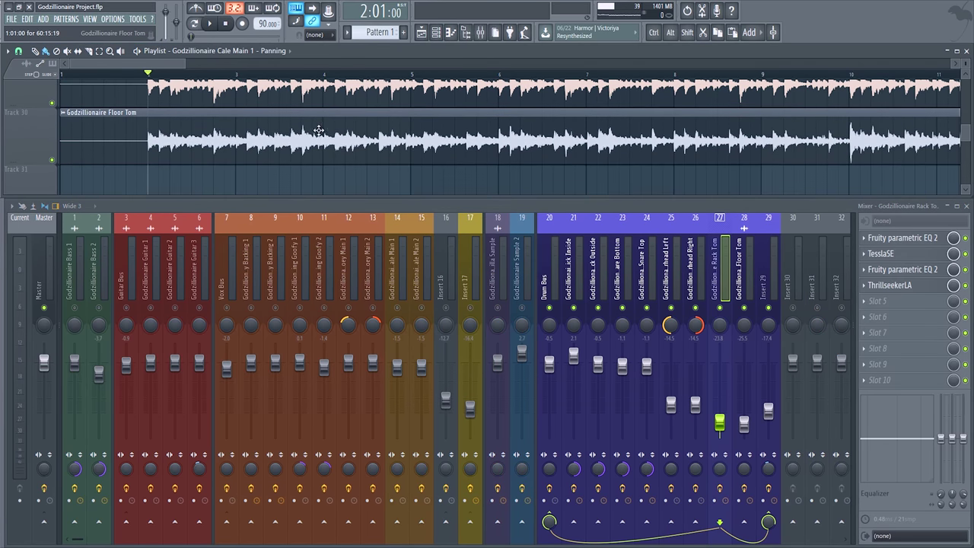
- Replay the full drum kit from 2:01 while viewing the tom waveforms in the playlist, and stop playback
key(space)
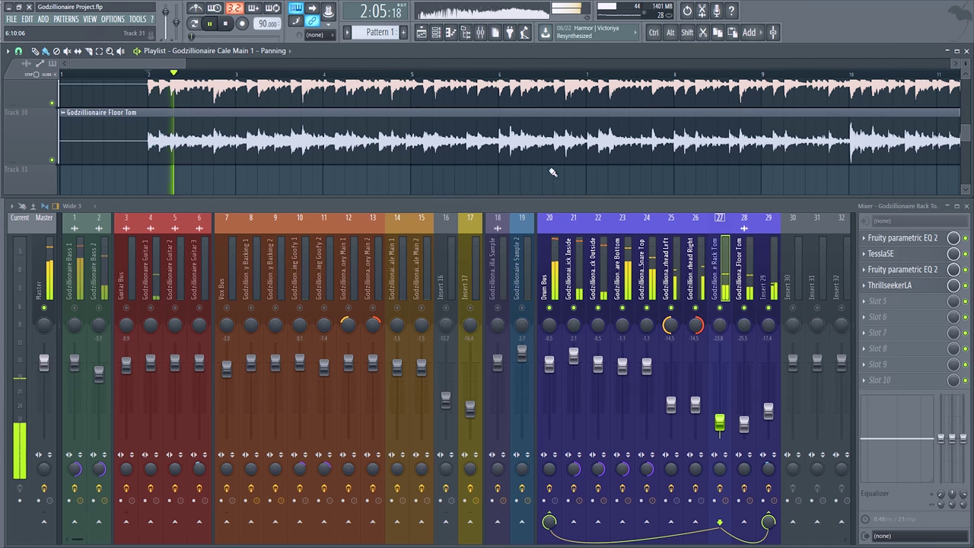
scroll(481, 190, up, 1)
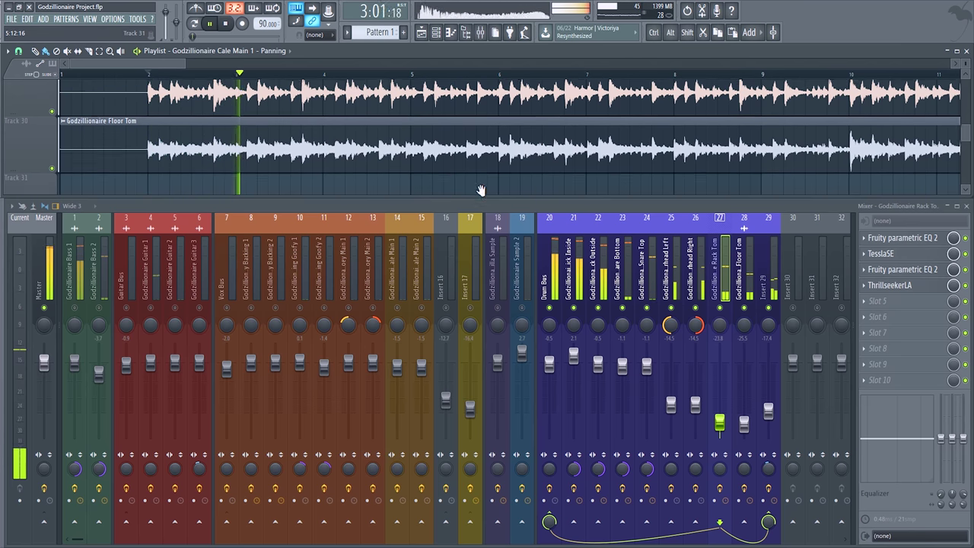
key(space)
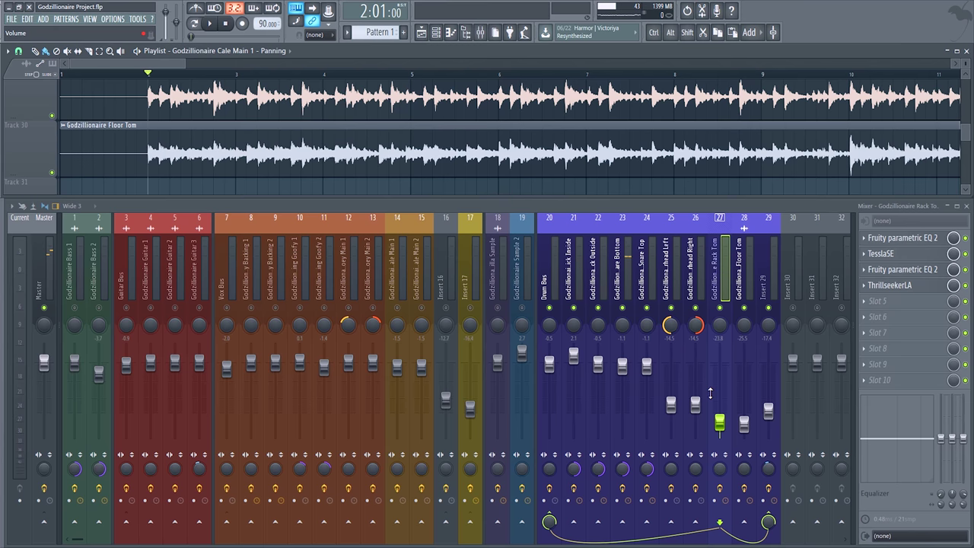
scroll(498, 190, up, 1)
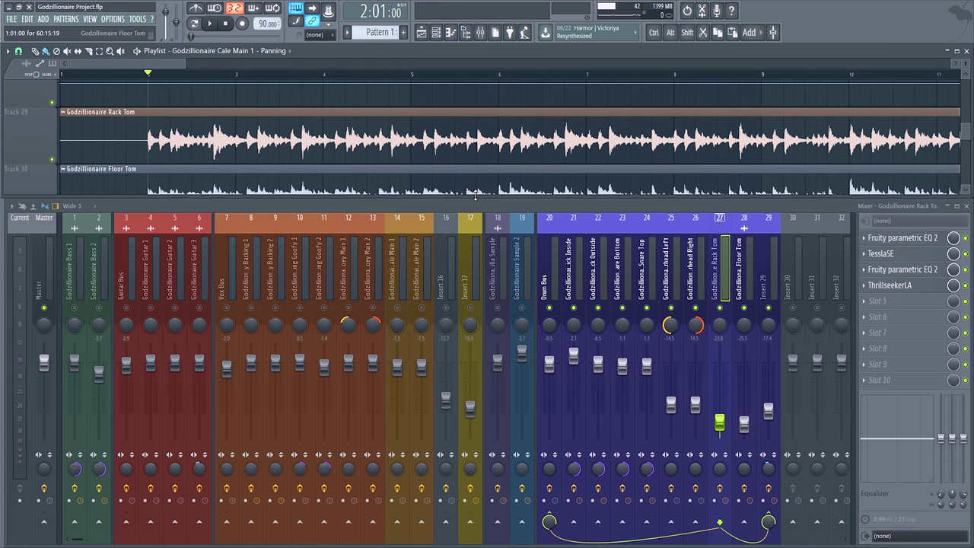
- Open BaxterEQ and DensitymkIII on the Drum Bus, examine them one above the other, and close BaxterEQ
click(549, 281)
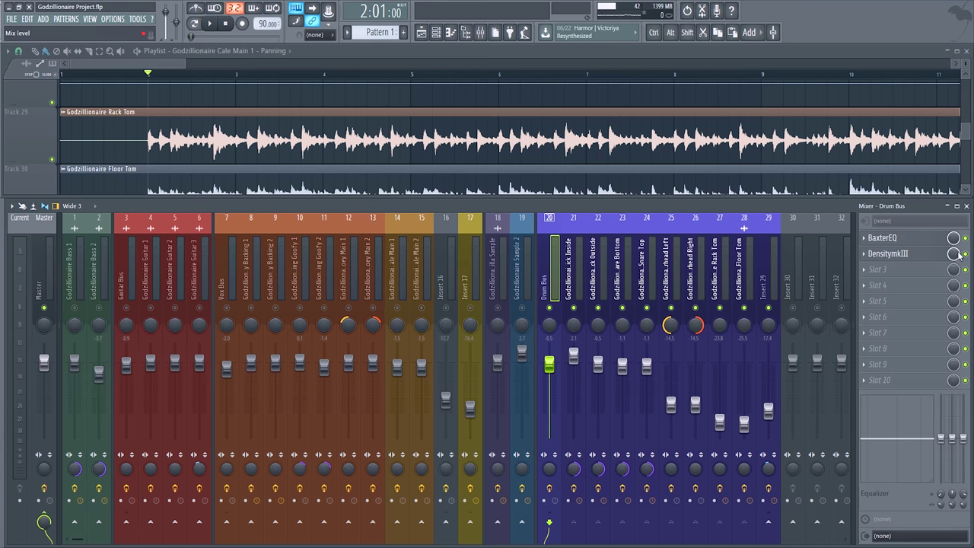
click(914, 239)
click(909, 253)
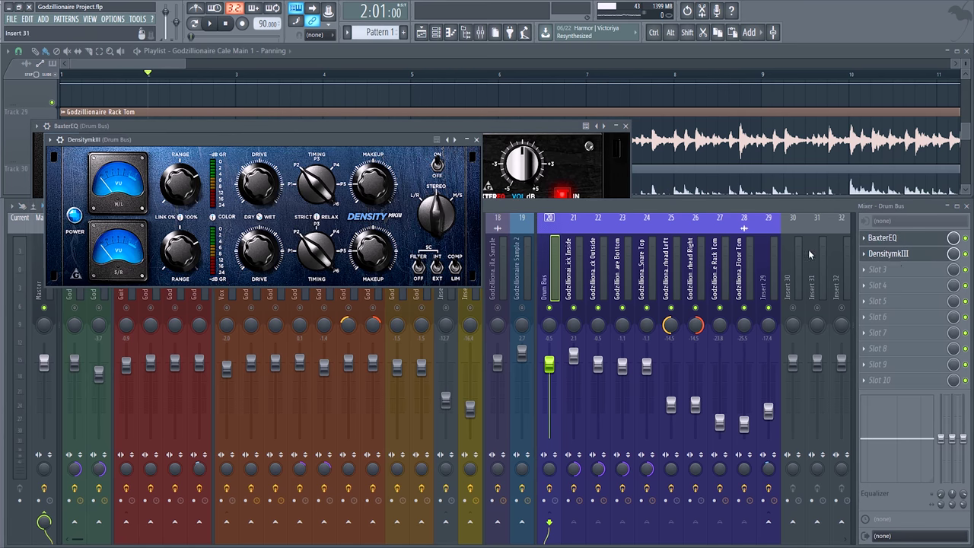
drag(242, 140, 249, 220)
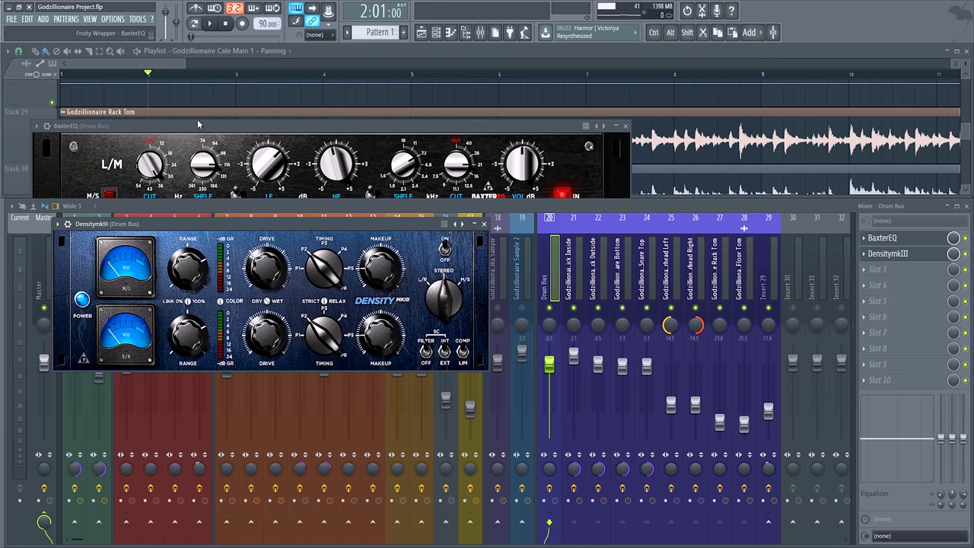
drag(197, 122, 199, 73)
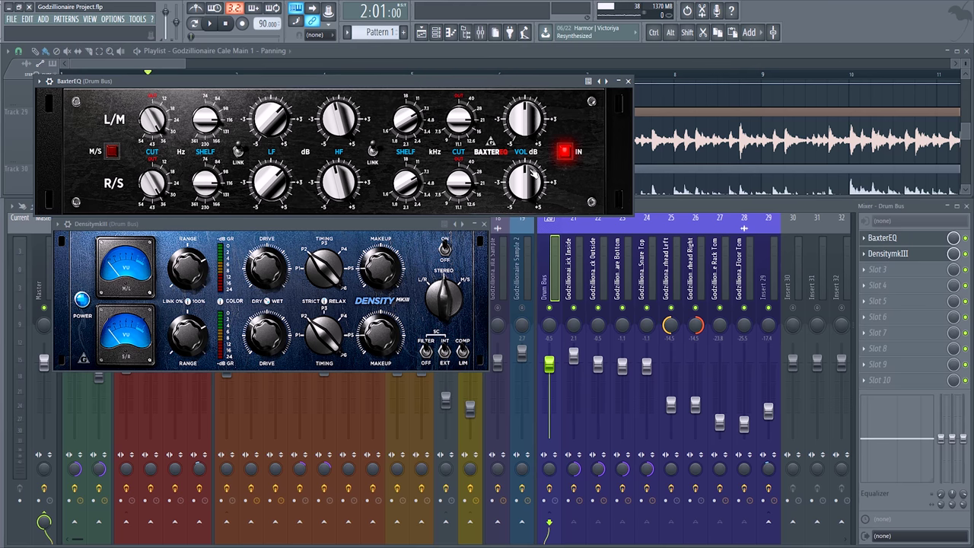
drag(447, 89, 474, 104)
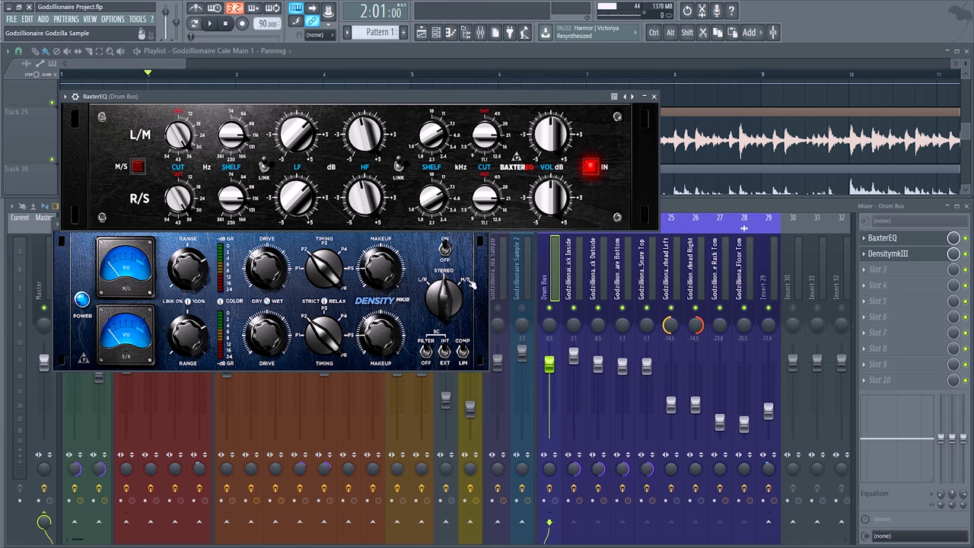
click(654, 96)
- Play the drums from 2:01 with DensitymkIII in view, toggling both Drum Bus effects to compare the sound, and stop
drag(324, 226, 433, 126)
drag(322, 123, 339, 112)
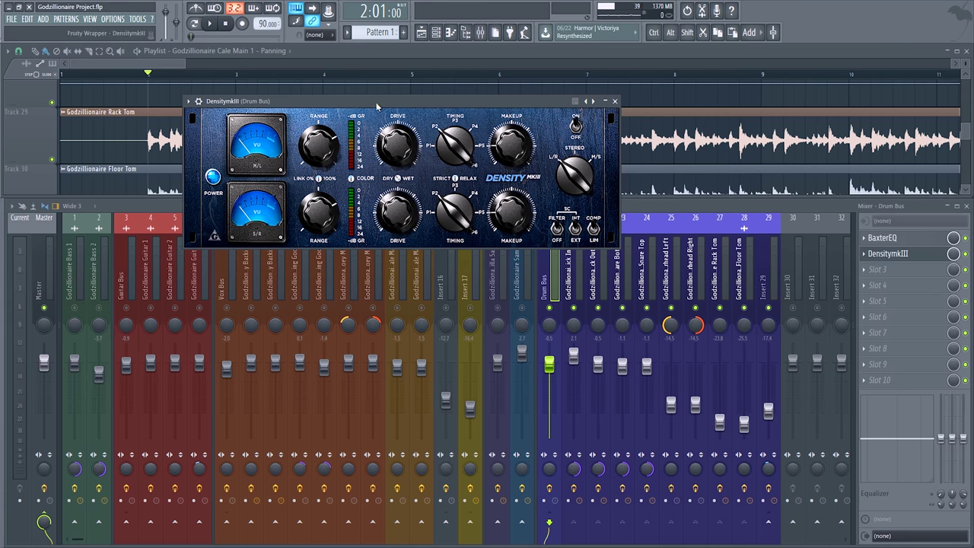
drag(376, 105, 392, 117)
key(space)
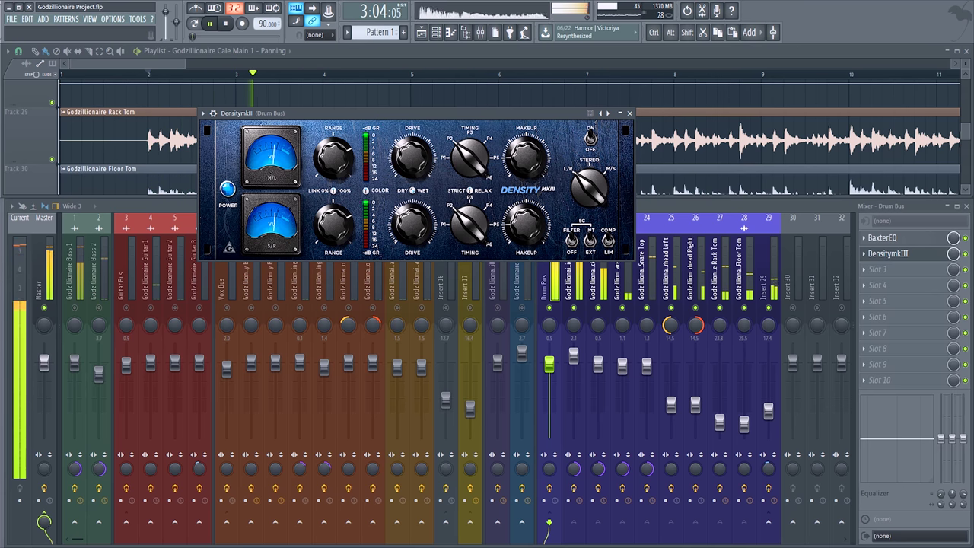
click(965, 237)
click(965, 253)
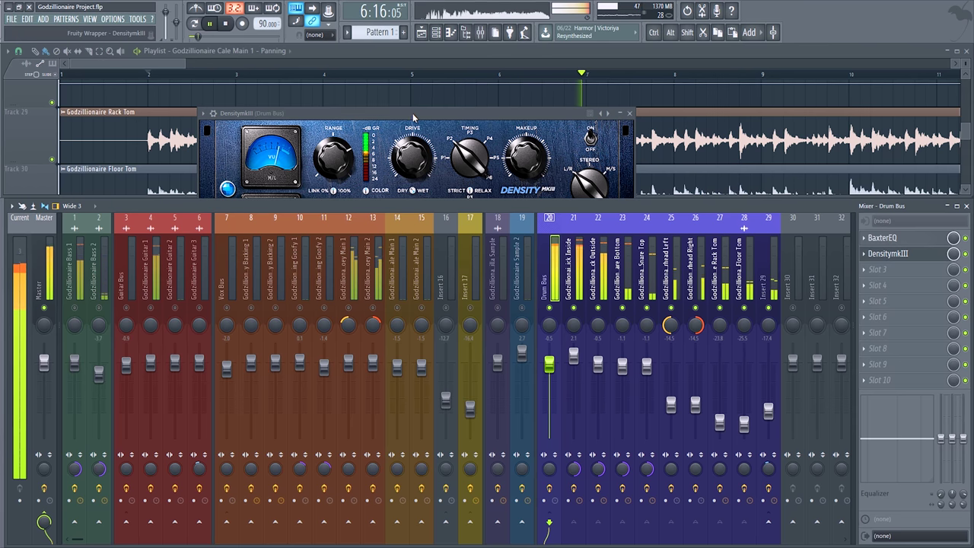
drag(413, 117, 419, 110)
key(space)
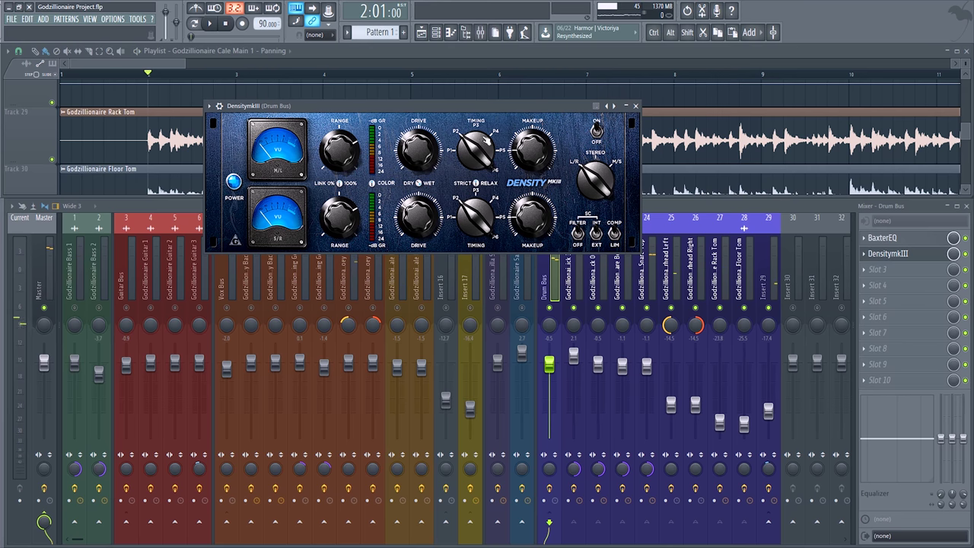
- Examine the DensitymkIII controls, replay the drums briefly to watch its gain reduction, and close the plugin
drag(467, 105, 456, 97)
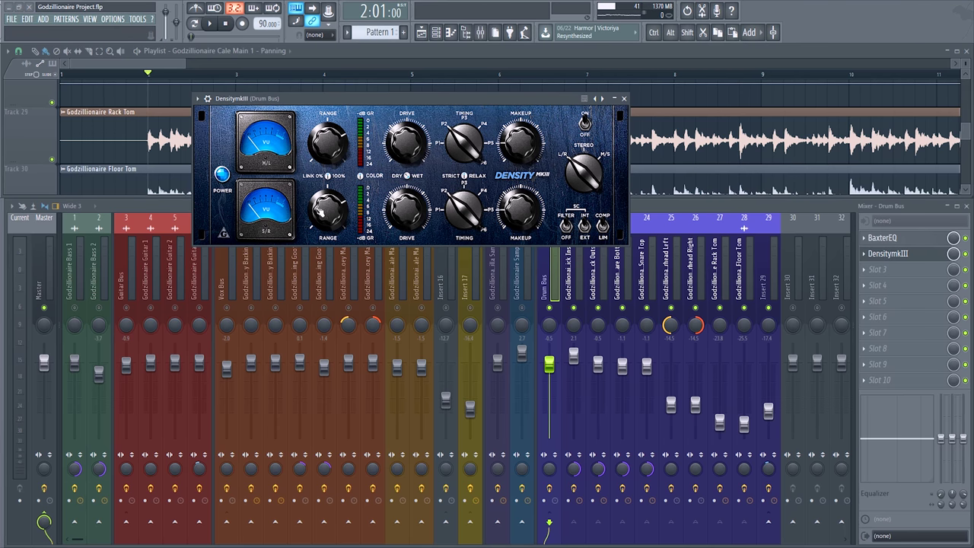
mouse_move(286, 101)
mouse_down()
mouse_move(287, 109)
mouse_move(283, 80)
mouse_move(281, 104)
mouse_up()
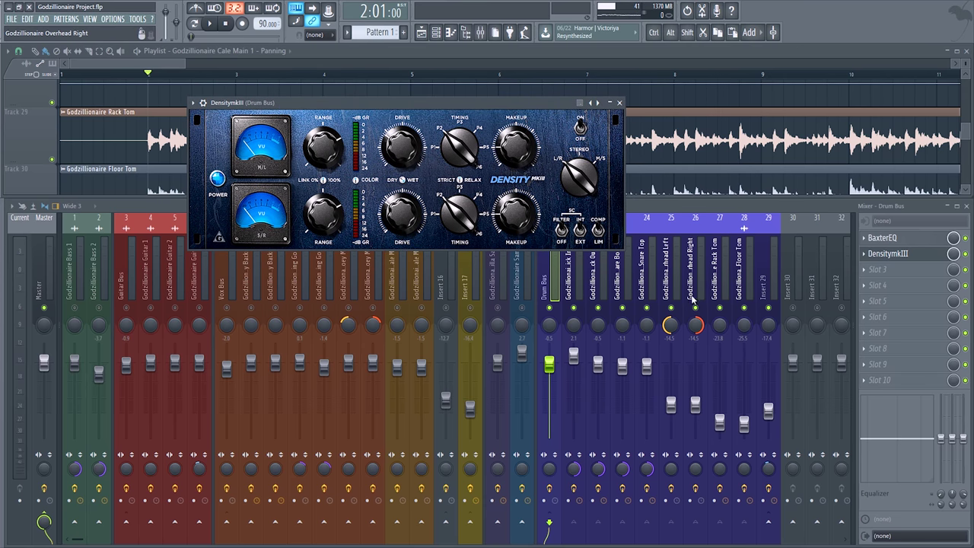
key(space)
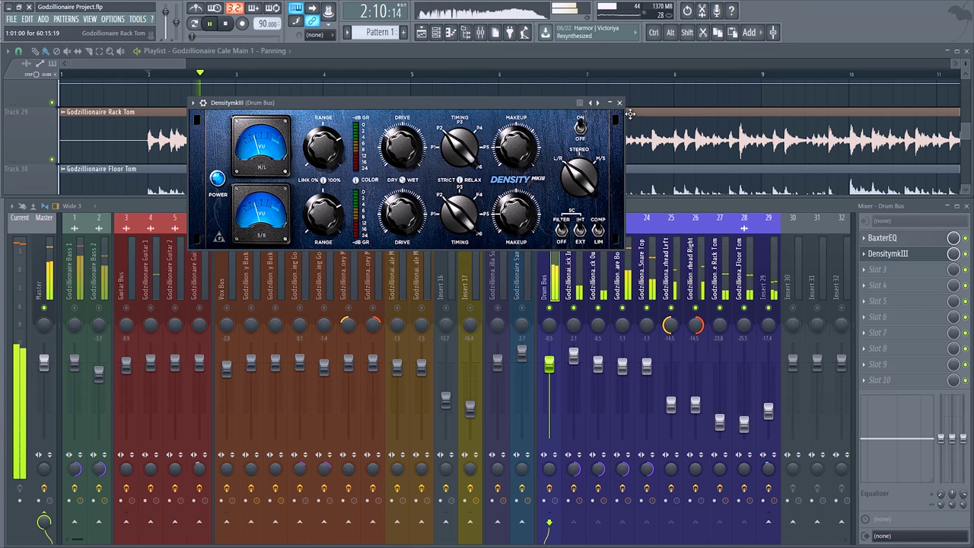
key(space)
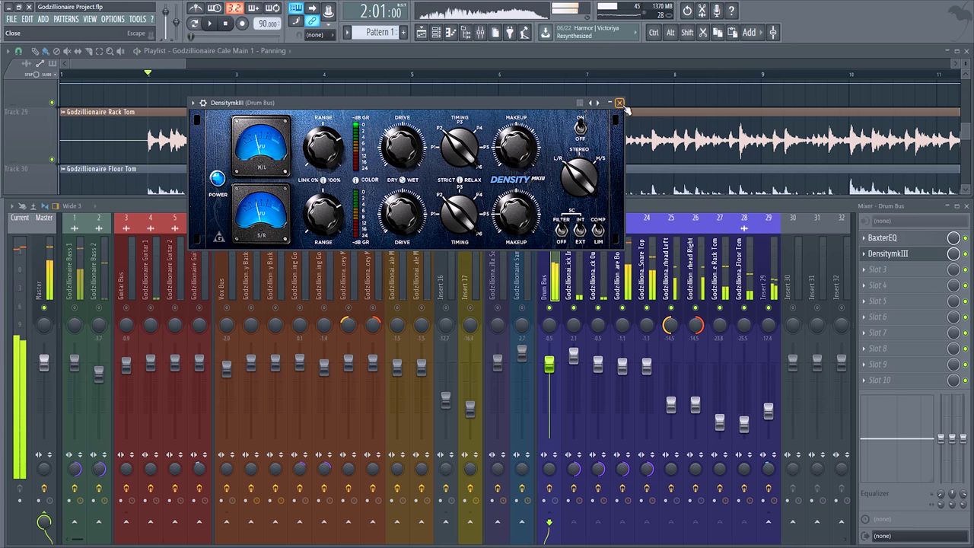
click(620, 103)
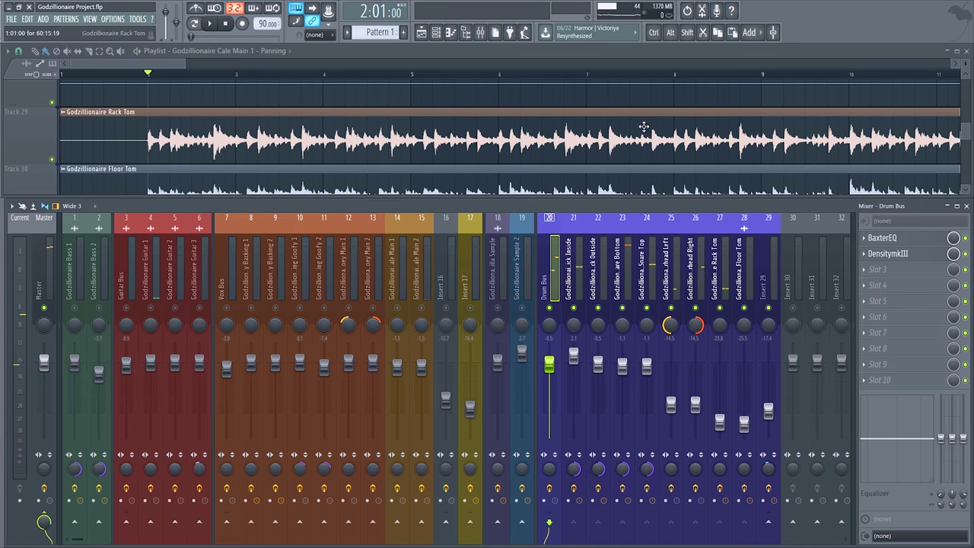
- Select the Vox Bus in the mixer and open its BaxterEQ
drag(580, 288, 769, 277)
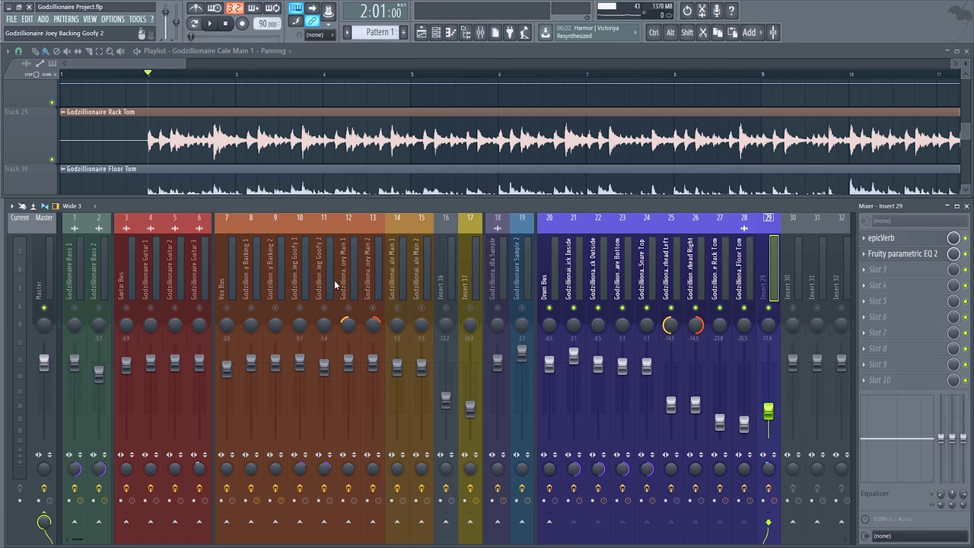
click(228, 280)
key(space)
click(910, 239)
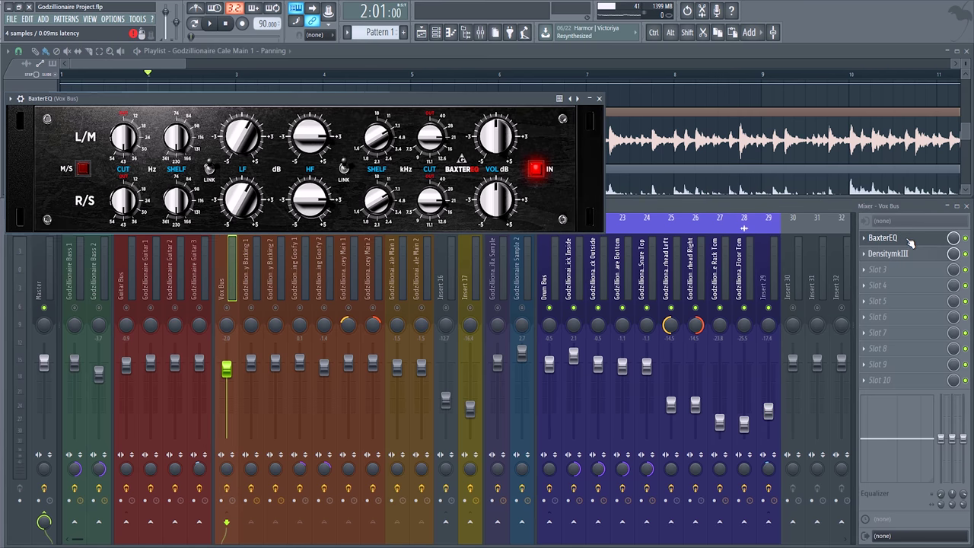
- Solo the Vox Bus together with all backing and main vocal tracks and Inserts 16 and 17
key(space)
click(255, 304)
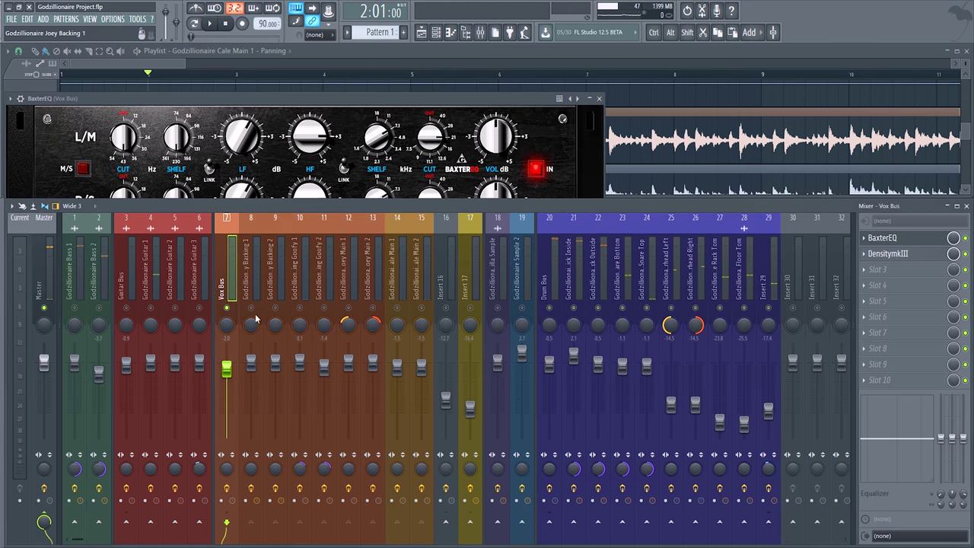
click(300, 307)
click(324, 307)
click(349, 307)
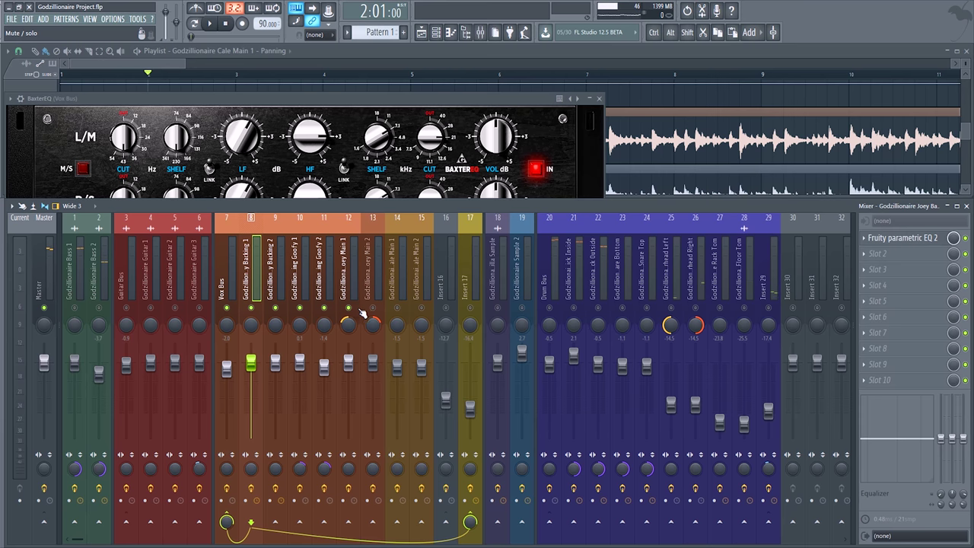
click(352, 309)
click(371, 309)
click(349, 307)
drag(393, 312, 472, 310)
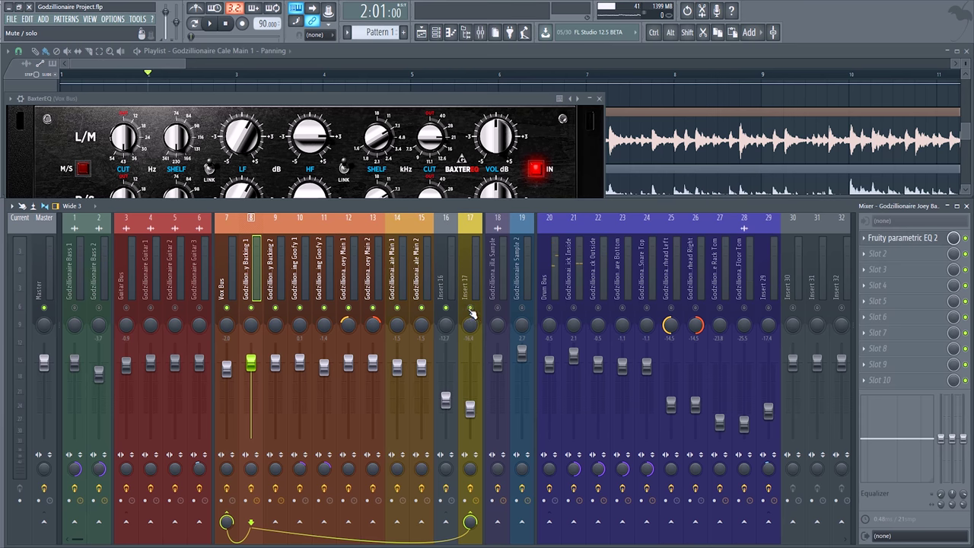
- Open DensitymkIII on the Vox Bus and arrange it alongside BaxterEQ
click(225, 290)
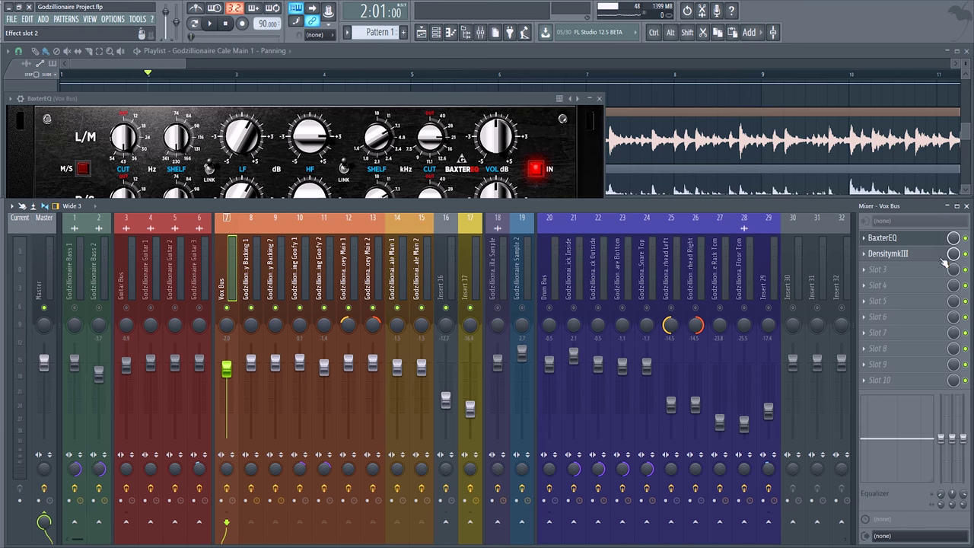
click(883, 253)
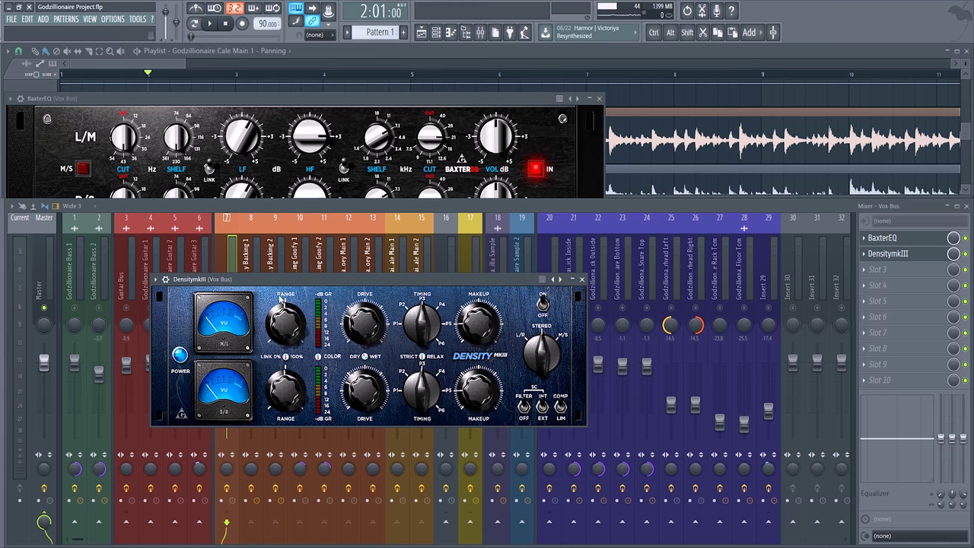
drag(342, 279, 393, 241)
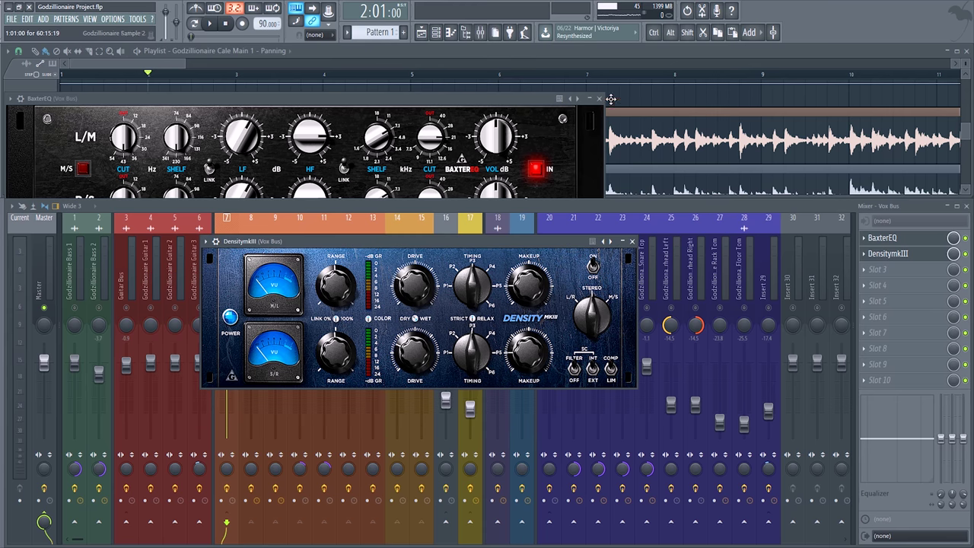
drag(476, 102, 594, 133)
- Start playback, bring the vocal tracks into view in the playlist, and move playback to bar 14 where the vocals enter
key(space)
click(717, 131)
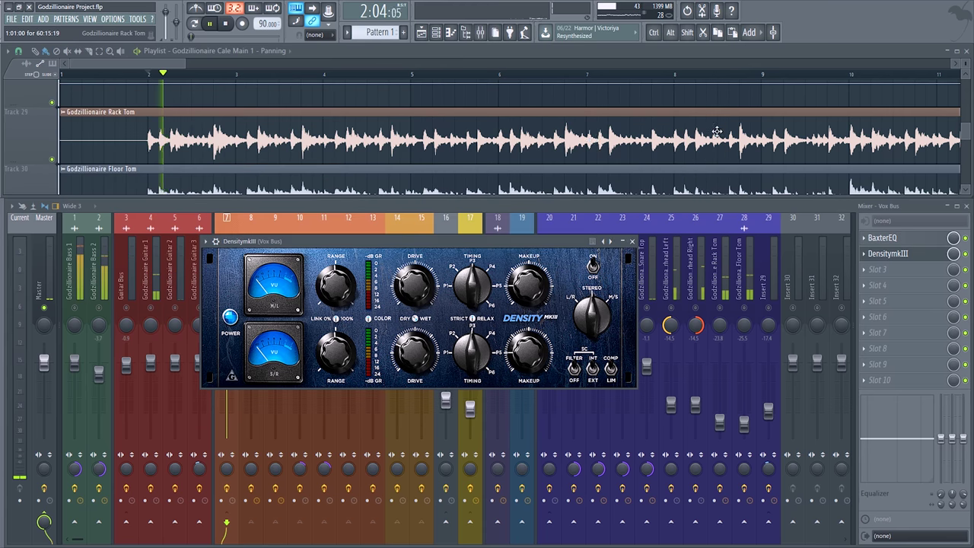
ctrl+scroll(717, 131, down, 4)
alt+scroll(498, 141, down, 3)
scroll(325, 173, up, 3)
scroll(324, 173, up, 5)
scroll(329, 102, down, 1)
click(406, 74)
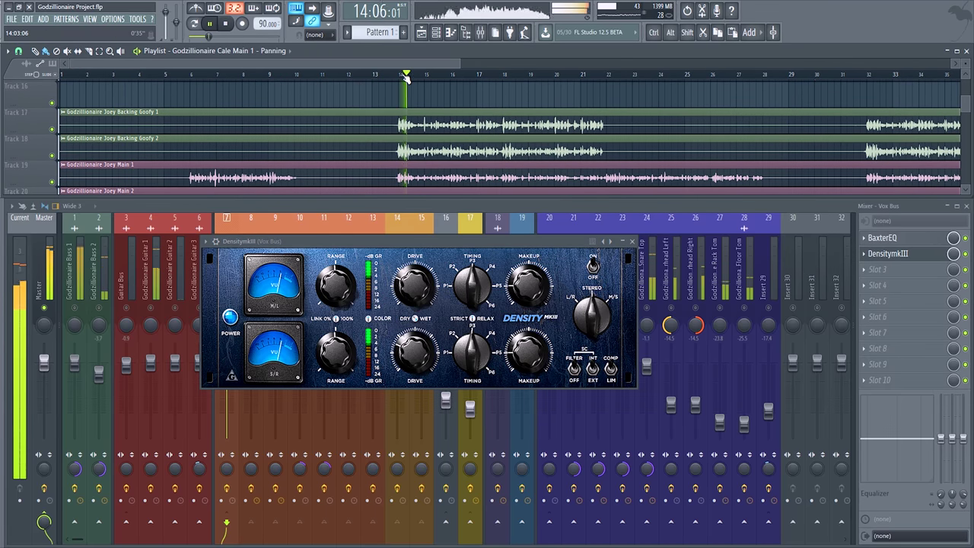
- Bypass and re-enable DensitymkIII on the Vox Bus during playback, then replay the vocals briefly from 14:05 and stop
click(933, 254)
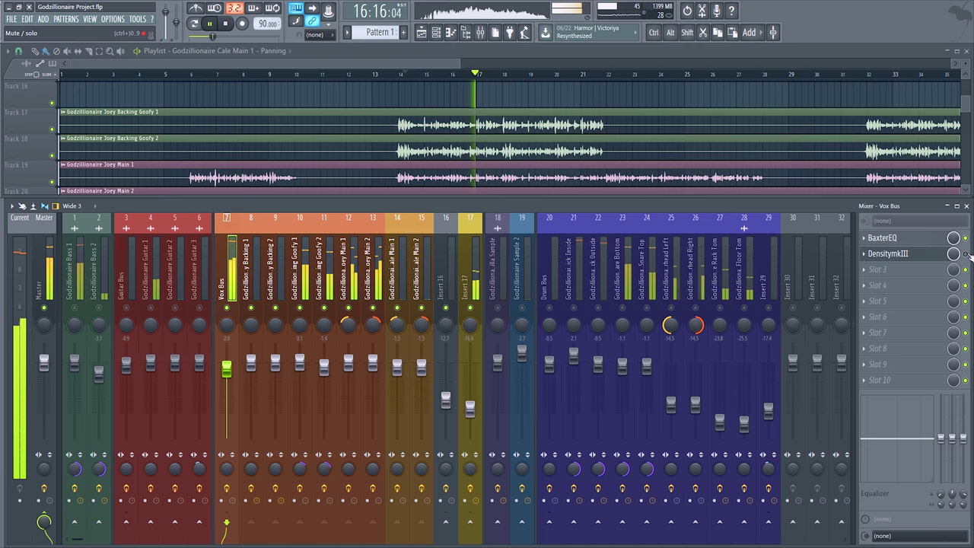
click(928, 259)
key(space)
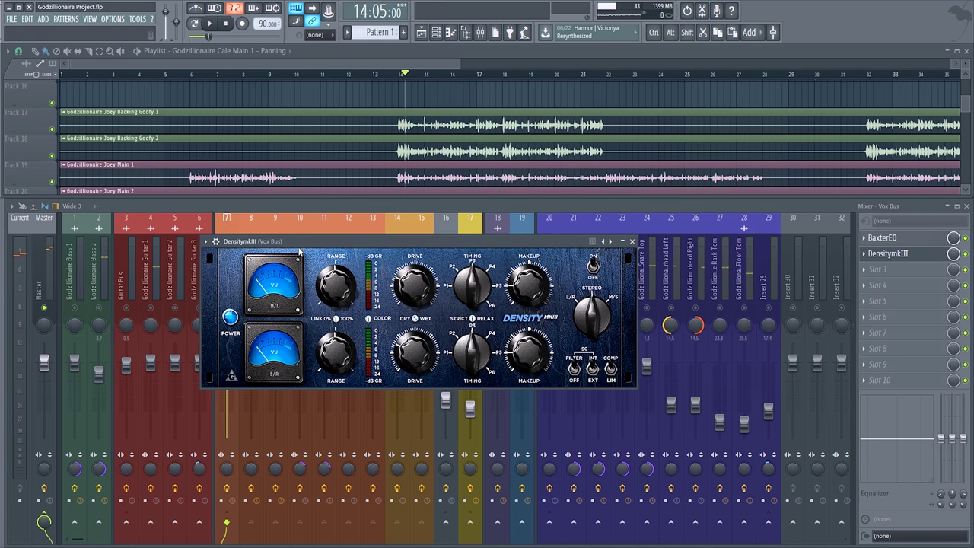
key(space)
key(space)
scroll(469, 108, down, 3)
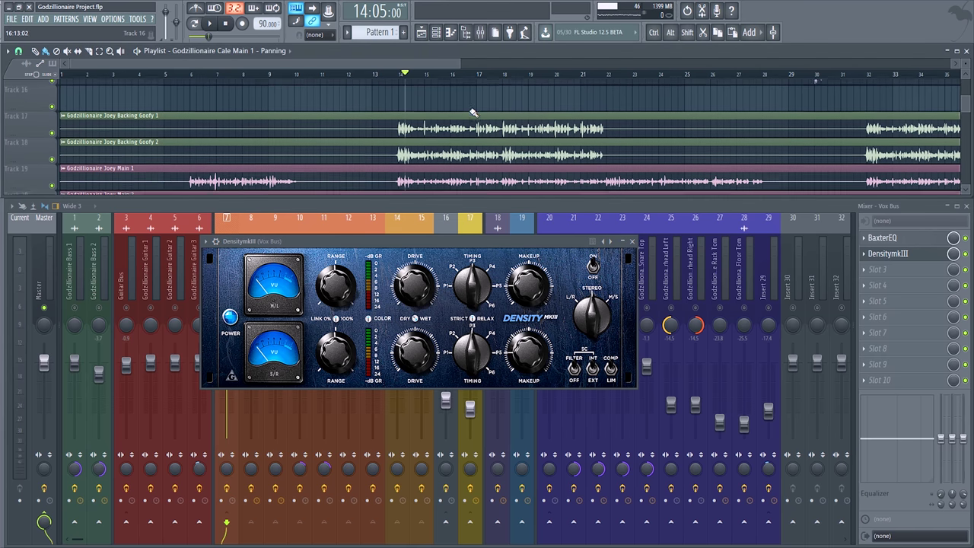
scroll(501, 118, up, 1)
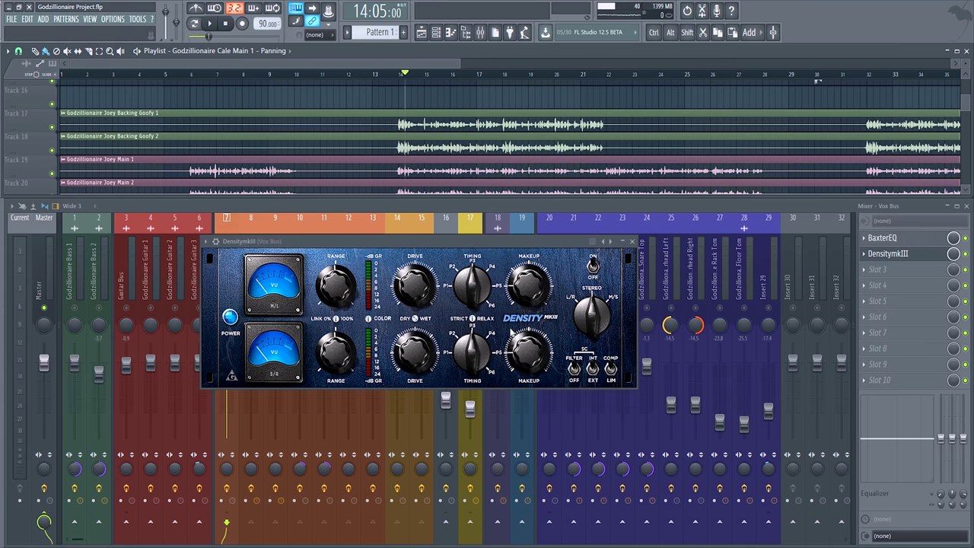
- Open BaxterEQ on the Vox Bus, play the vocals from 14:05 while bypassing and re-enabling it, and stop
click(893, 239)
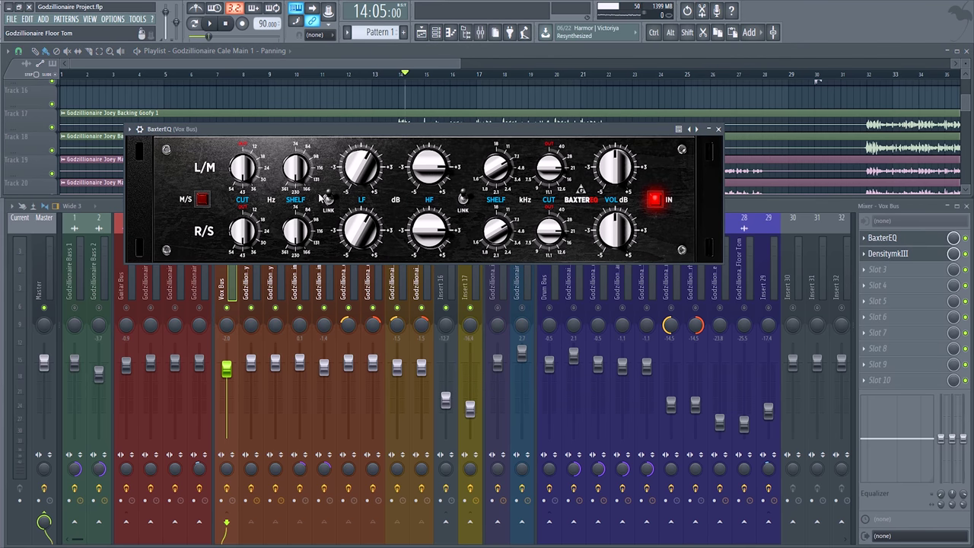
drag(365, 135, 371, 131)
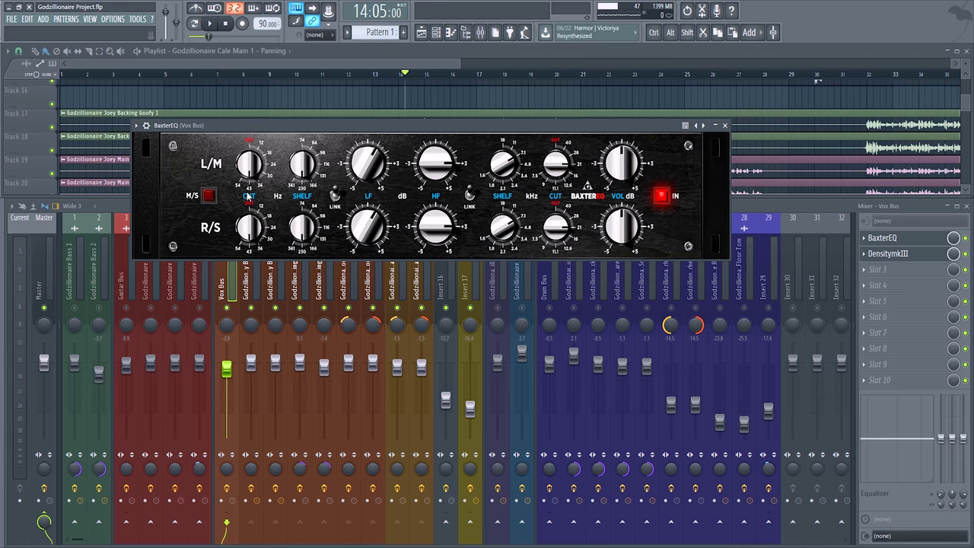
key(space)
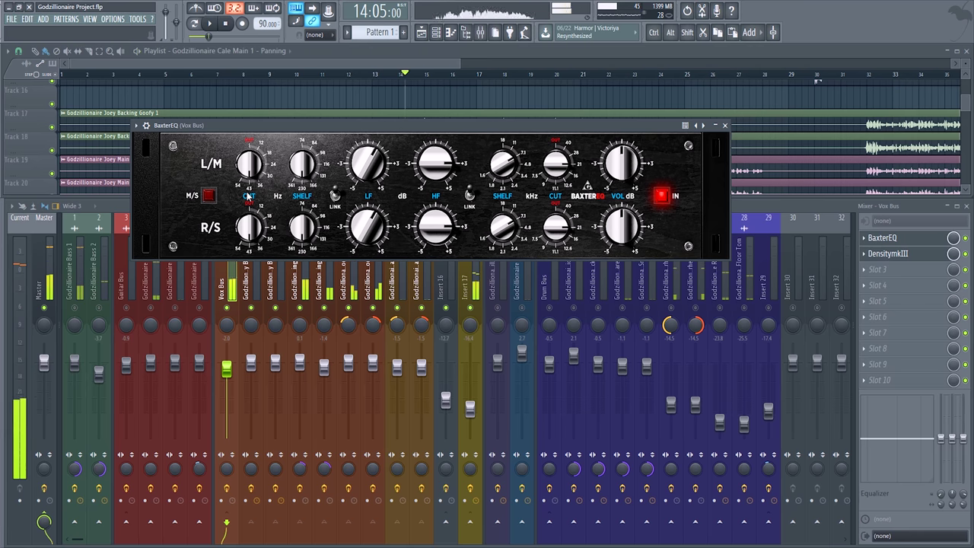
click(964, 238)
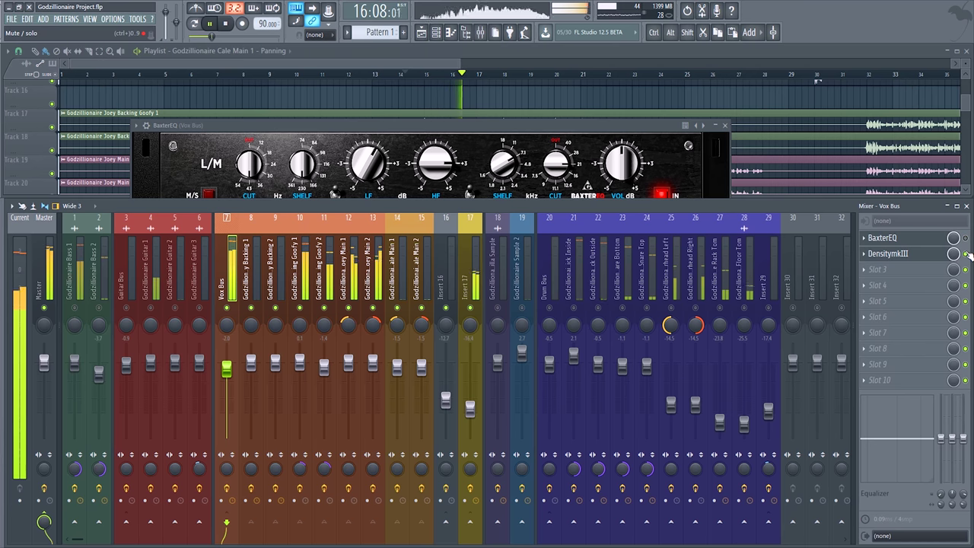
key(space)
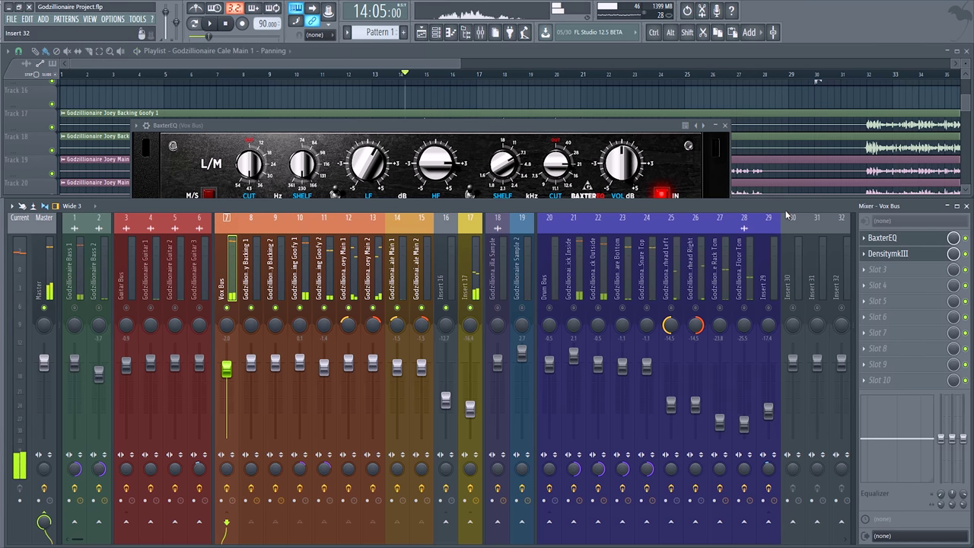
- Close the BaxterEQ and DensitymkIII windows of the Vox Bus
drag(486, 126, 272, 149)
click(511, 149)
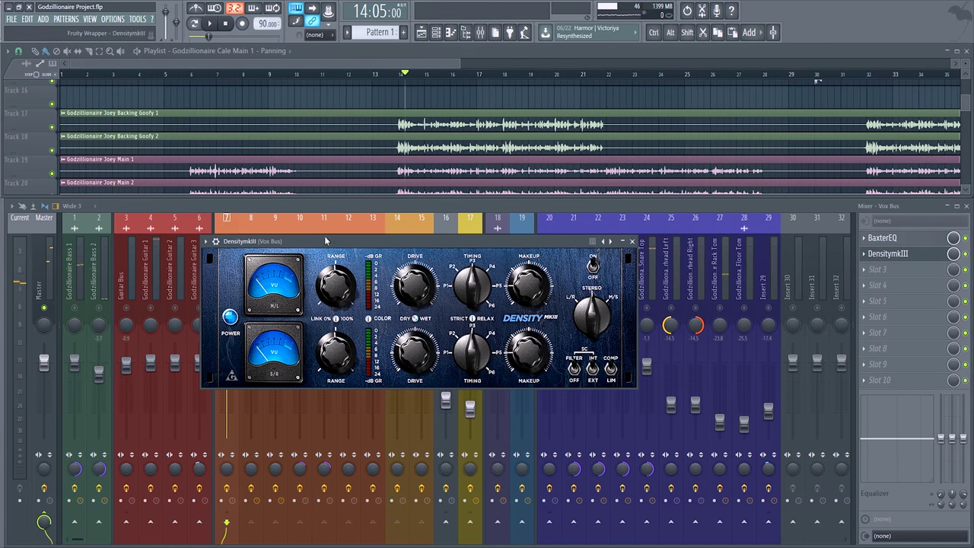
click(631, 239)
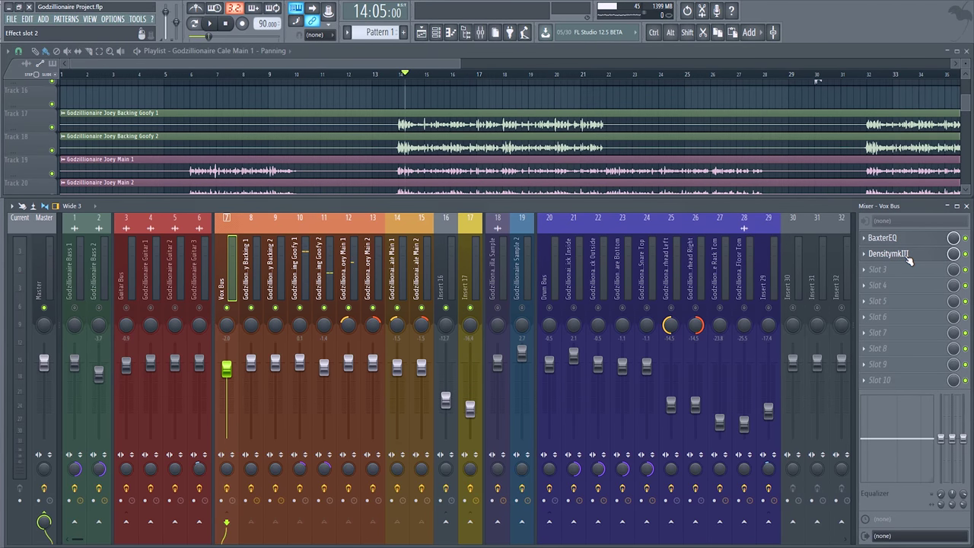
- Solo the Guitar Bus together with Guitar tracks 1, 2 and 3
click(262, 265)
right_click(126, 308)
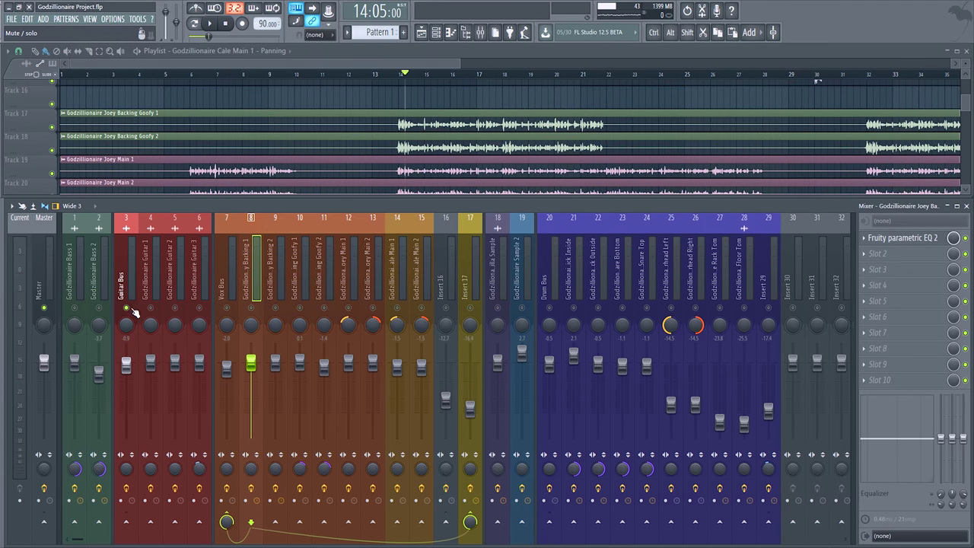
click(150, 308)
click(200, 308)
click(174, 309)
- Open BaxterEQ and DensitymkIII on the Guitar Bus and arrange them one above the other
click(132, 287)
click(883, 237)
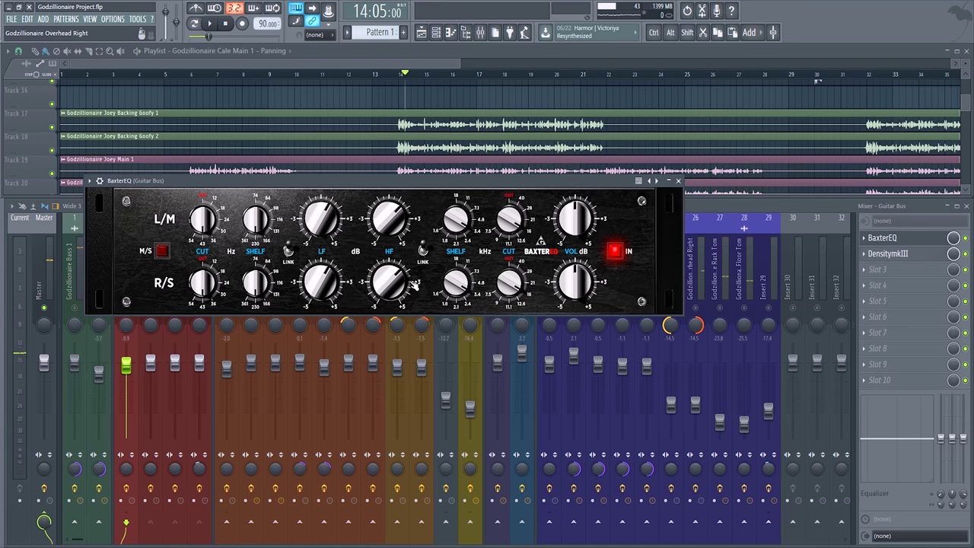
drag(429, 181, 396, 77)
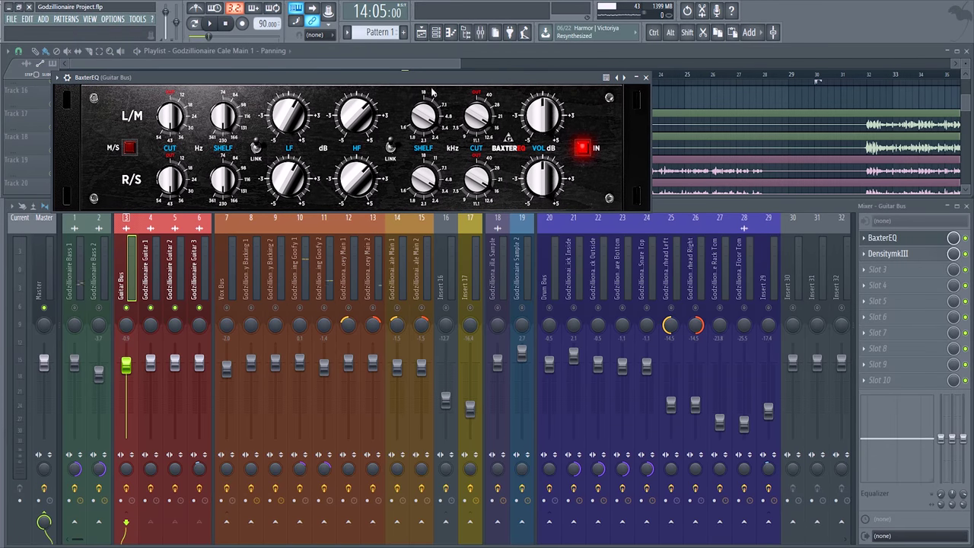
click(883, 253)
drag(284, 194, 278, 251)
- Play the guitars briefly from 14:05, stop, and show the guitar tracks in the playlist
key(space)
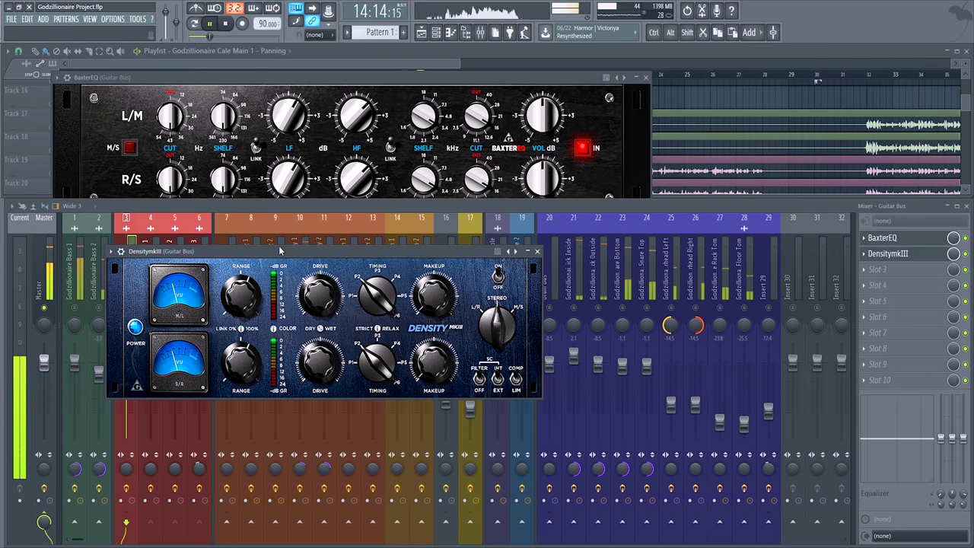
key(space)
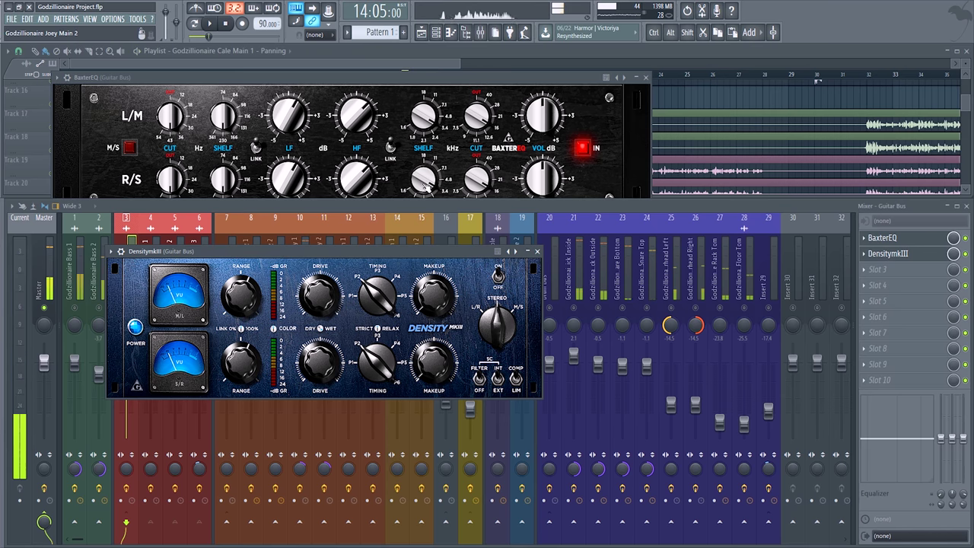
click(781, 124)
key(ctrl+3)
scroll(581, 124, up, 4)
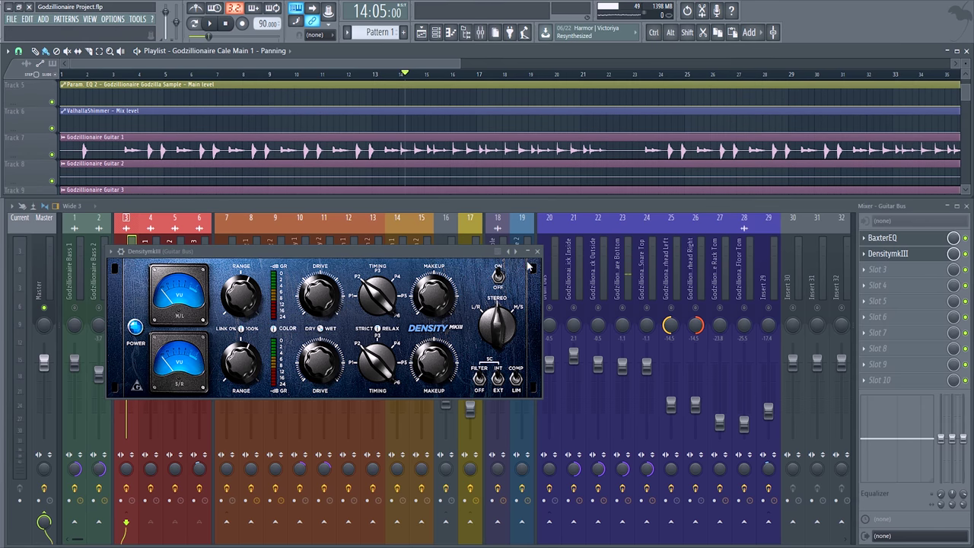
- Replay the guitars from 14:05 with the Guitar Bus DensitymkIII in view, stop, and close both Guitar Bus effects
drag(469, 252, 478, 251)
key(space)
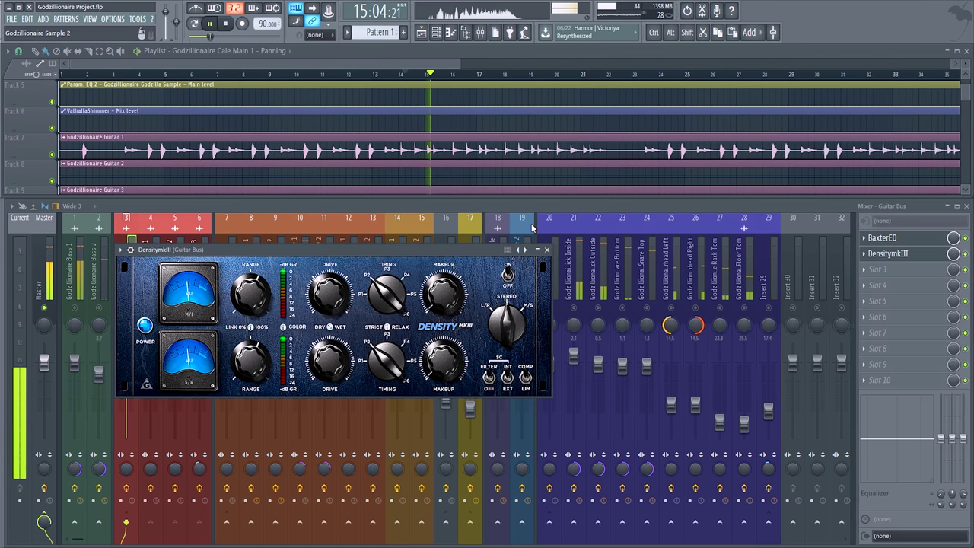
key(space)
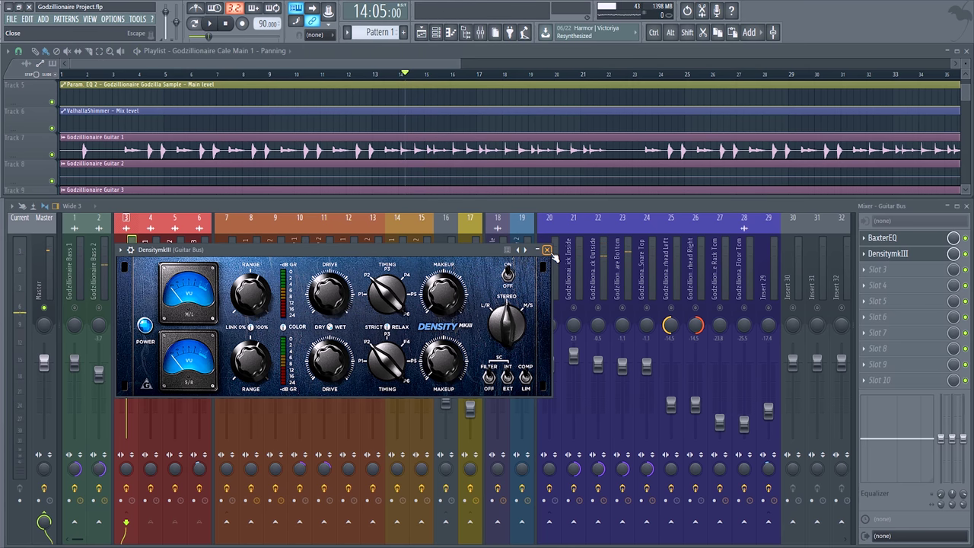
click(546, 250)
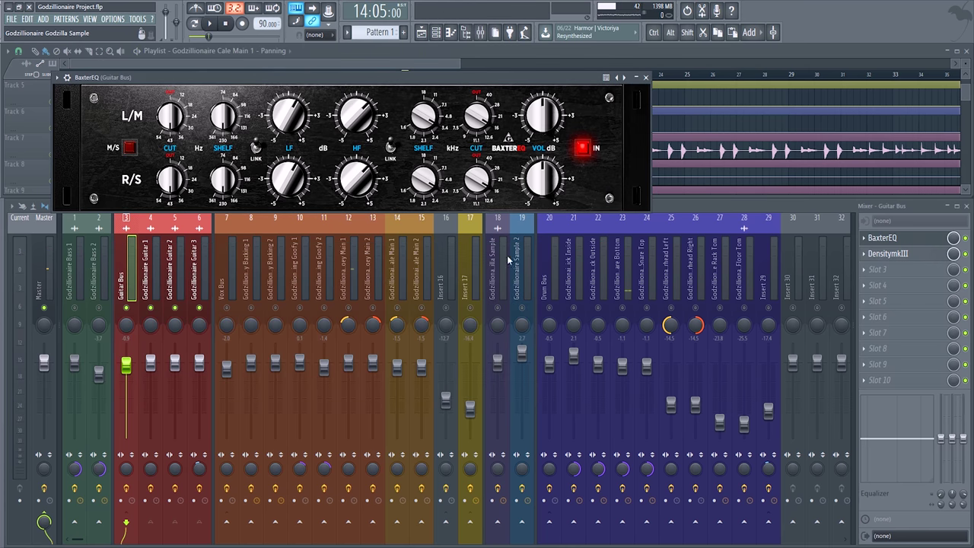
click(647, 77)
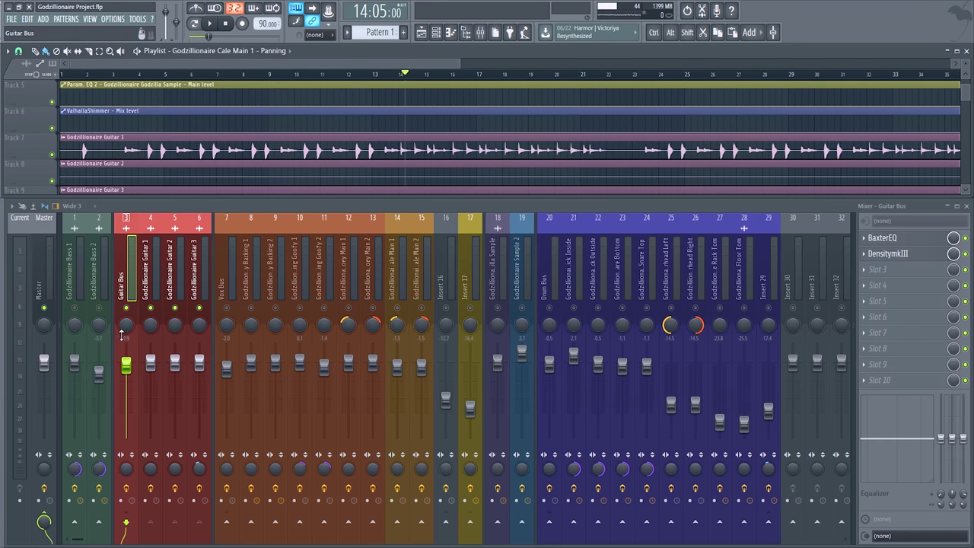
- Select the Master track to show its effects, and look through the playlist tracks to the main vocal panning automation
click(43, 264)
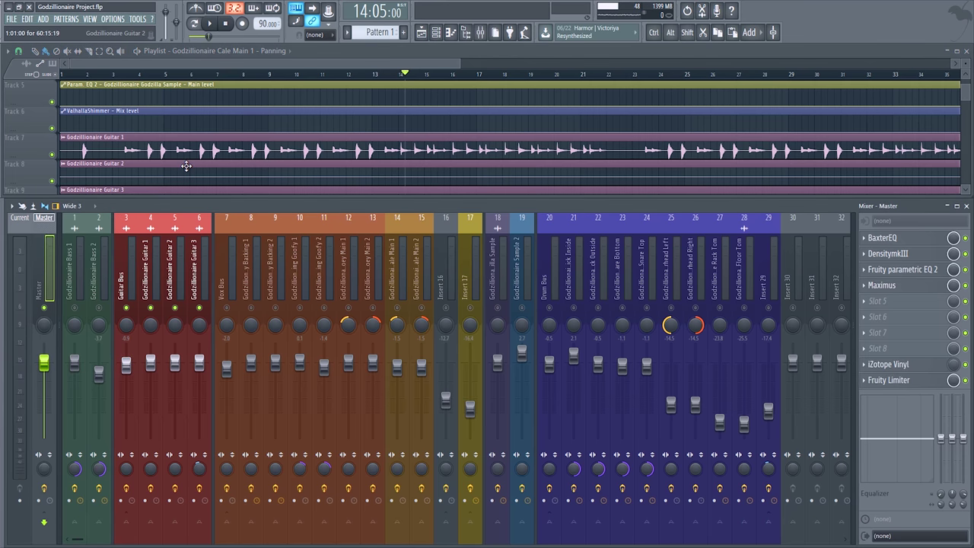
scroll(187, 166, up, 3)
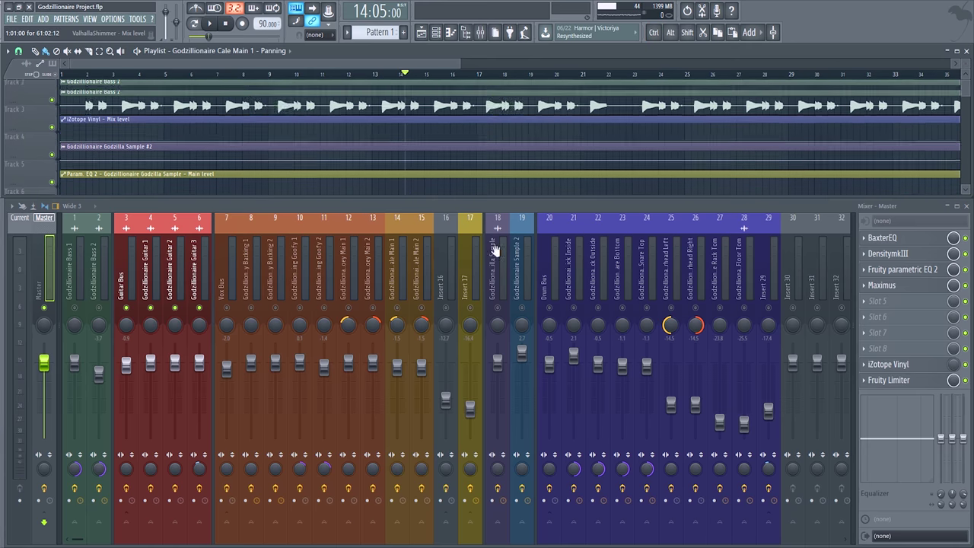
scroll(511, 177, up, 1)
scroll(511, 176, down, 5)
scroll(511, 177, up, 3)
scroll(525, 161, down, 3)
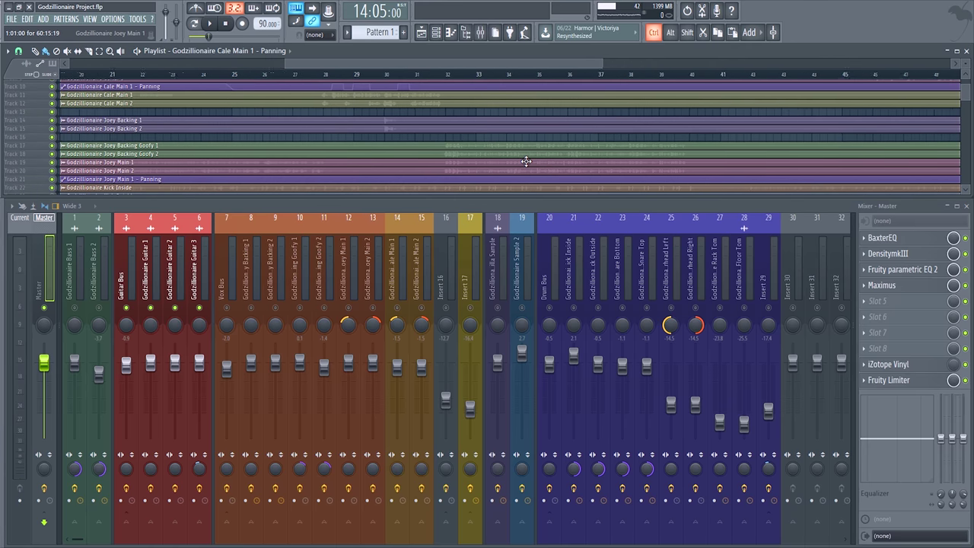
scroll(504, 116, down, 4)
scroll(482, 111, up, 5)
scroll(407, 129, up, 2)
scroll(392, 137, left, 2)
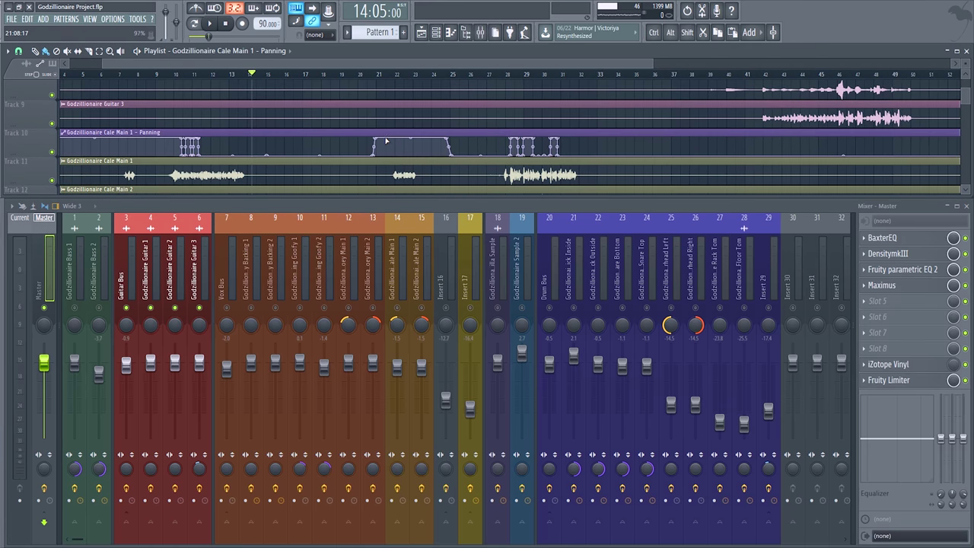
- Locate the start of the iZotope Vinyl mix level automation in the playlist and play from 39:13
scroll(411, 134, down, 3)
scroll(477, 111, down, 2)
drag(493, 130, 508, 189)
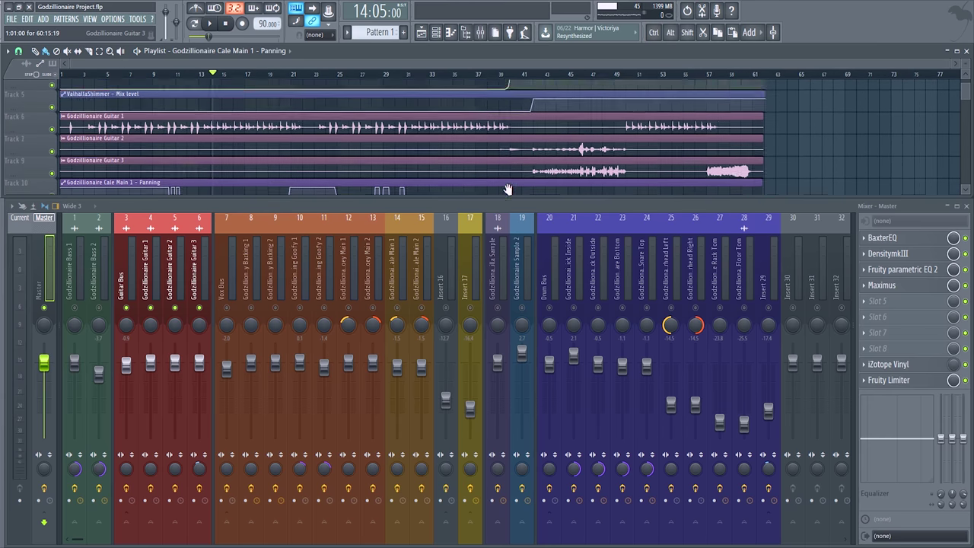
scroll(487, 137, up, 3)
scroll(423, 83, up, 5)
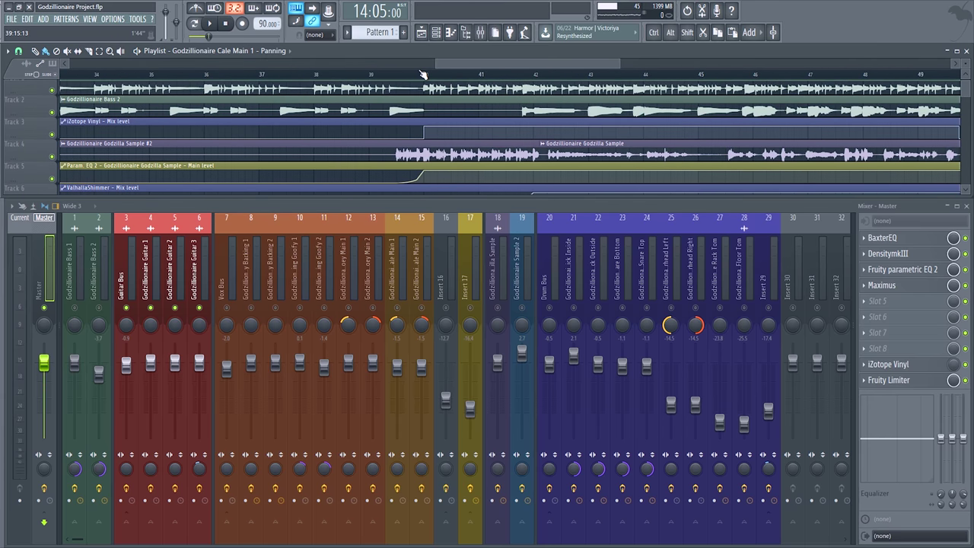
click(423, 74)
key(space)
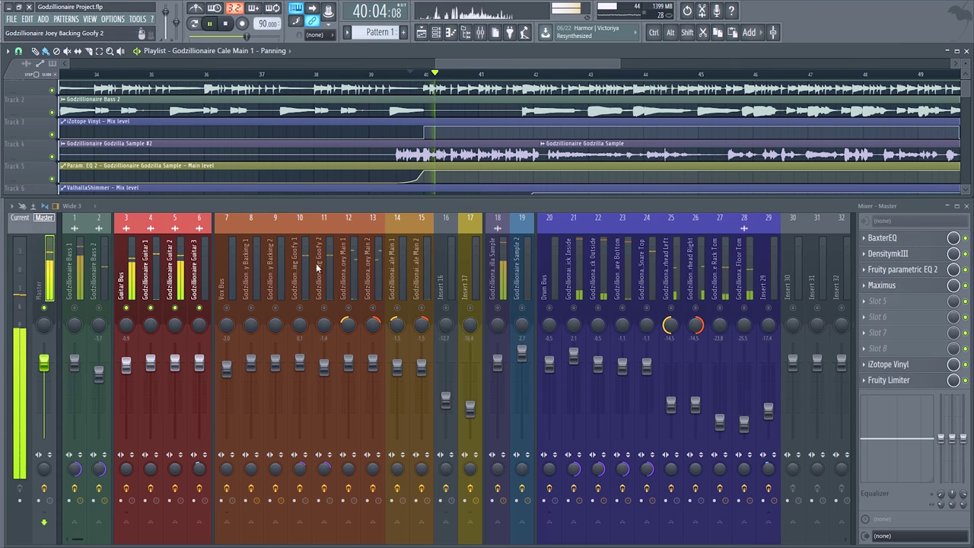
- Bring every muted mixer track back in by clearing the guitar solo, and restart playback from 39:13
right_click(129, 307)
key(space)
key(space)
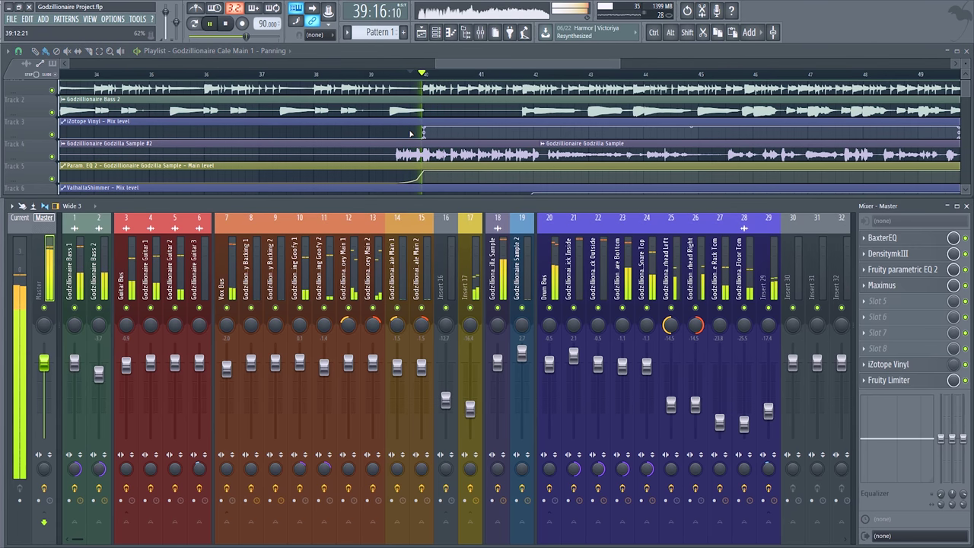
- Open iZotope Vinyl on the Master and replay the passage from 39:13 with its controls in view
click(913, 365)
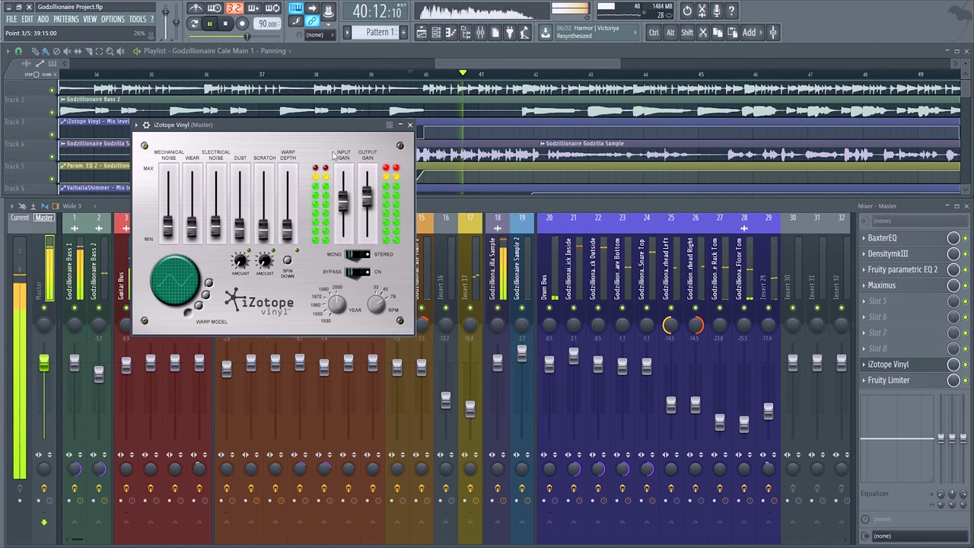
drag(275, 126, 361, 130)
key(space)
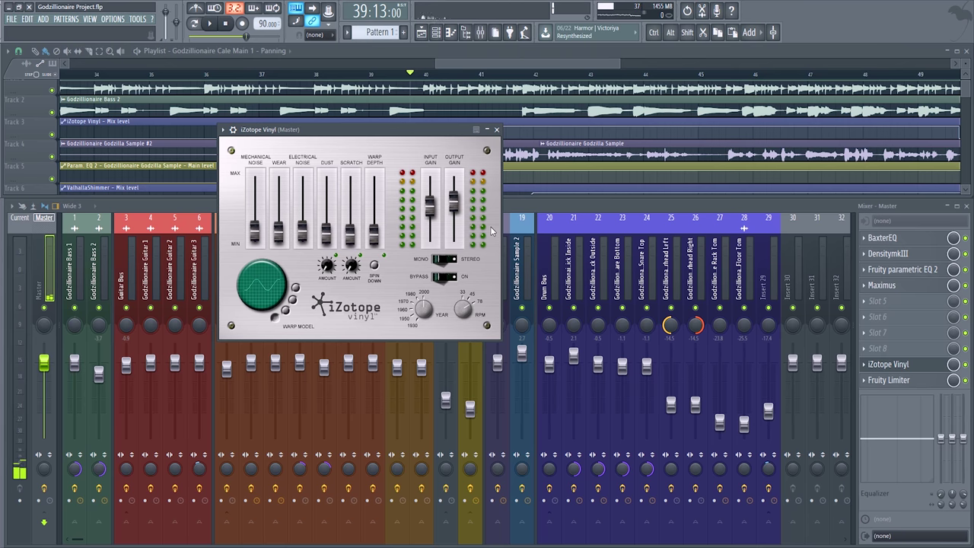
key(space)
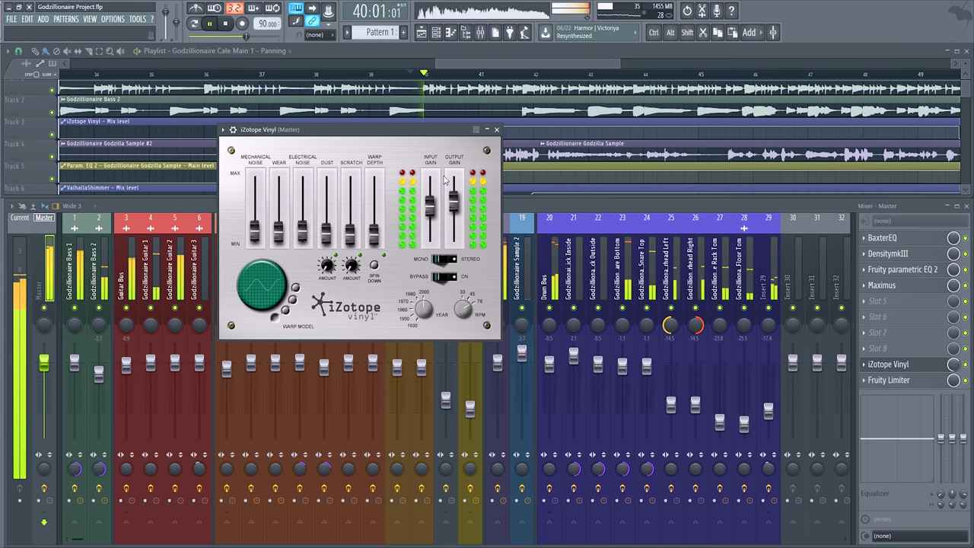
drag(407, 130, 447, 133)
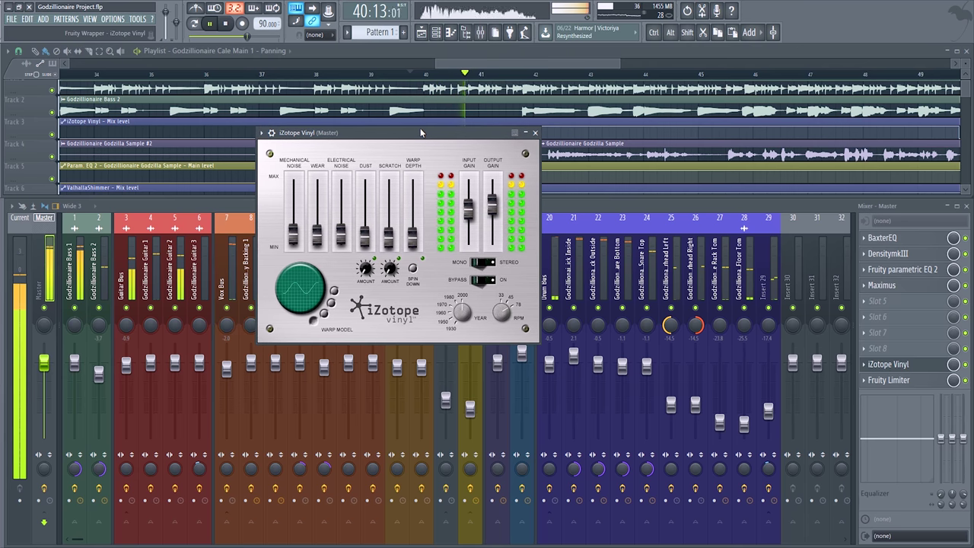
key(space)
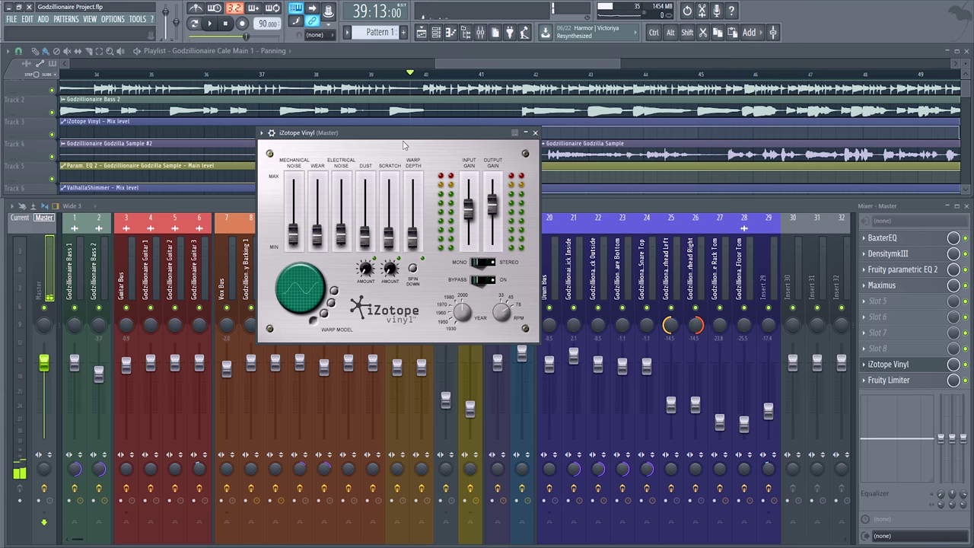
- Replay the passage once more, move the iZotope Vinyl window clear of its automation clip, and stop
key(space)
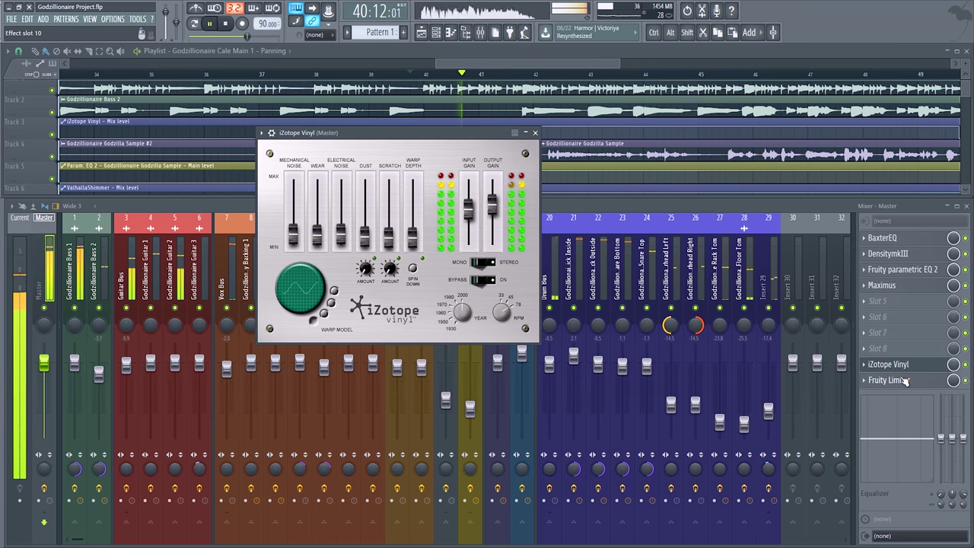
drag(435, 137, 496, 169)
key(space)
- Show the end of the iZotope Vinyl automation in the playlist, play from 49:05, and stop
drag(649, 155, 627, 151)
scroll(627, 151, down, 5)
scroll(631, 150, up, 3)
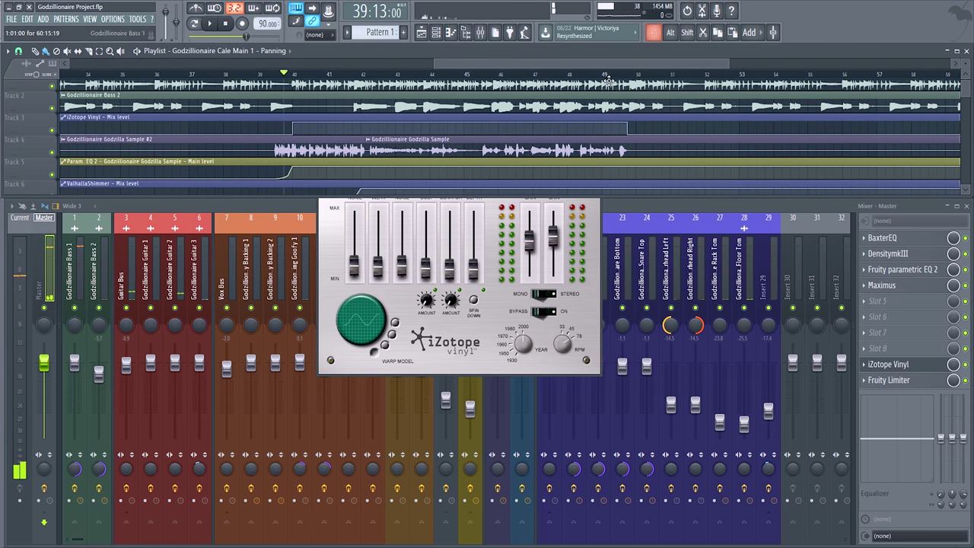
click(613, 74)
key(space)
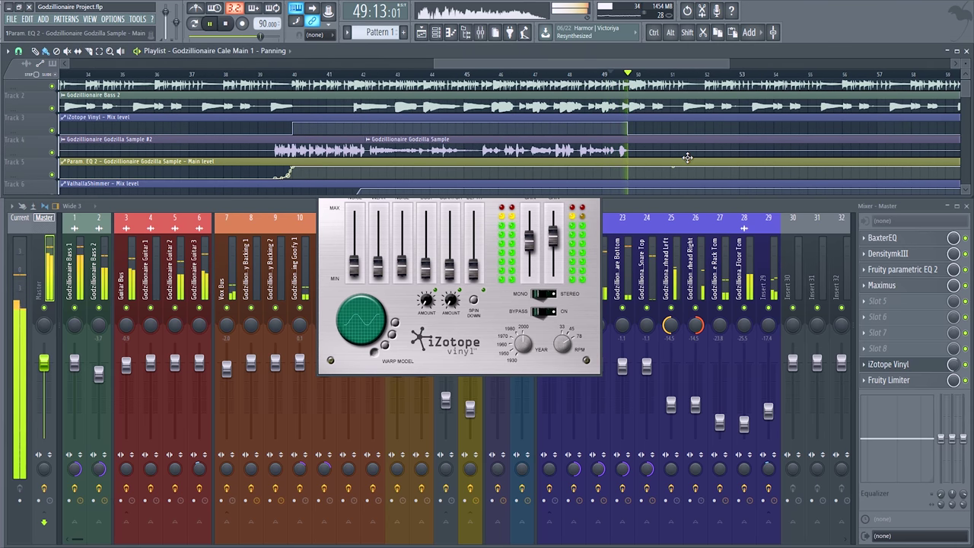
key(space)
- Move iZotope Vinyl fully into view over the mixer, replay from 49:05, stop, and close the effect
drag(522, 196, 407, 232)
key(space)
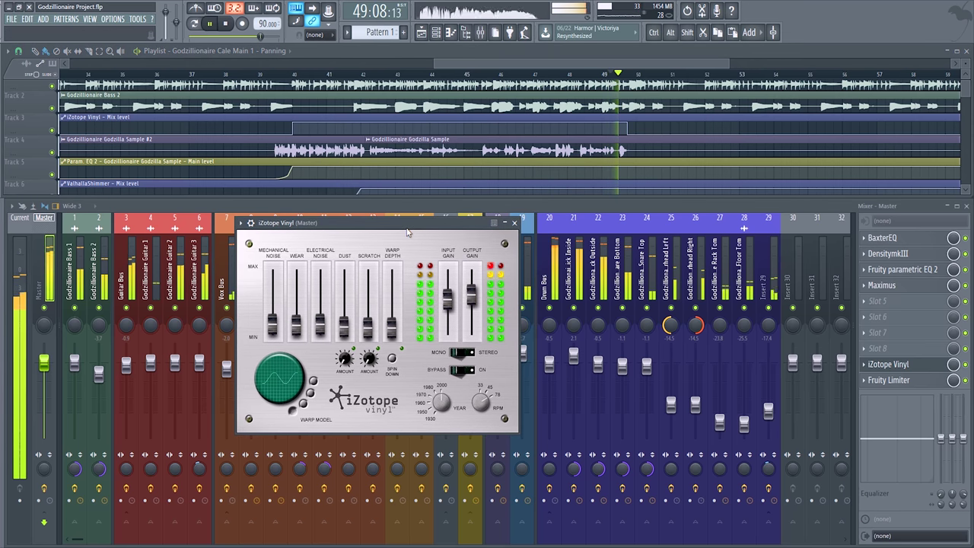
key(space)
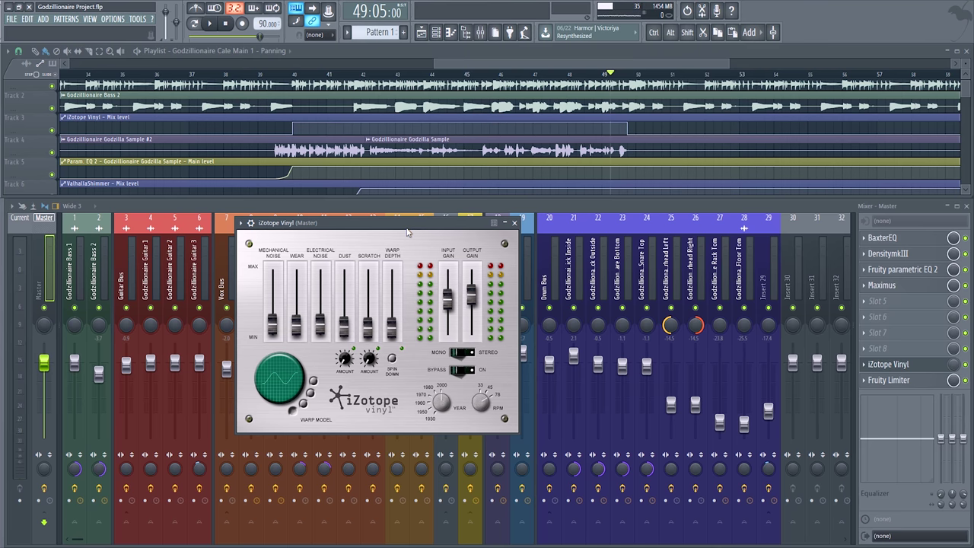
click(515, 223)
- Select the Master track again, show the whole song in the playlist, and open the Master's BaxterEQ
click(498, 229)
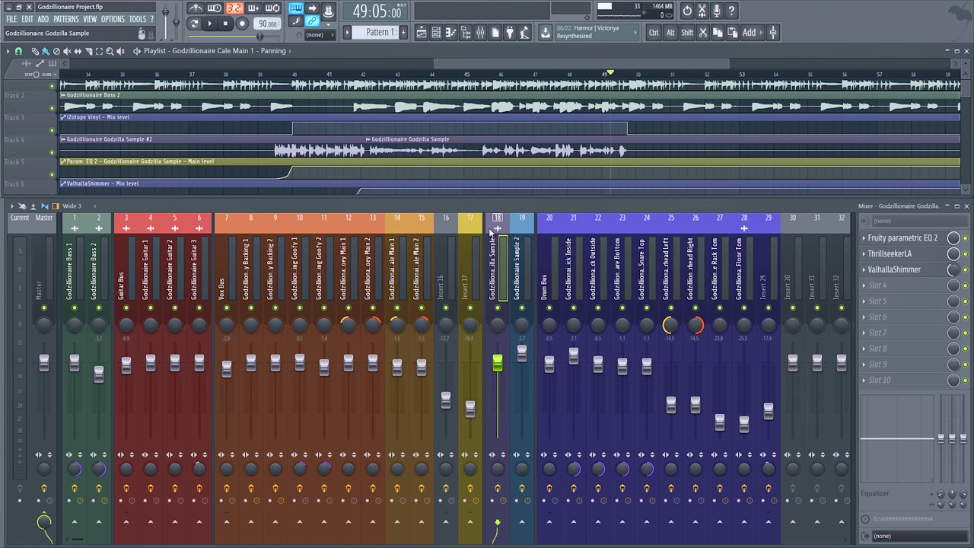
click(38, 274)
ctrl+scroll(658, 167, down, 3)
ctrl+scroll(647, 162, down, 1)
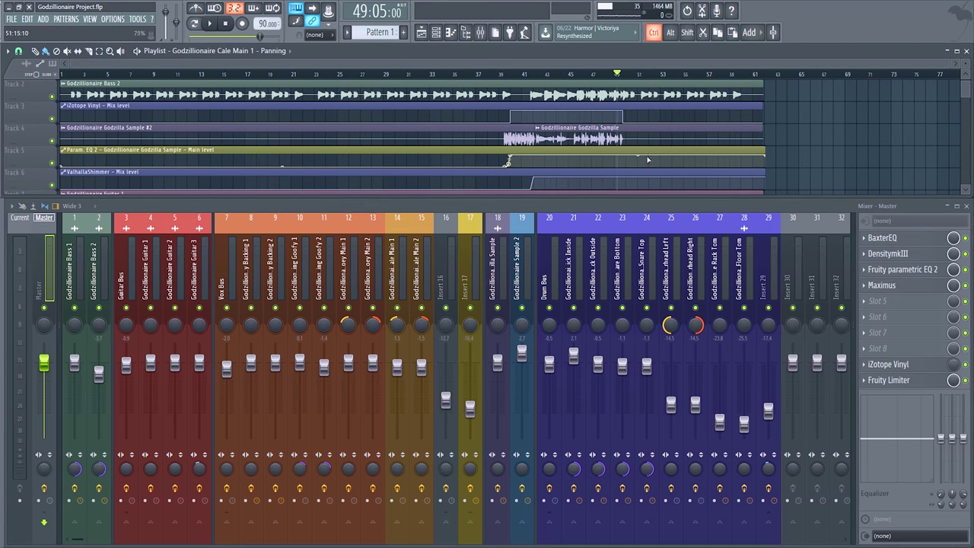
scroll(635, 169, up, 1)
click(887, 238)
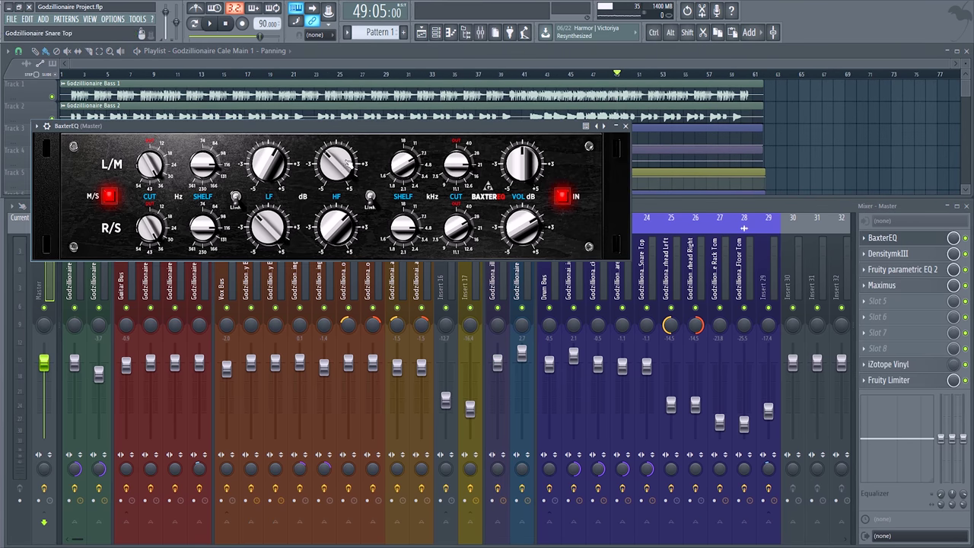
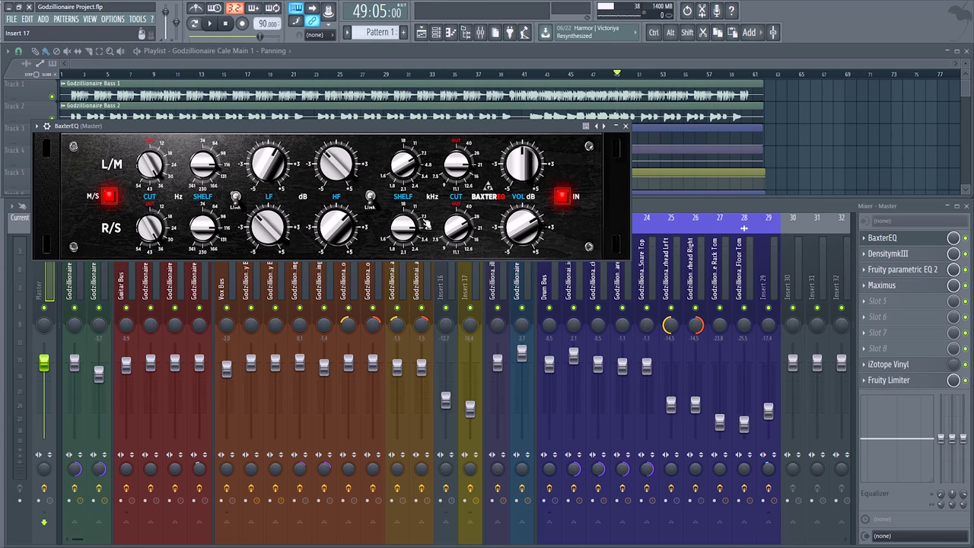
- Close BaxterEQ, play the full mix from 35:01 while comparing the Master BaxterEQ bypassed and enabled, and stop
click(740, 210)
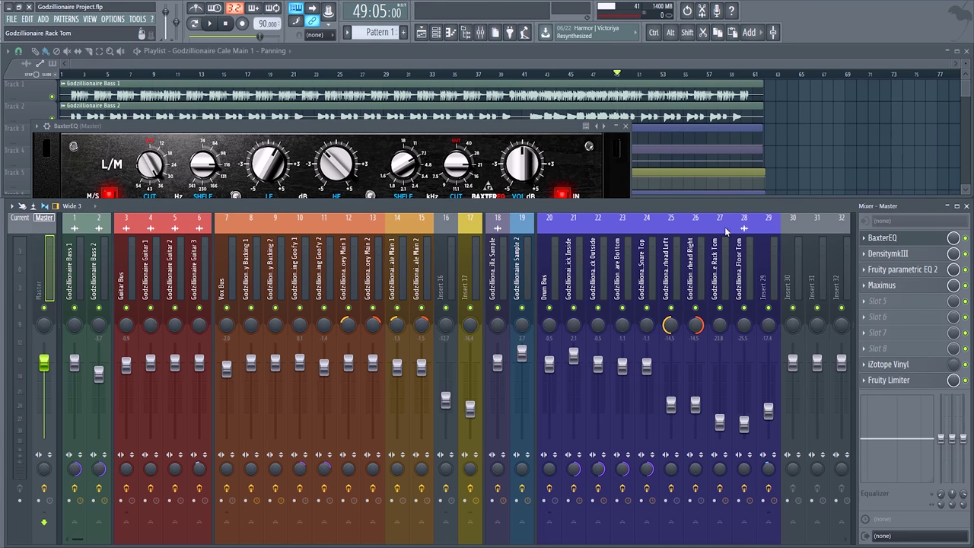
key(space)
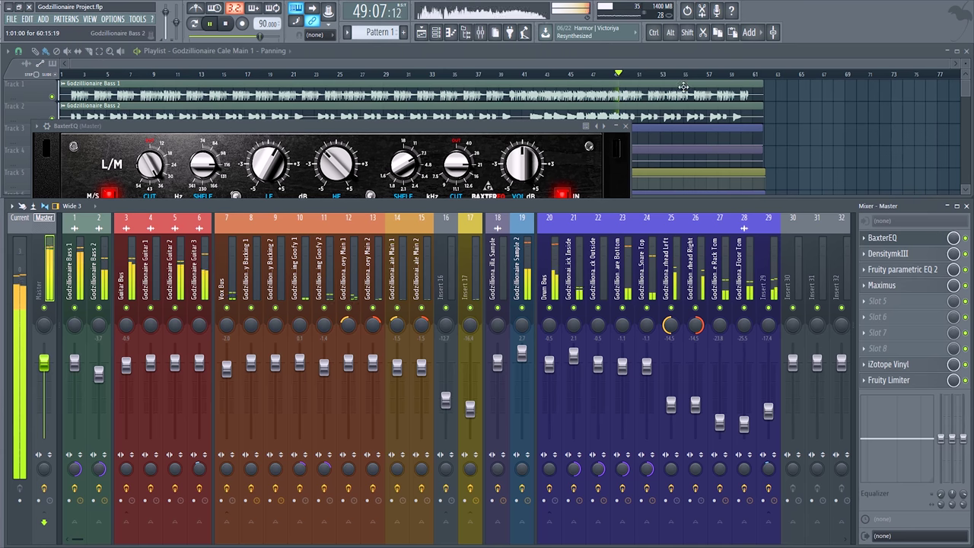
click(625, 125)
key(space)
key(space)
click(464, 76)
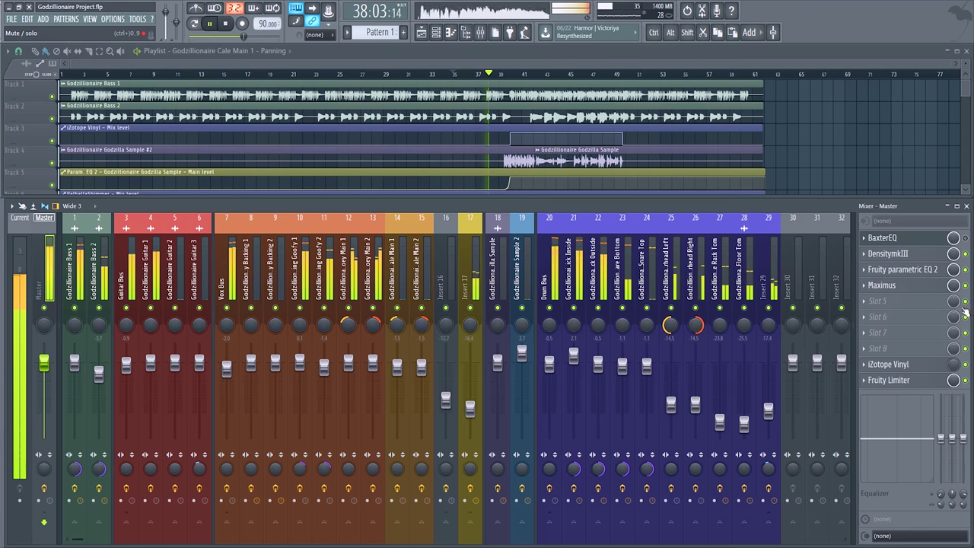
click(965, 238)
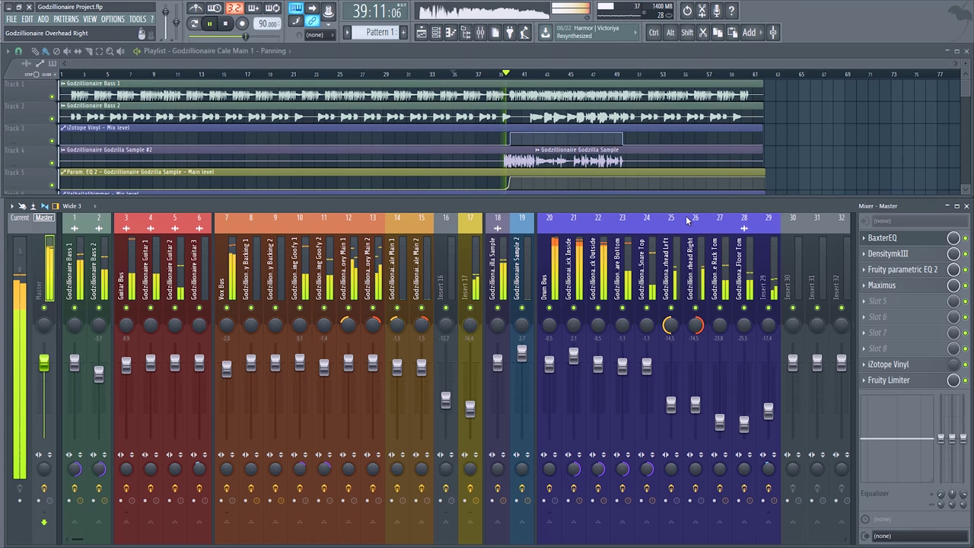
key(space)
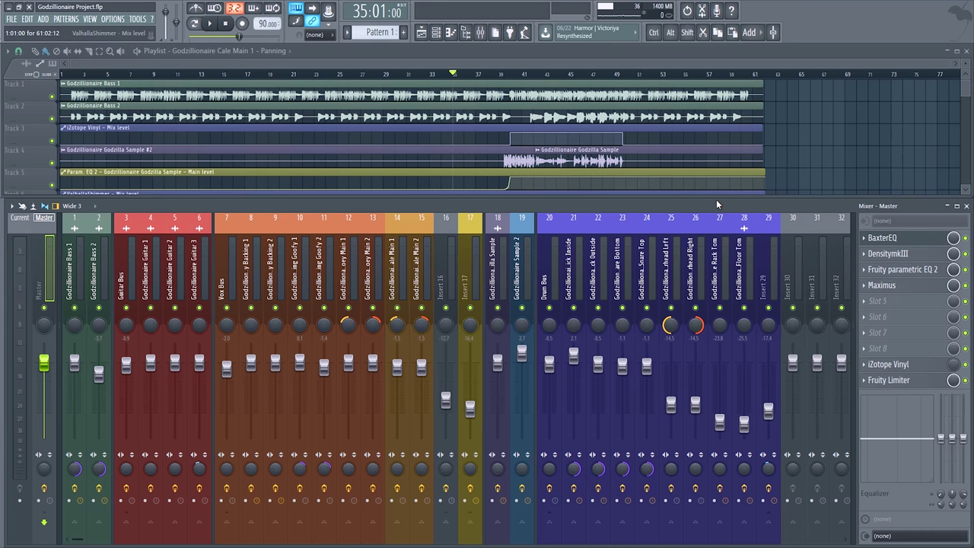
- Open DensitymkIII on the Master and position its window over the upper part of the mixer
click(888, 253)
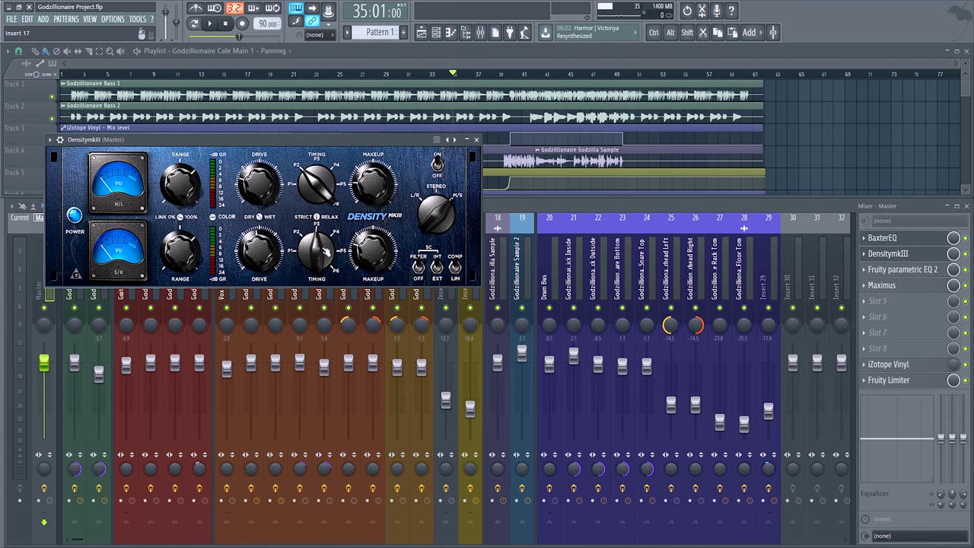
drag(179, 141, 205, 125)
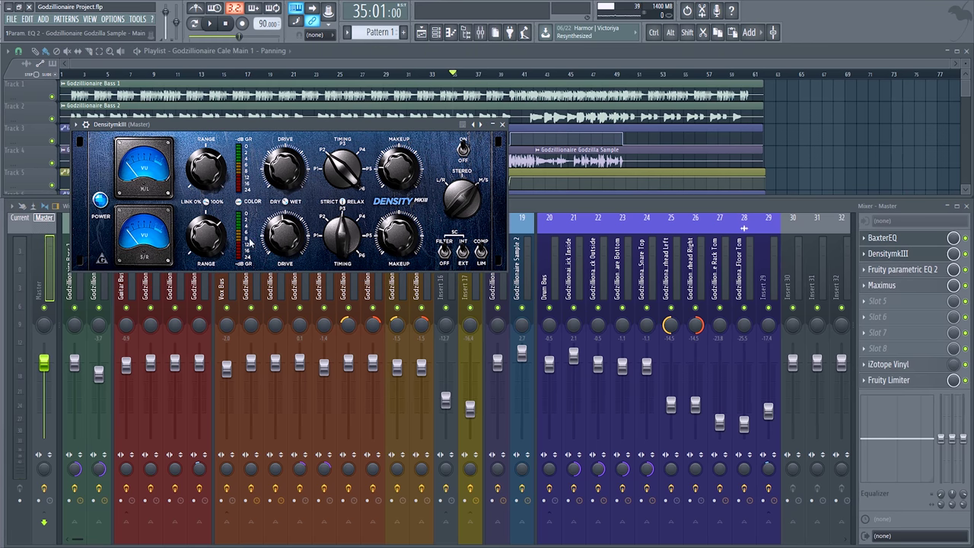
drag(341, 124, 392, 144)
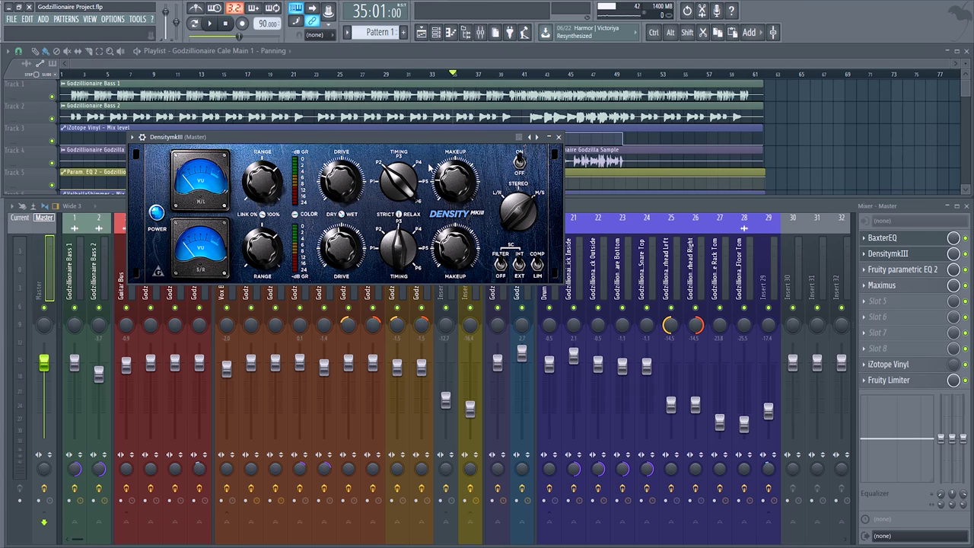
drag(435, 142, 515, 213)
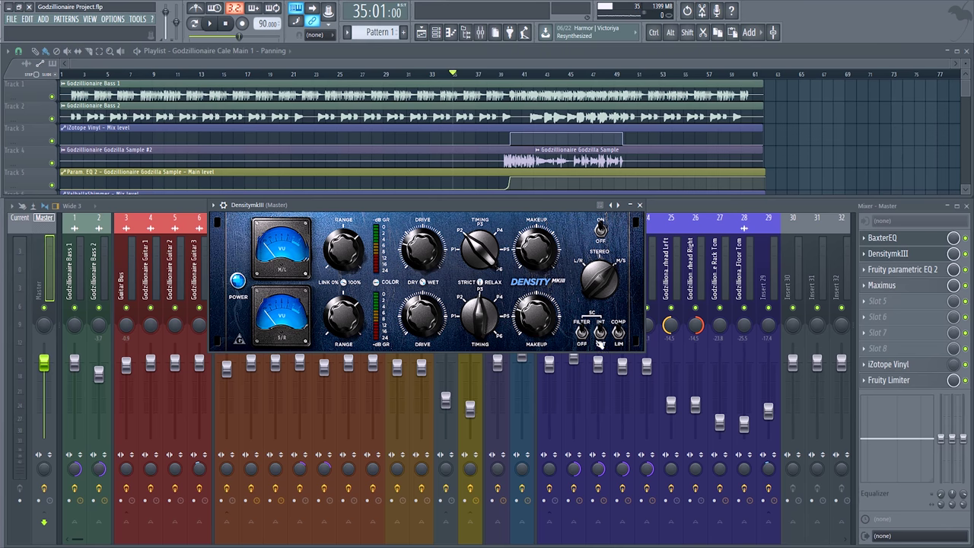
drag(484, 207, 449, 139)
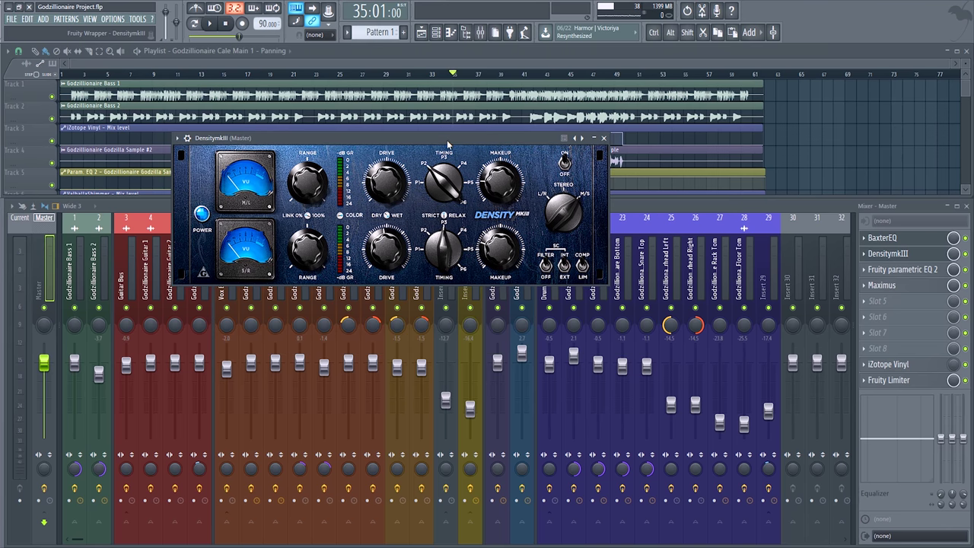
- Play from 35:01 while bypassing and re-enabling the Master DensitymkIII twice to compare the sound, and stop
key(space)
click(965, 253)
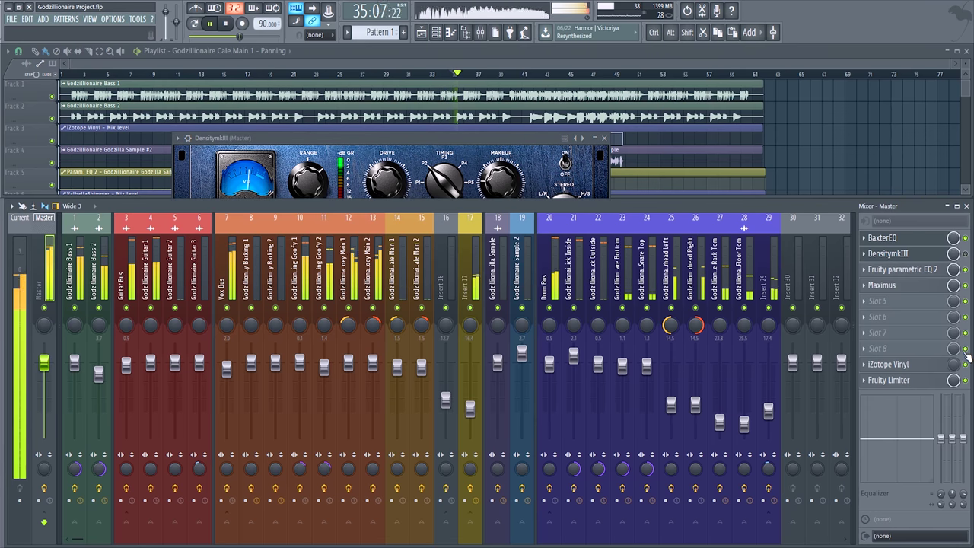
click(965, 253)
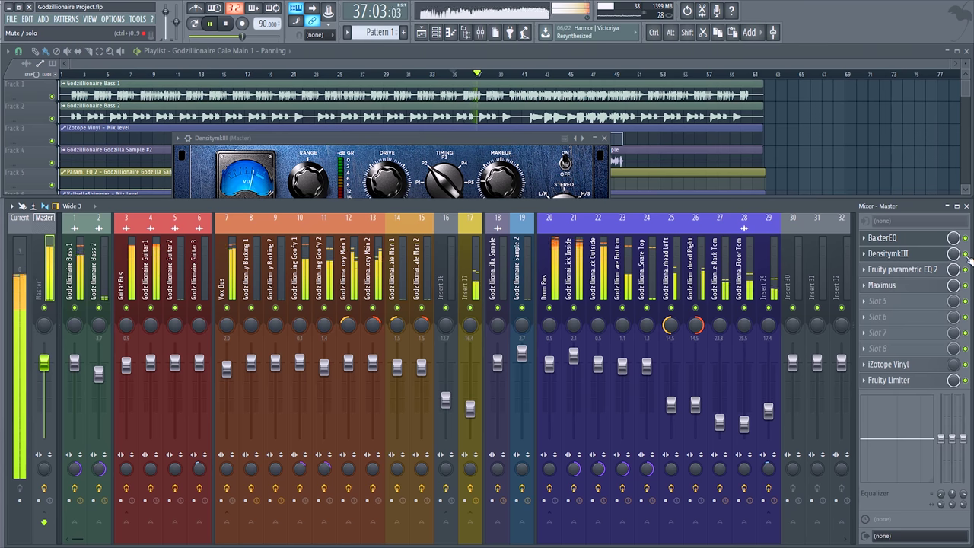
click(965, 254)
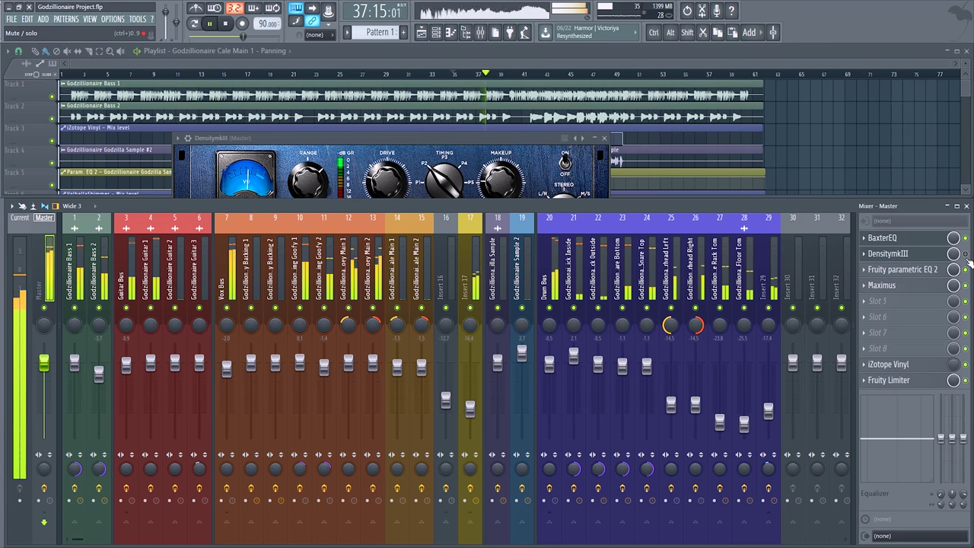
click(964, 254)
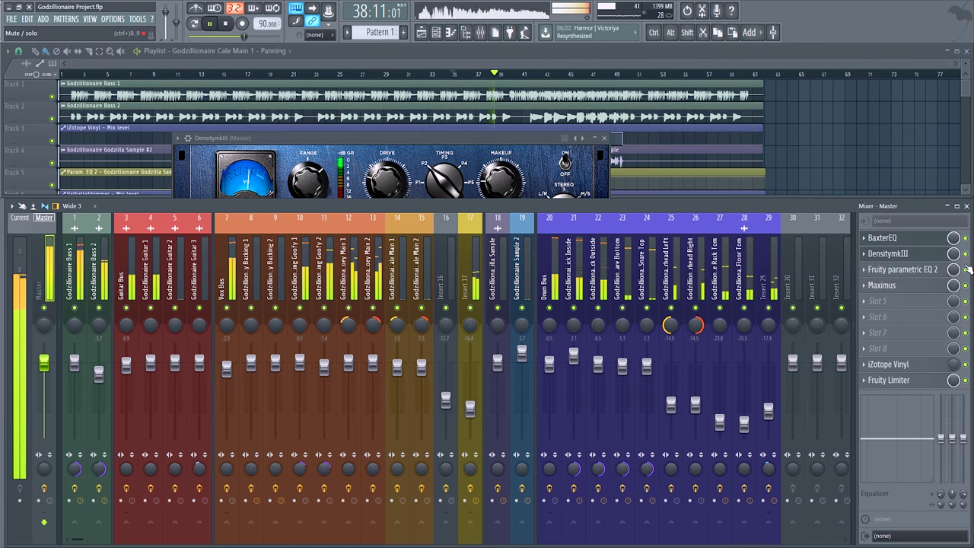
key(space)
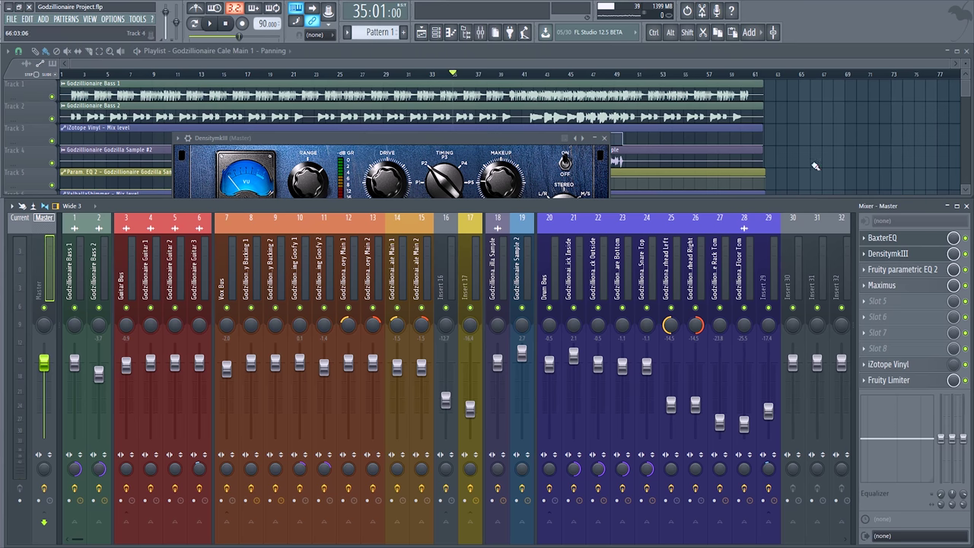
- Open Fruity parametric EQ 2 on the Master and enlarge its window to show the EQ curve in detail
click(905, 272)
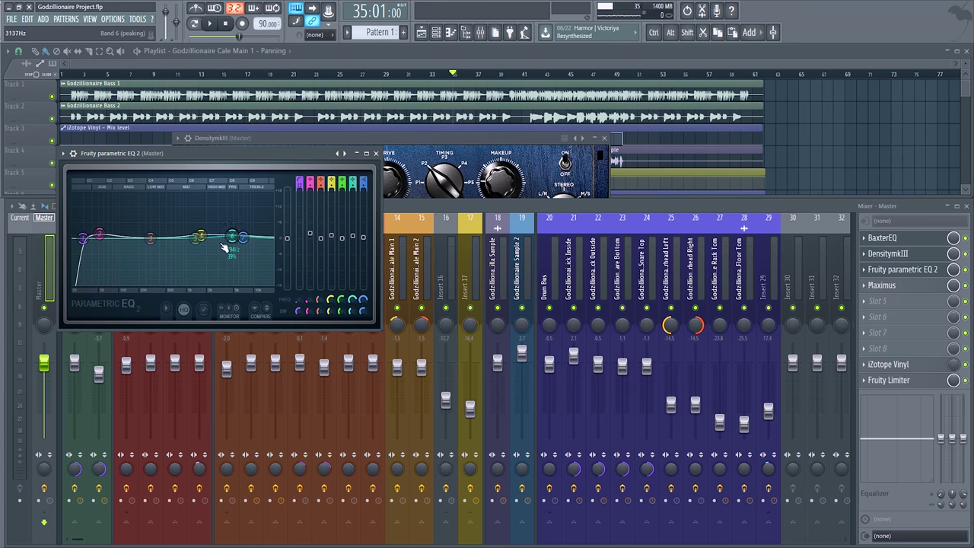
drag(378, 325, 781, 508)
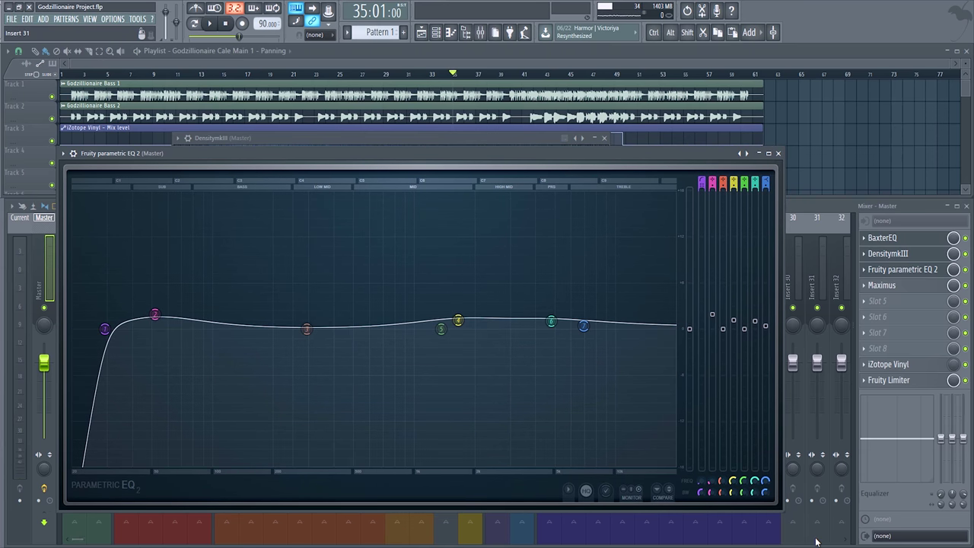
- Shrink the Fruity parametric EQ 2 window, open Maximus on the Master and view its high, low and mid band curves
drag(781, 511, 738, 467)
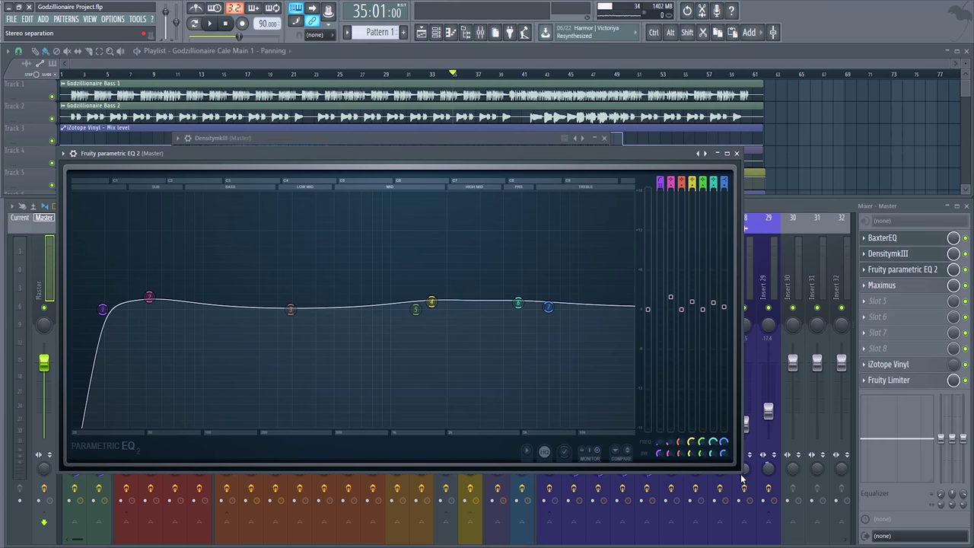
drag(742, 474, 379, 245)
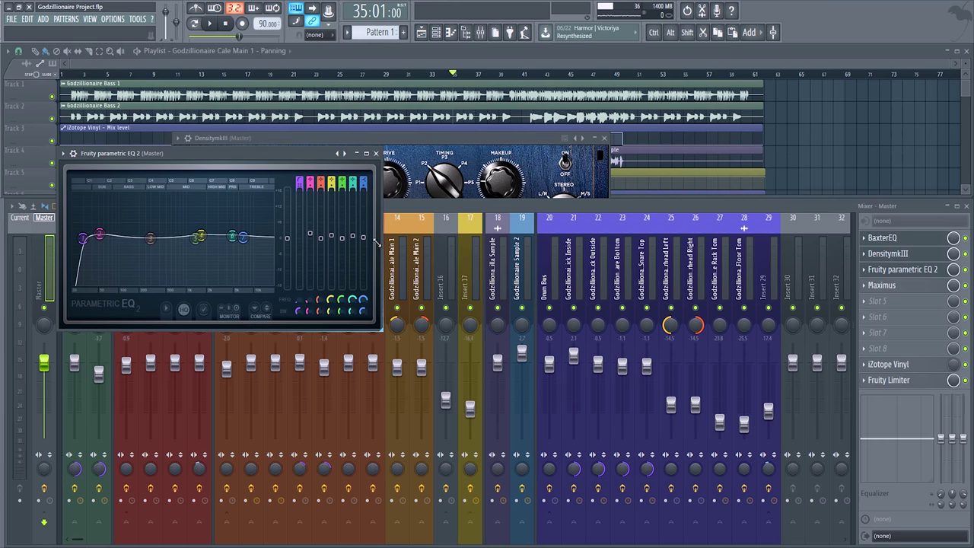
click(883, 285)
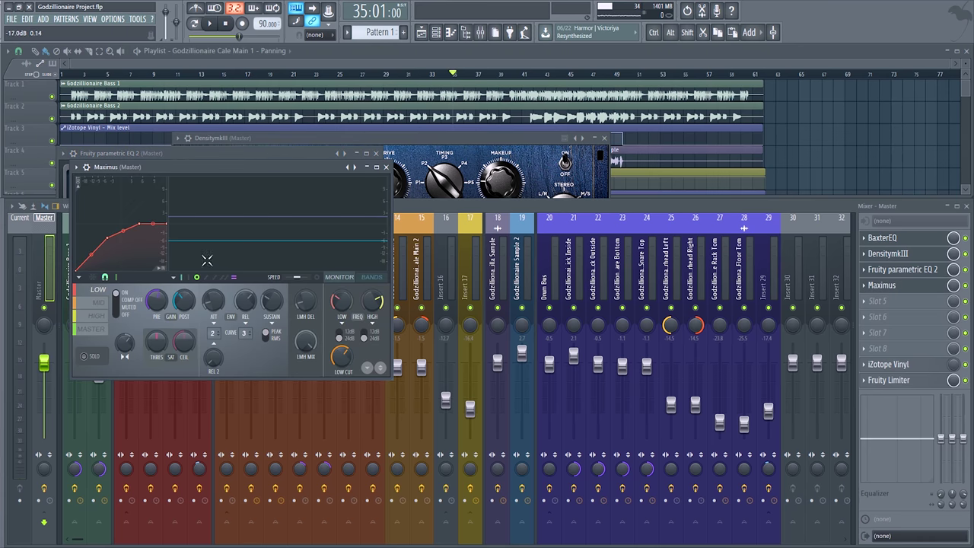
click(97, 315)
click(97, 290)
click(97, 302)
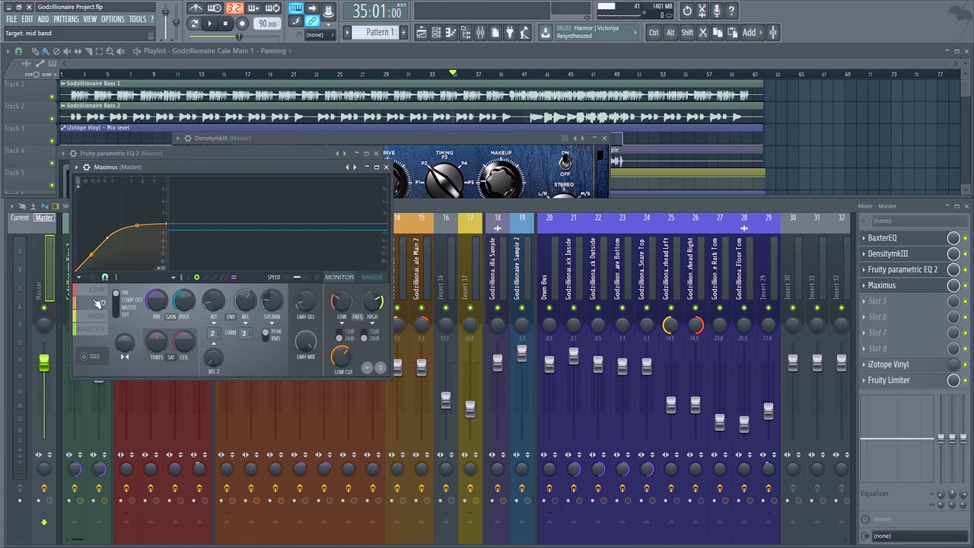
click(97, 289)
- Play the mix from 35:01 while viewing the Maximus low, mid, high and master bands in turn, and stop
key(space)
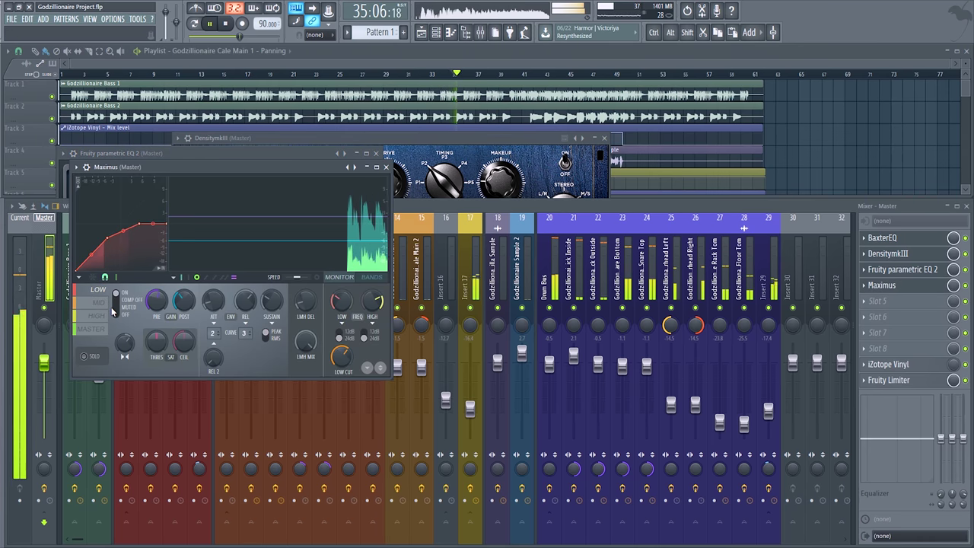
click(105, 302)
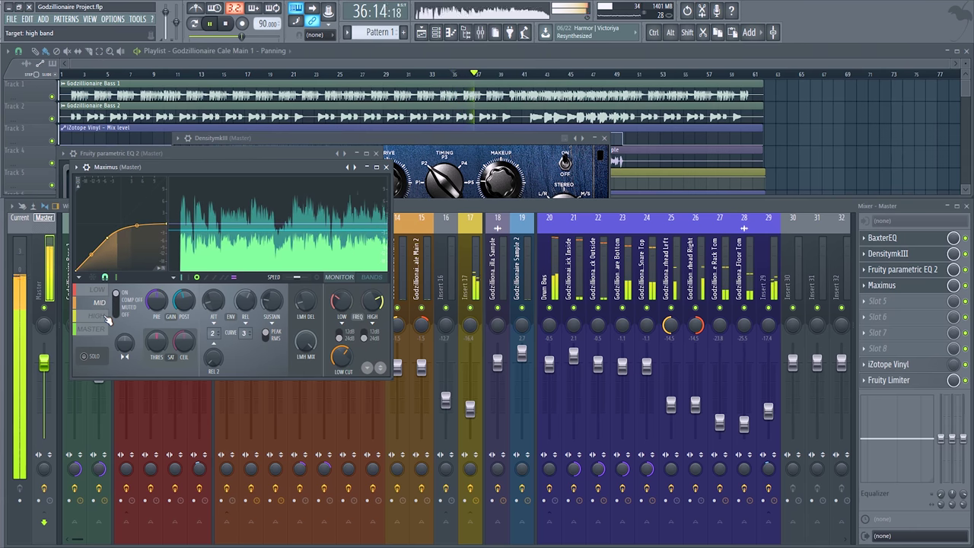
click(106, 319)
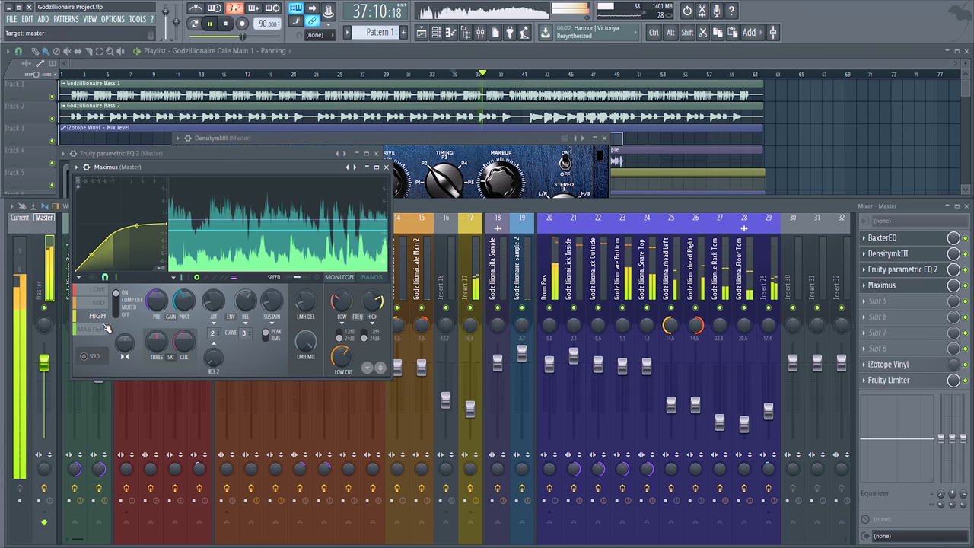
click(107, 328)
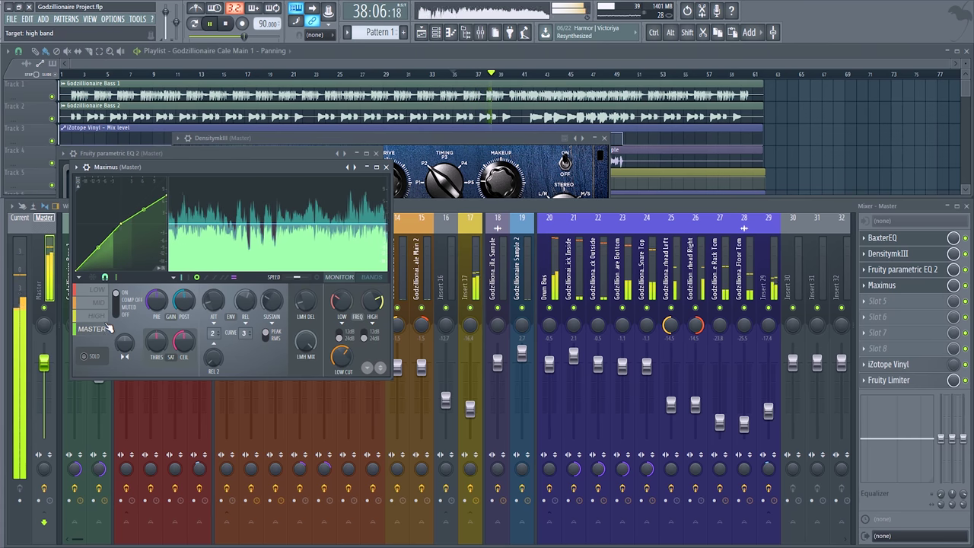
key(space)
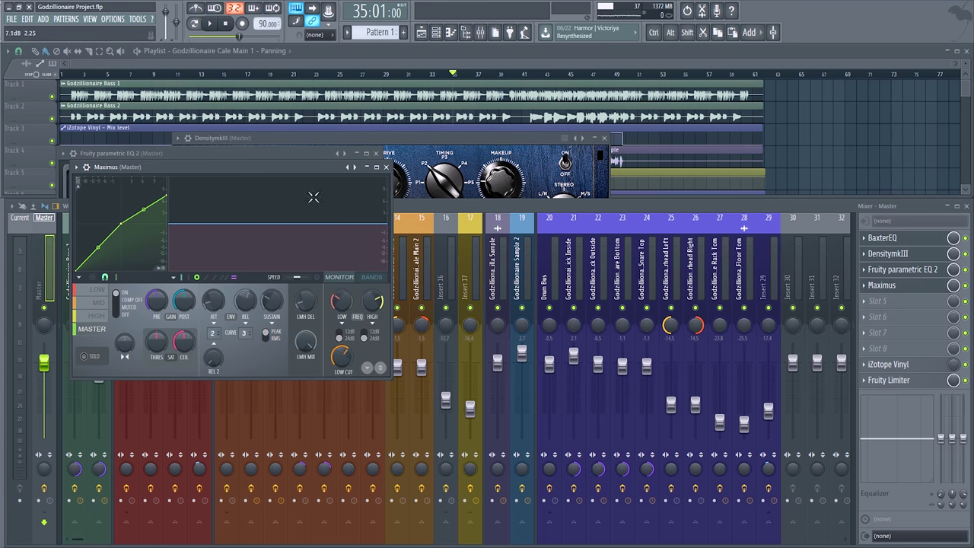
- Open Fruity Limiter on the Master, place its window over the playlist, and play from 35:01 to examine its limiting before stopping
click(910, 381)
drag(422, 336, 173, 53)
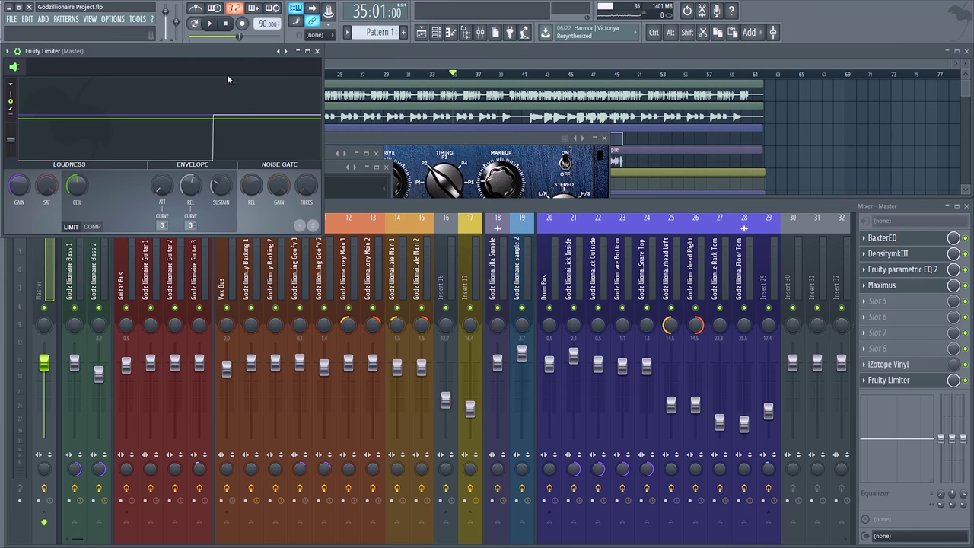
key(space)
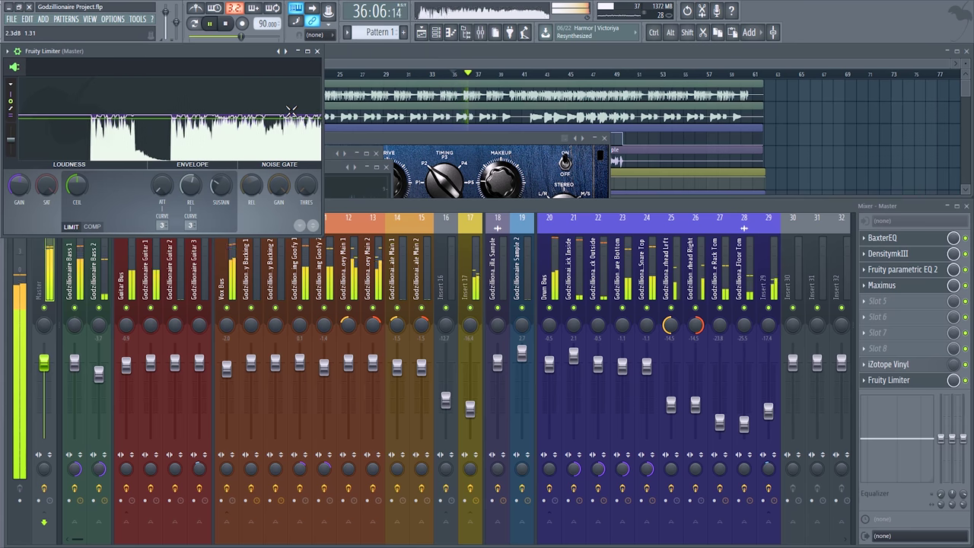
key(space)
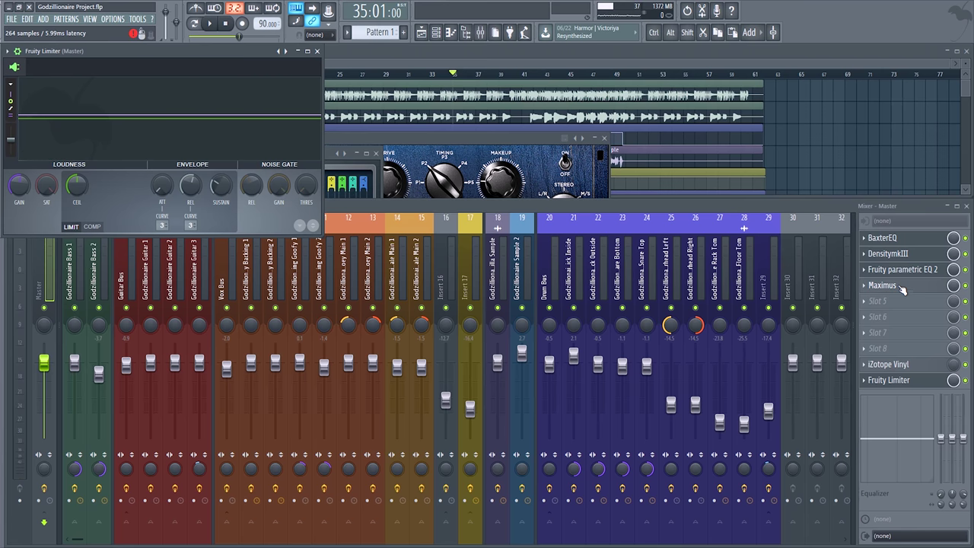
- Place the Master Maximus window beside Fruity Limiter and play from 35:01, bypassing Maximus to compare the limiter's response
click(882, 283)
drag(226, 174, 481, 53)
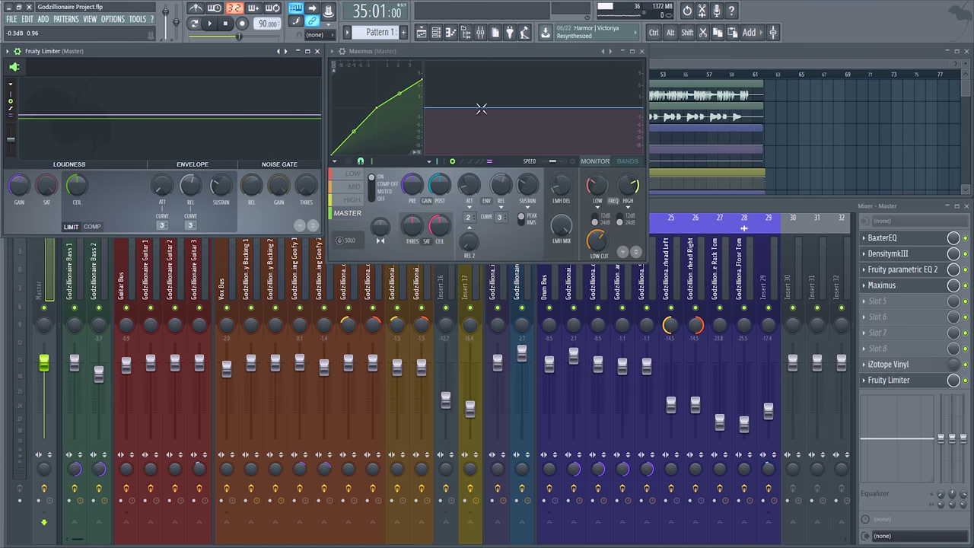
key(space)
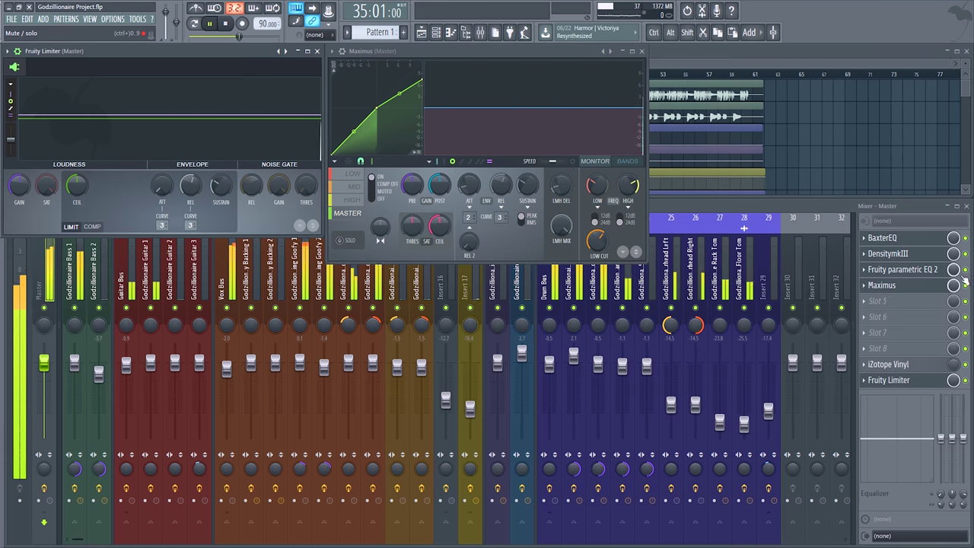
click(967, 294)
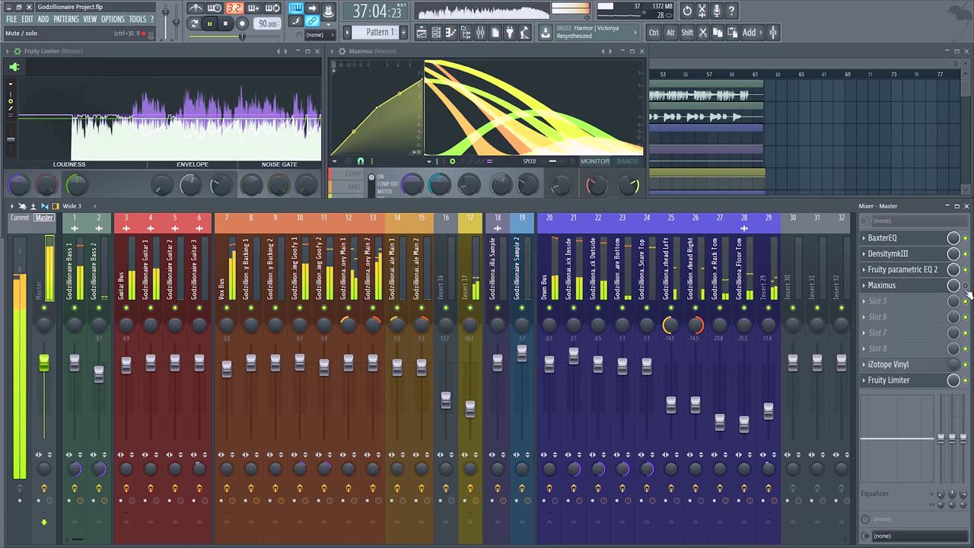
- Place Fruity parametric EQ 2 beside Maximus, listen with Maximus bypassed and re-enabled while watching all three displays, and stop
click(931, 276)
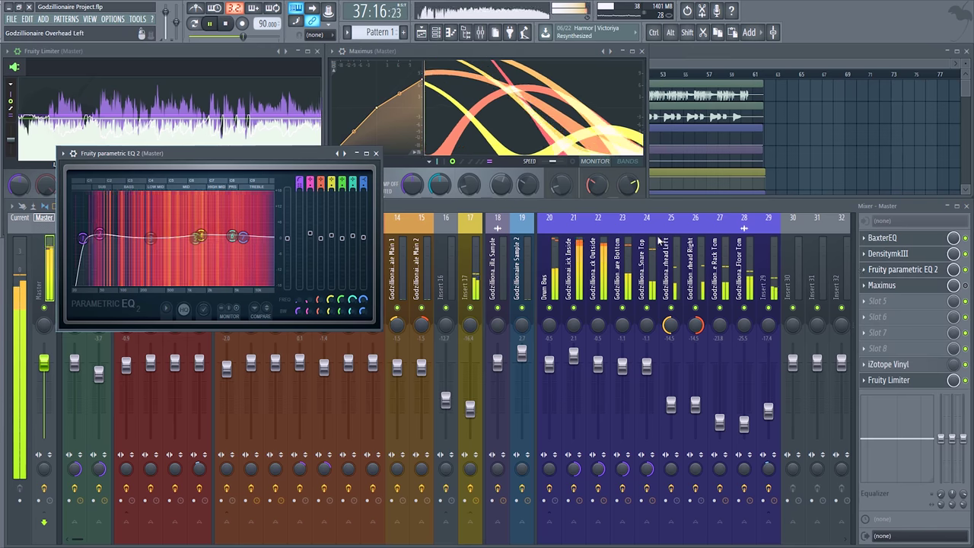
drag(282, 157, 867, 54)
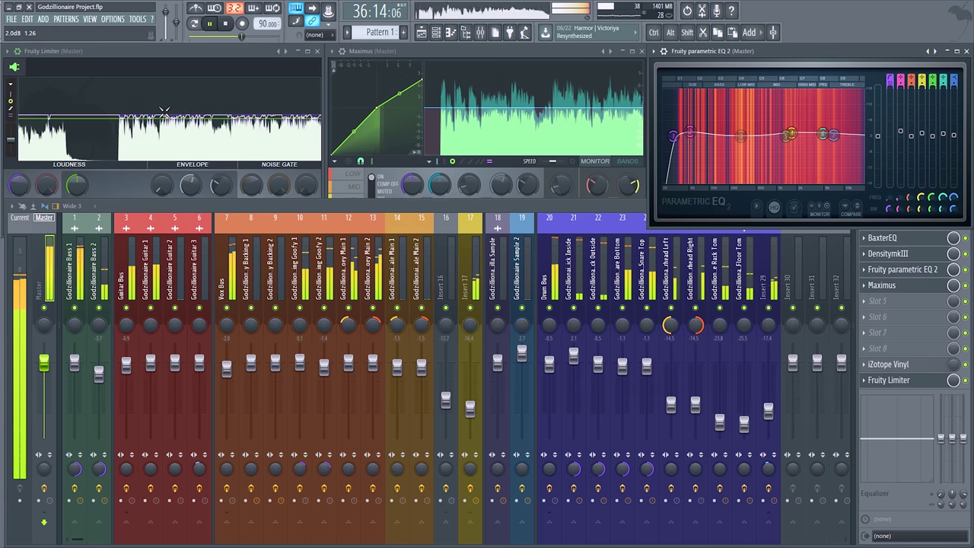
key(space)
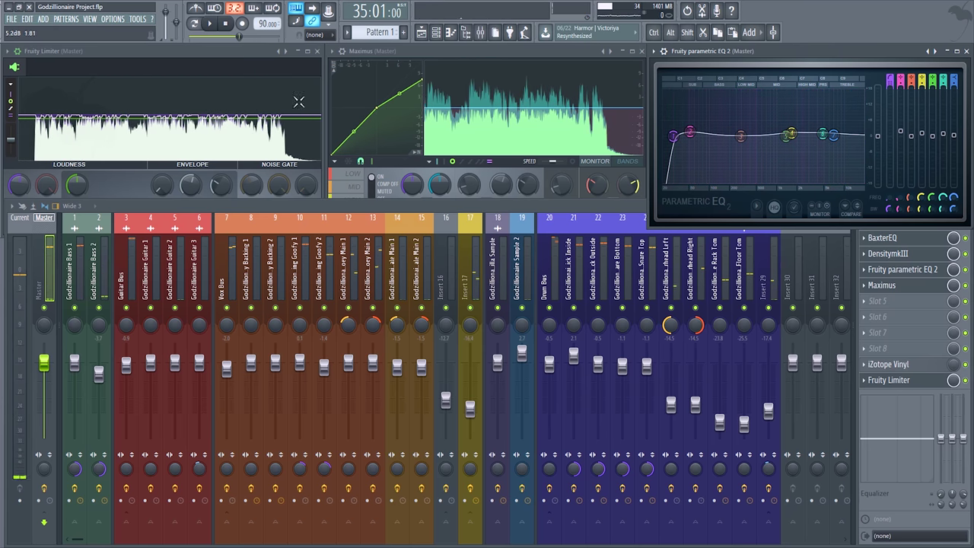
- Bring Fruity Limiter and then the mixer to the front, play briefly from 35:01 and look across the mixer tracks
click(105, 47)
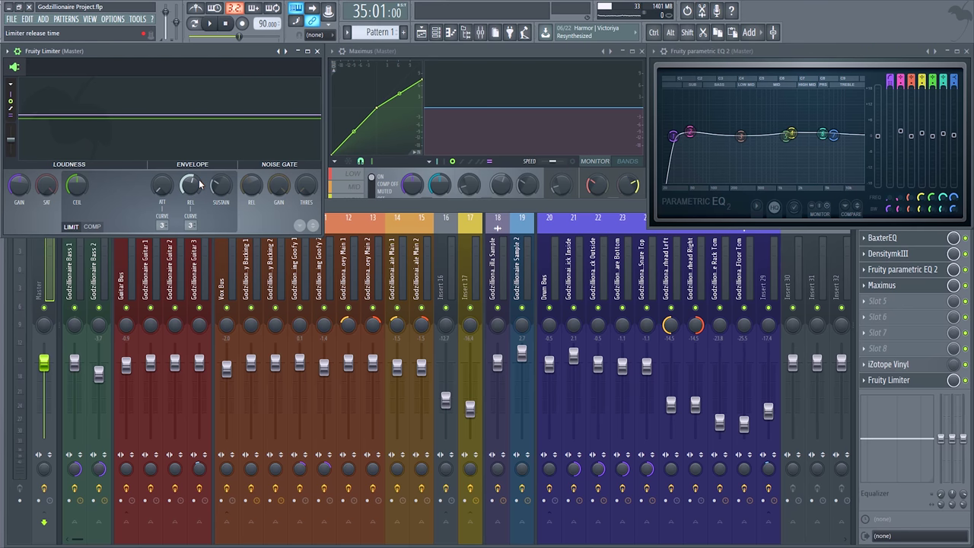
click(484, 213)
key(space)
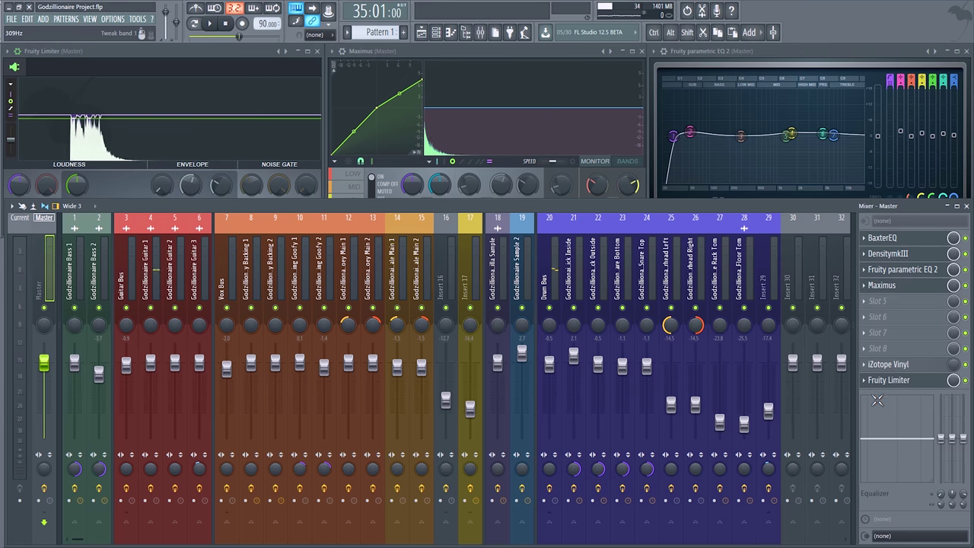
scroll(331, 264, right, 8)
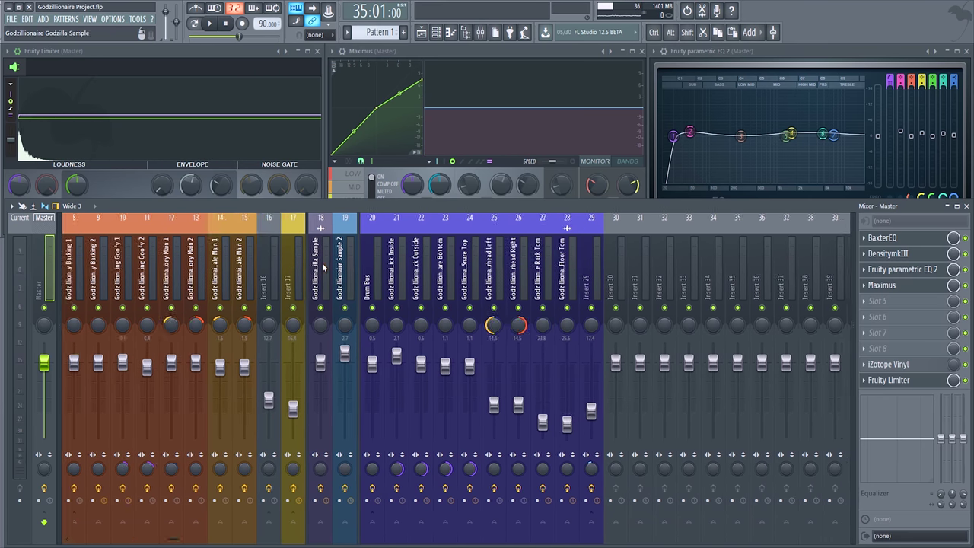
scroll(303, 258, left, 6)
- Play the full mix from 35:01 with all Master effects enabled and disabled to compare the sound, and stop with them enabled
key(space)
scroll(303, 255, left, 4)
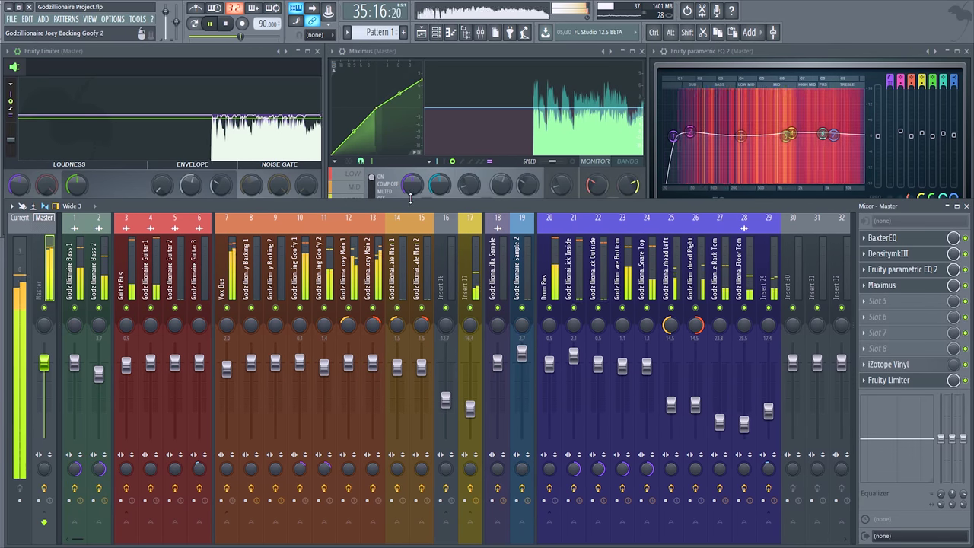
key(space)
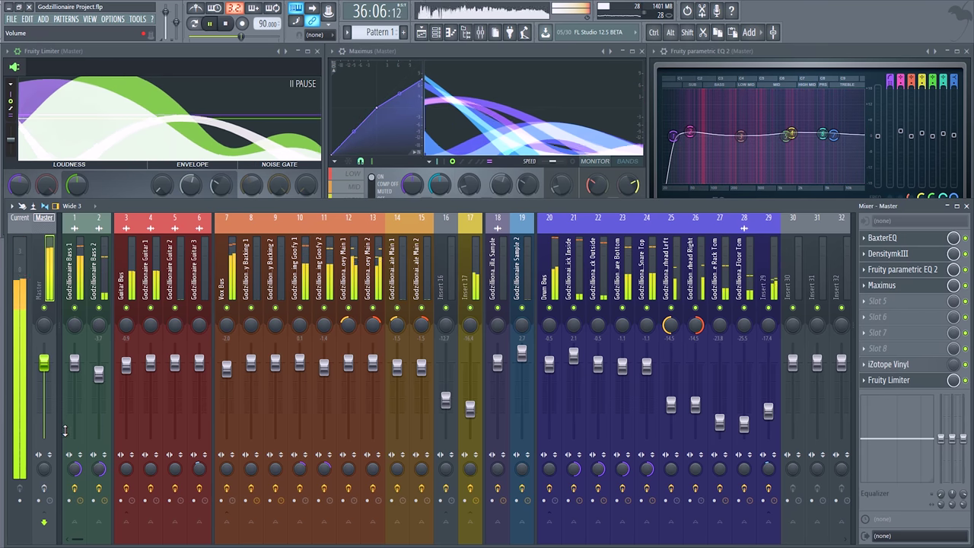
key(space)
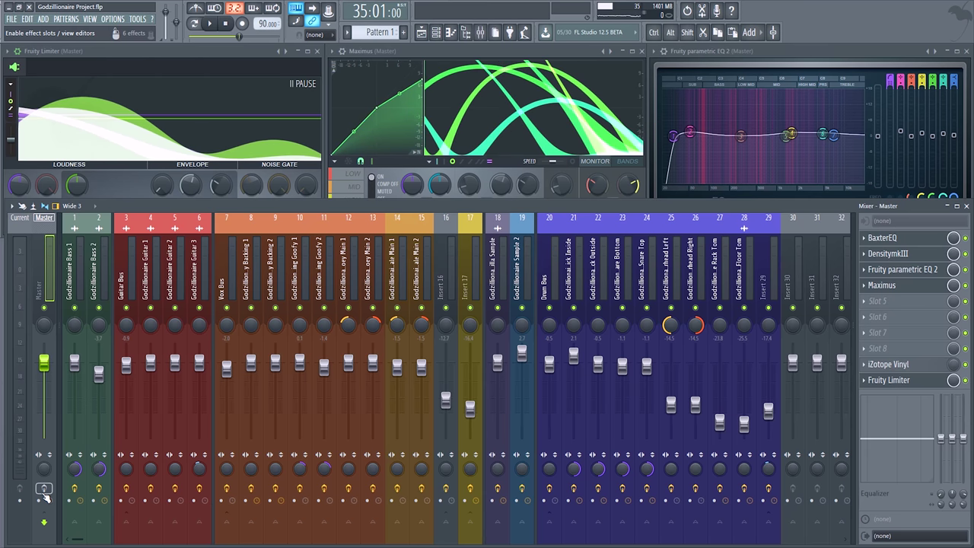
key(space)
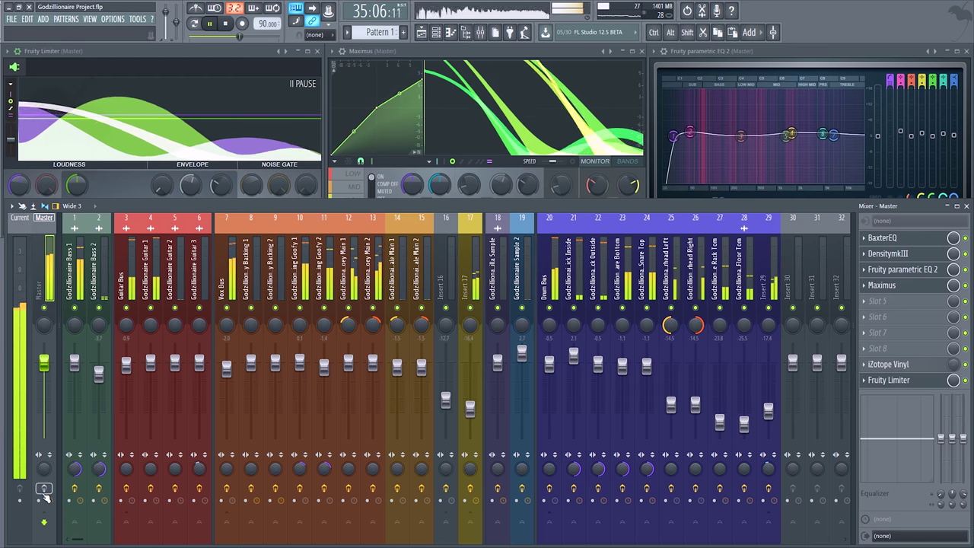
key(space)
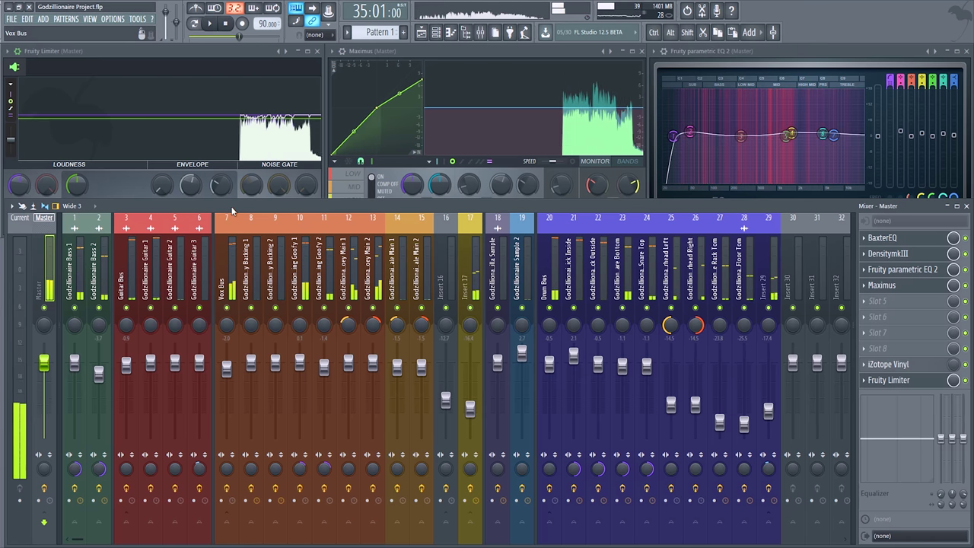